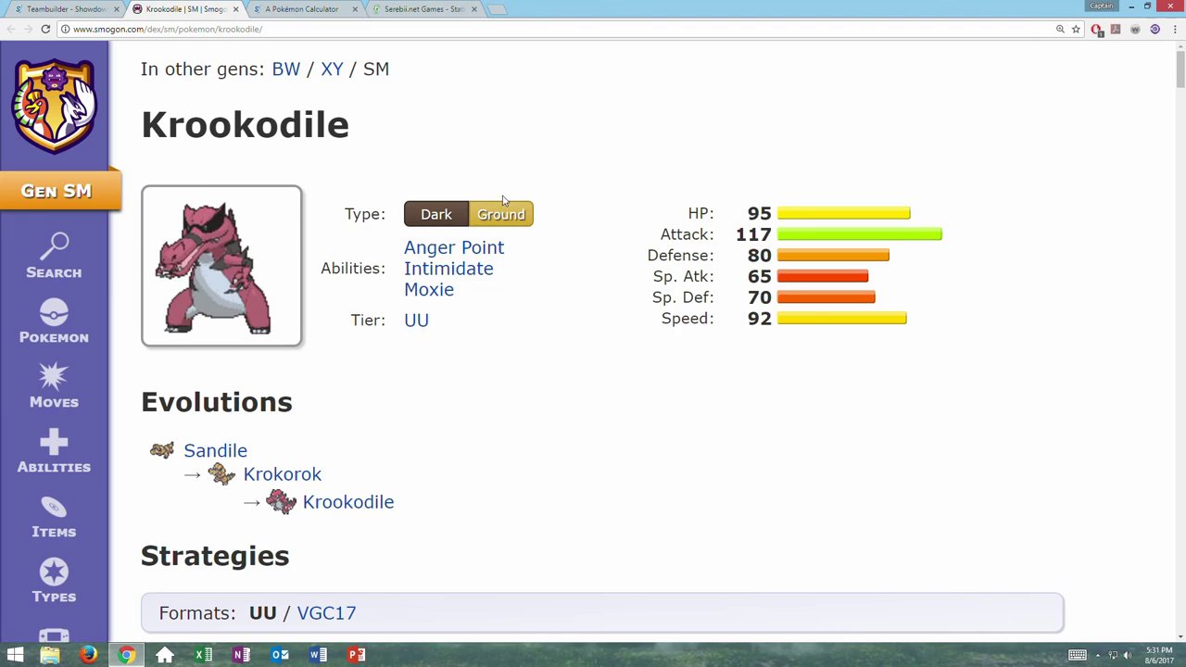
Examine Krookodile's type matchups, including its immunities, resistances and weaknesses
left_click(511, 222)
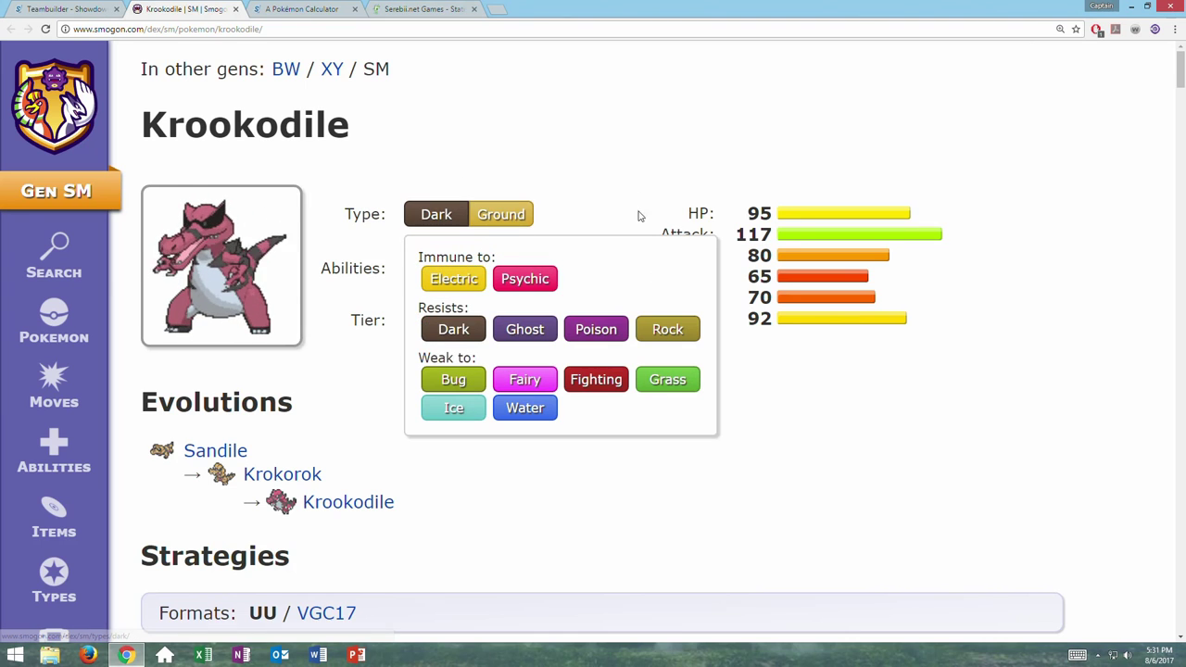
left_click(792, 405)
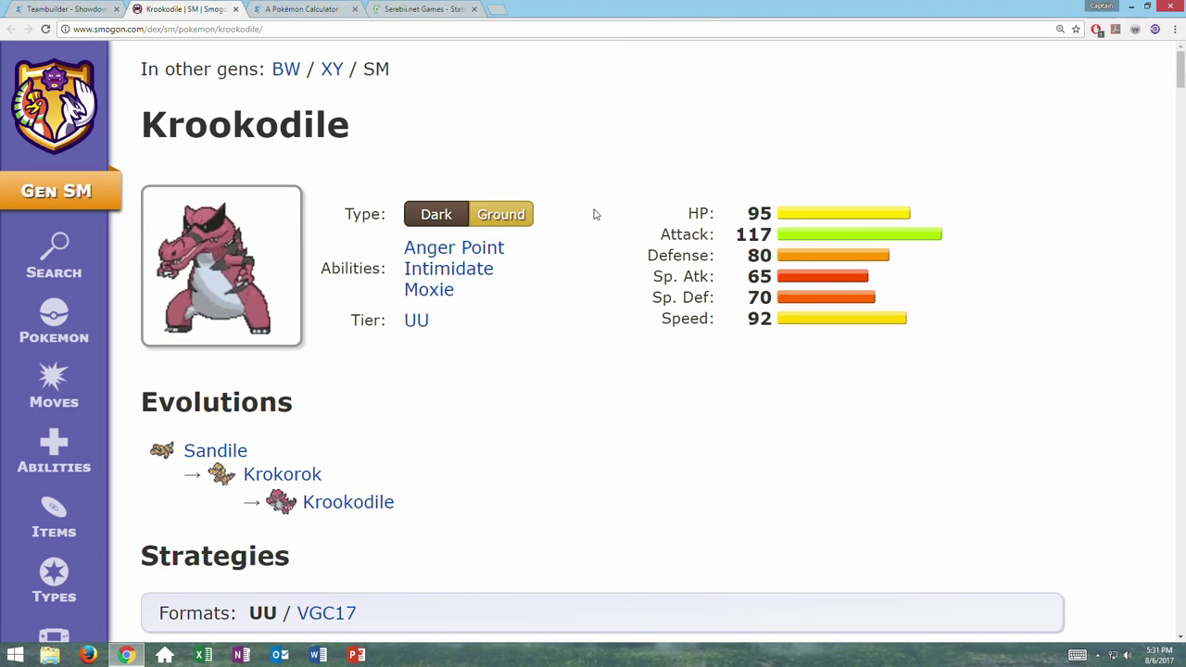
mouse_move(519, 226)
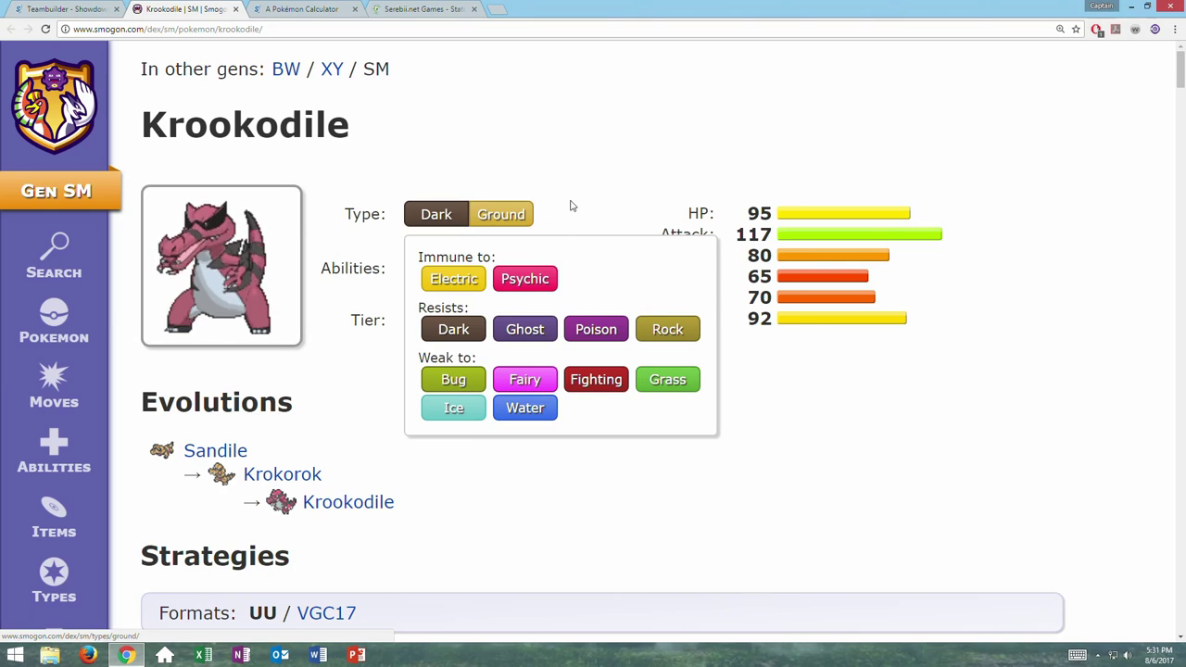
left_click(599, 204)
mouse_move(482, 215)
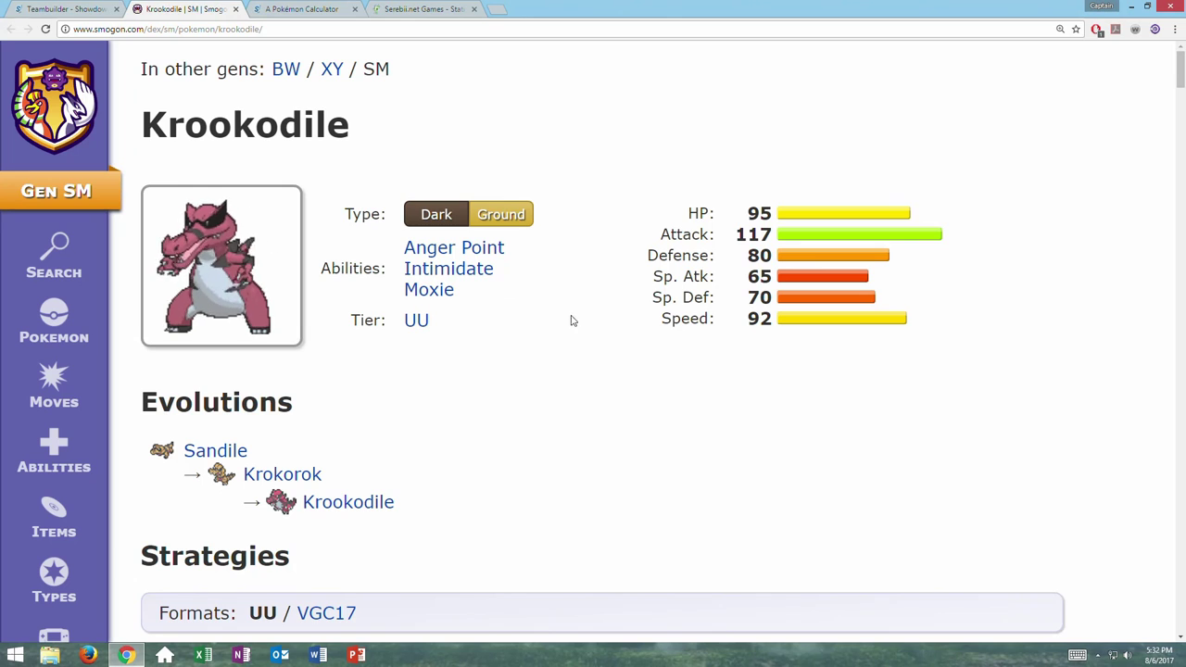
Review Krookodile's strategy overview, its Choice Scarf, Stealth Rock and Choice Band sets, and its checks and counters
scroll(571, 320, "down", 5)
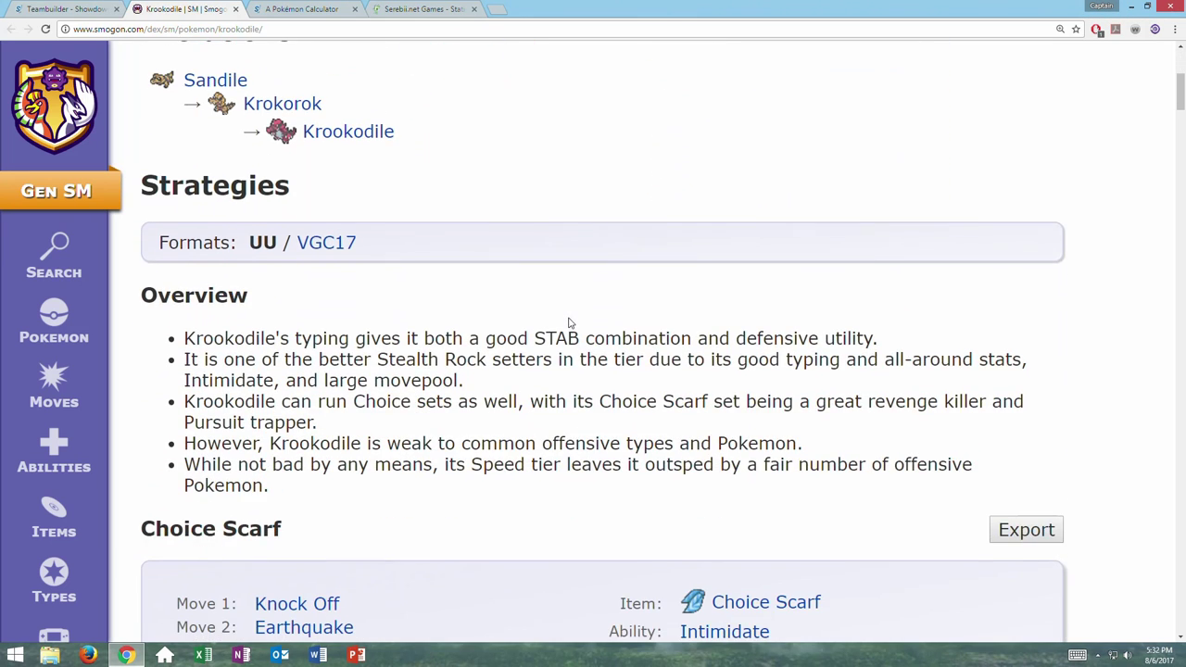
scroll(569, 319, "down", 3)
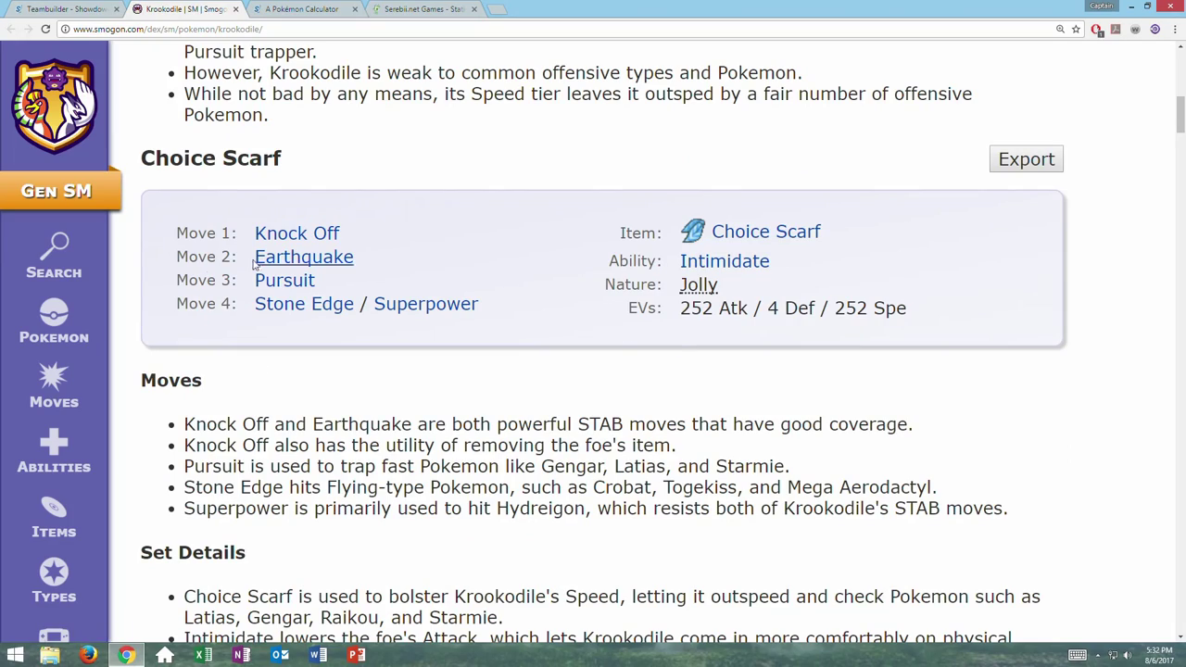
scroll(458, 391, "down", 1)
scroll(458, 391, "down", 14)
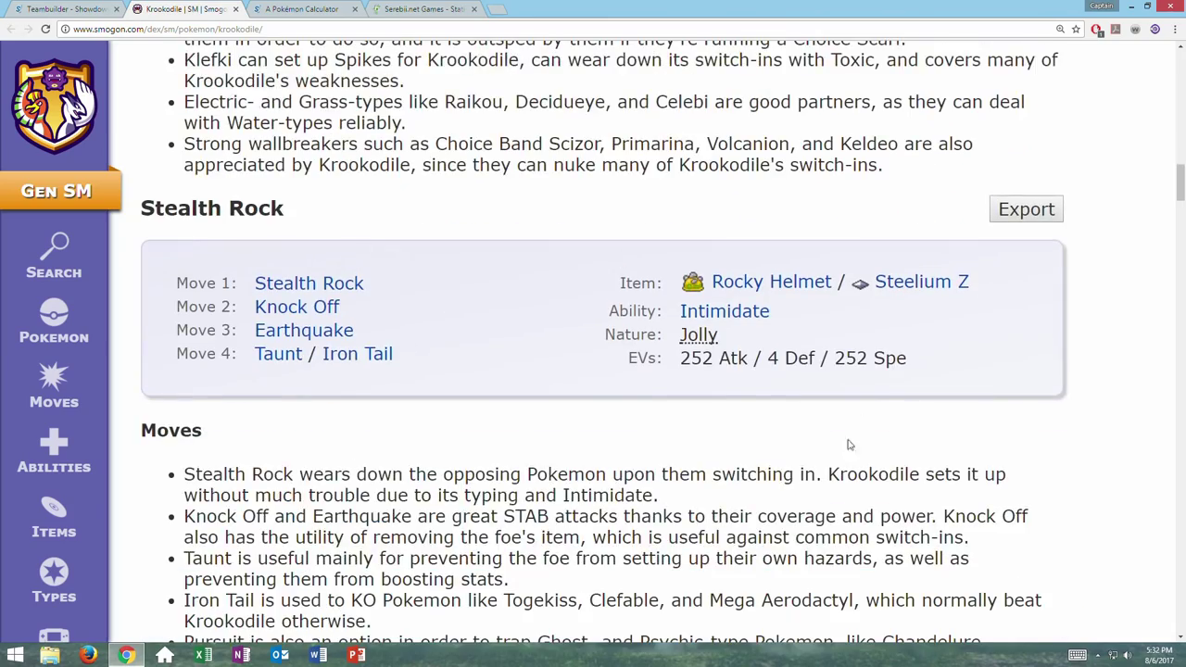
scroll(556, 357, "down", 18)
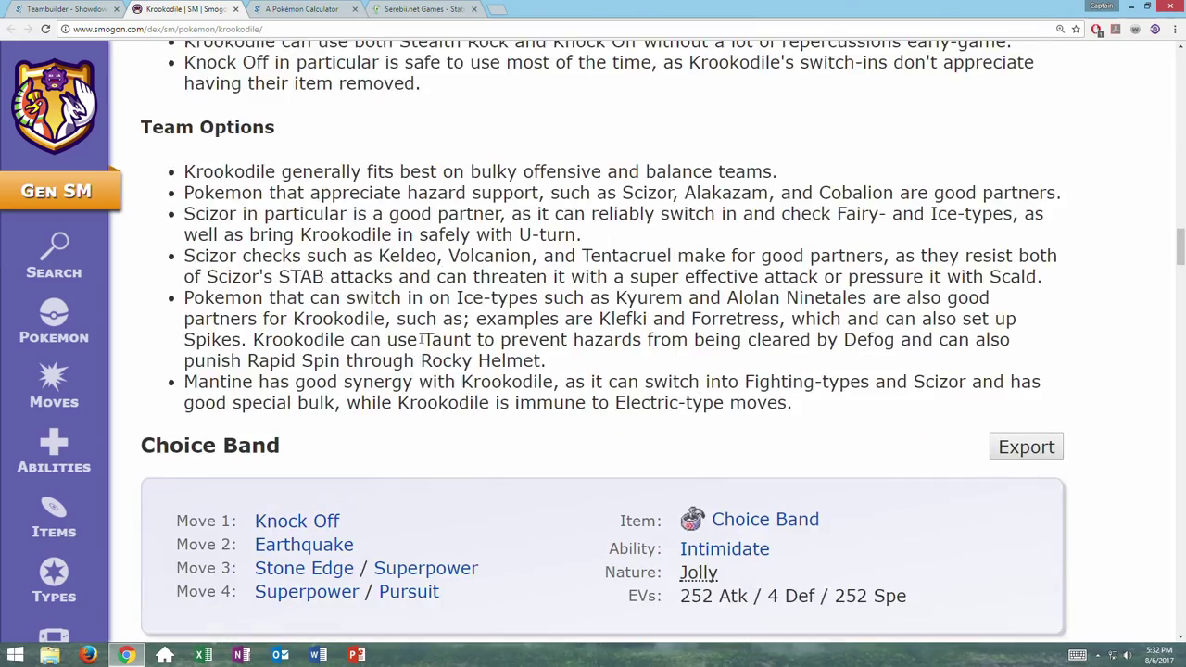
scroll(400, 343, "down", 5)
scroll(400, 342, "down", 14)
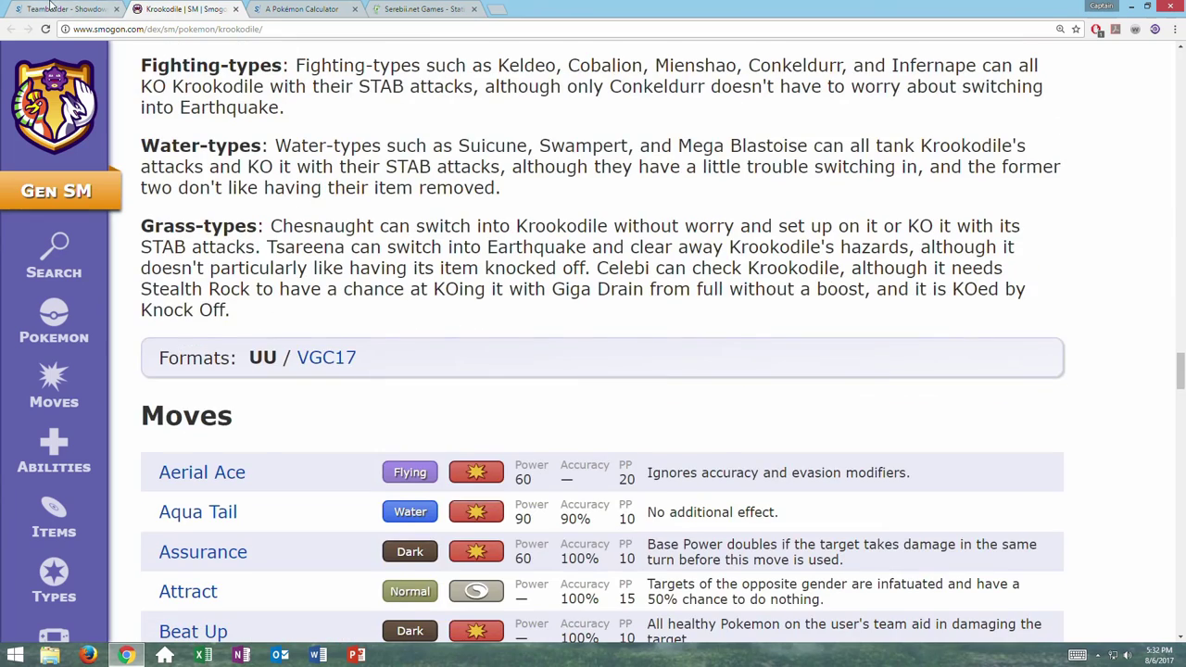
Switch to the Pokémon Showdown Teambuilder and reallocate Krookodile's EVs to 184 HP and 68 Attack
key("ctrl+shift+Tab")
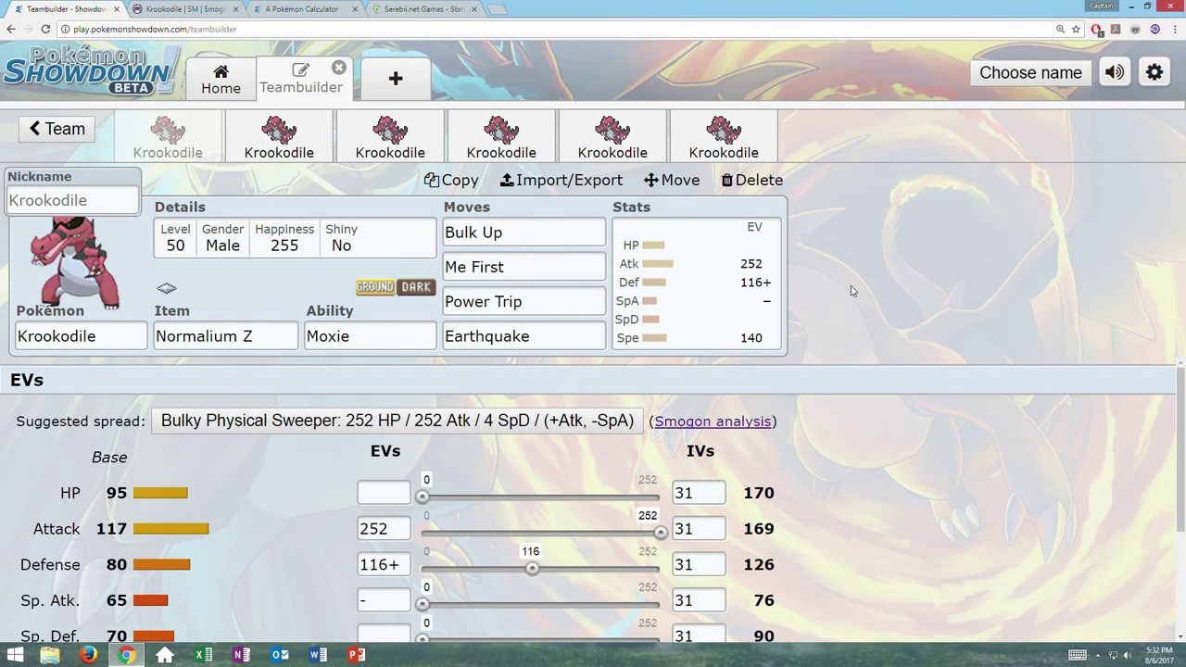
left_click(548, 304)
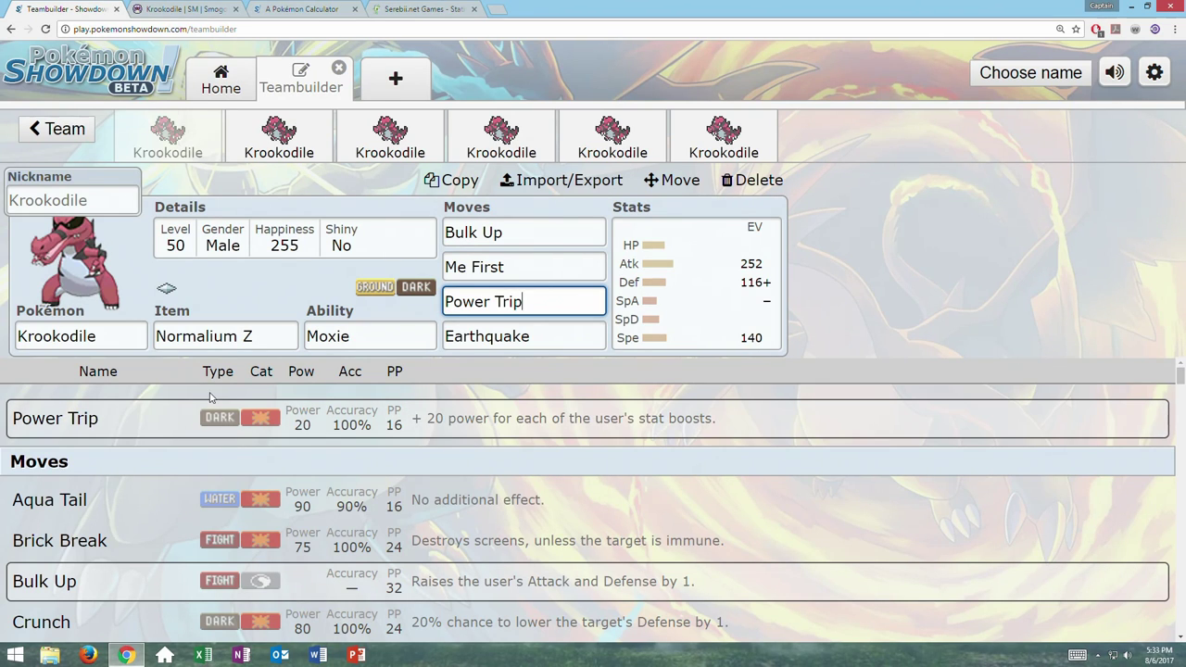
left_click(697, 292)
scroll(348, 454, "down", 3)
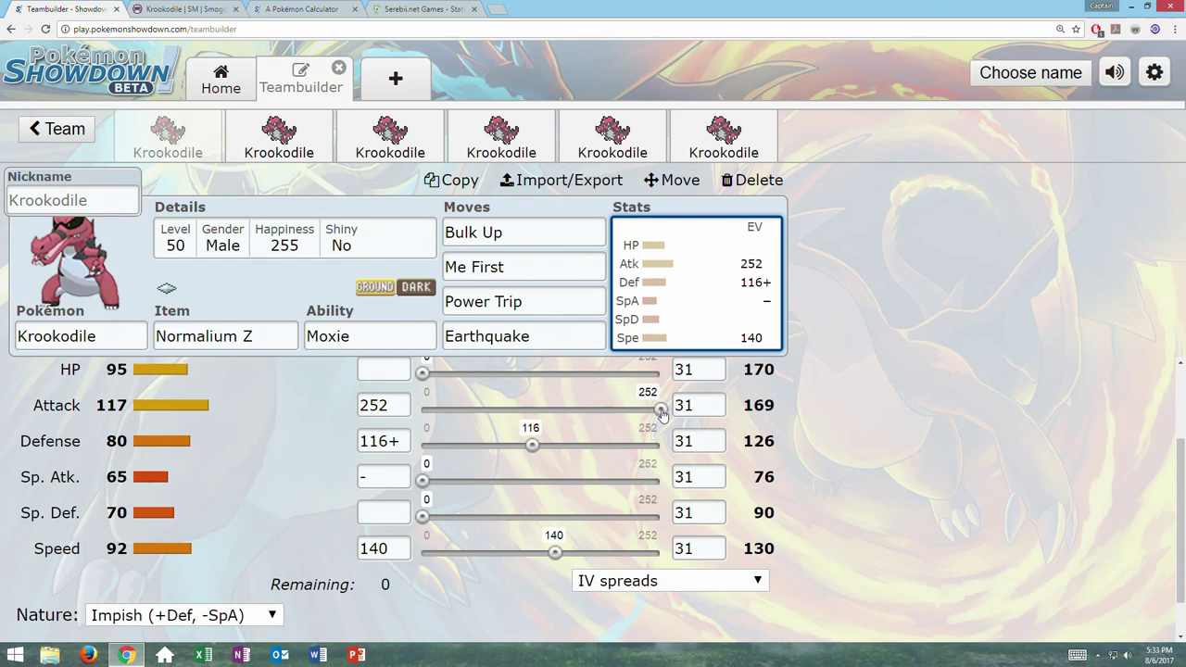
left_click_drag(663, 413, 516, 408)
left_click_drag(422, 372, 562, 372)
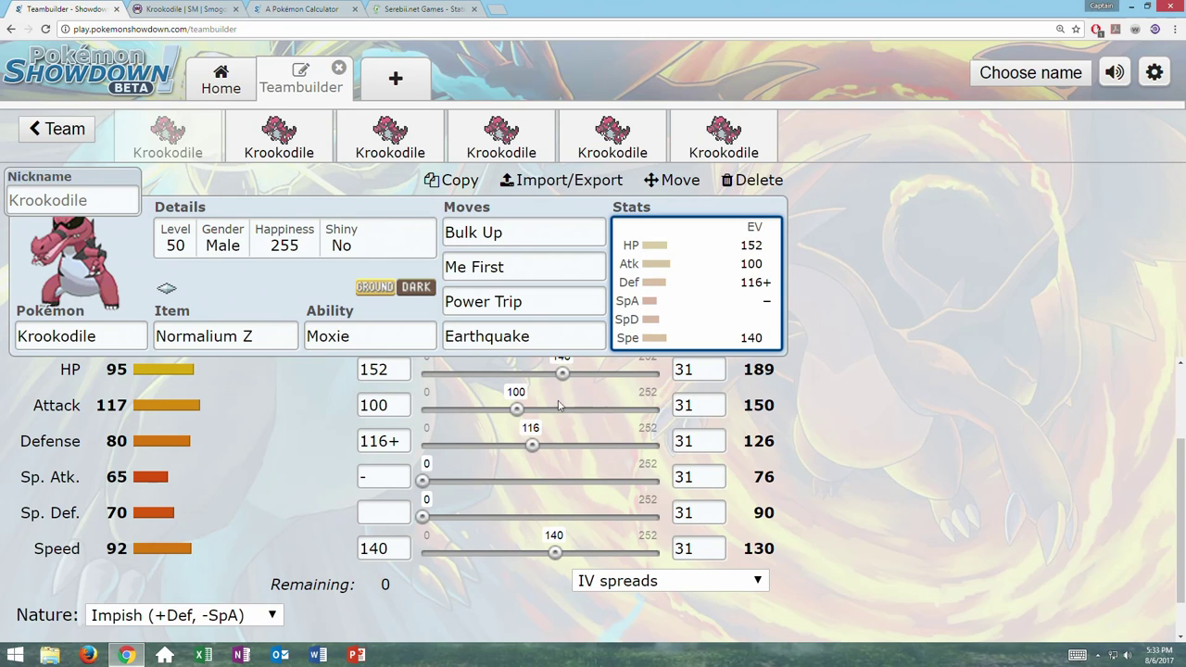
left_click_drag(516, 411, 486, 410)
left_click_drag(562, 373, 593, 373)
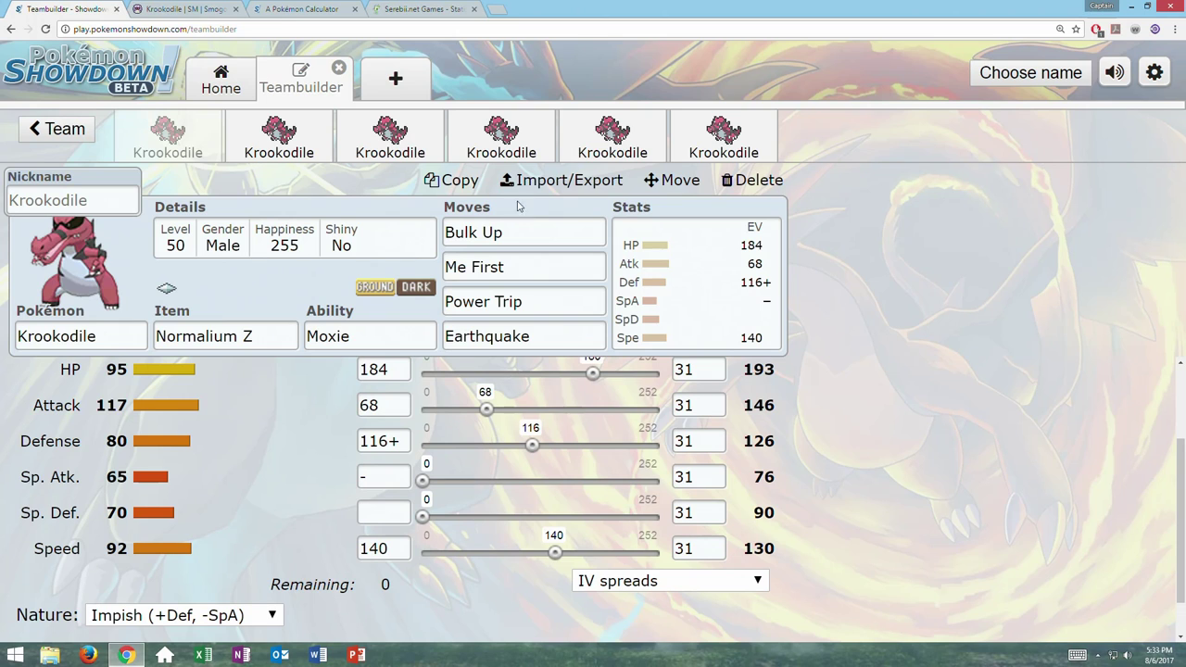
Review the details of Krookodile's Earthquake, Bulk Up and Power Trip moves alongside its EV spread, resulting stats and nature
left_click(548, 339)
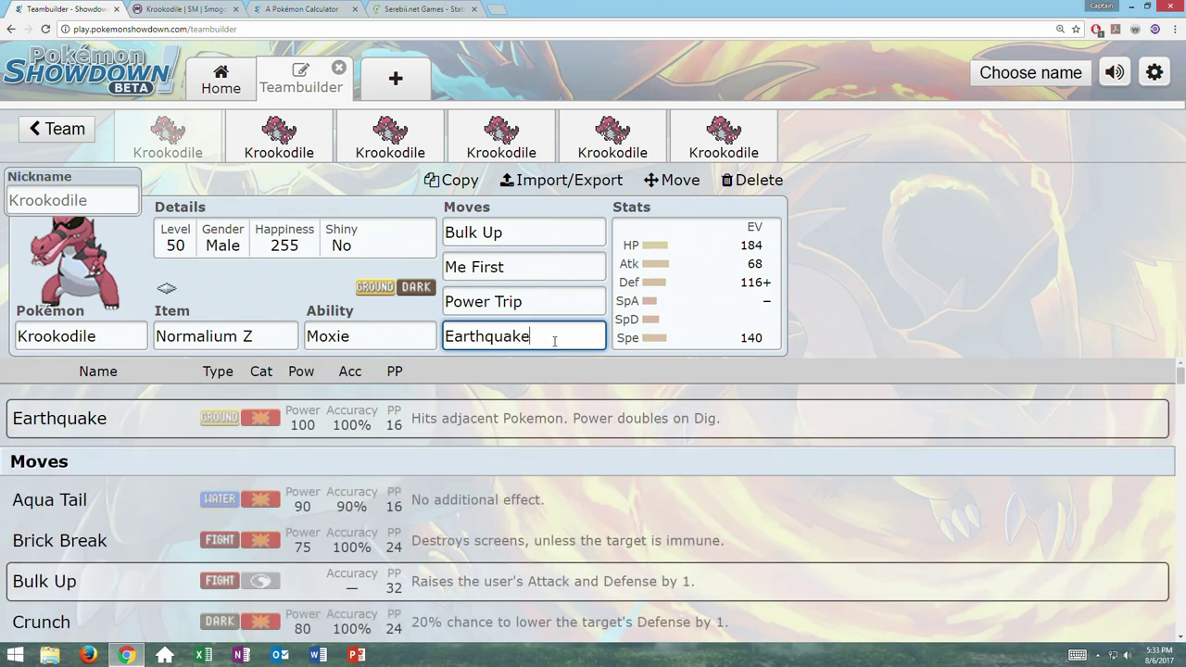
left_click(533, 232)
left_click(713, 304)
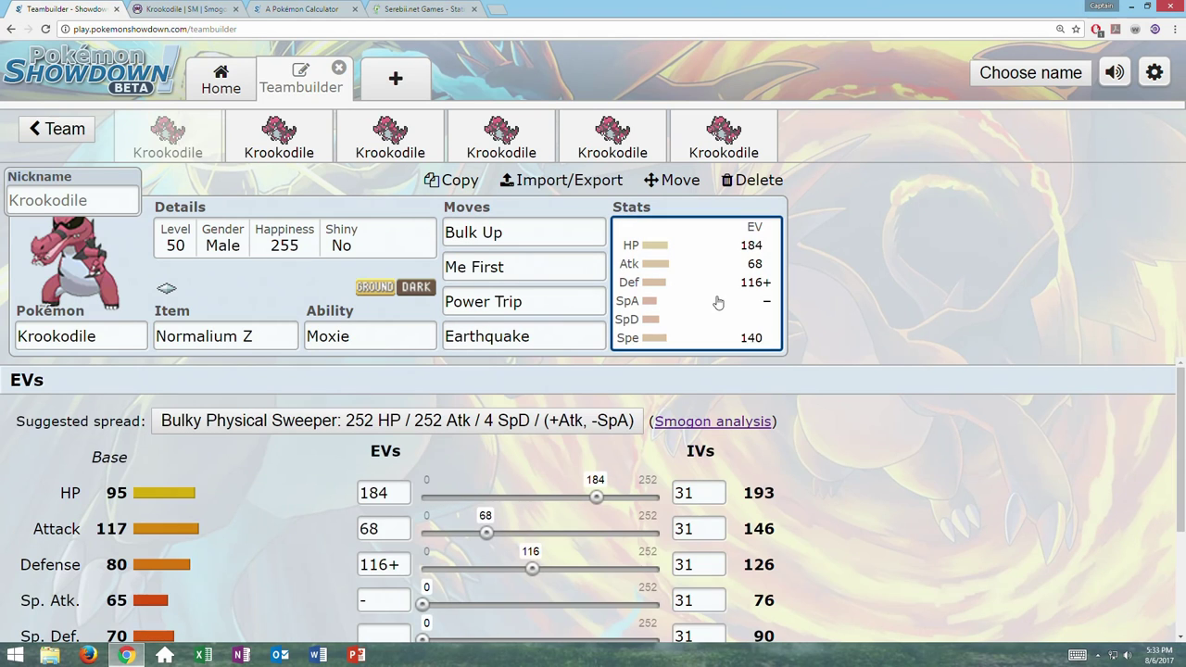
scroll(759, 463, "down", 1)
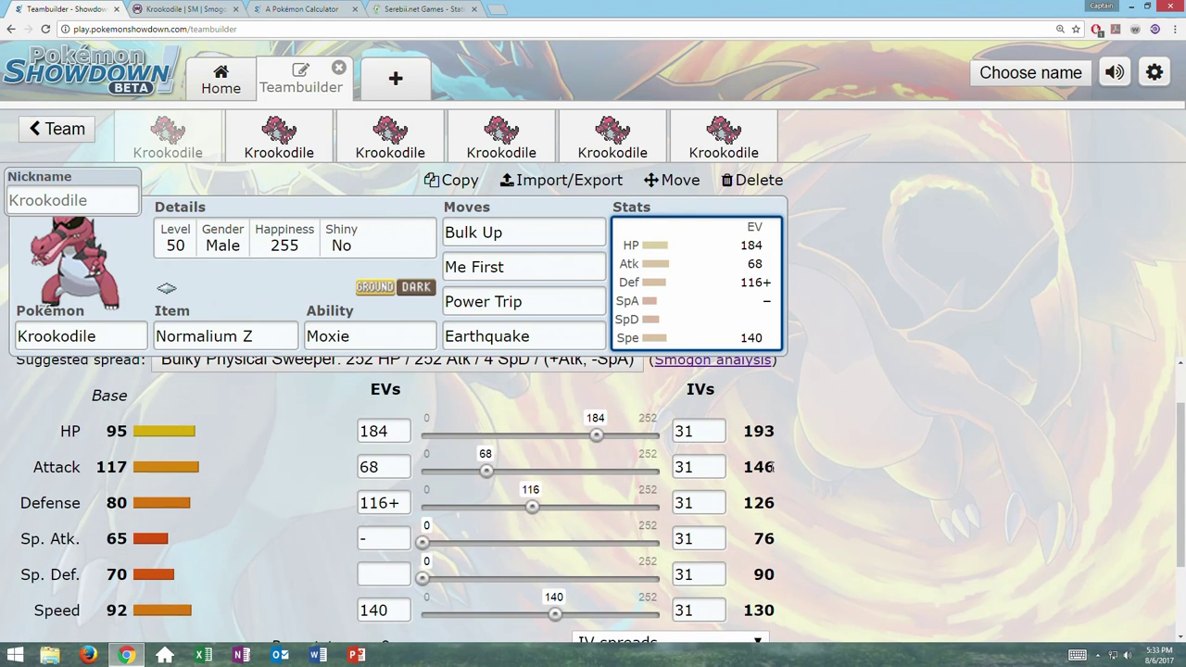
left_click(545, 301)
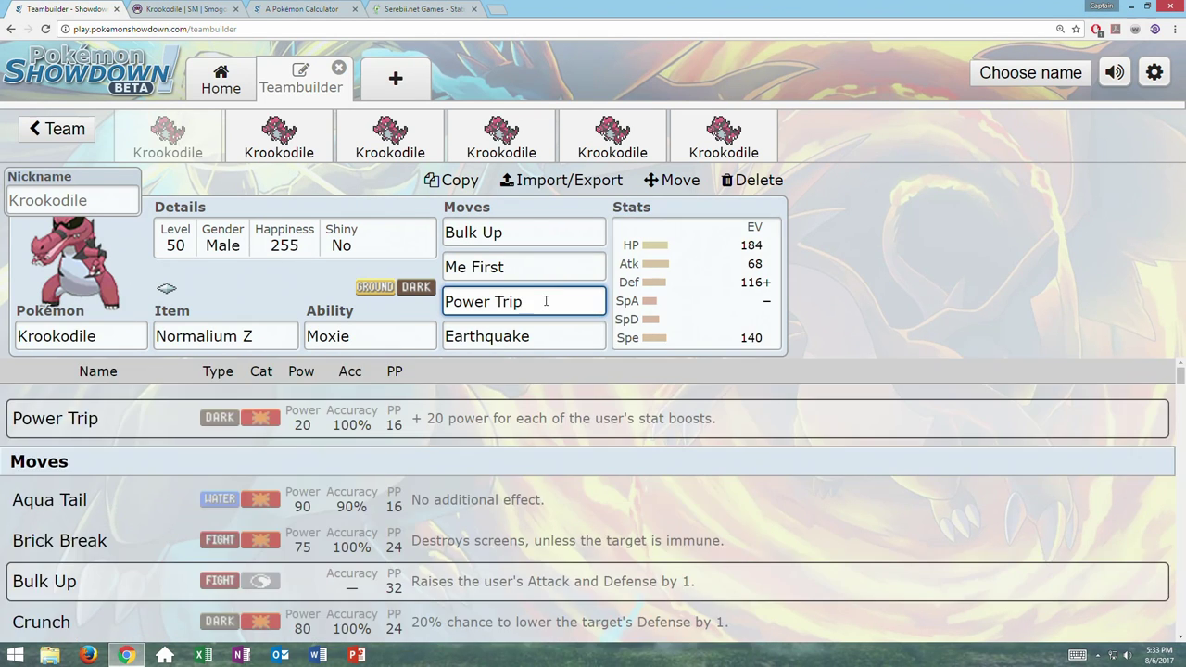
left_click(723, 268)
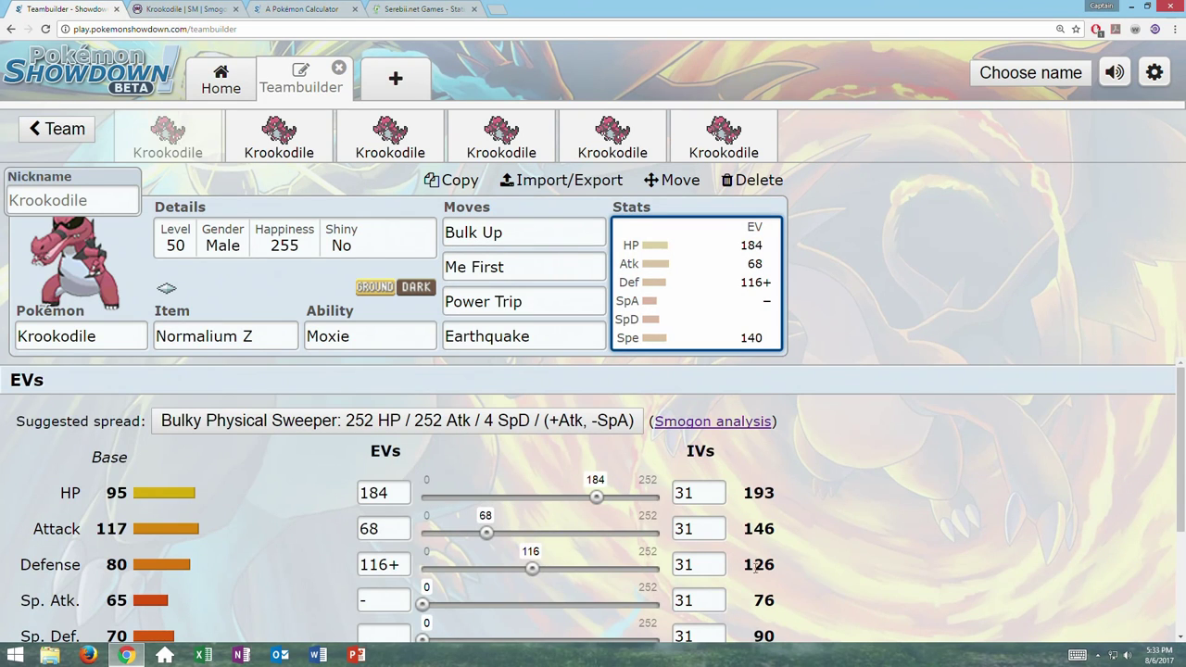
left_click(554, 304)
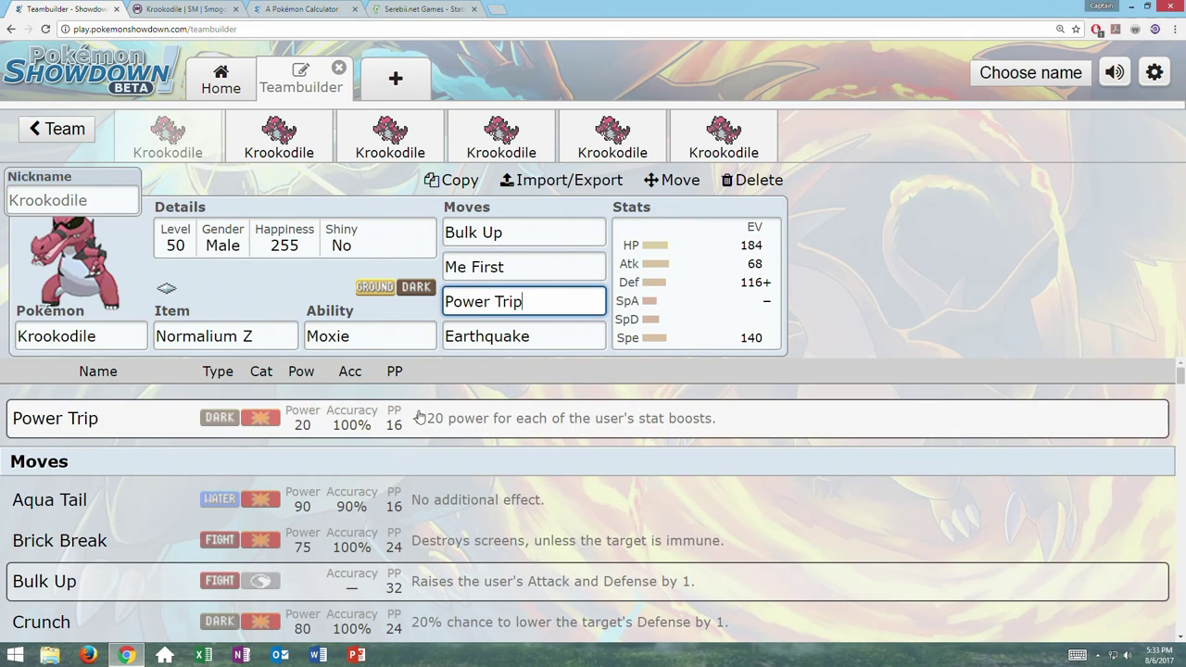
left_click(733, 296)
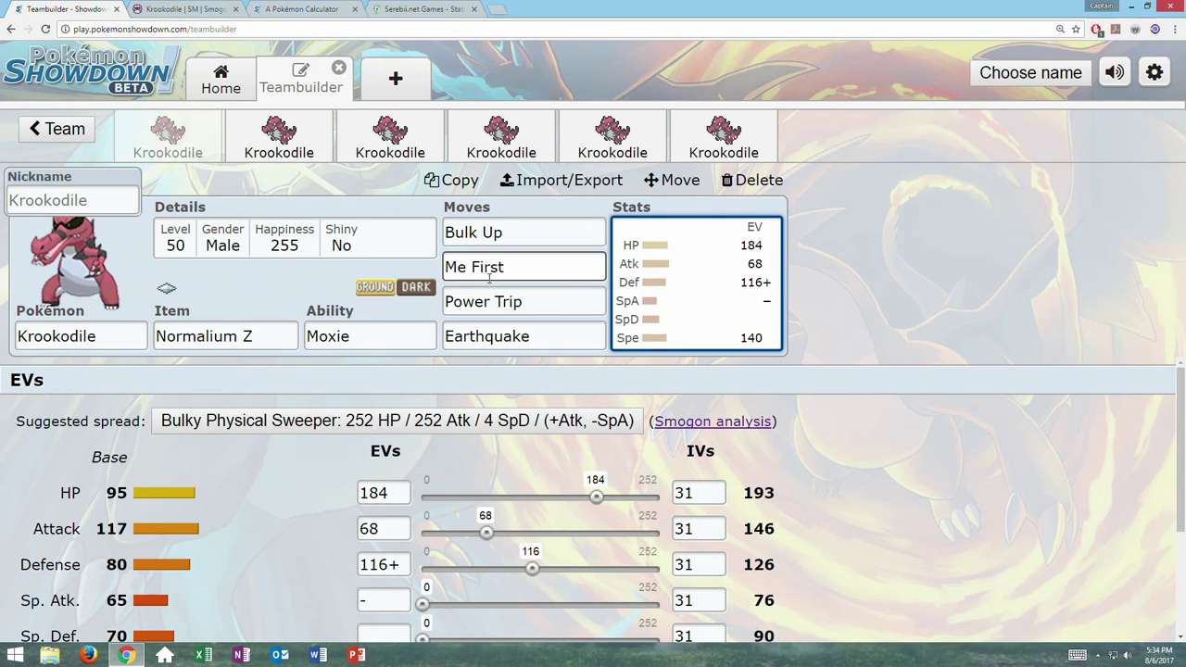
left_click(589, 309)
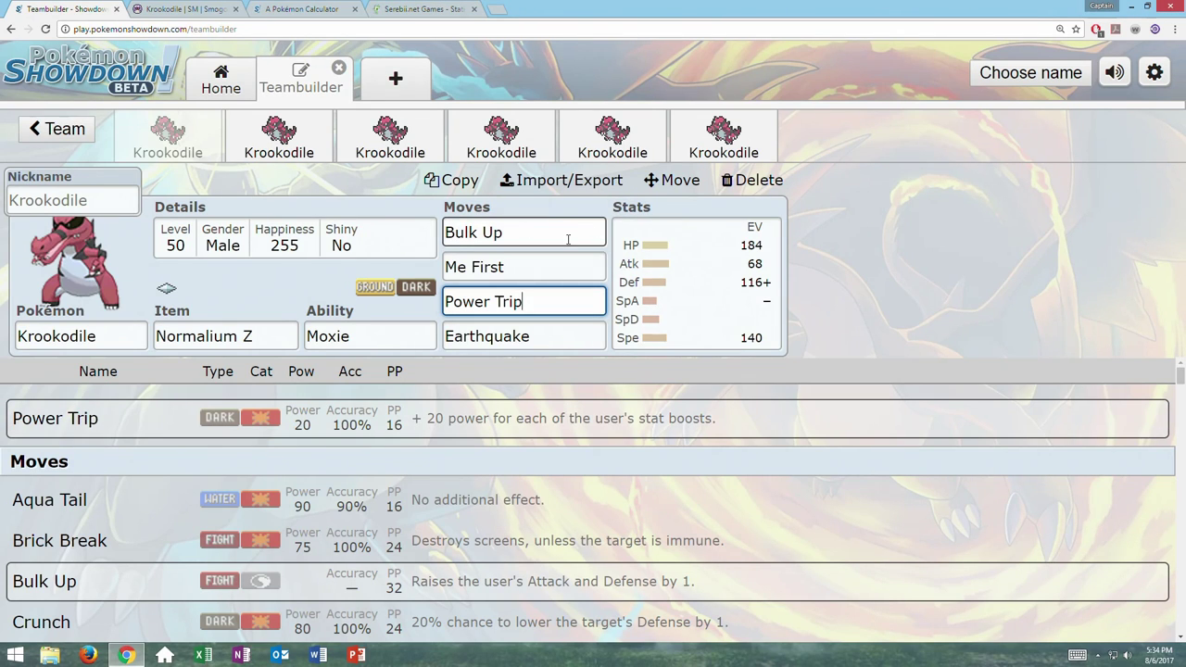
left_click(667, 278)
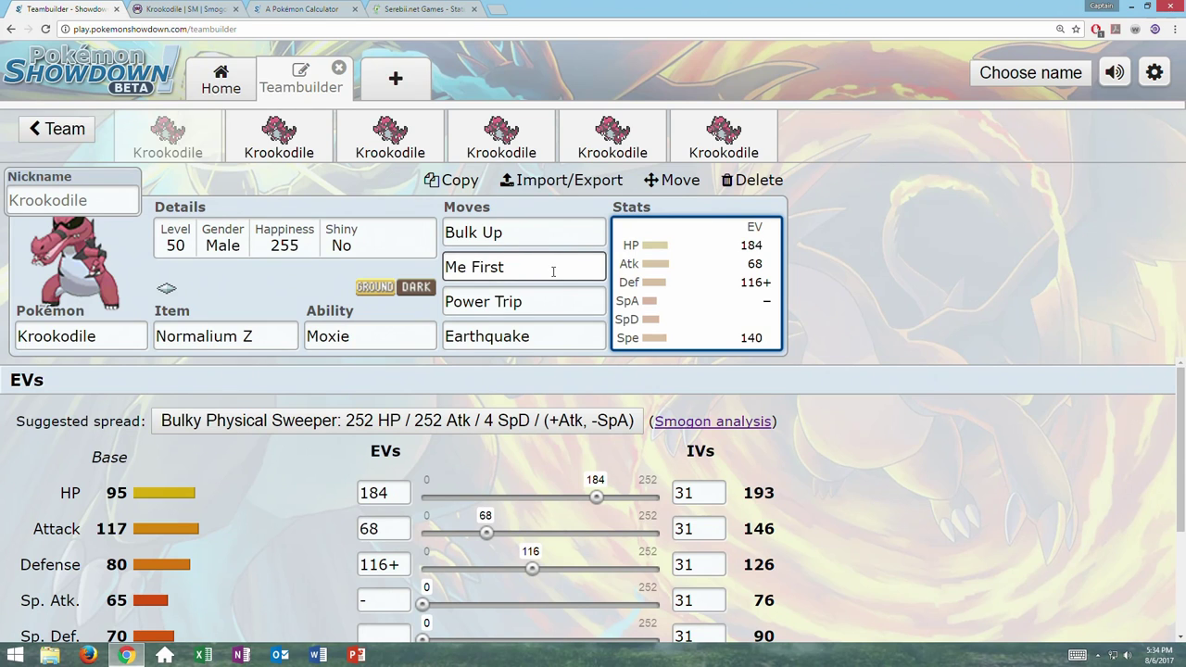
scroll(779, 556, "down", 2)
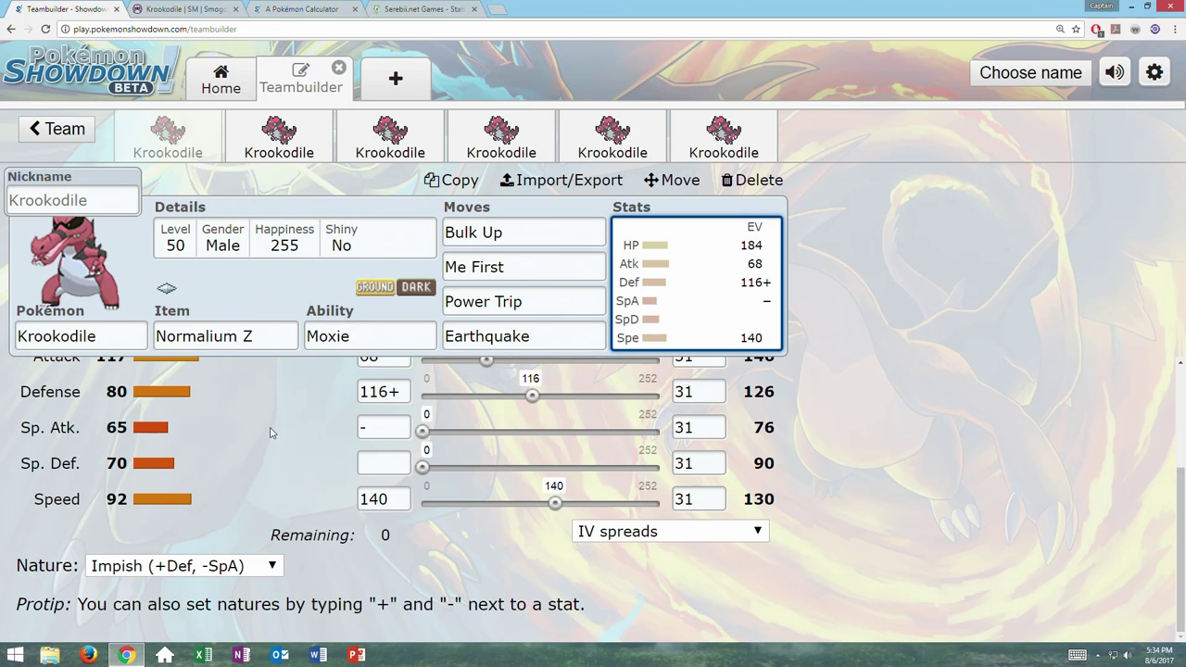
scroll(271, 433, "up", 2)
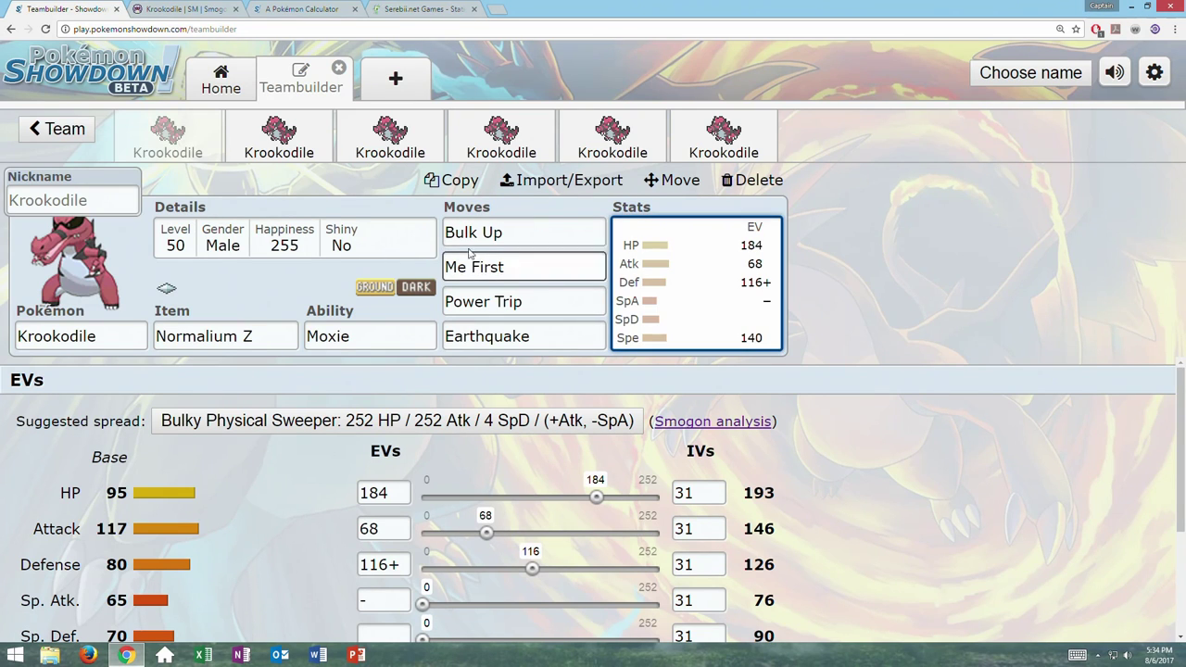
Check Krookodile's matchup against Garchomp in the Pokémon Damage Calculator, and return to the Teambuilder
left_click(304, 8)
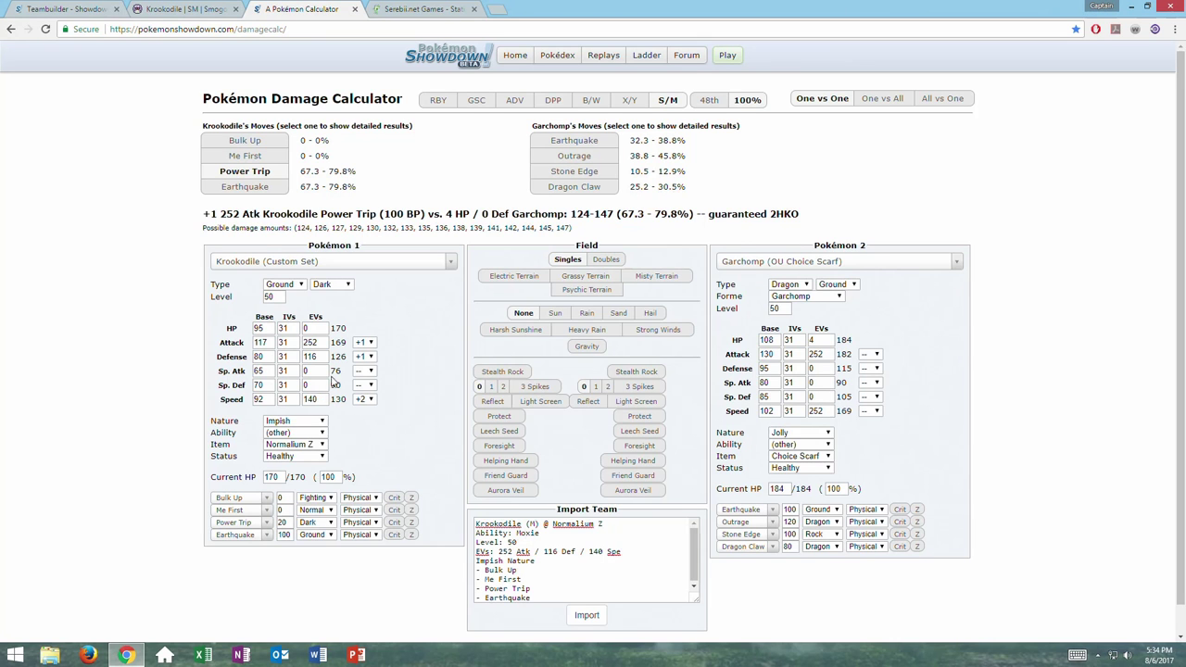
key("ctrl+shift+Tab")
key("ctrl+shift+Tab")
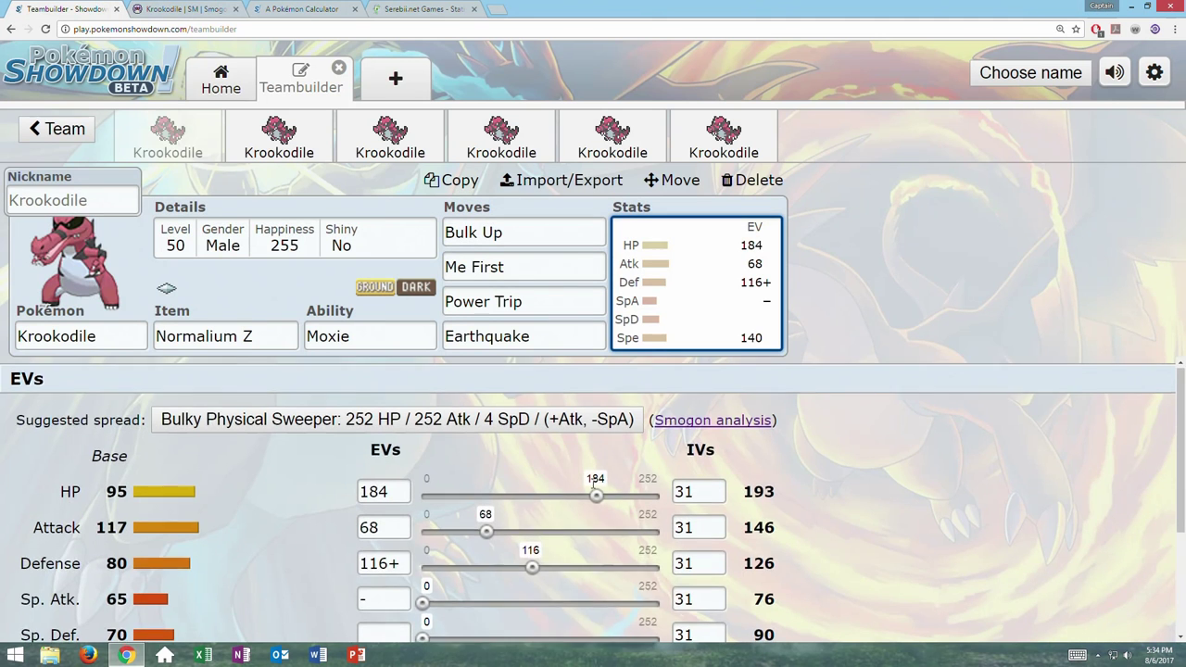
Adjust Krookodile's EV spread to 180 HP, 52 Attack, 108 Defense and 168 Speed
scroll(591, 515, "down", 2)
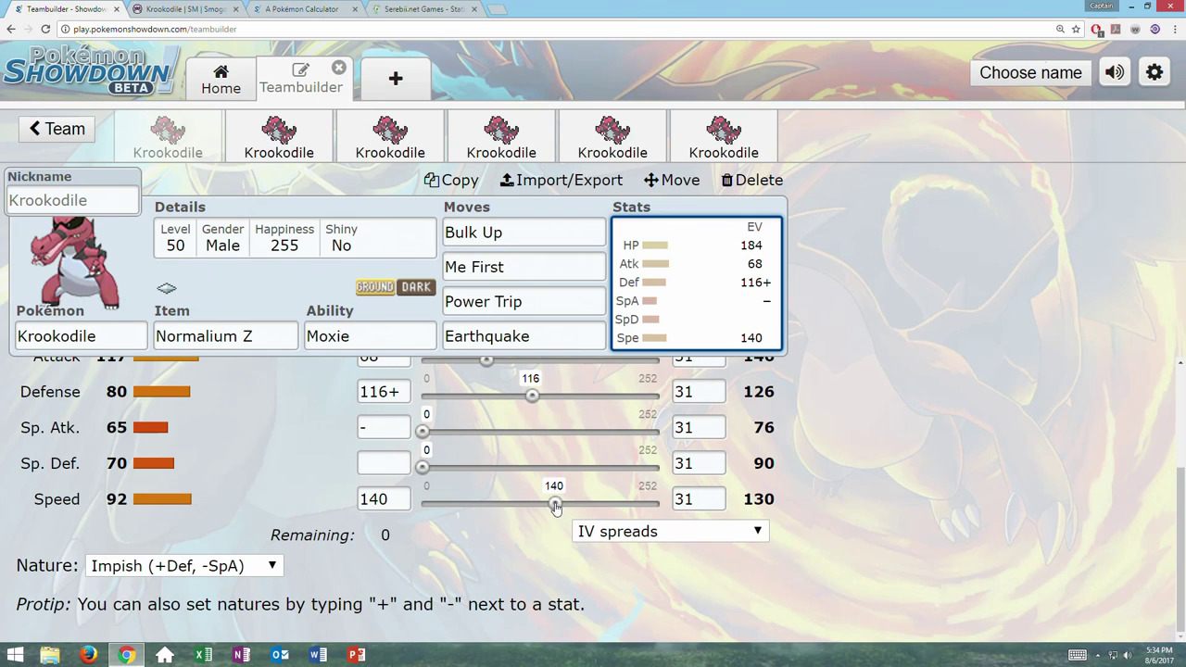
scroll(516, 394, "up", 1)
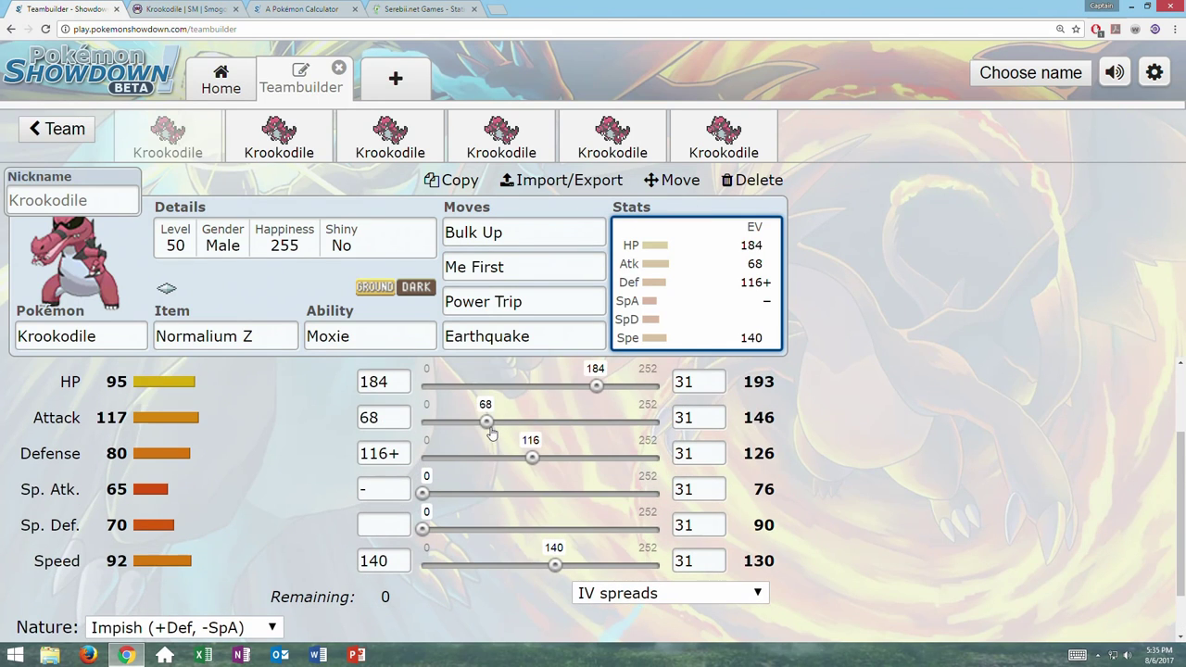
left_click_drag(485, 422, 472, 423)
left_click_drag(556, 566, 570, 566)
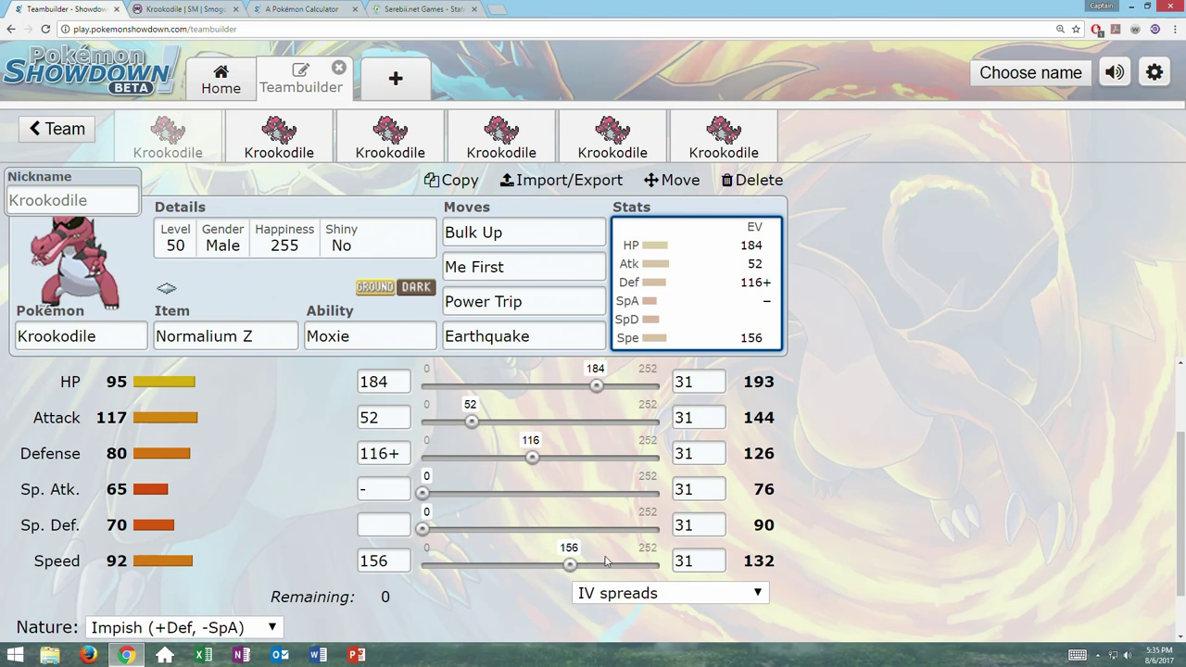
left_click_drag(597, 387, 592, 387)
left_click(575, 567)
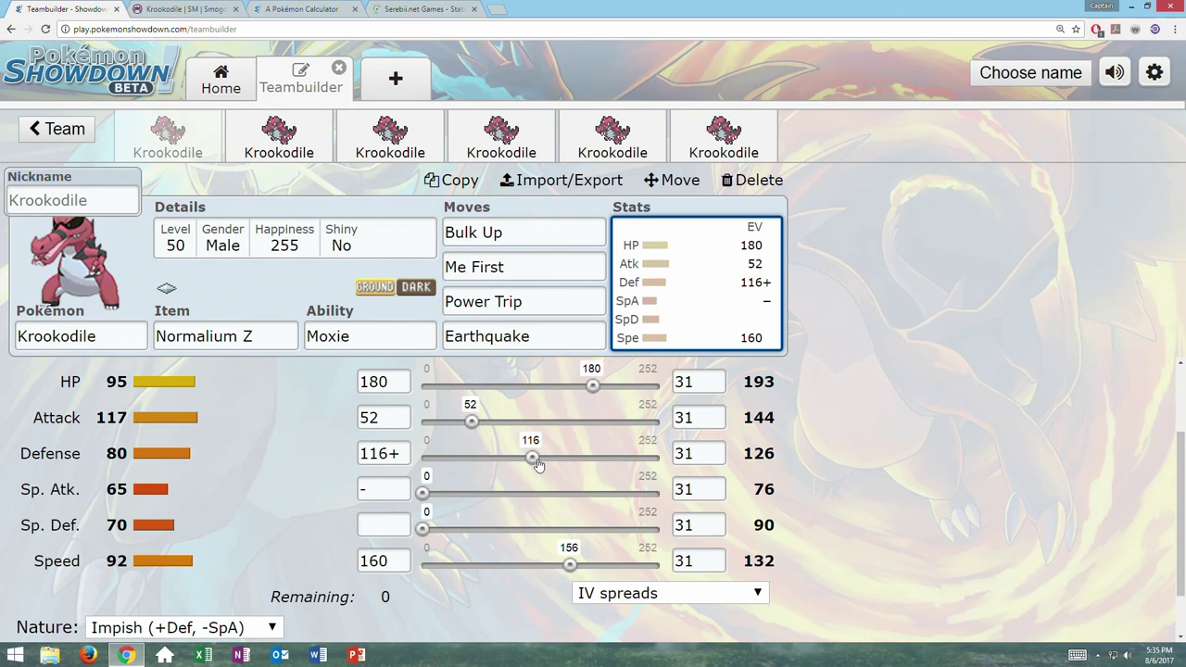
left_click_drag(532, 458, 526, 463)
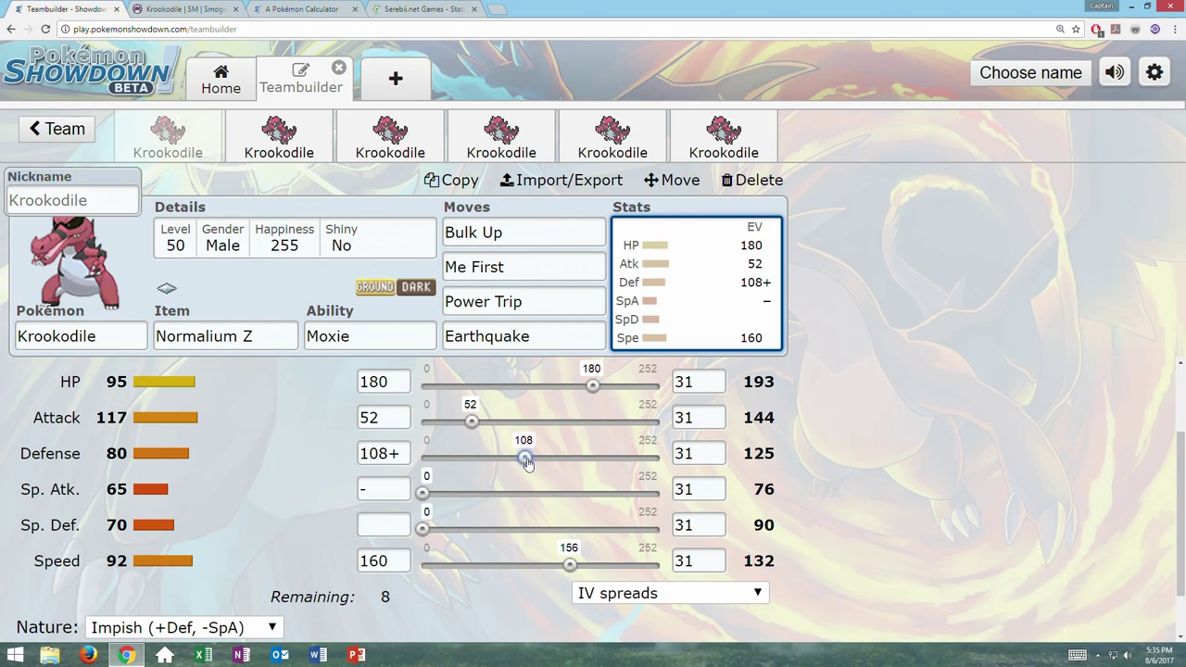
left_click(576, 567)
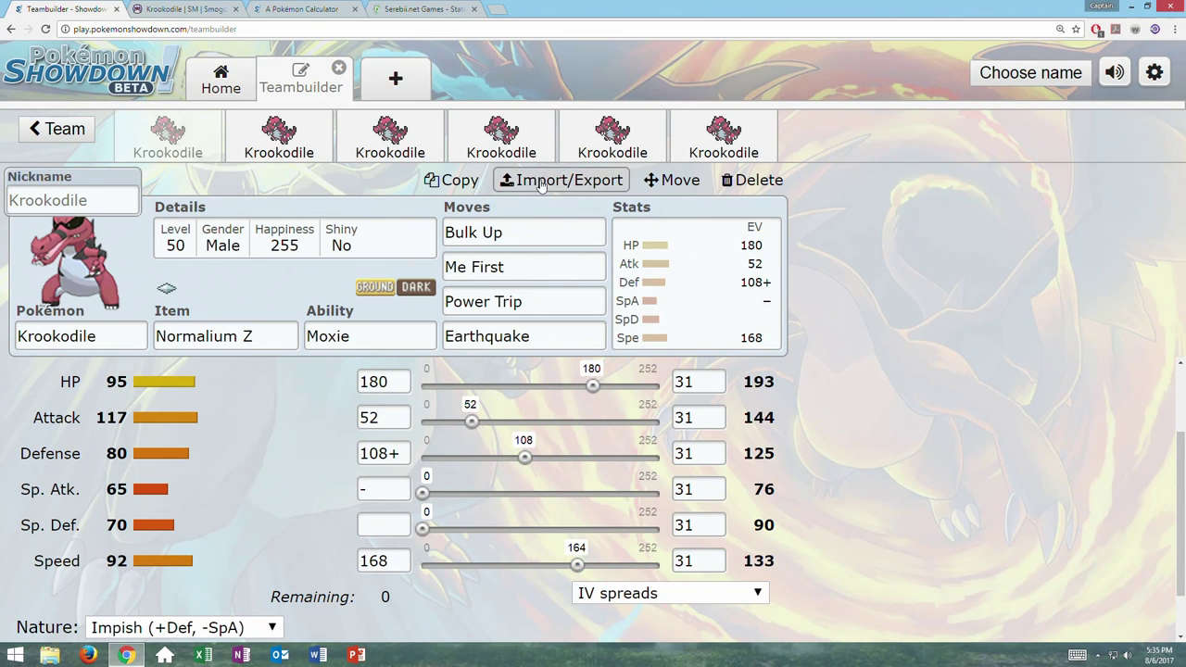
Export the Krookodile set as text and copy all of it
left_click(561, 180)
right_click(127, 419)
left_click(176, 449)
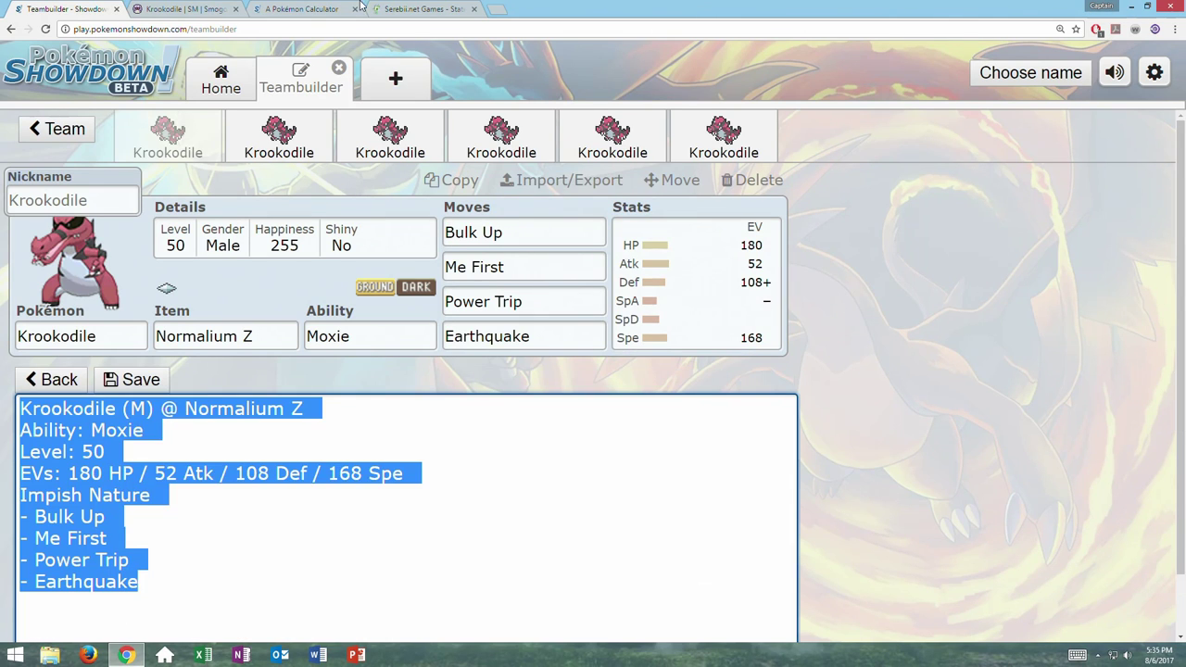
Replace the import text in the Pokémon Damage Calculator with the copied Krookodile set and import it
left_click(305, 8)
scroll(542, 601, "down", 1)
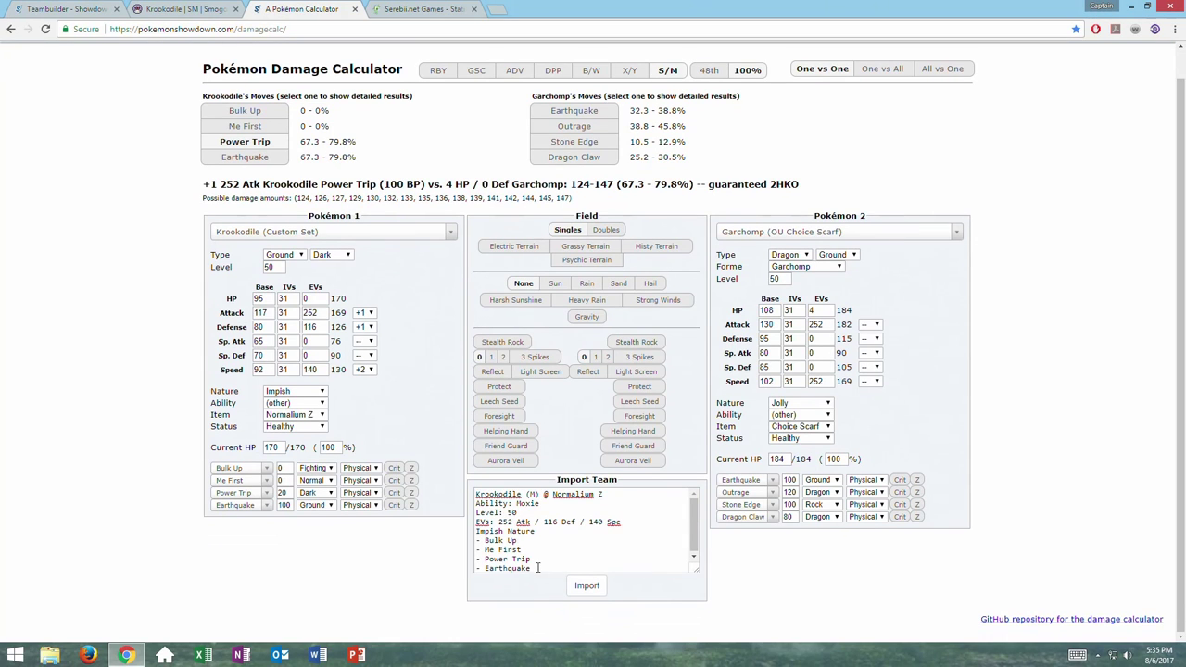
left_click(537, 567)
key("ctrl+a")
key("ctrl+v")
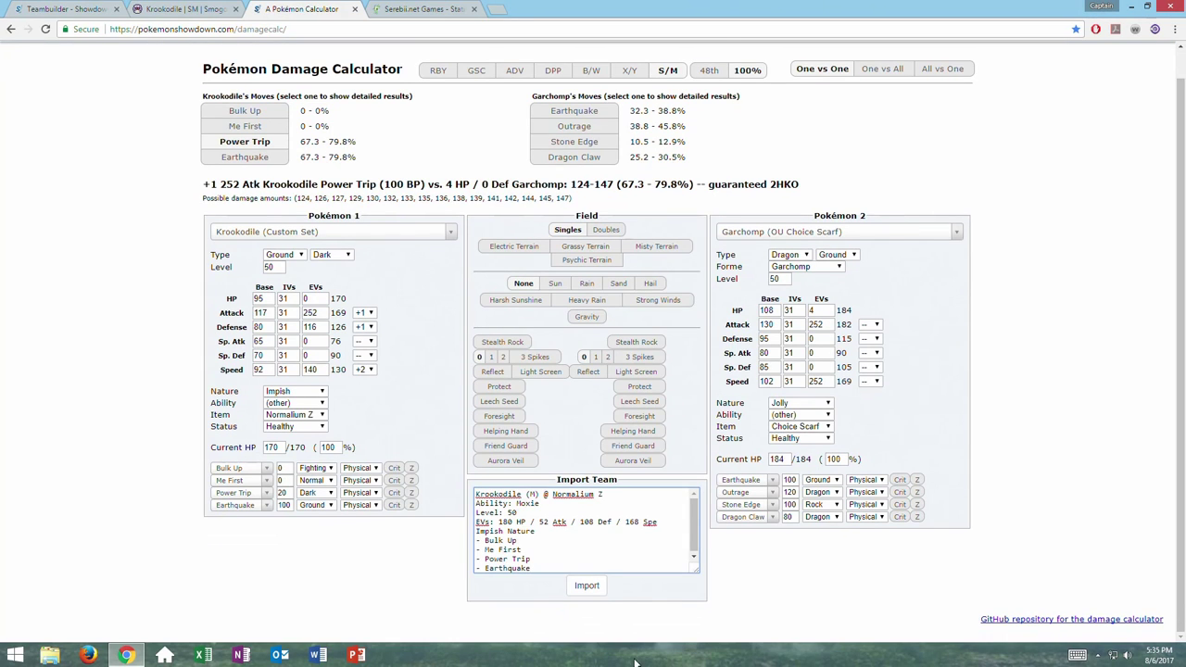
left_click(590, 585)
left_click(690, 97)
Load Krookodile's Custom Set as Pokémon 1
left_click(348, 238)
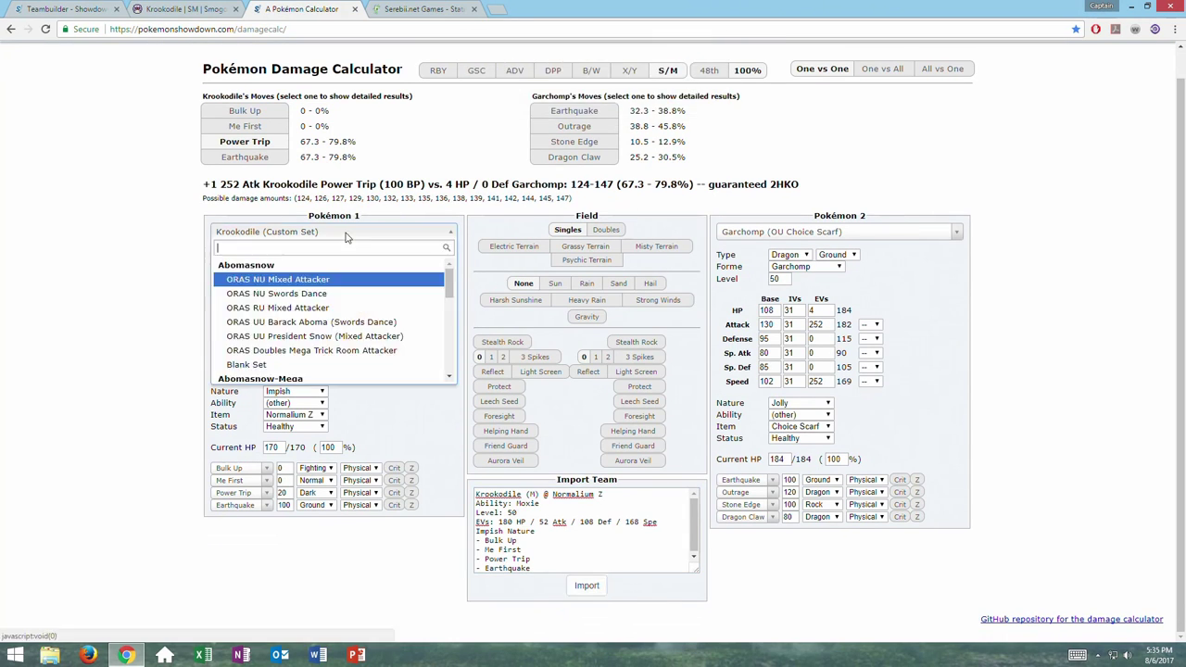
left_click(340, 312)
left_click(334, 236)
type("k")
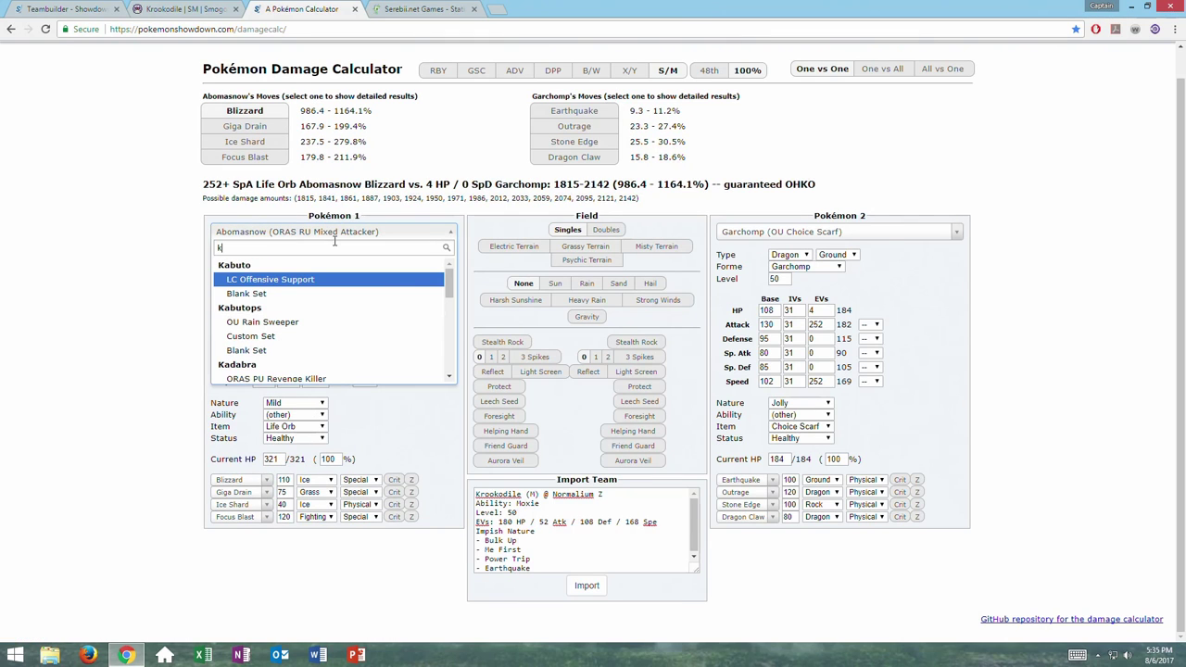
type("roo")
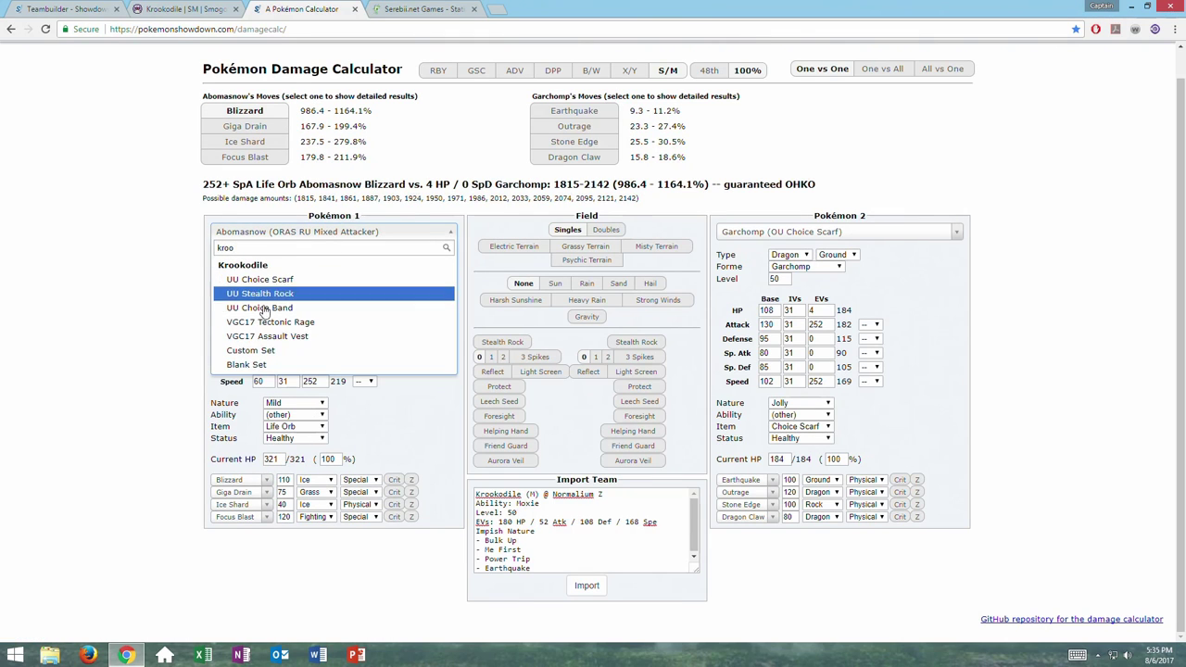
left_click(268, 352)
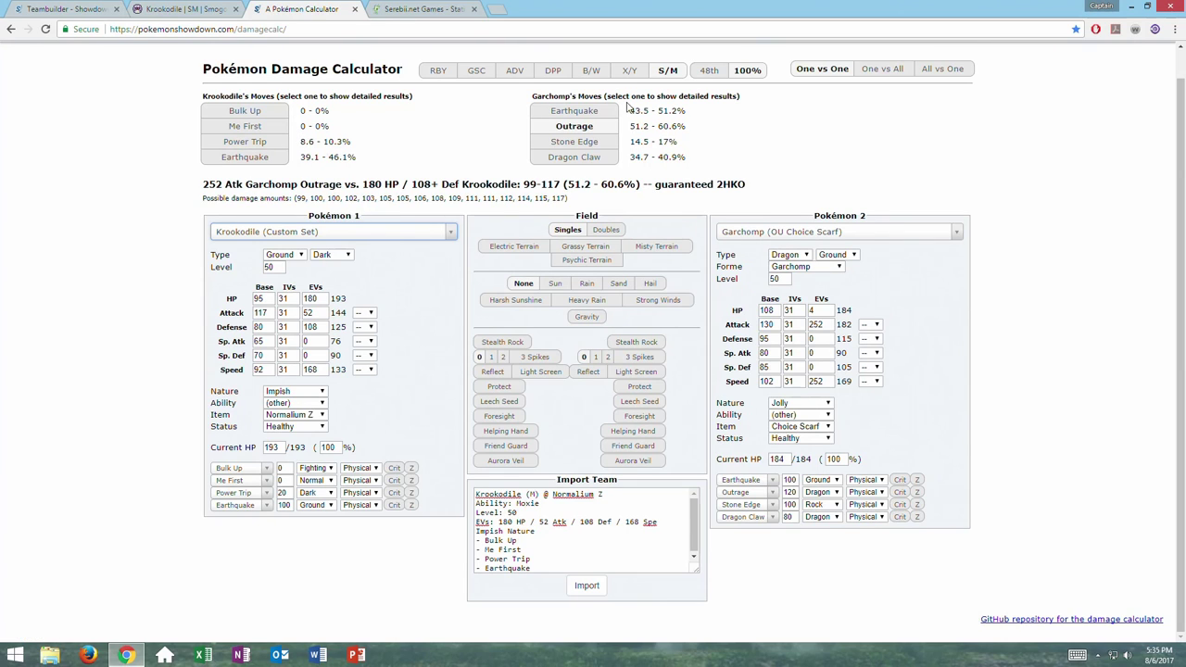
Set Krookodile's stat boosts to +1 Attack, +1 Defense and +2 Speed
left_click(363, 328)
left_click(361, 389)
left_click(366, 313)
left_click(362, 375)
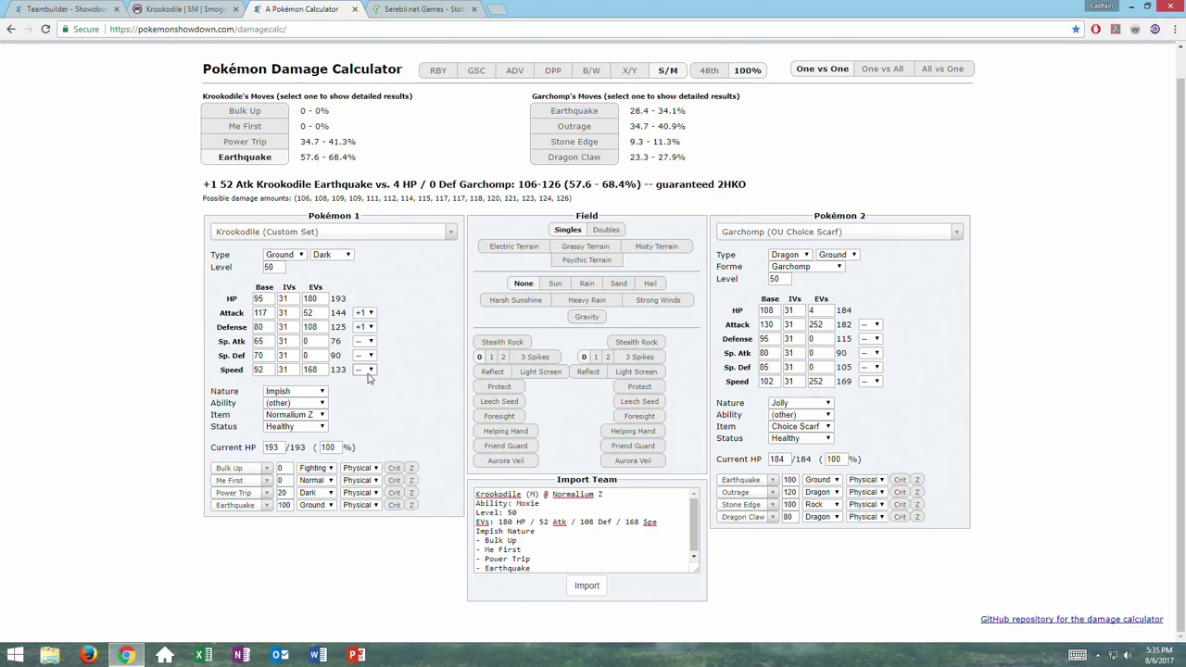
left_click(371, 372)
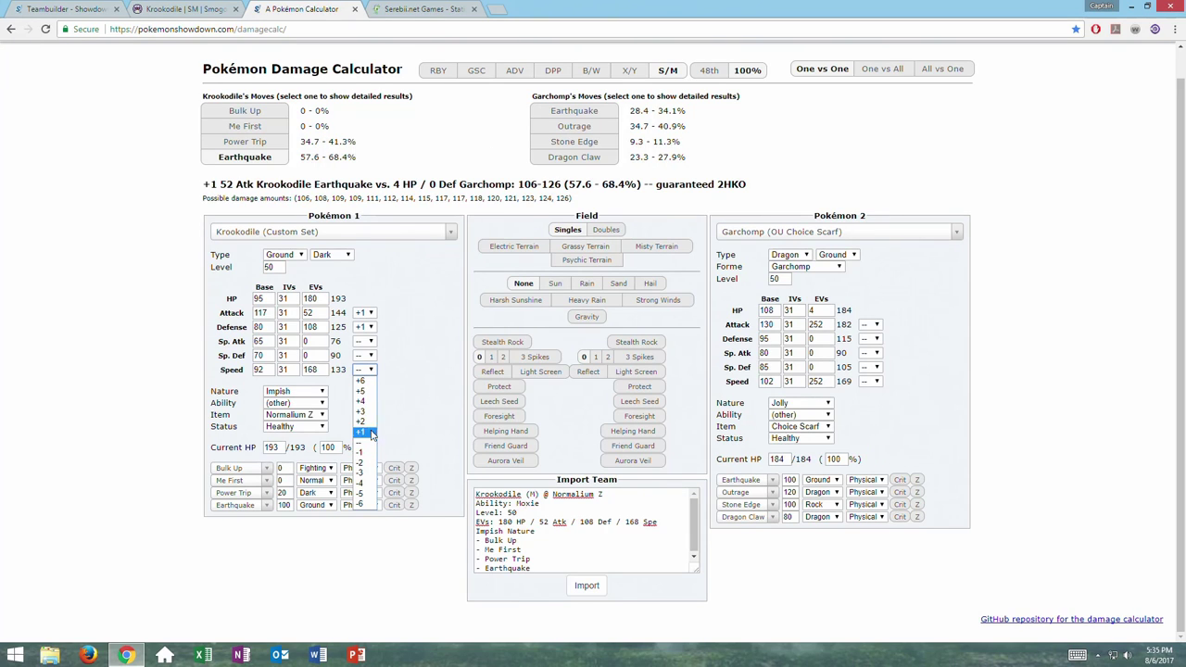
left_click(369, 422)
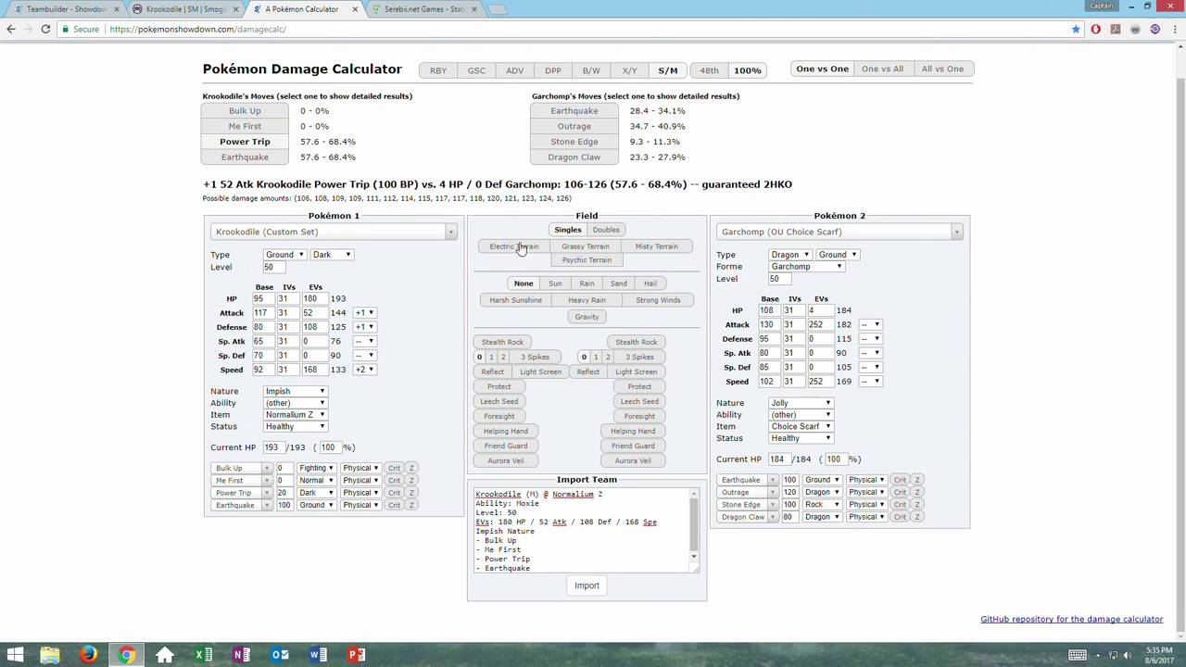
Try Outrage in place of Krookodile's Me First and calculate it as a Z-Move
left_click(267, 480)
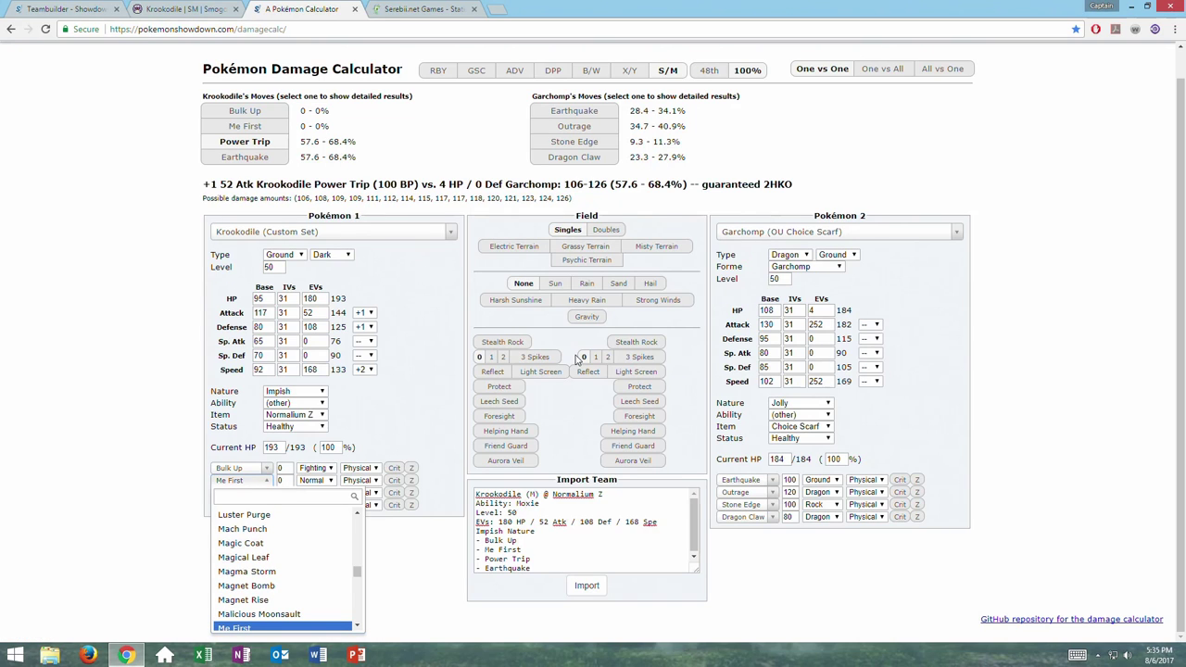
type("out")
key("Down")
key("Return")
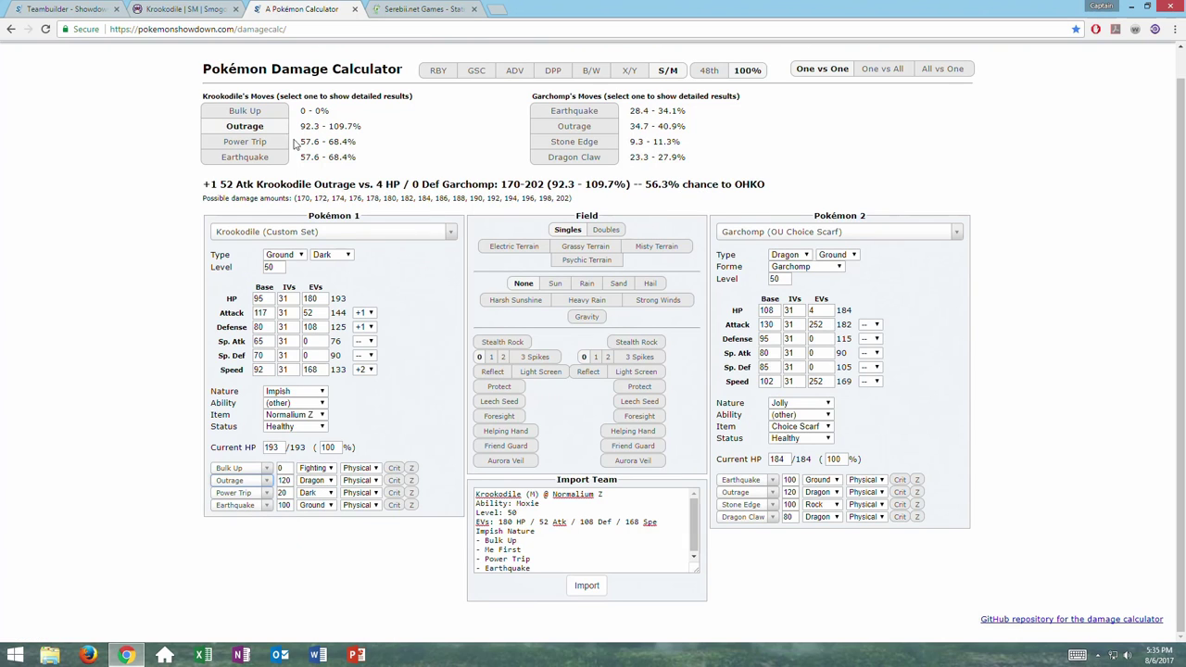
left_click(410, 482)
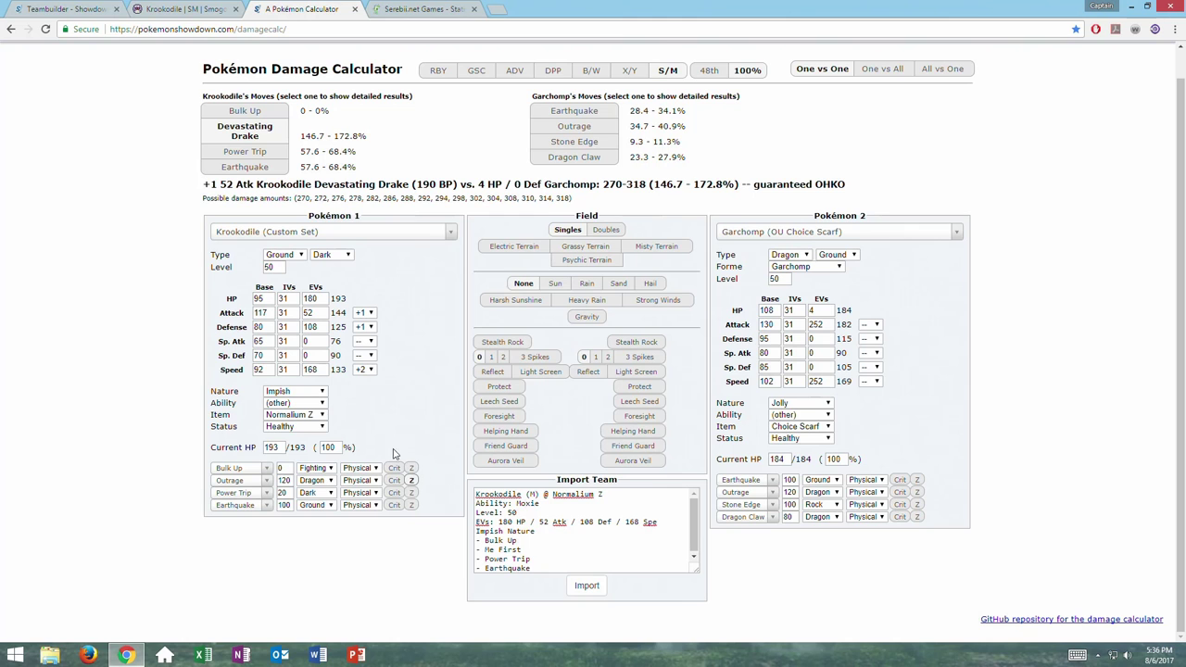
Go back from the Serebii Stats page to the Google results and open Serebii's Top 100 Defense Pokémon listing
left_click(449, 8)
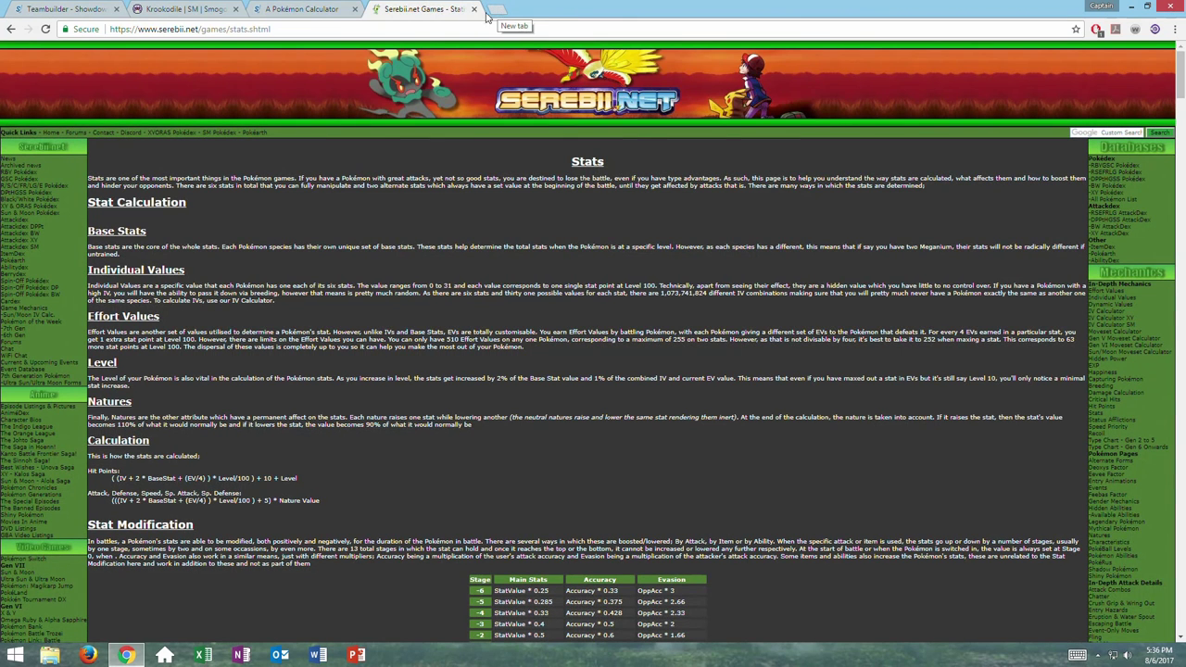
left_click(11, 29)
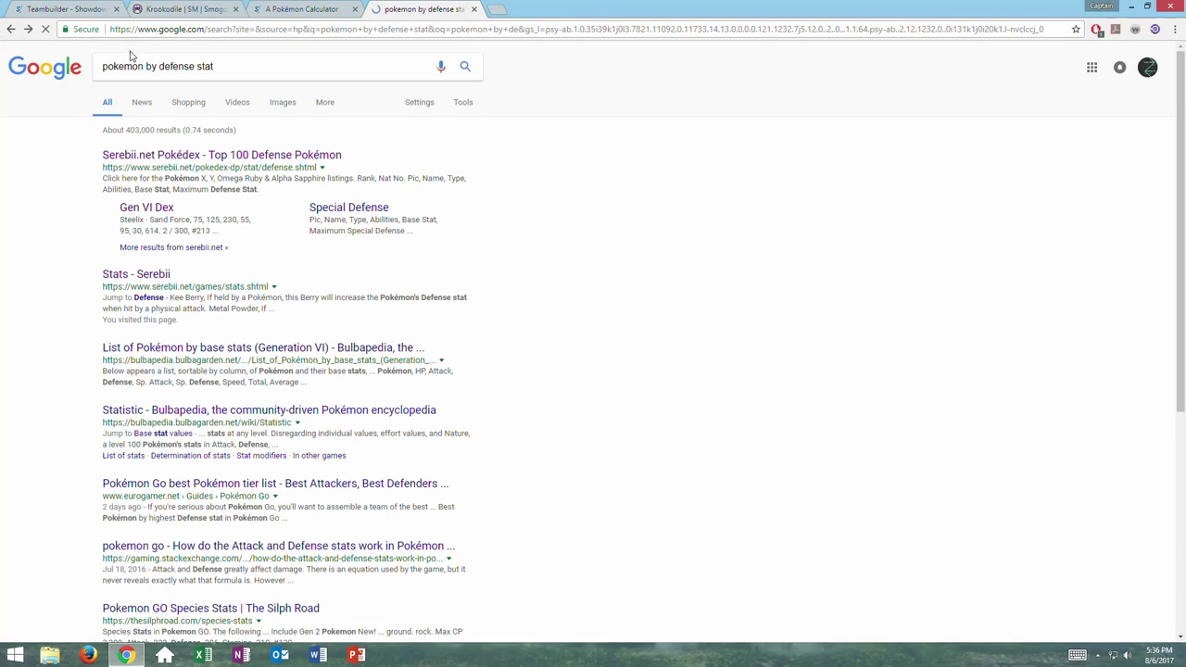
left_click(190, 155)
Search Google for "pokemon power trip" in a new browser tab and open Serebii's AttackDex page on the move
left_click(496, 9)
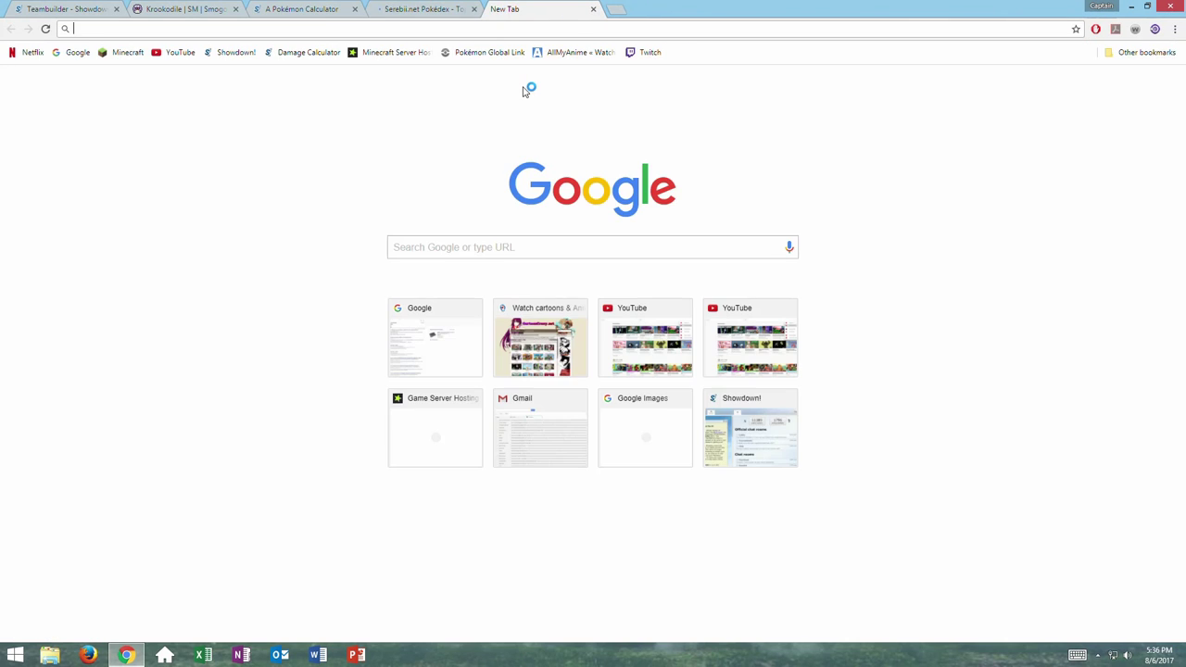
type("g")
key("Return")
type("pokem")
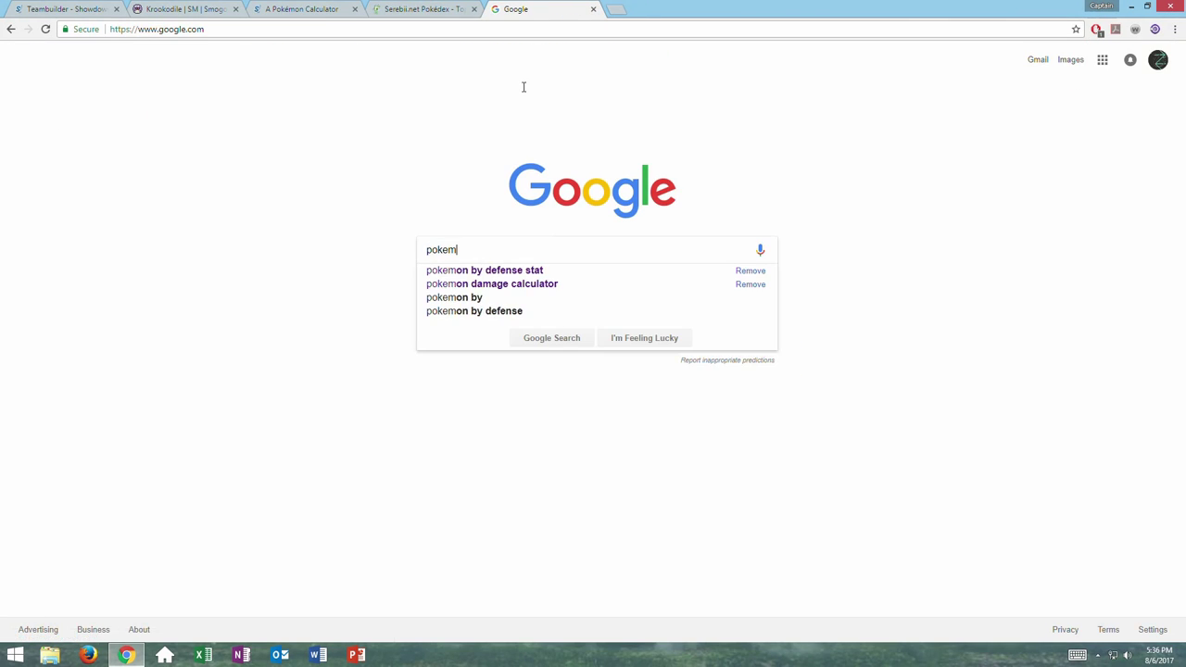
type("on power")
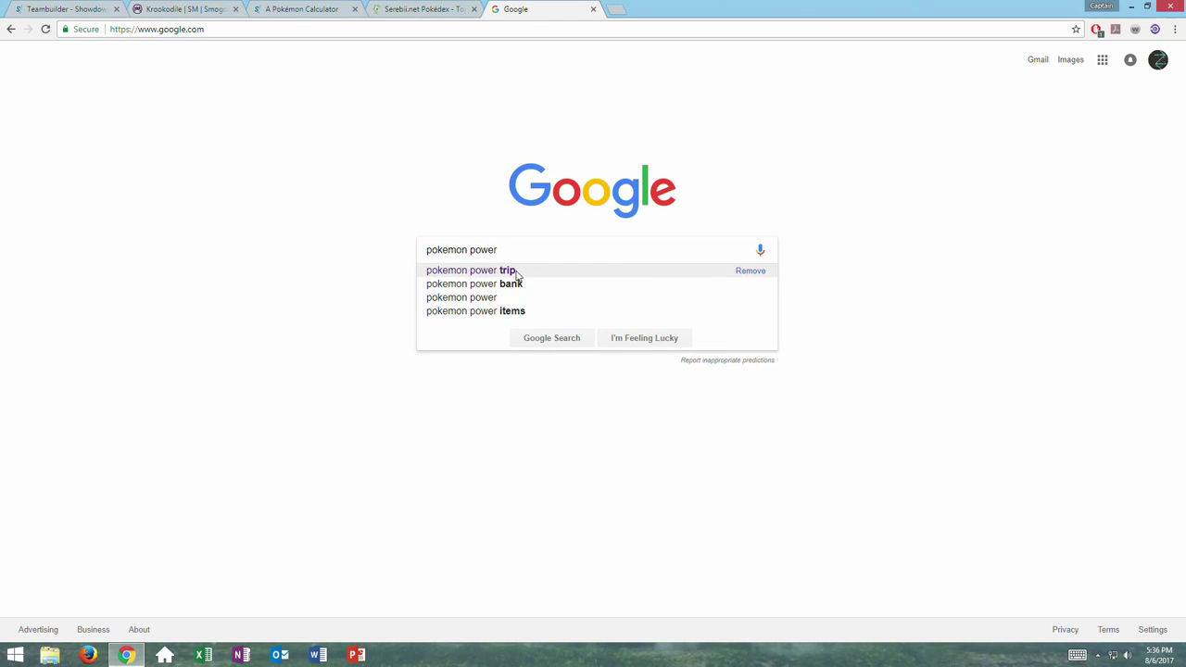
left_click(516, 275)
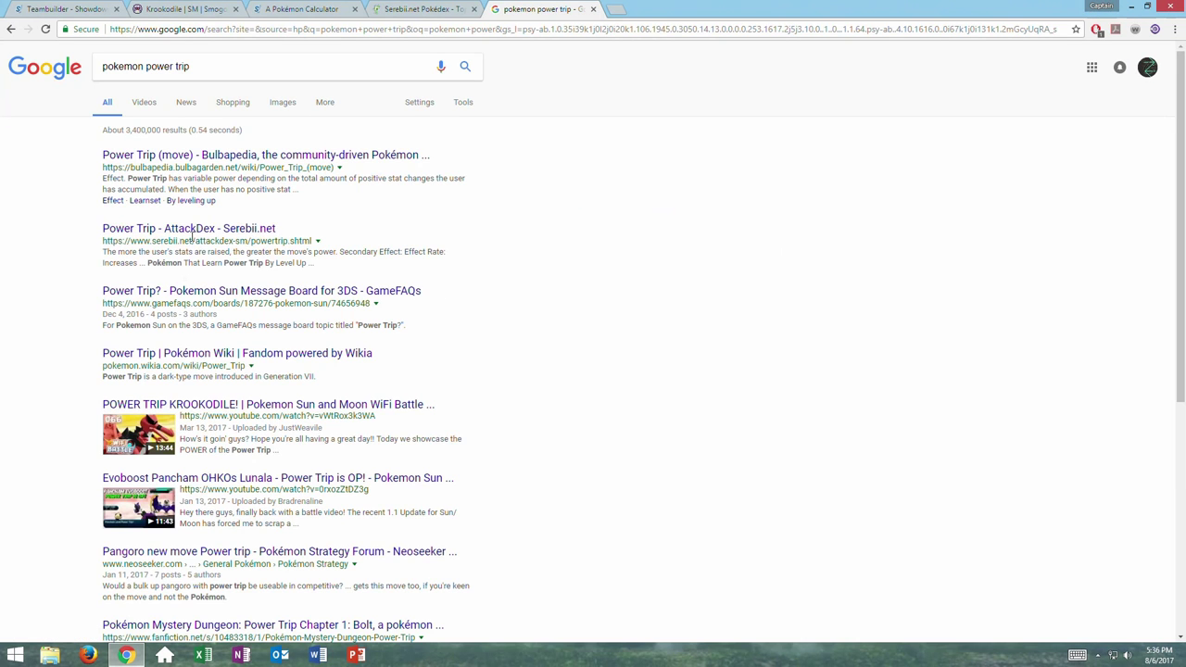
left_click(195, 230)
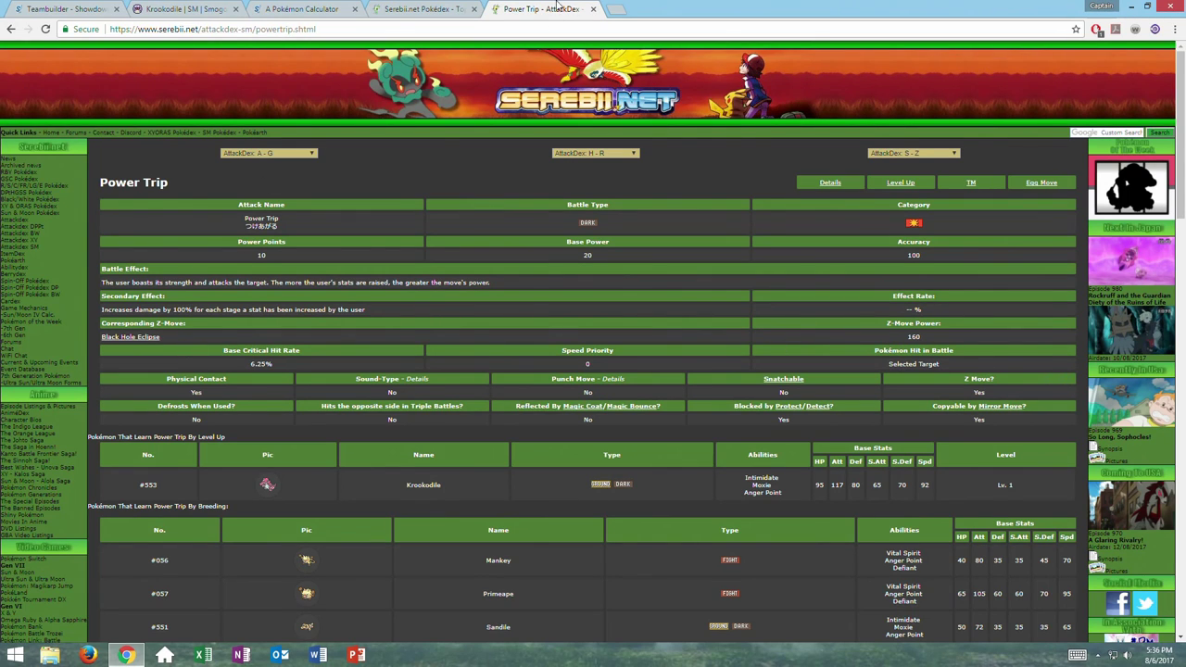
Return to the Pokémon Damage Calculator and raise Krookodile's Attack boost to +2, keeping Defense at +1
left_click(313, 8)
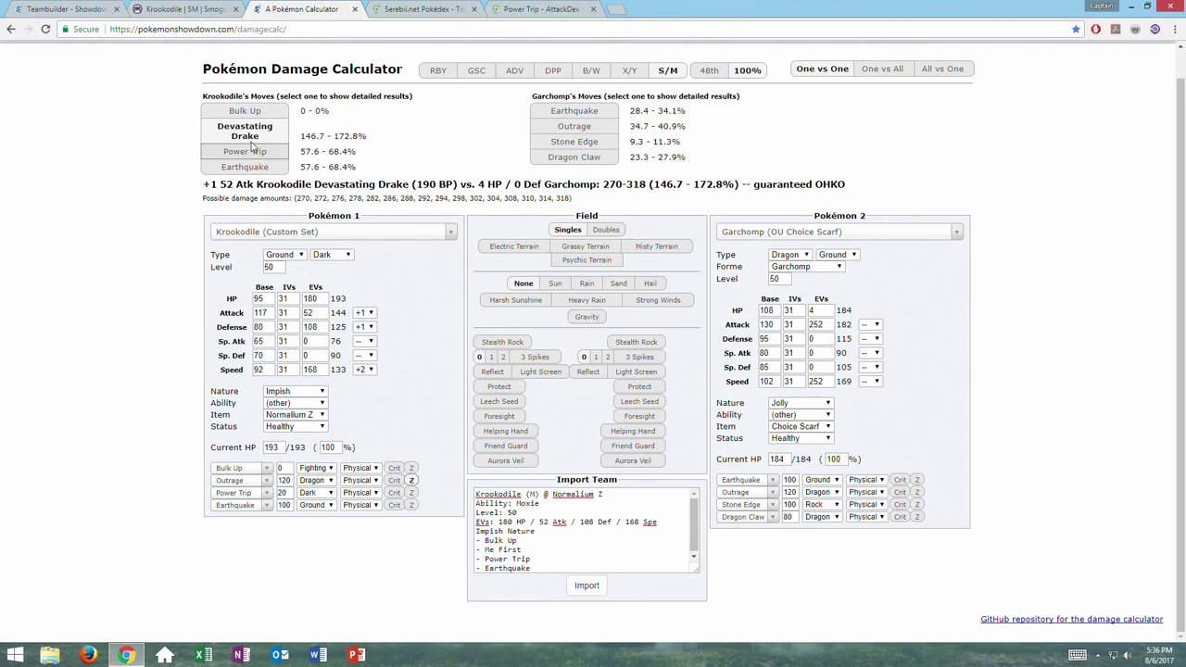
left_click(361, 326)
left_click(364, 380)
left_click(362, 313)
left_click(363, 366)
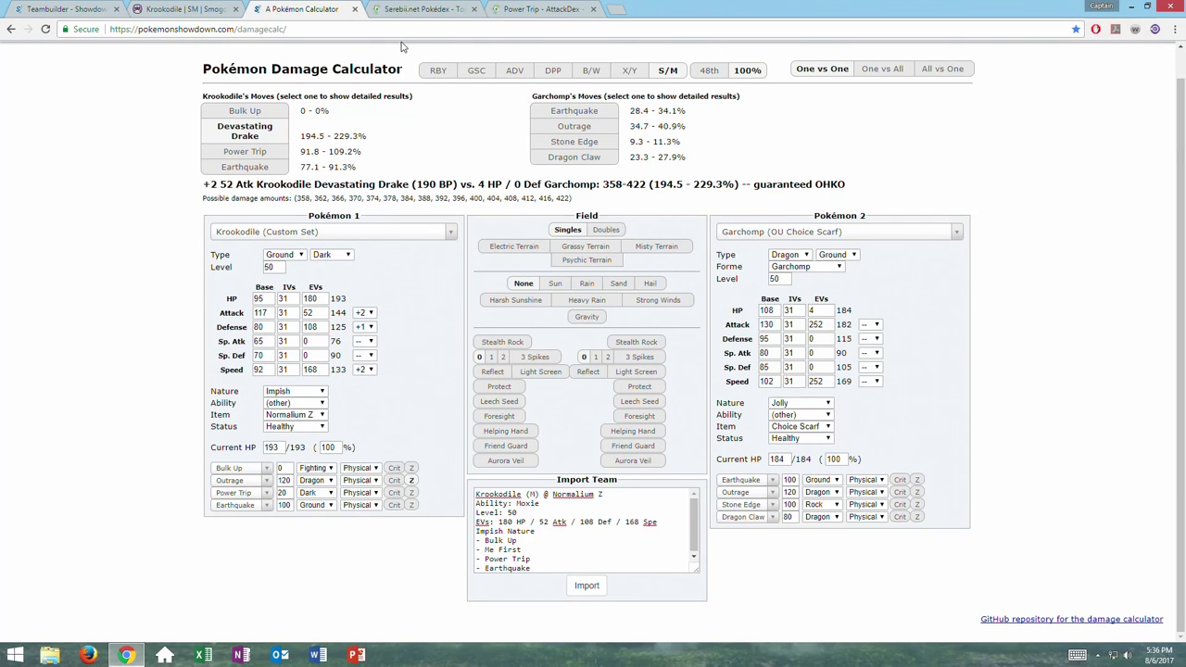
Clear Krookodile's Attack boost to compare the damage against Garchomp, and set it back to +2
left_click(361, 312)
left_click(366, 388)
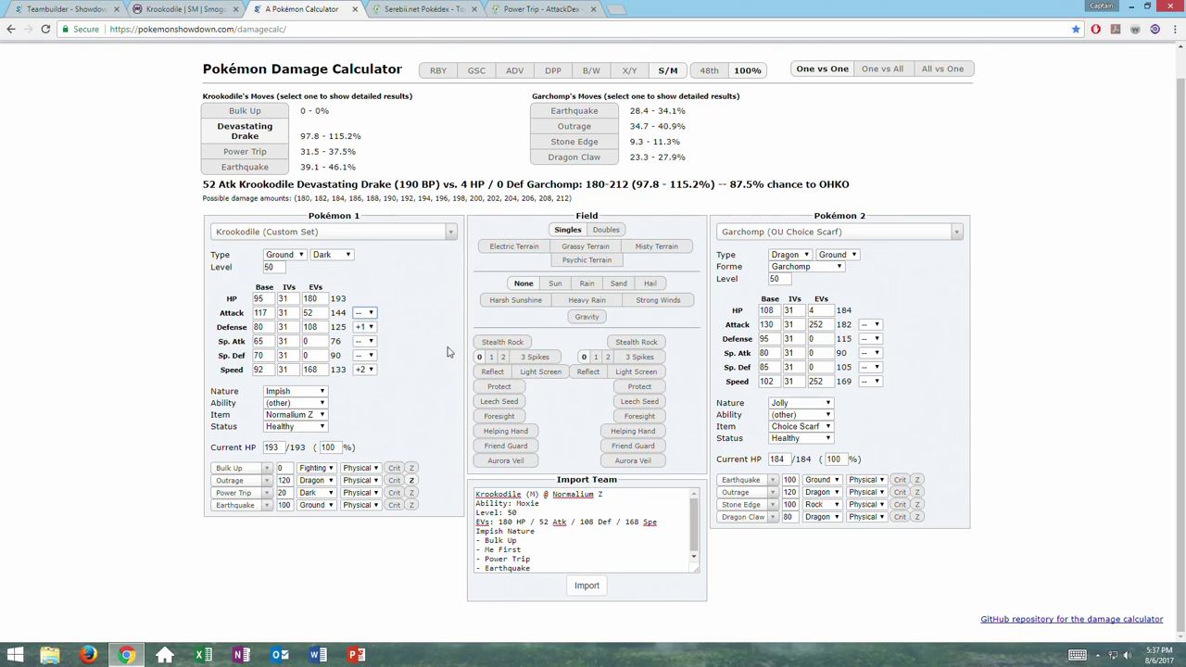
left_click(370, 315)
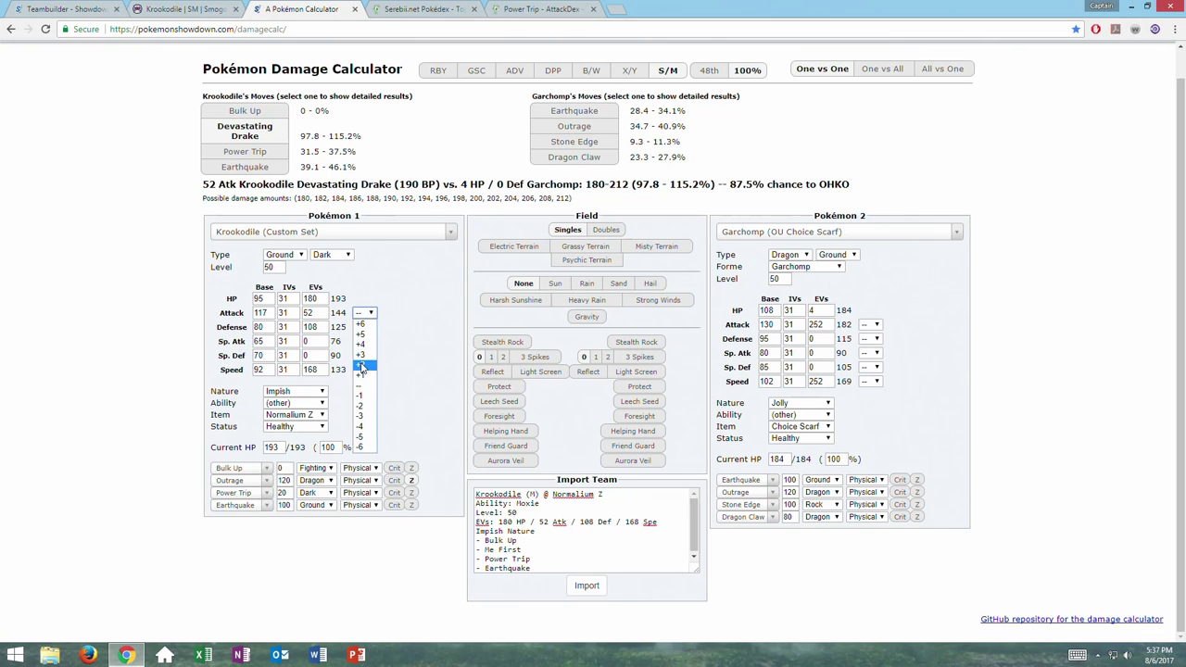
left_click(365, 362)
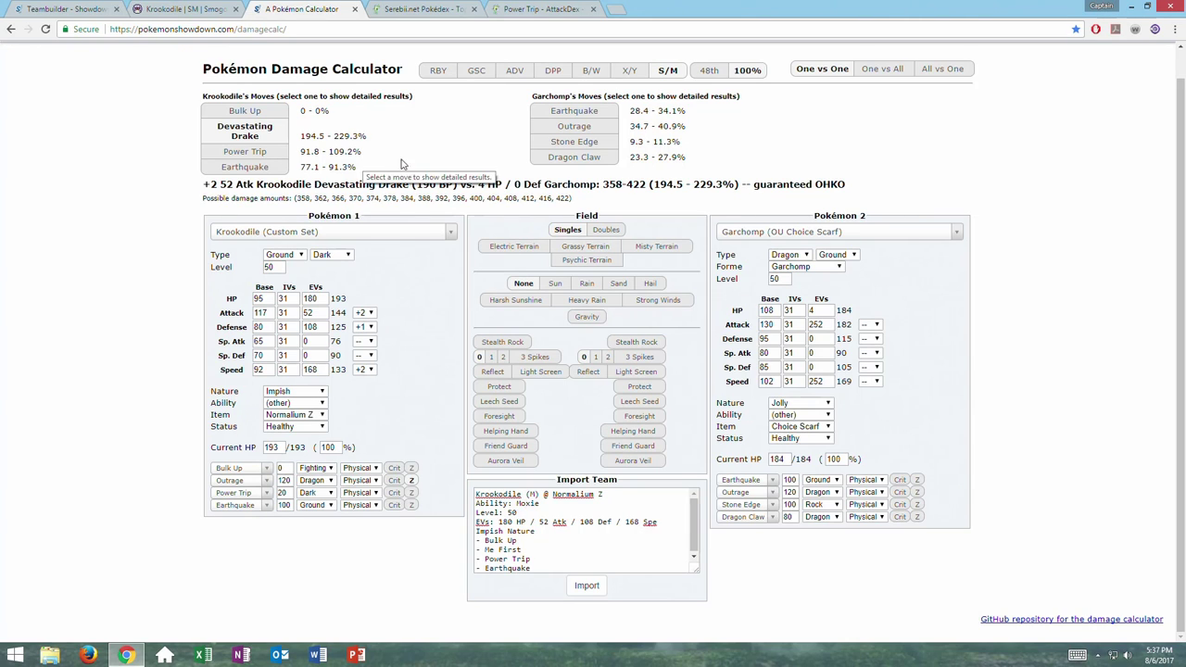
Change Krookodile's second move from Outrage back to Me First
left_click(269, 482)
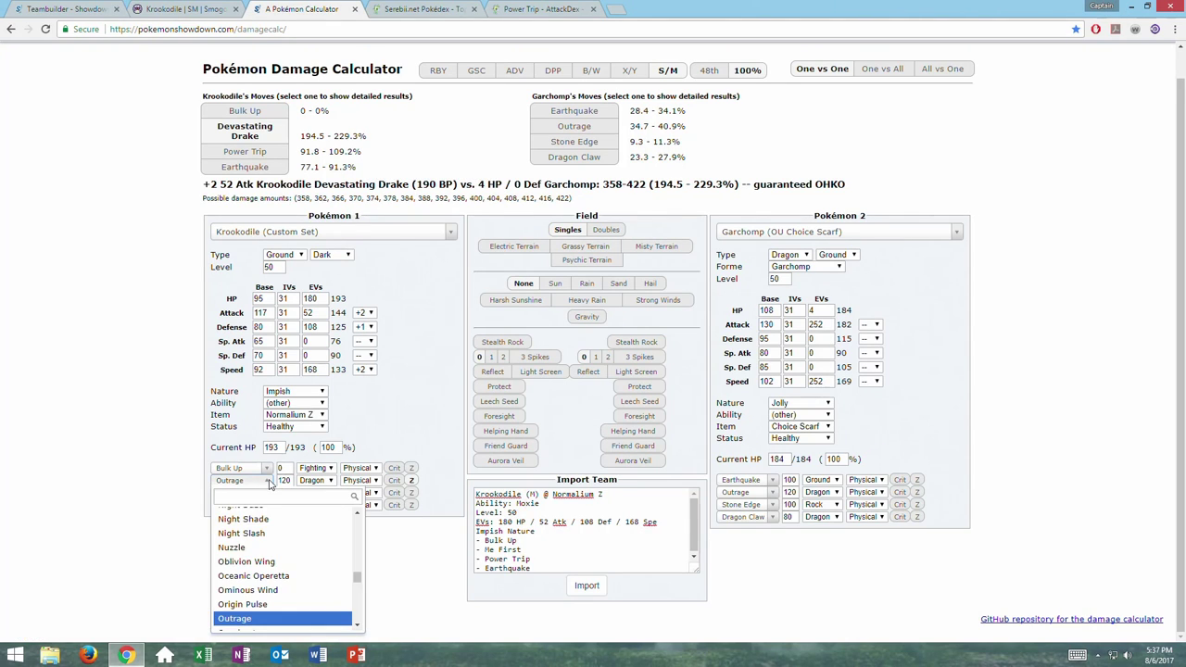
type("met")
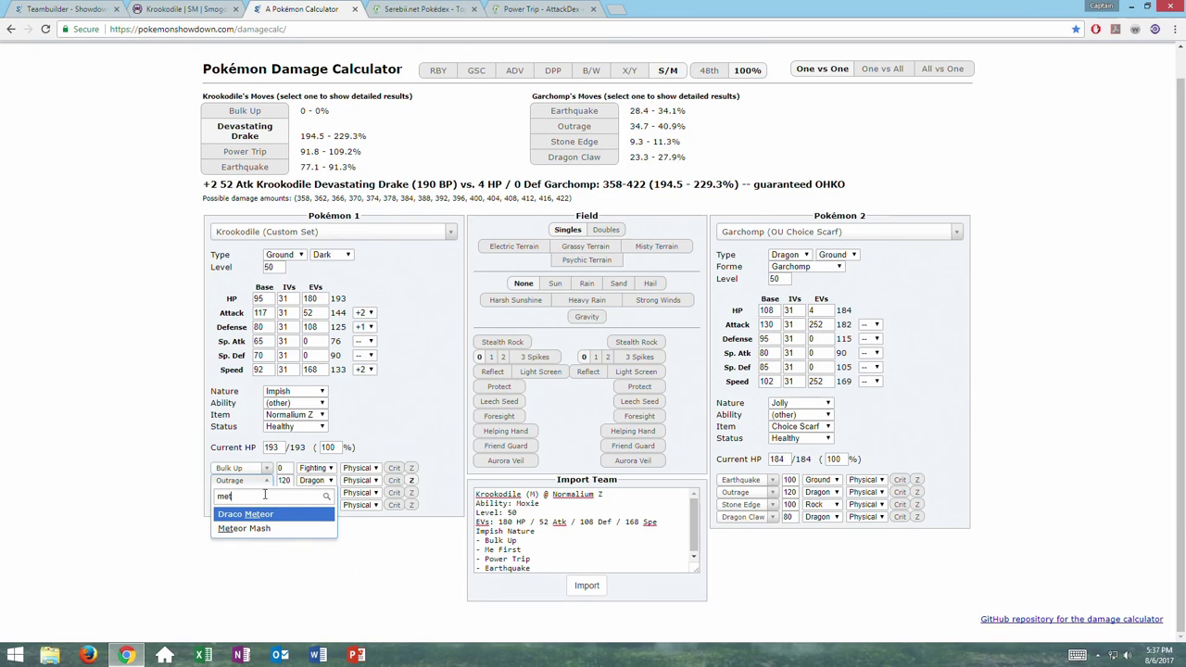
key("BackSpace")
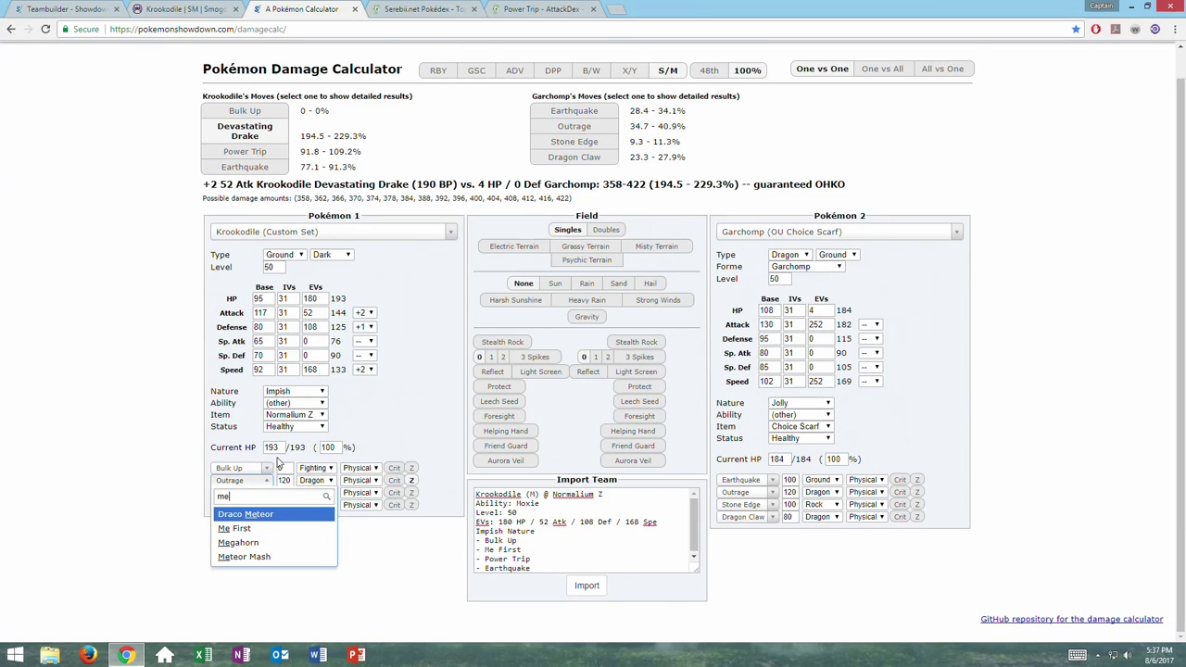
left_click(261, 529)
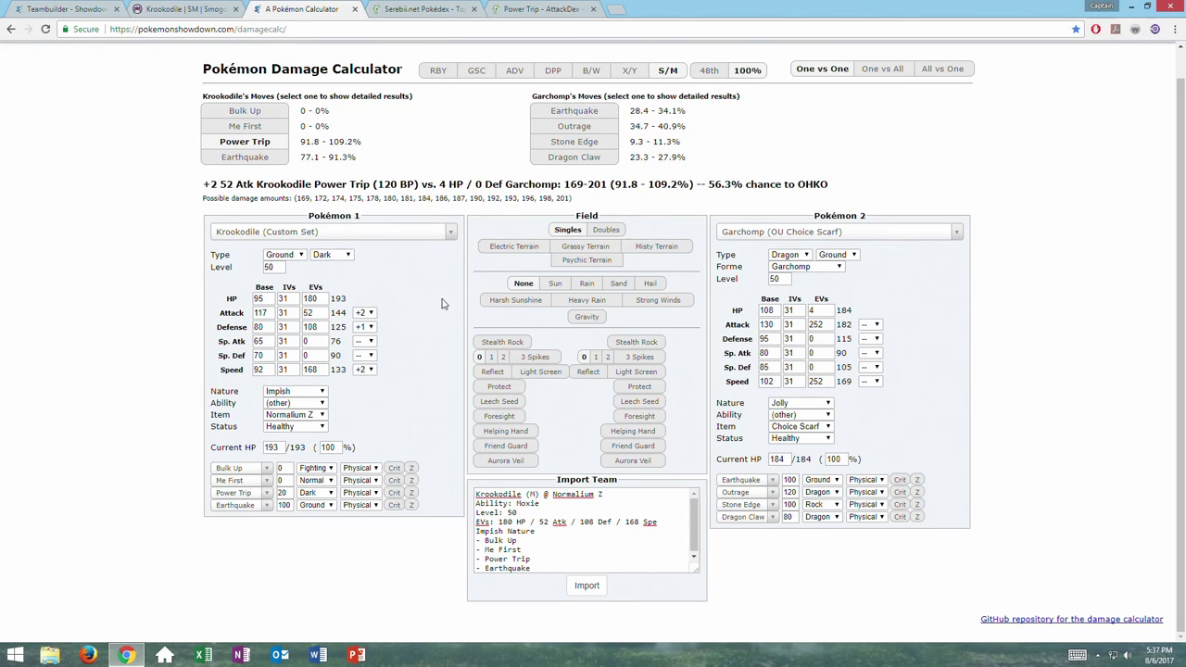
Check Krookodile's abilities, tier and base stats on its Smogon page, and revisit Serebii's Power Trip page
left_click(204, 11)
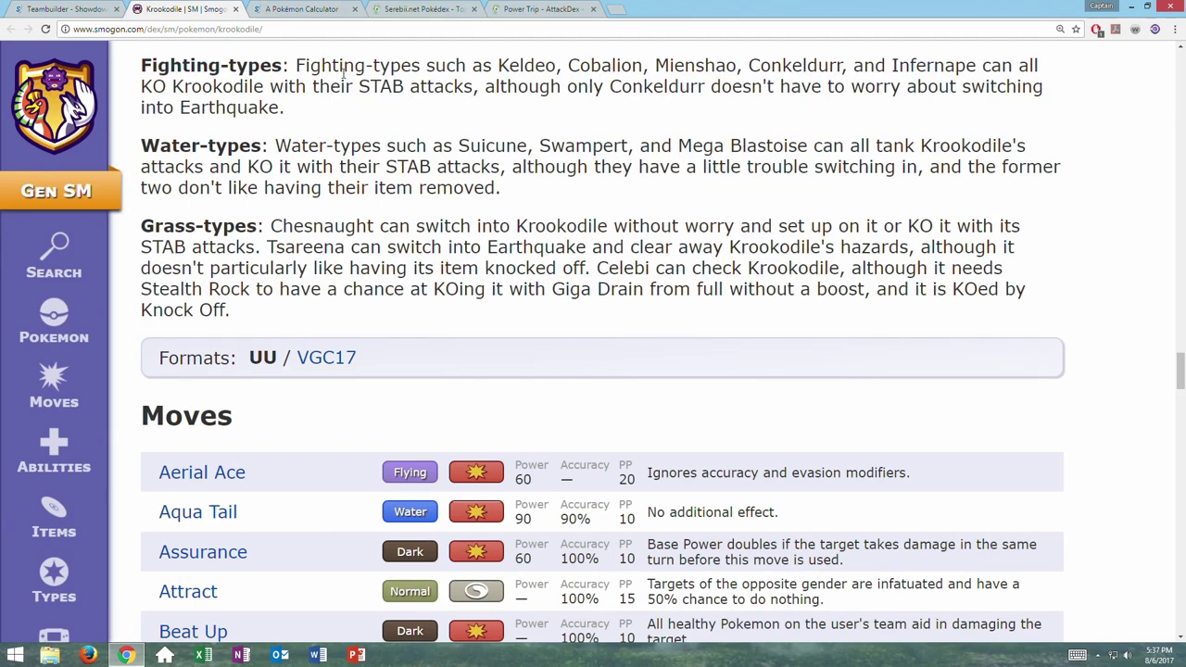
scroll(468, 310, "up", 20)
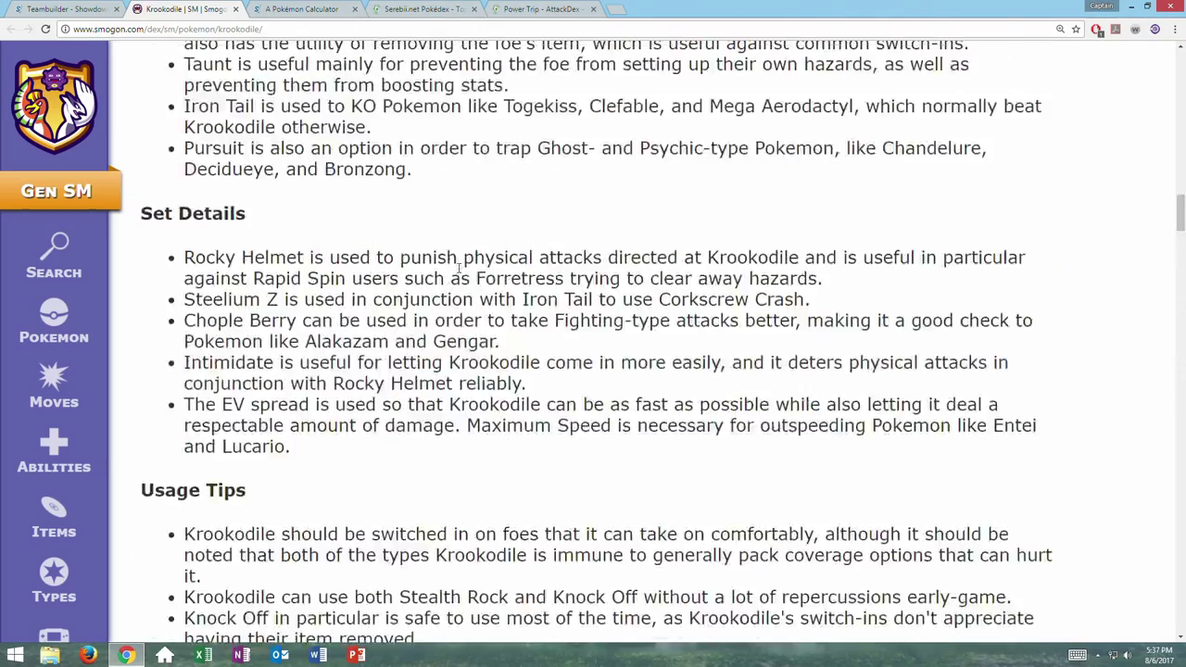
scroll(459, 267, "up", 20)
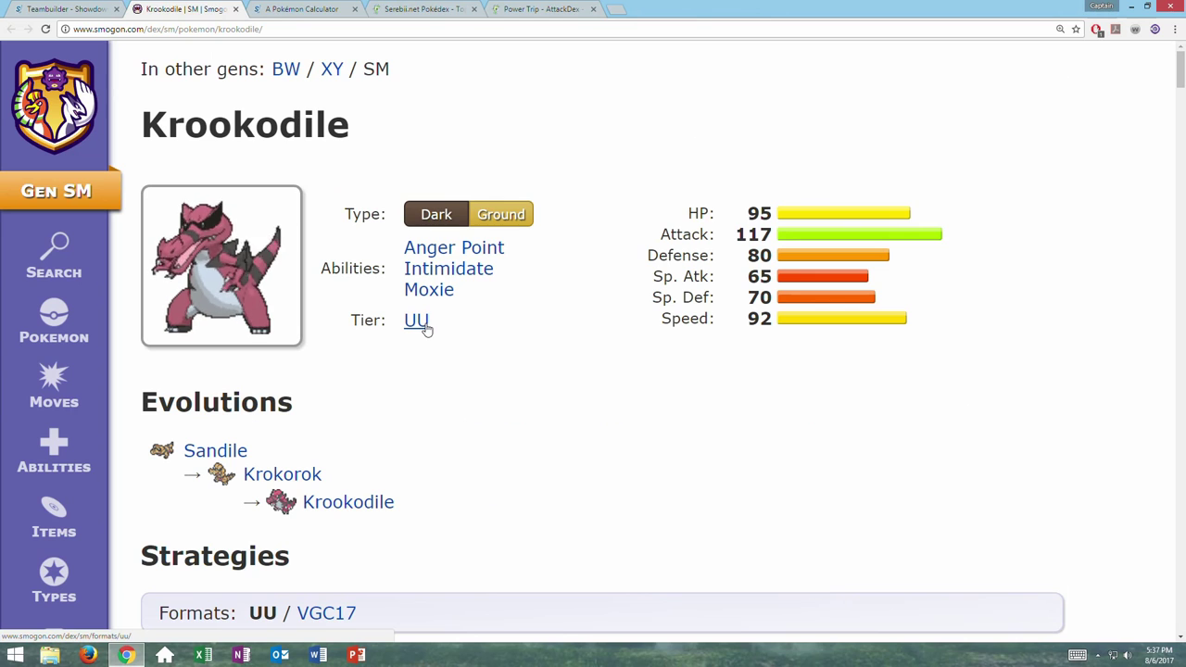
left_click(422, 9)
left_click(537, 9)
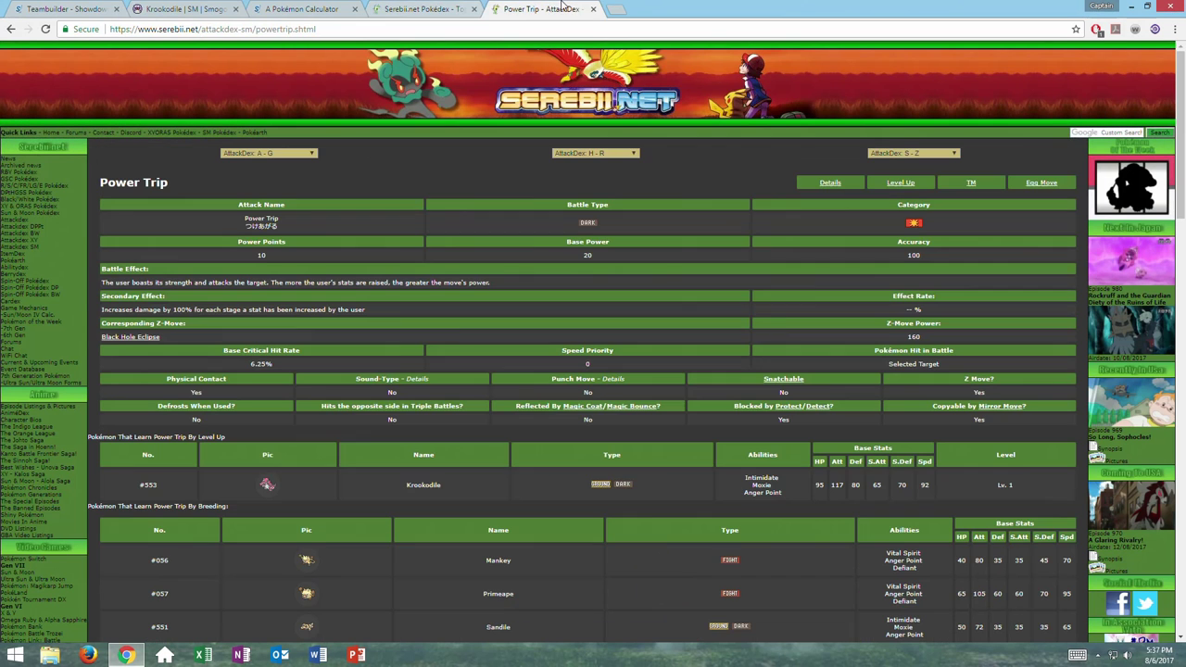
In the Pokémon Damage Calculator, load Scizor's UU Choice Band set as Pokémon 2 and set its level to 50
left_click(357, 6)
left_click(833, 234)
type("sci")
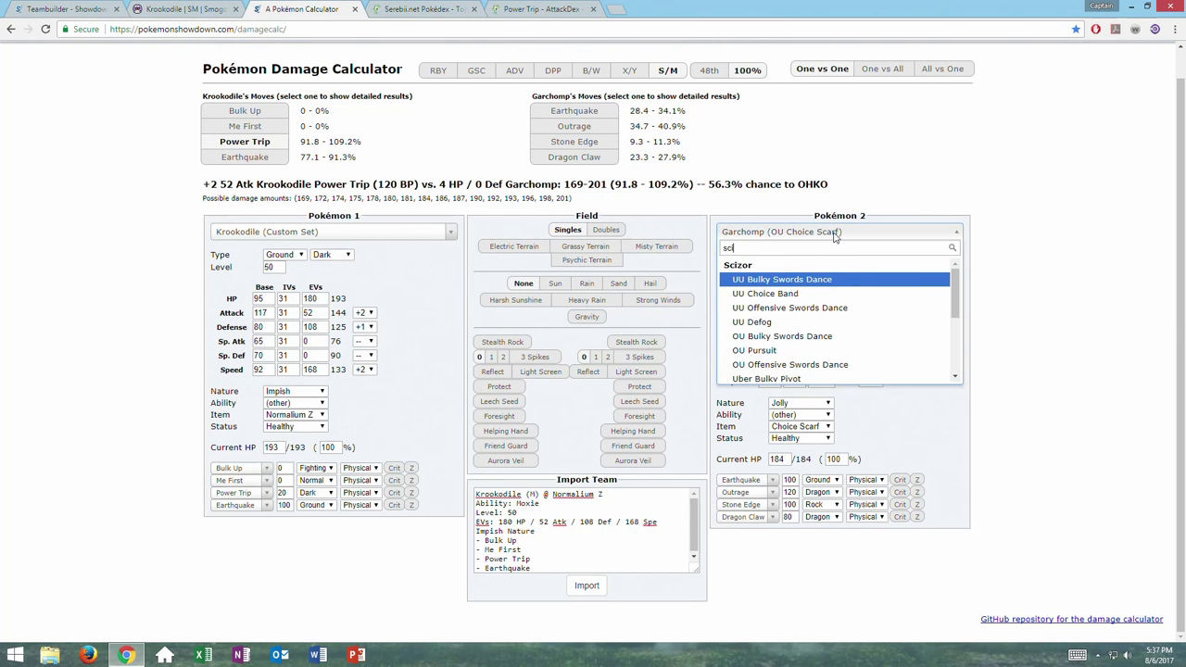
left_click(786, 296)
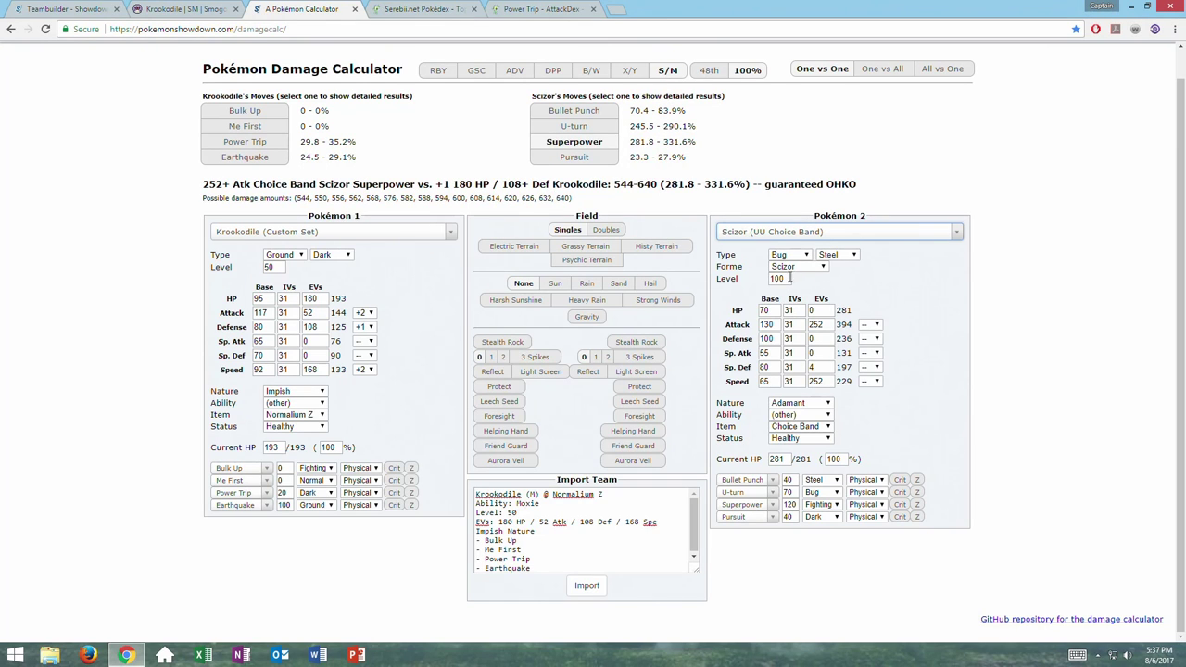
double_click(776, 279)
type("50")
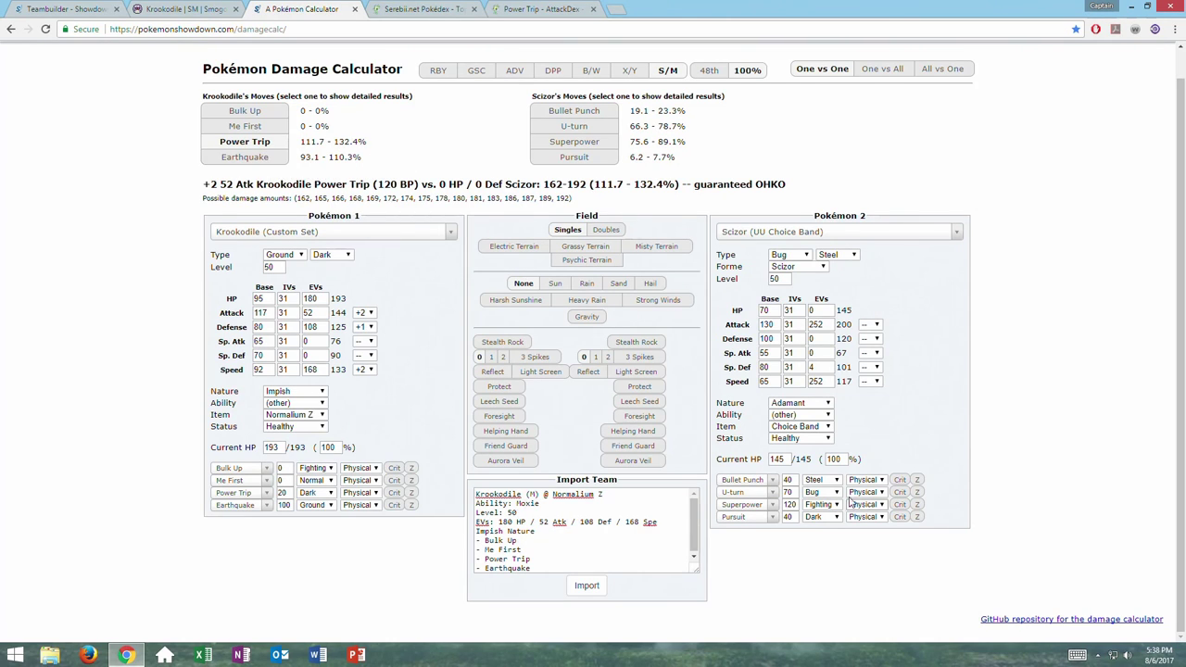
Load Scizor-Mega's OU Bulky Swords Dance set as Pokémon 2 and set its level to 50
left_click(804, 233)
type("sci")
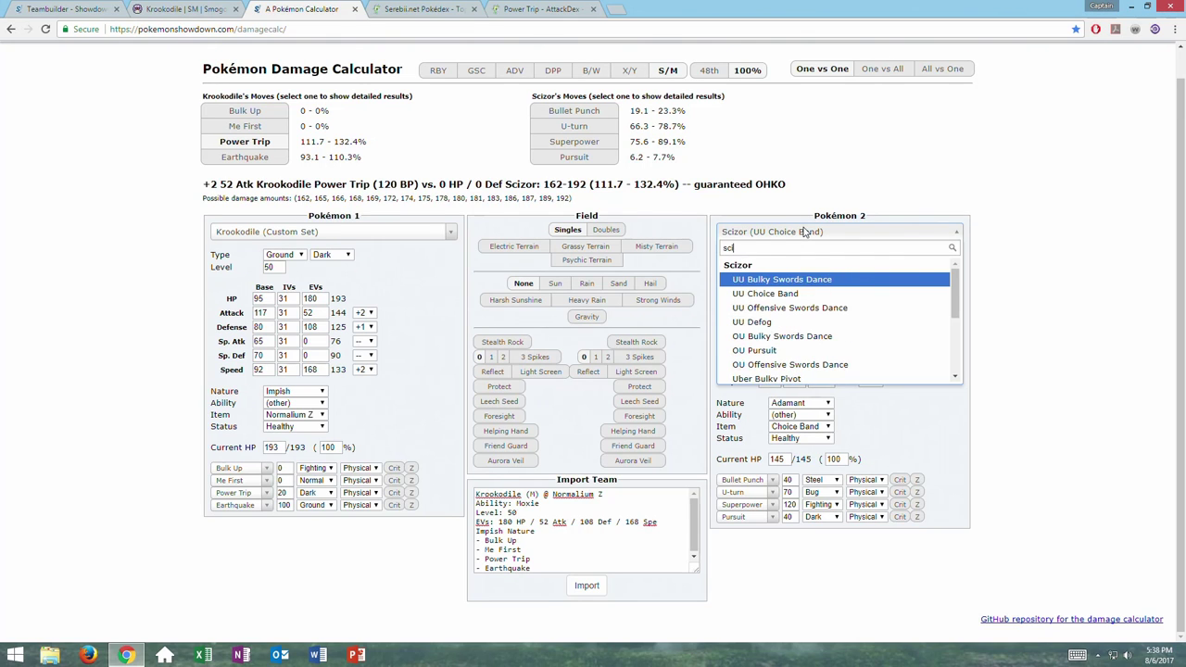
scroll(811, 313, "down", 3)
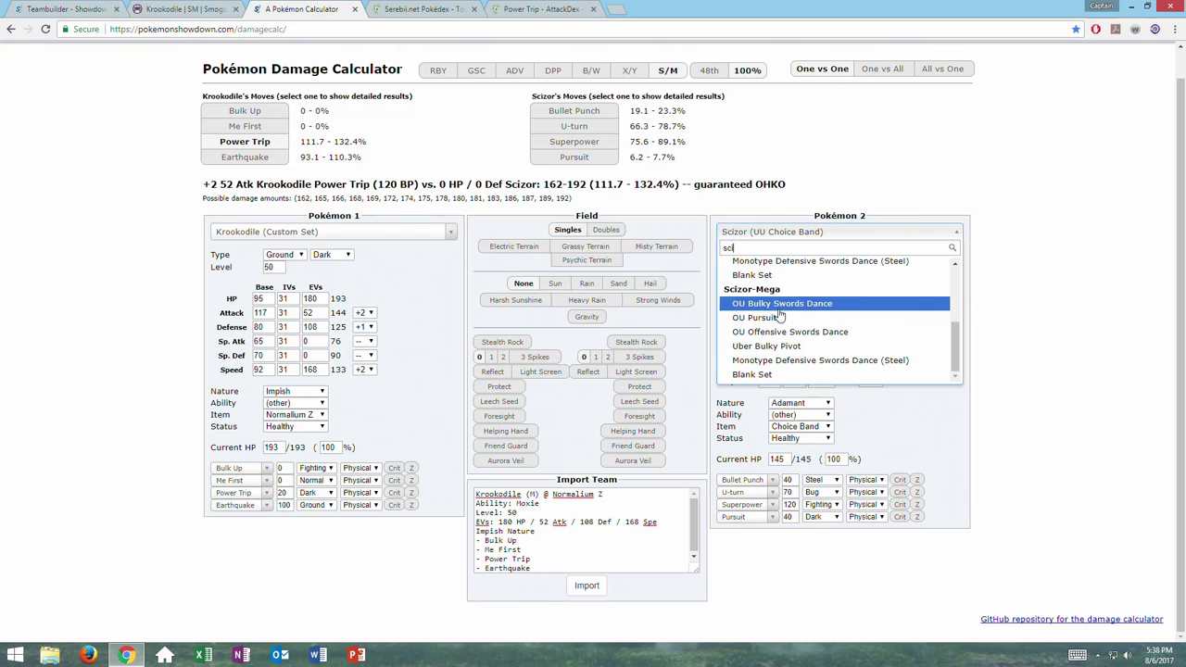
left_click(786, 306)
double_click(783, 265)
type("0")
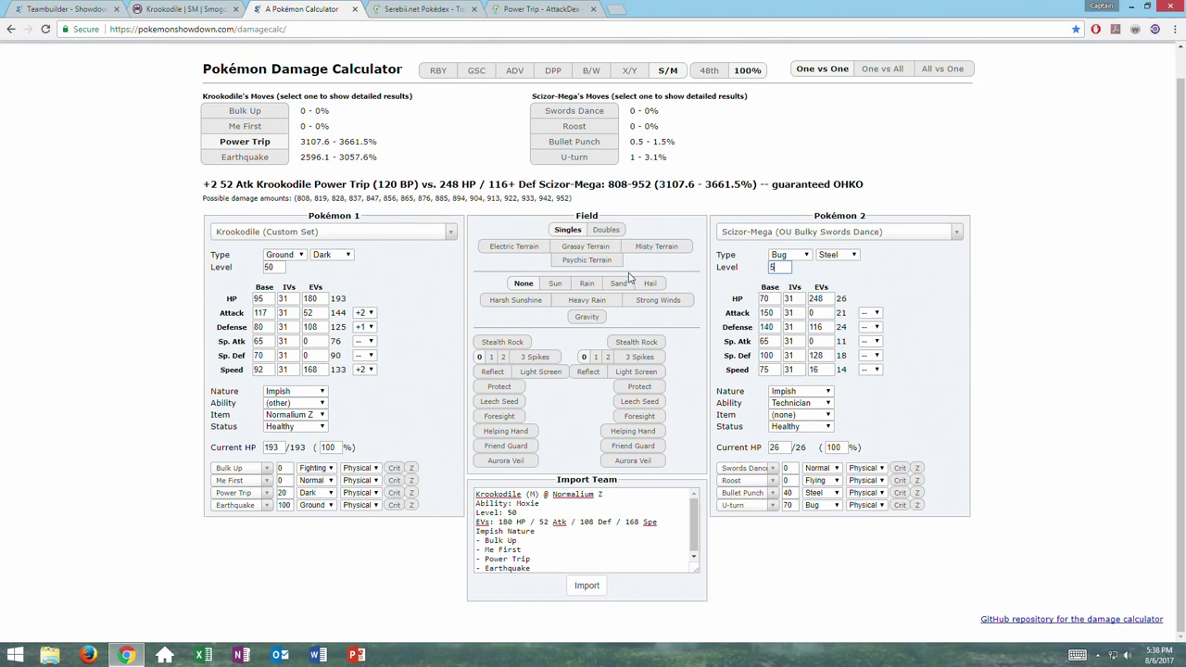
type("50")
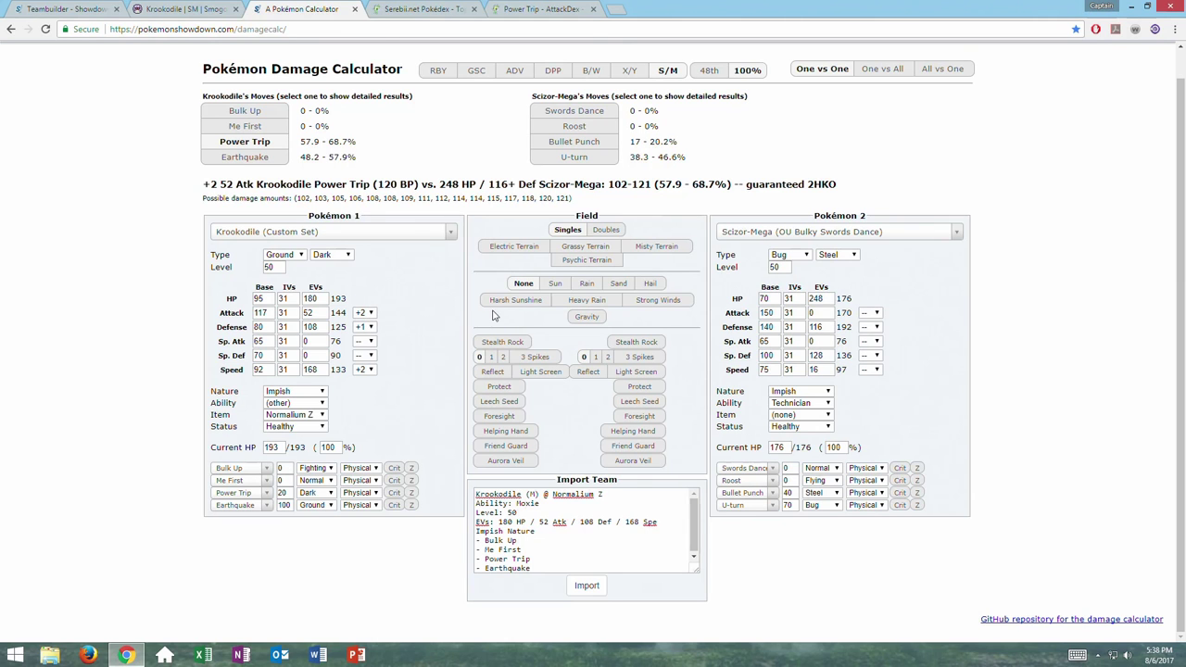
Return to the Showdown Teambuilder, close the first set's export text, and look over the second Krookodile set's EV spread
left_click(89, 8)
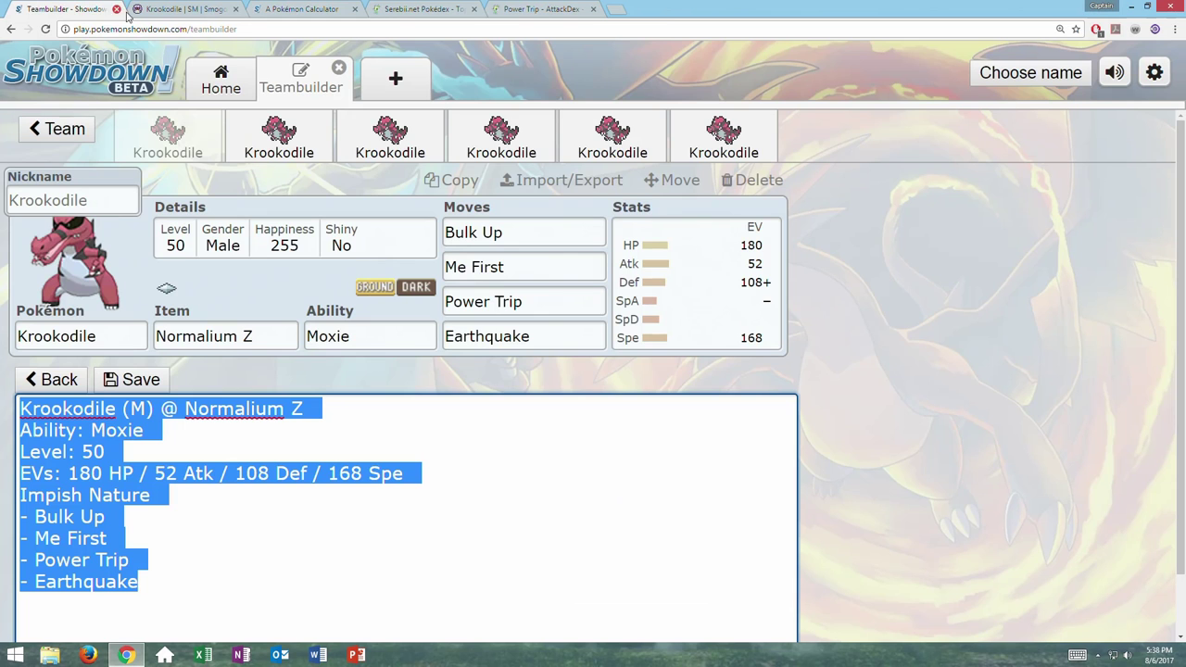
left_click(53, 379)
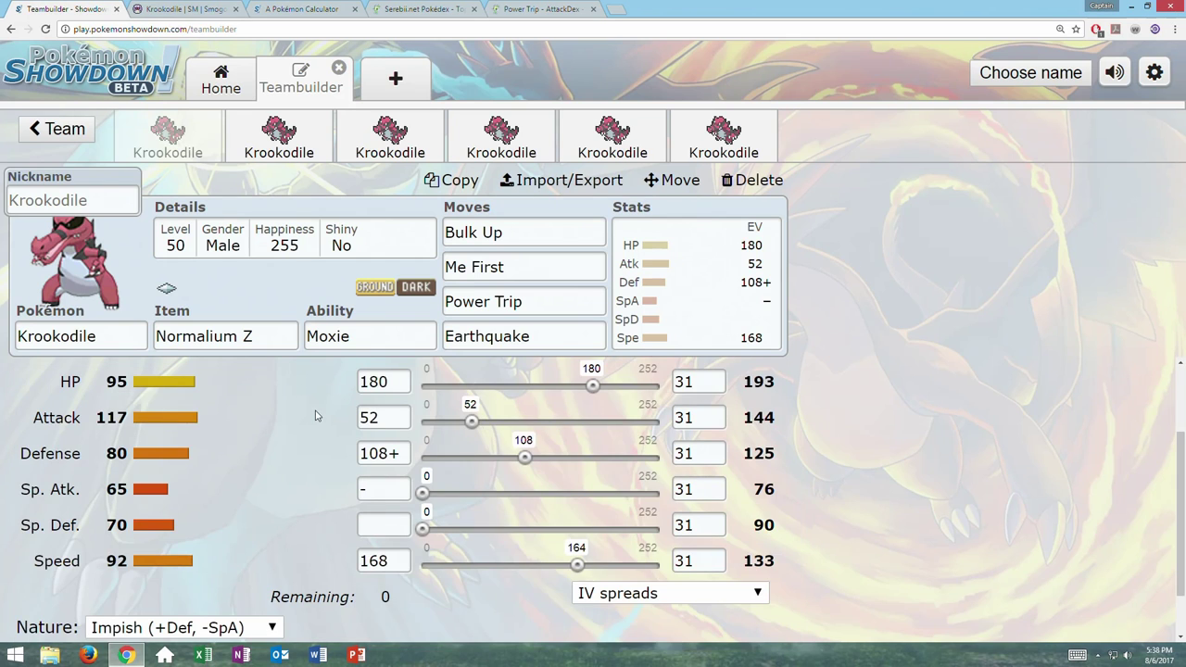
scroll(755, 503, "down", 1)
left_click(307, 136)
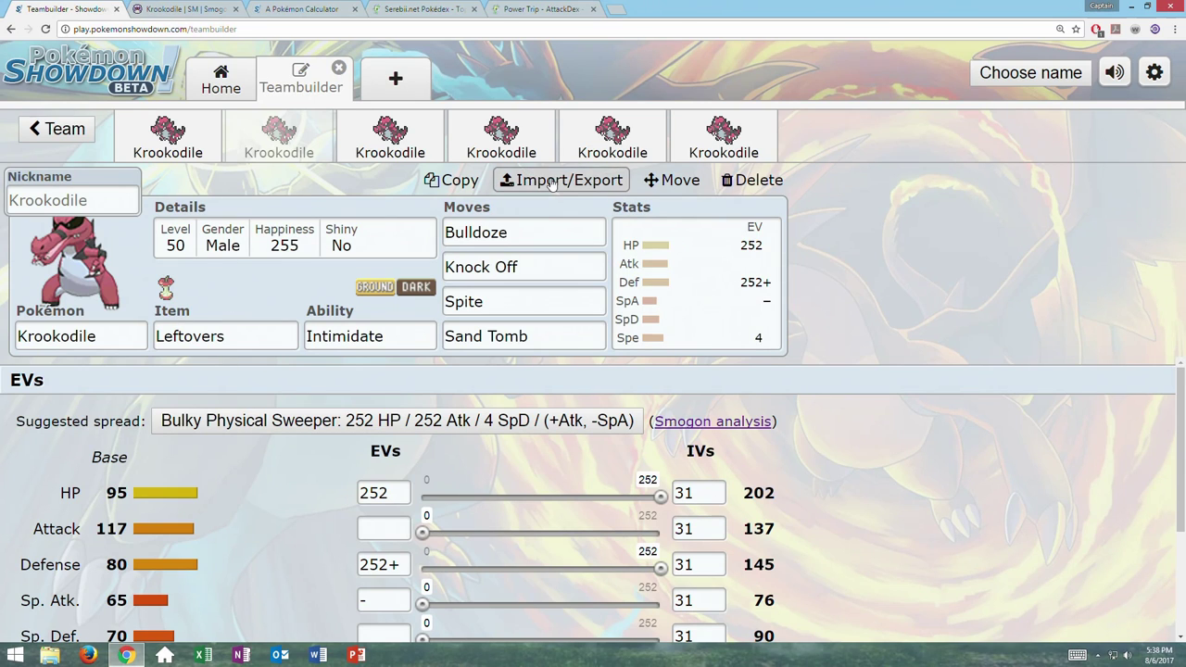
left_click(166, 137)
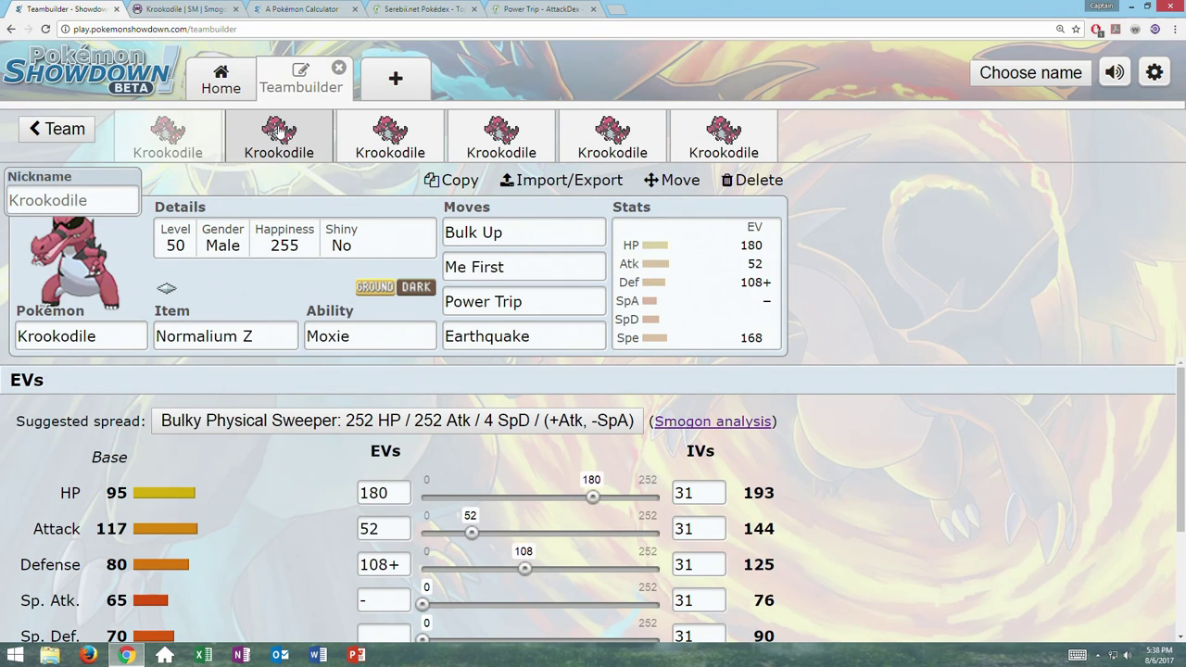
left_click(266, 135)
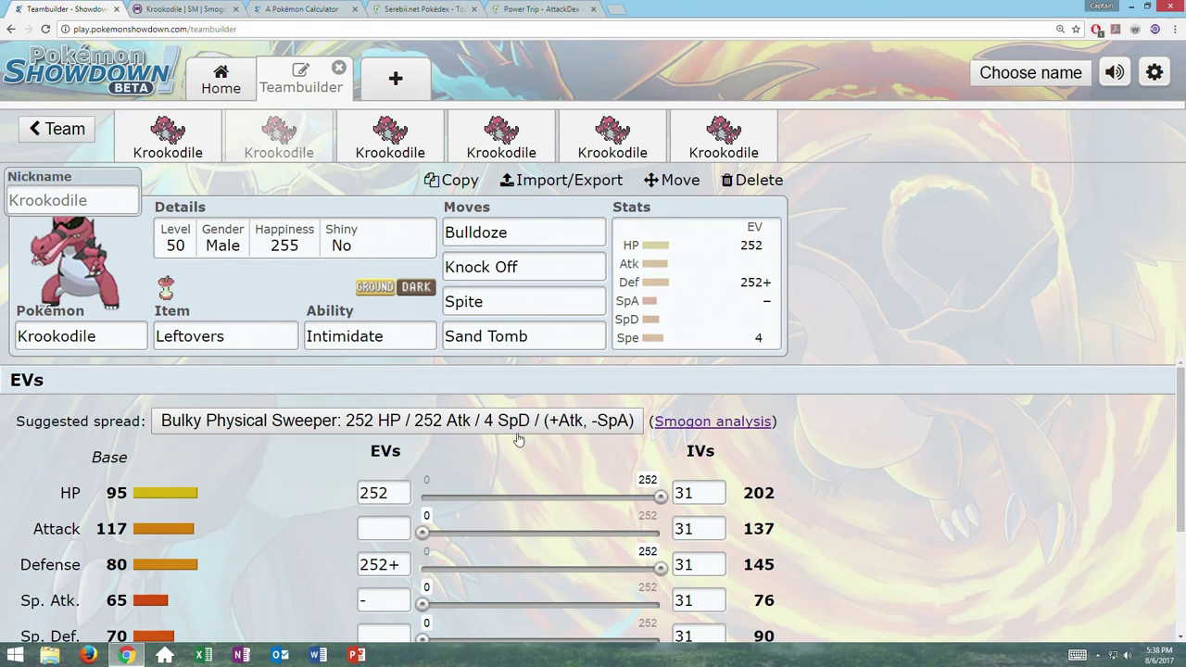
scroll(556, 435, "down", 2)
scroll(548, 417, "up", 1)
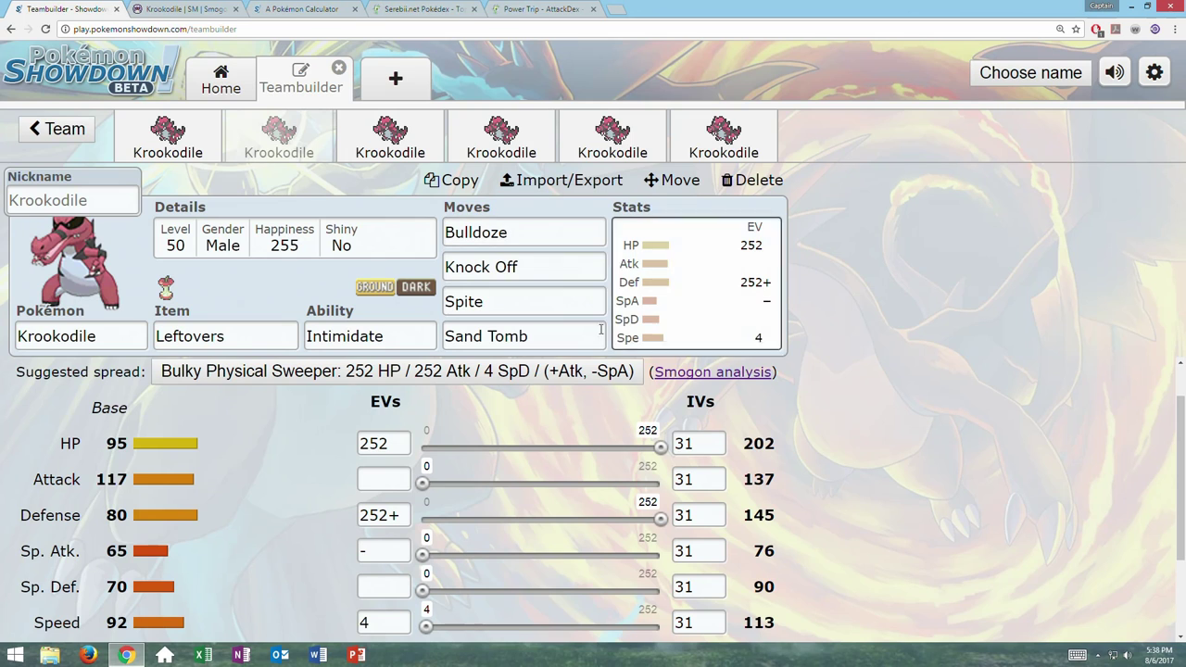
Examine the second Krookodile's move descriptions, its Intimidate ability and its full stat spread
left_click(556, 336)
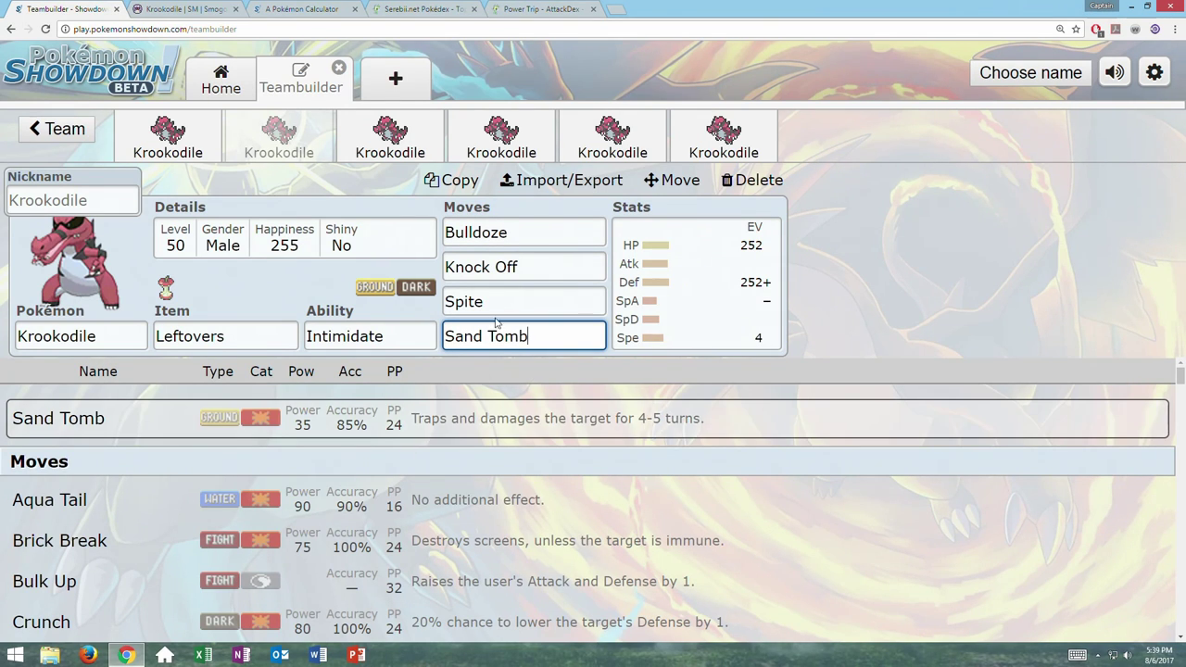
key("shift+Tab")
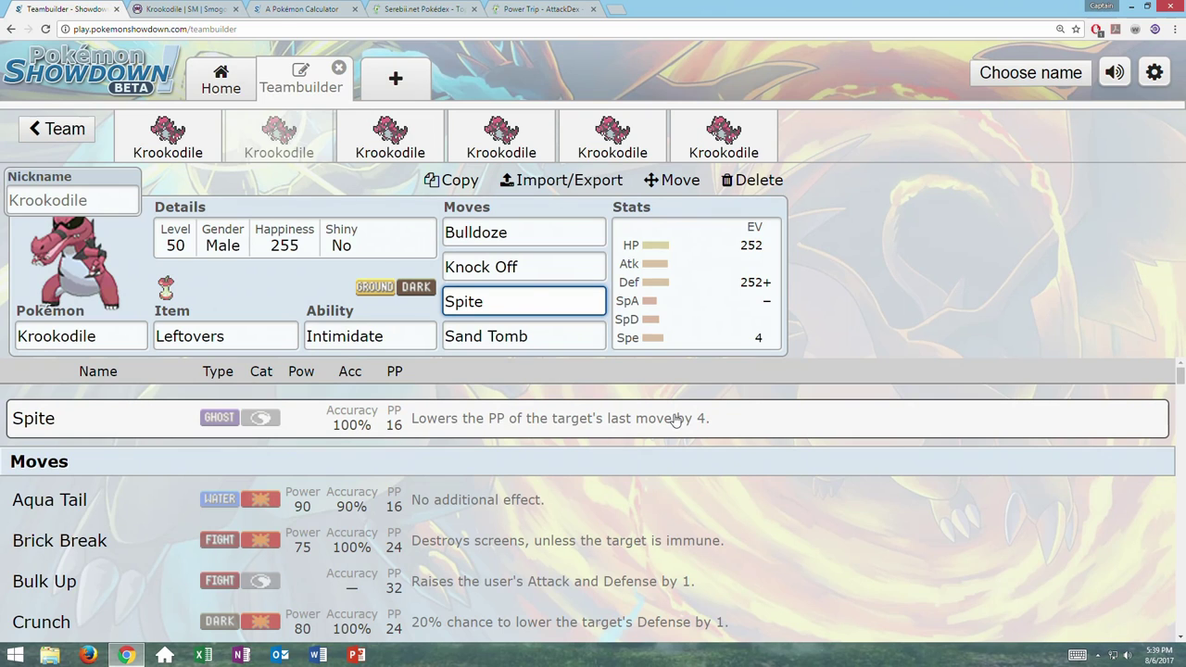
left_click(551, 256)
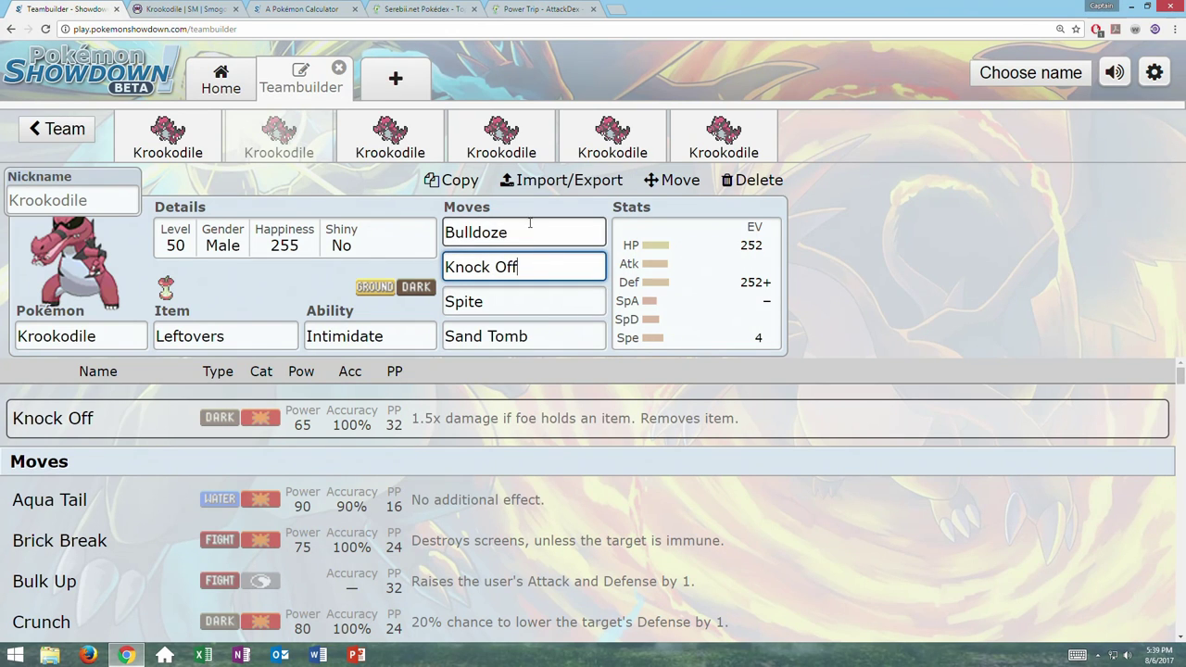
left_click(532, 234)
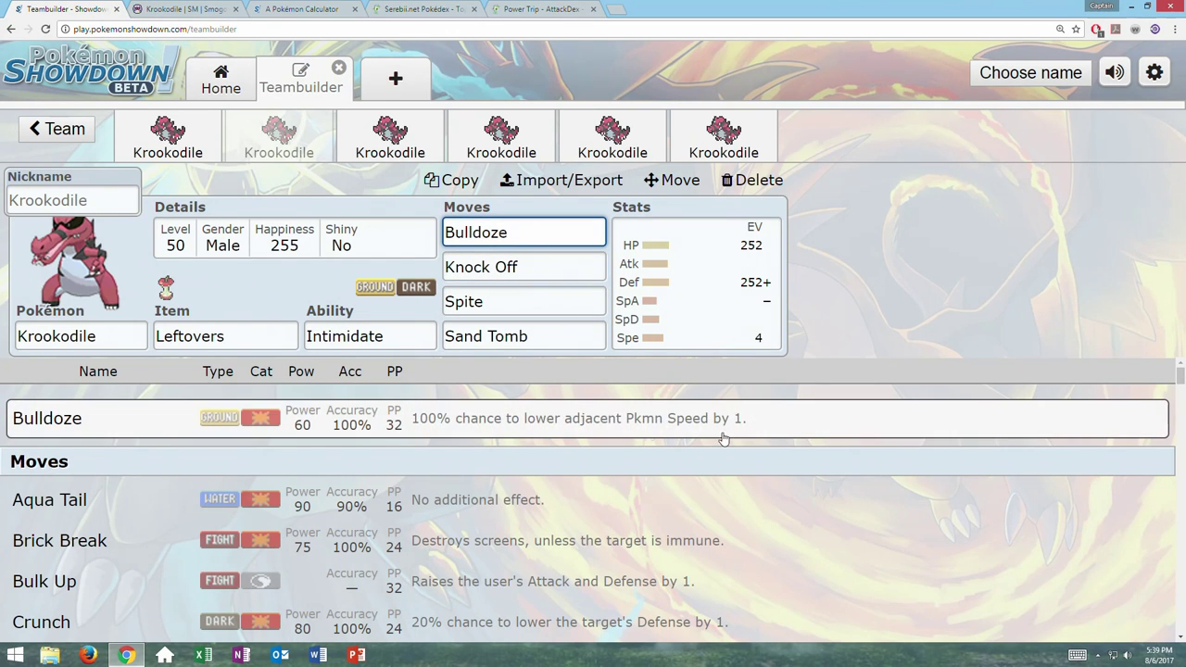
left_click(694, 305)
left_click(377, 337)
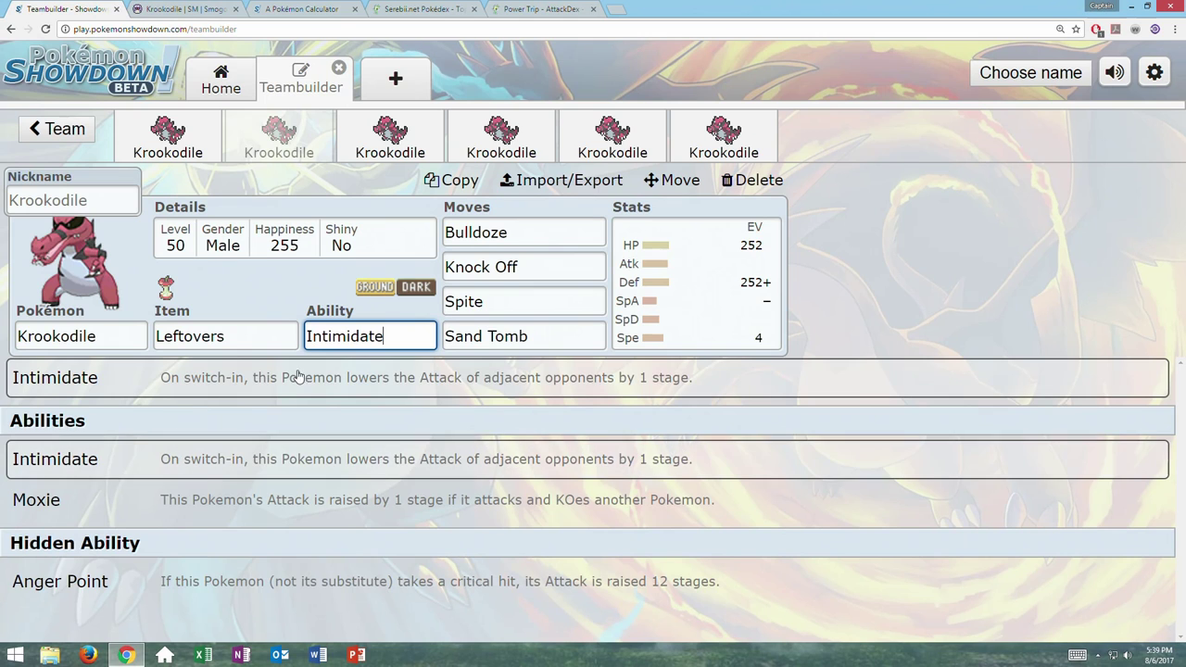
left_click(704, 264)
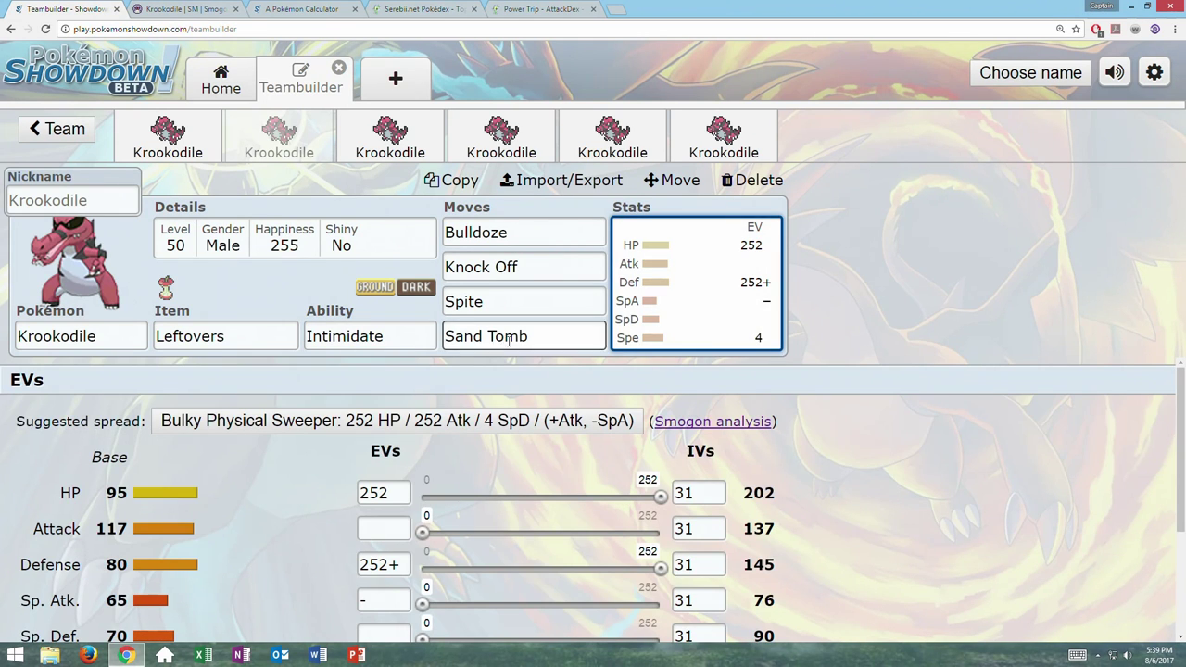
scroll(288, 453, "down", 1)
scroll(287, 452, "down", 2)
scroll(291, 455, "up", 1)
scroll(297, 463, "down", 1)
scroll(298, 466, "up", 3)
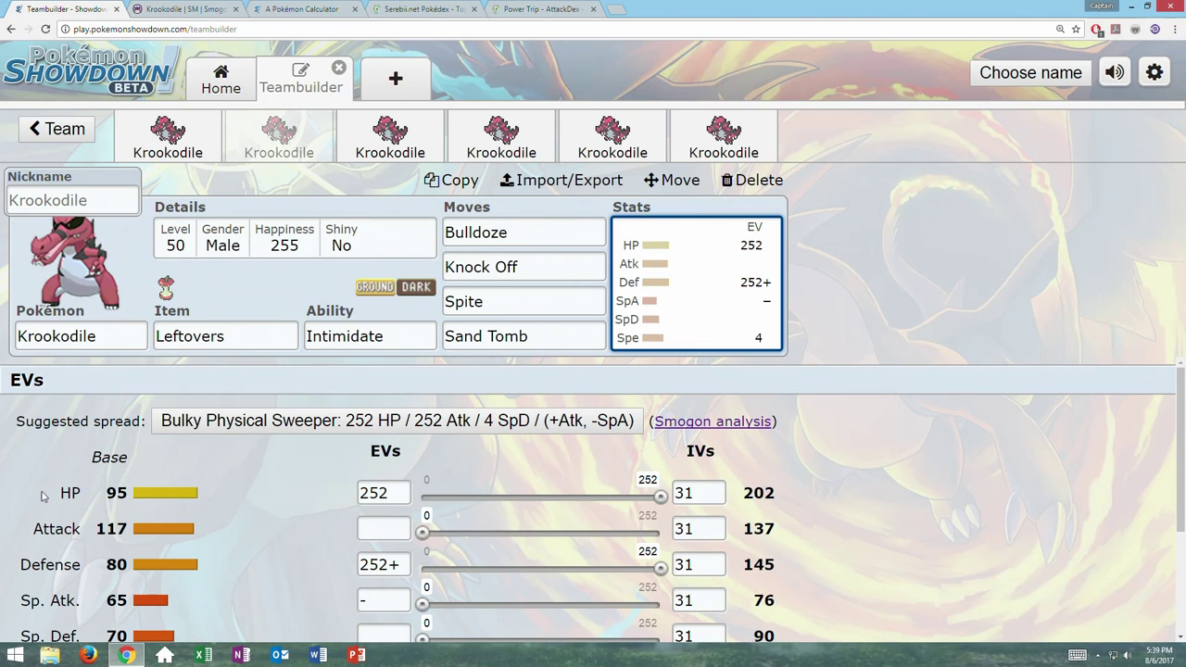
Open the third Krookodile set and review its EV spread and the descriptions of Smack Down and Pursuit
left_click(390, 139)
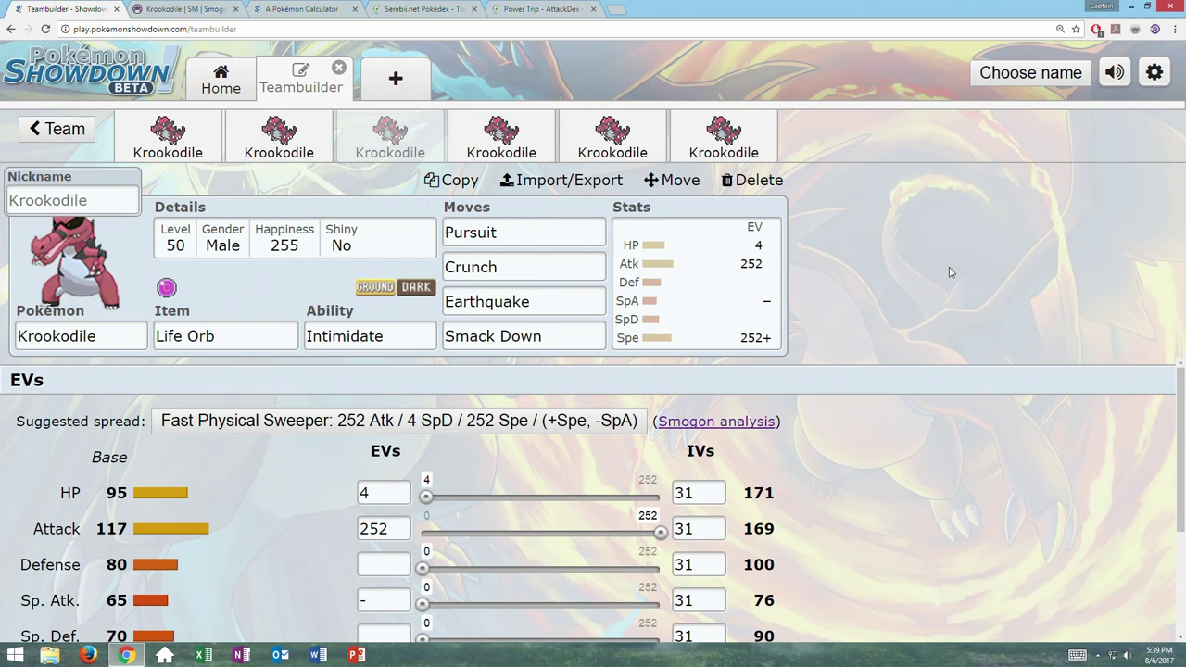
scroll(900, 389, "down", 2)
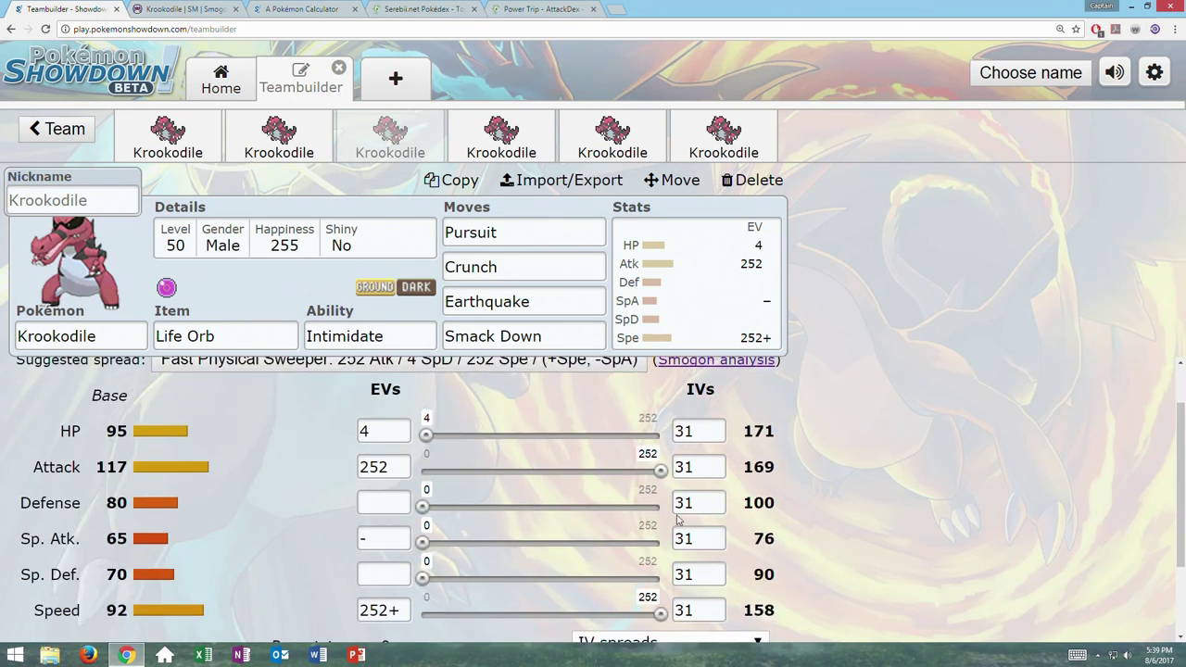
scroll(614, 482, "up", 1)
scroll(556, 473, "up", 1)
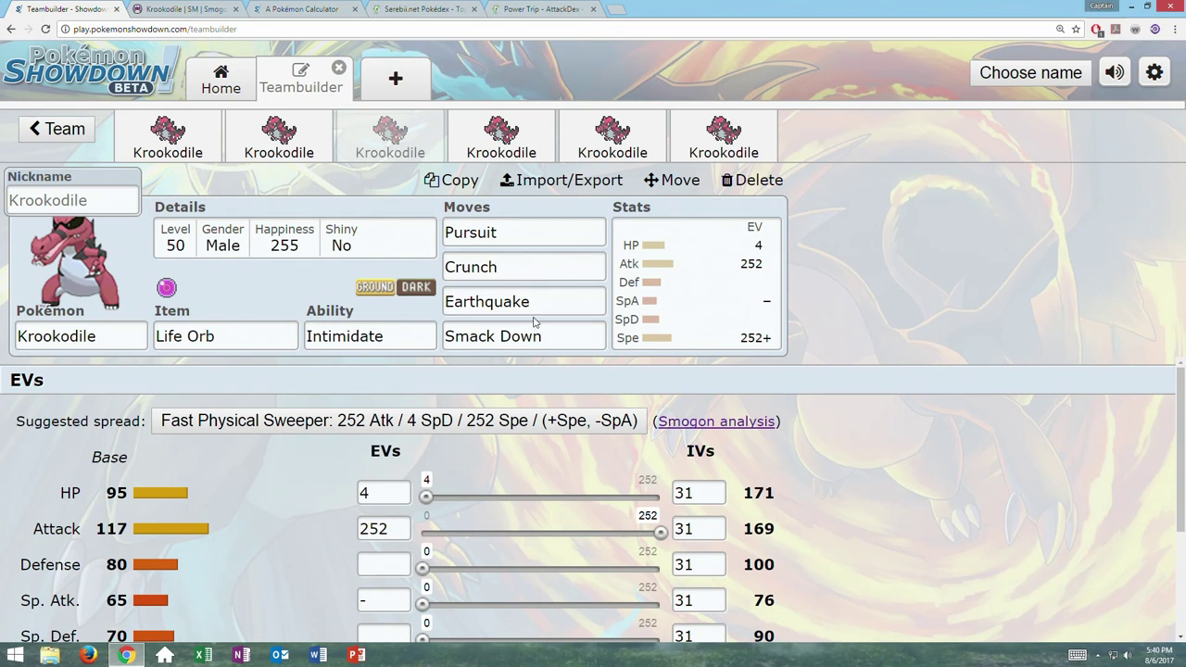
left_click(559, 337)
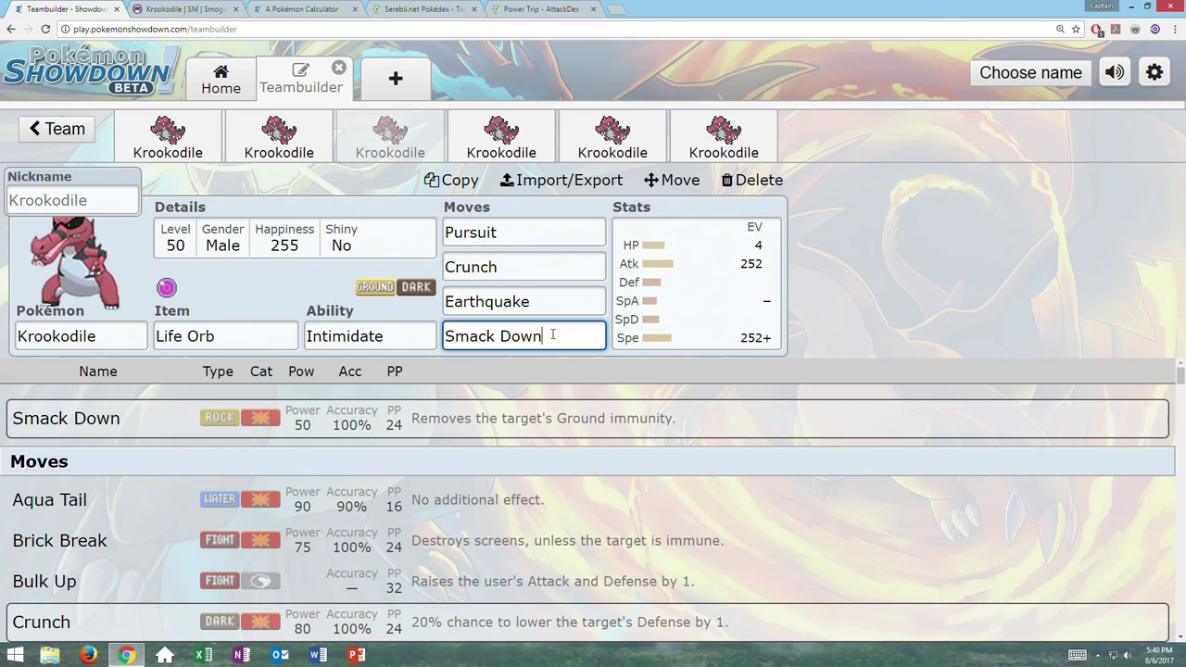
left_click(736, 307)
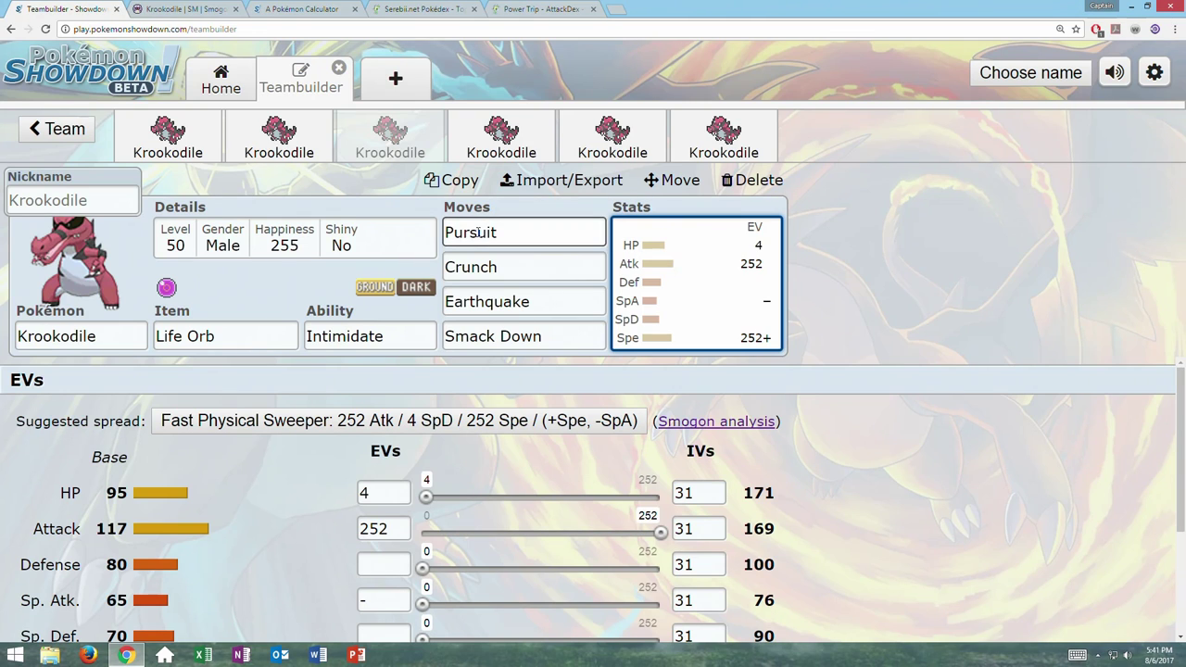
left_click(528, 237)
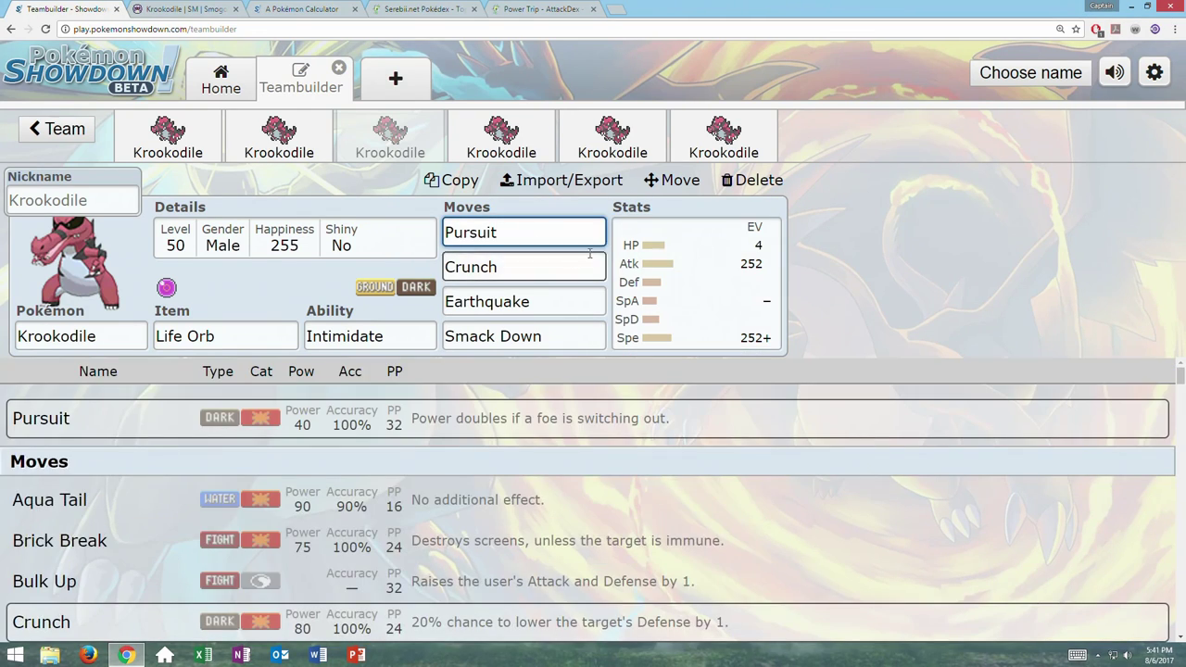
Export and copy the third Krookodile's Life Orb set, and import it into the Pokémon Damage Calculator in place of the previous import text
left_click(560, 180)
right_click(156, 408)
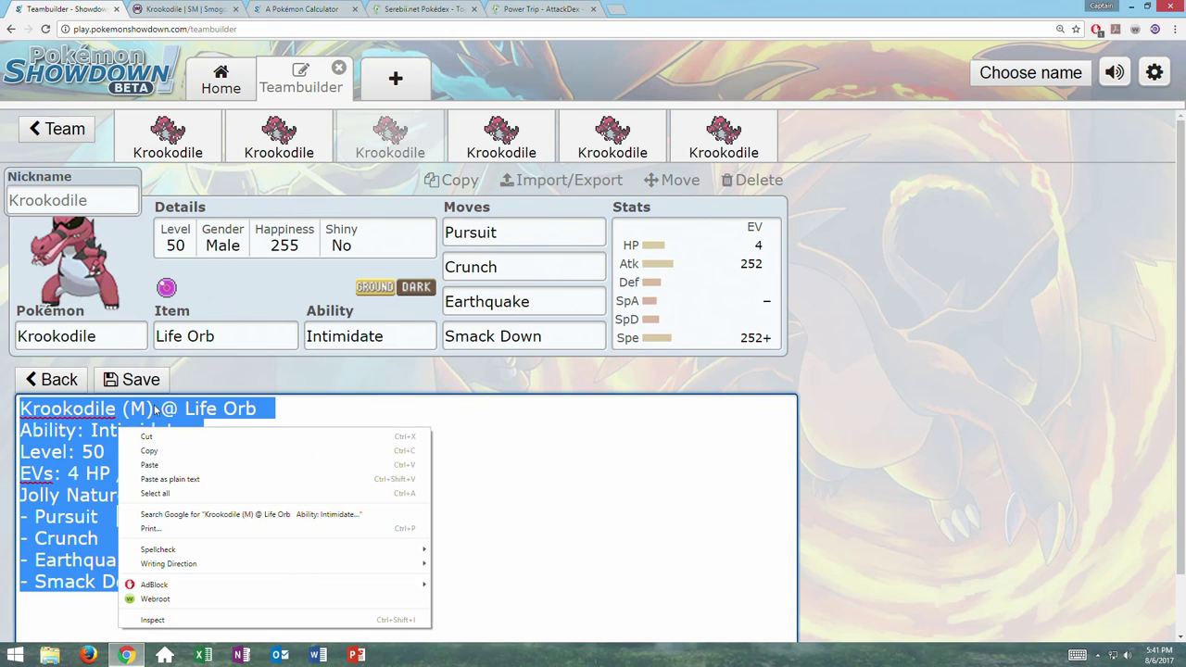
left_click(150, 451)
left_click(382, 8)
left_click(306, 8)
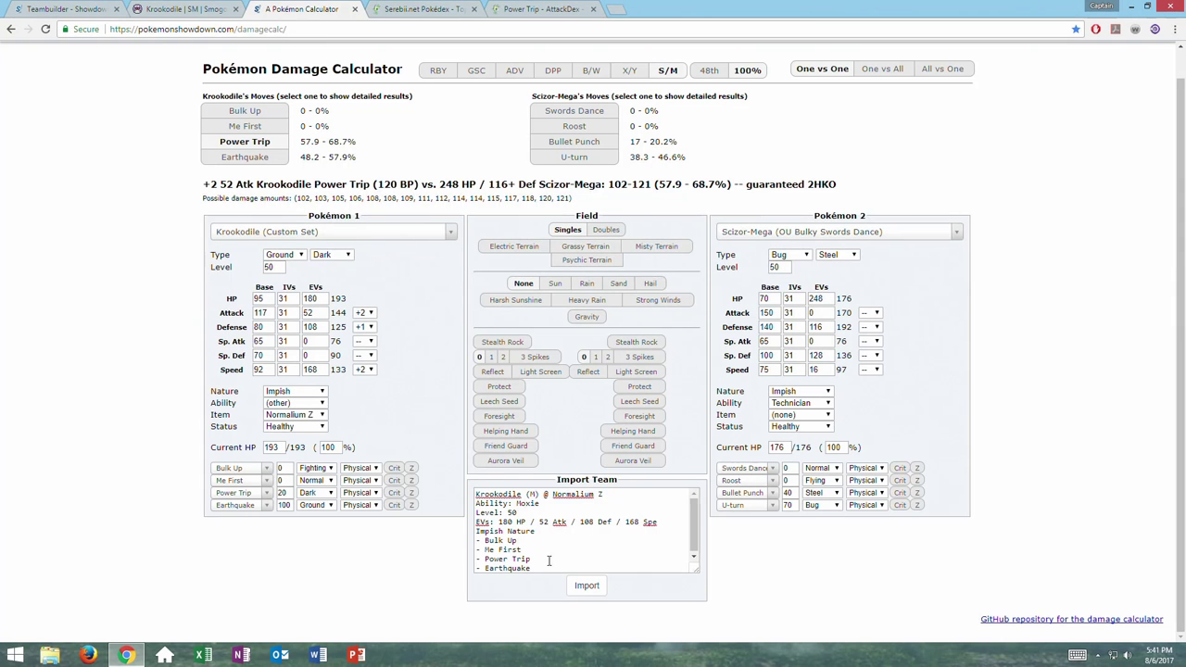
left_click_drag(548, 567, 363, 434)
key("ctrl+v")
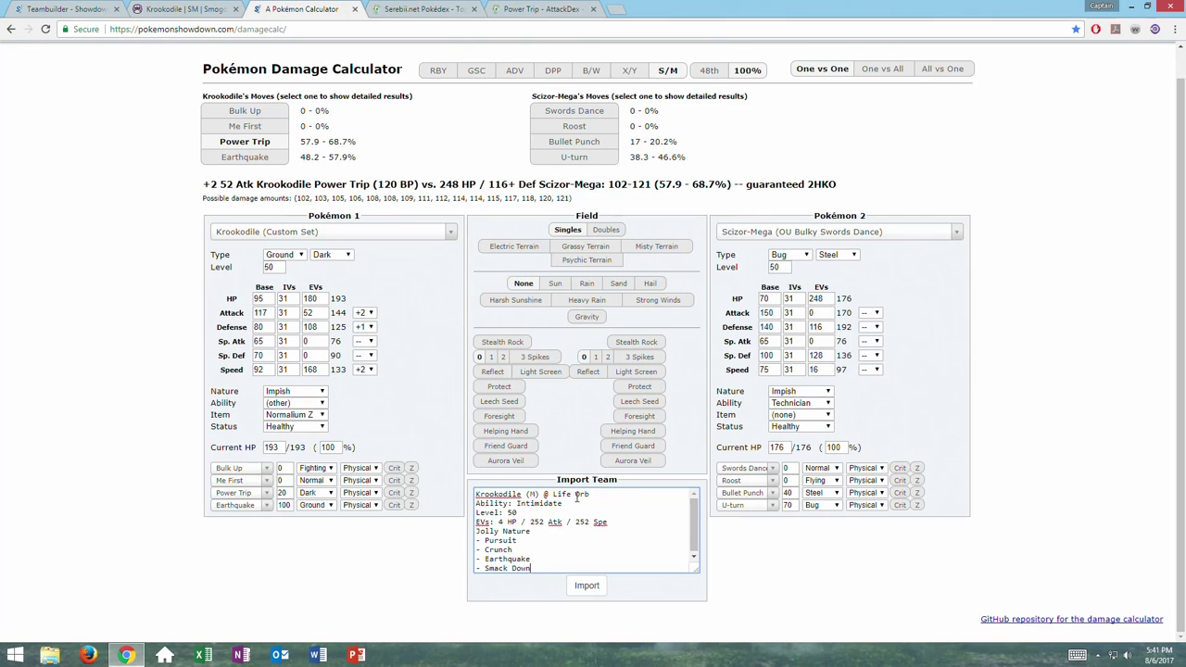
left_click(586, 586)
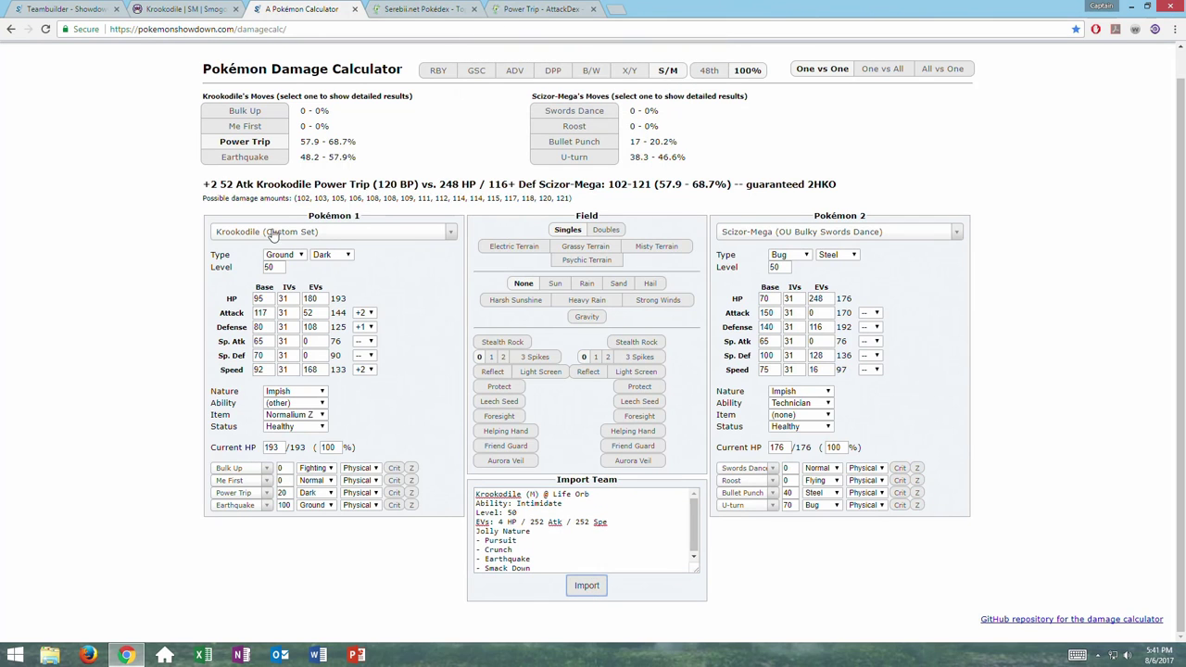
Load the newly imported Krookodile Custom Set as Pokémon 1
left_click(272, 231)
left_click(262, 306)
left_click(266, 233)
type("k")
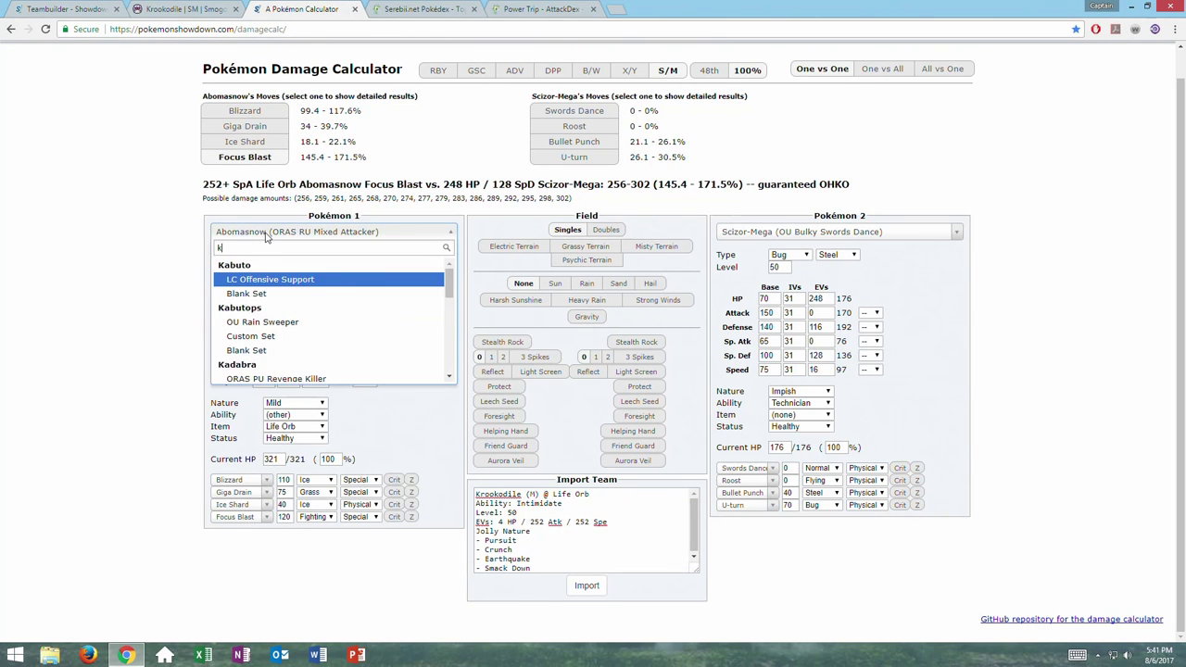
type("roo")
left_click(274, 351)
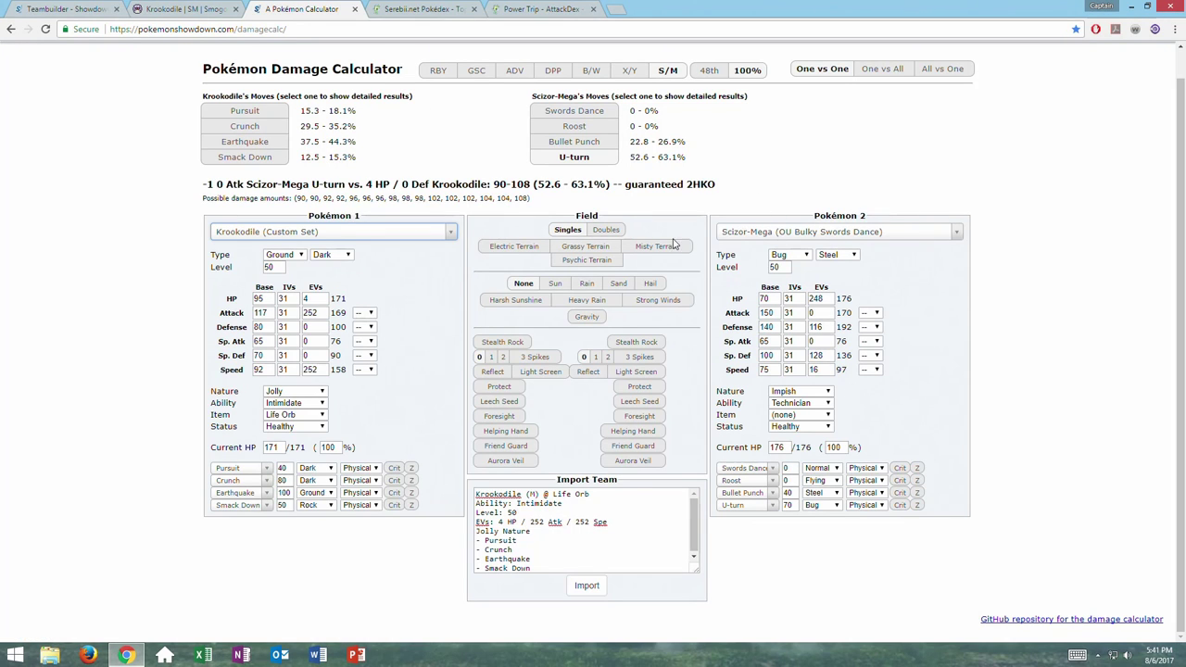
Set the base power of Krookodile's Pursuit to 80 to model a foe switching out
double_click(283, 468)
type("80")
left_click(435, 269)
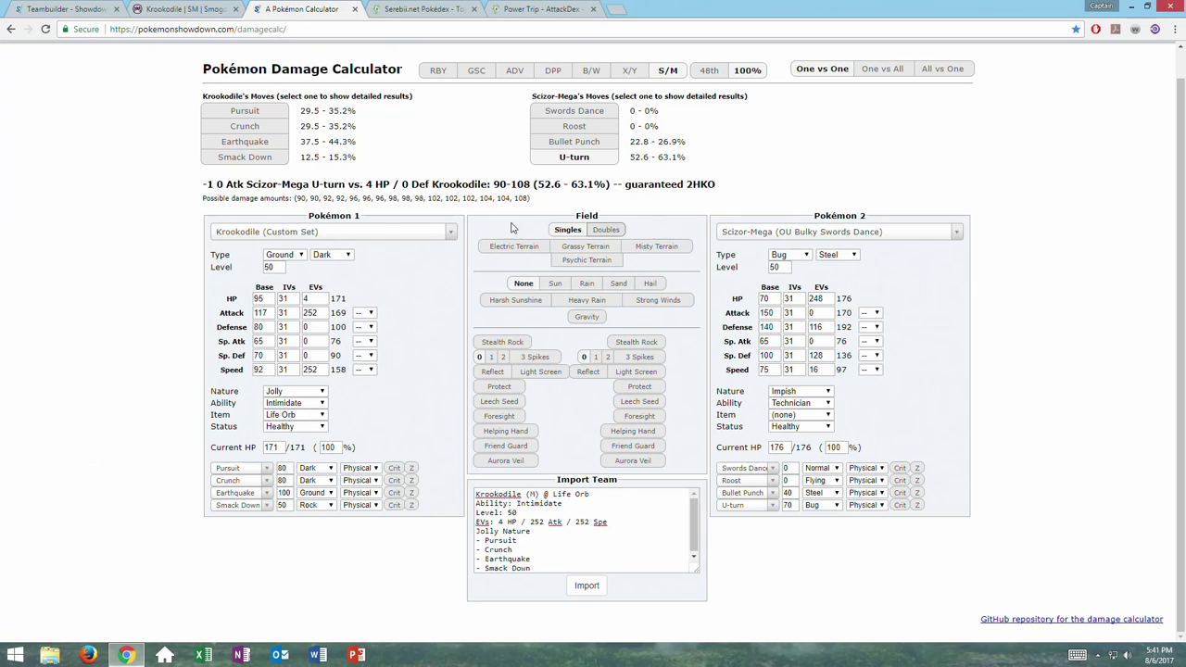
Load Skarmory's Scraps set as Pokémon 2
left_click(852, 232)
type("skar")
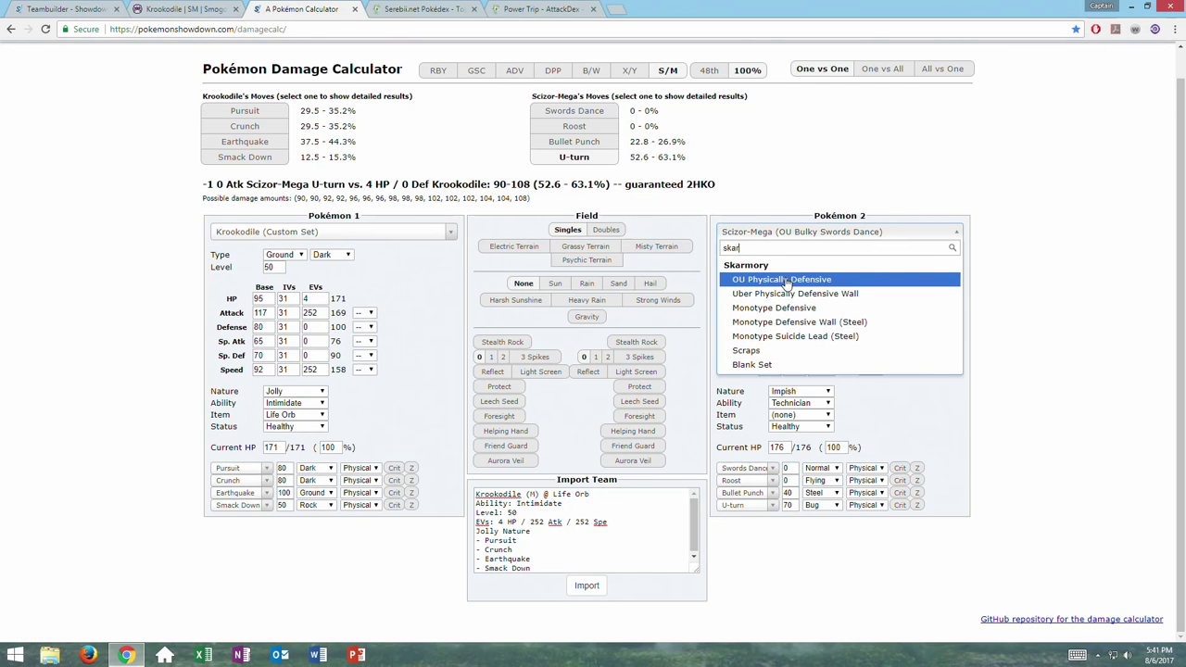
left_click(747, 352)
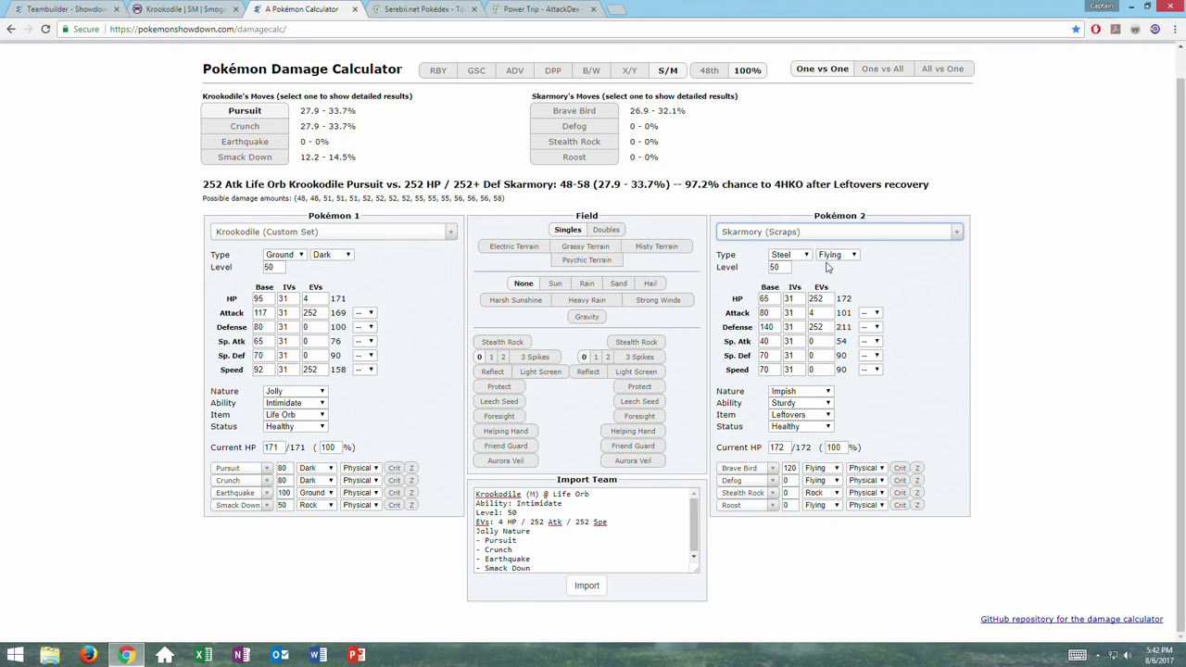
Toggle Gravity on and back off to compare Krookodile's Earthquake damage against Skarmory
left_click(587, 317)
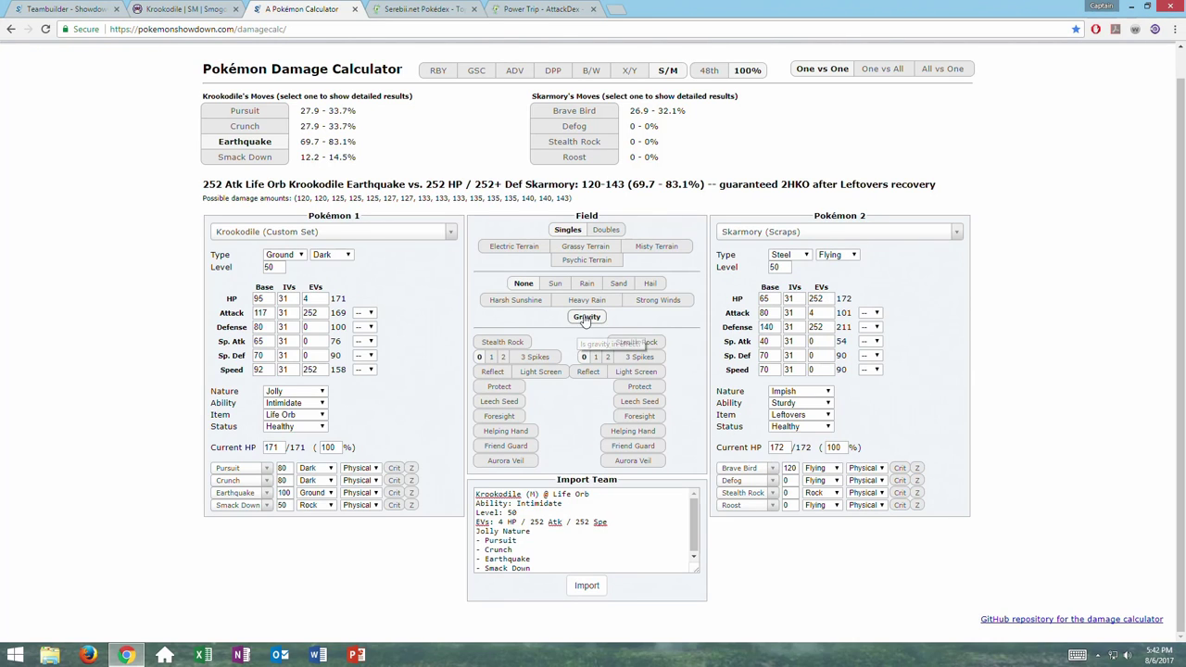
left_click(576, 318)
left_click(578, 318)
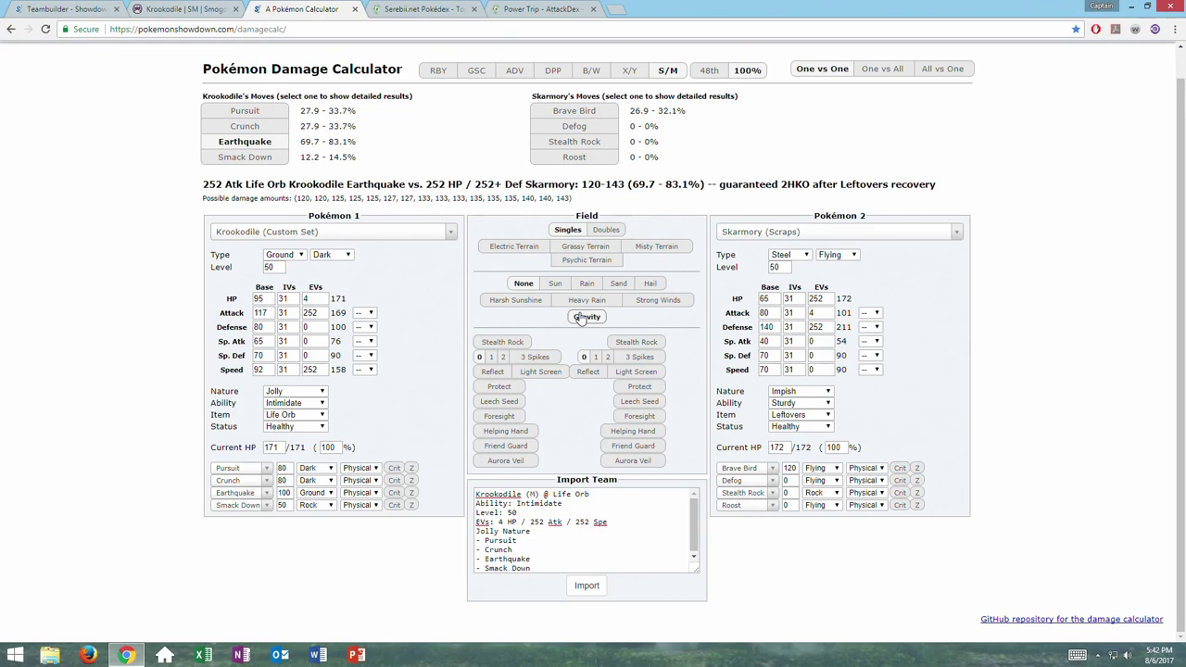
left_click(581, 318)
Compare Krookodile's damage against Skarmory with its Flying type removed, with Flying restored, and with Gravity enabled
left_click(838, 255)
left_click(833, 267)
left_click(839, 255)
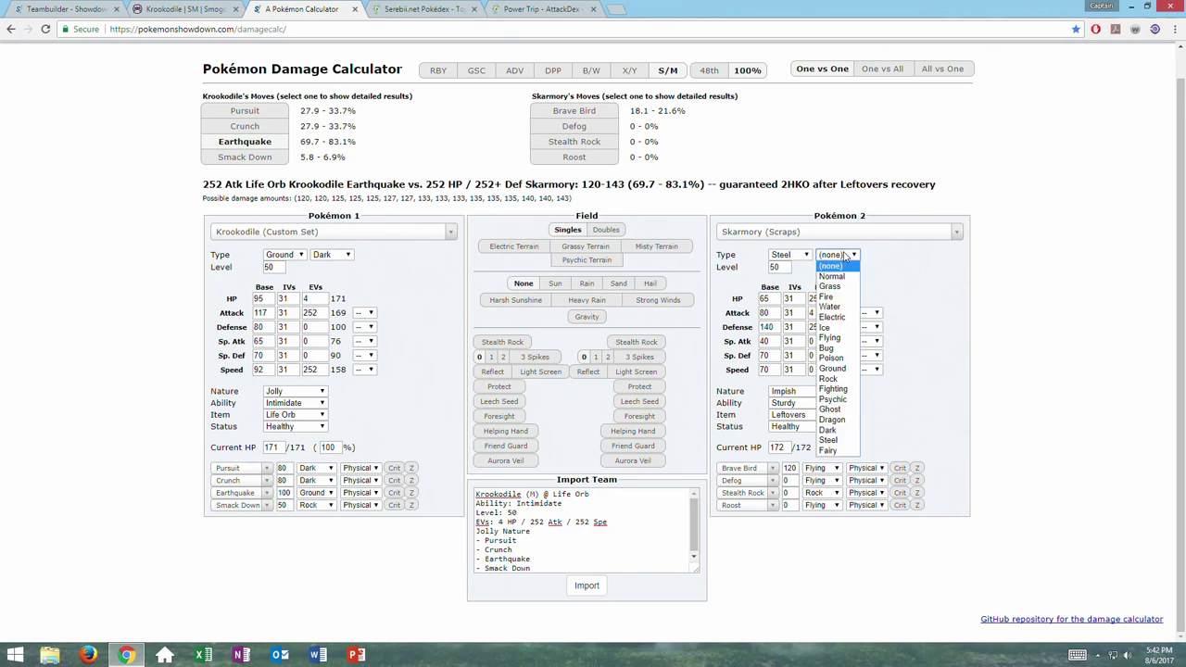
left_click(834, 337)
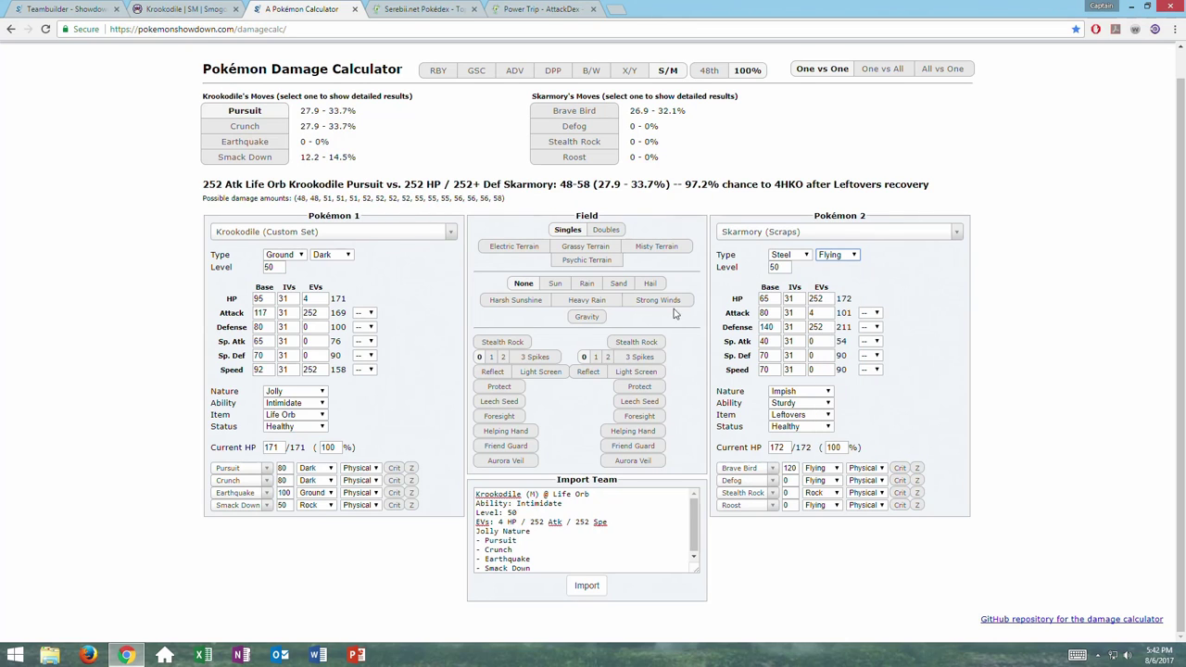
left_click(586, 317)
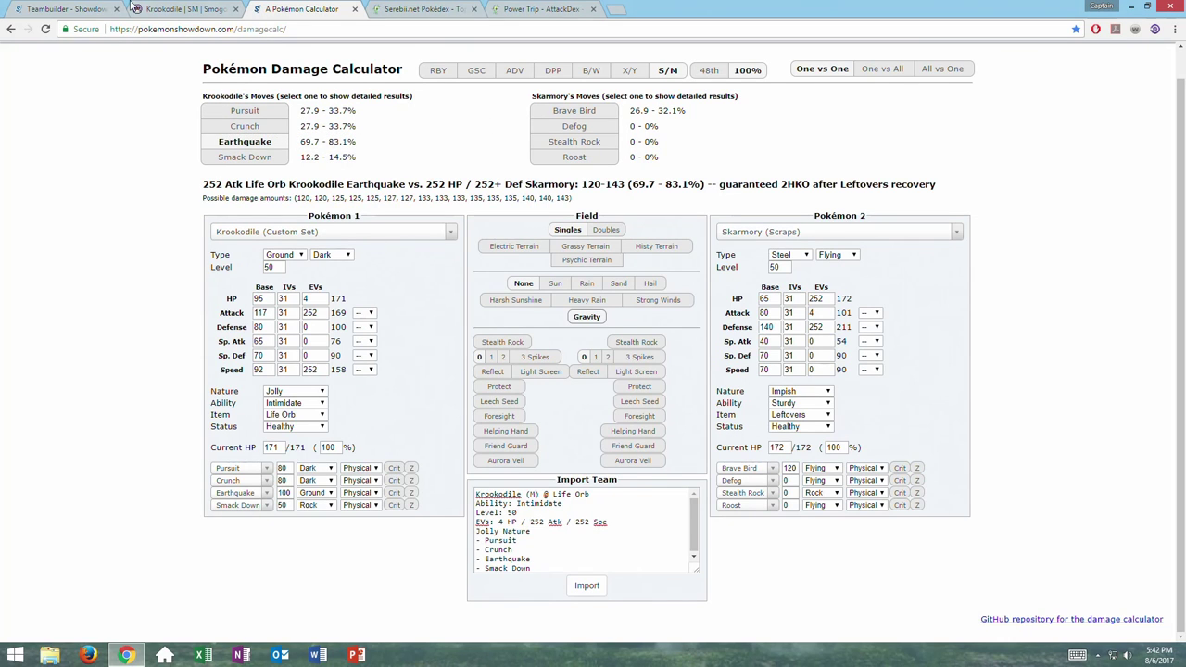
Switch to the Teambuilder and review the Earthquake and Smack Down details of the Life Orb Krookodile set
left_click(67, 6)
left_click(52, 379)
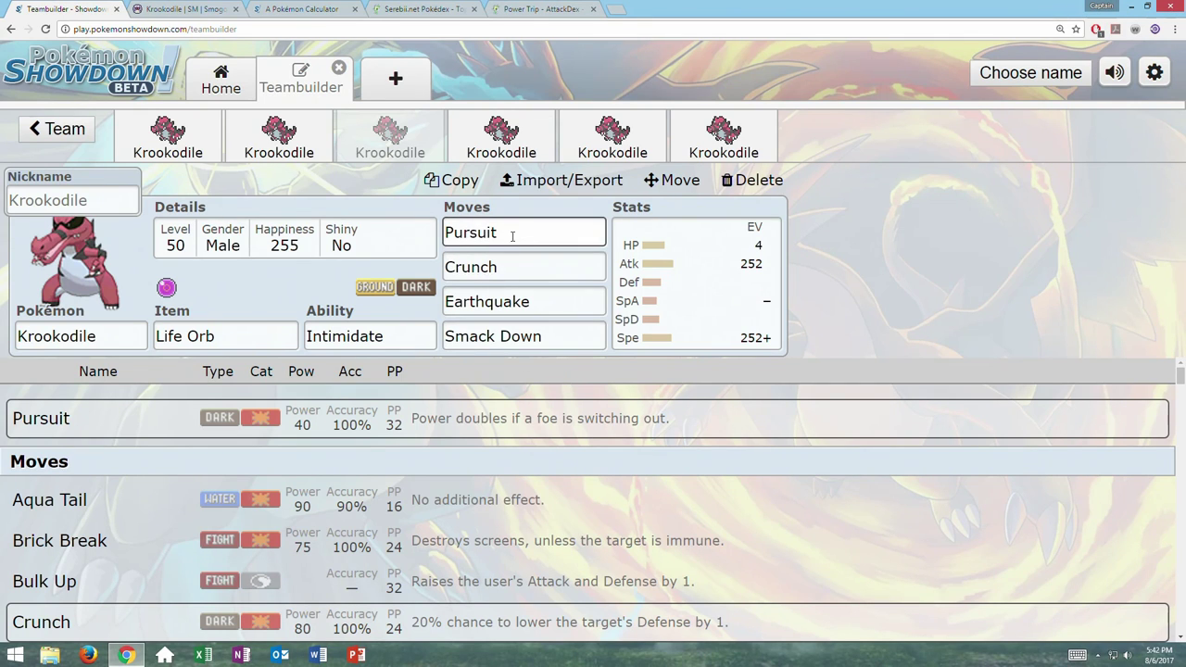
left_click(556, 300)
left_click(566, 340)
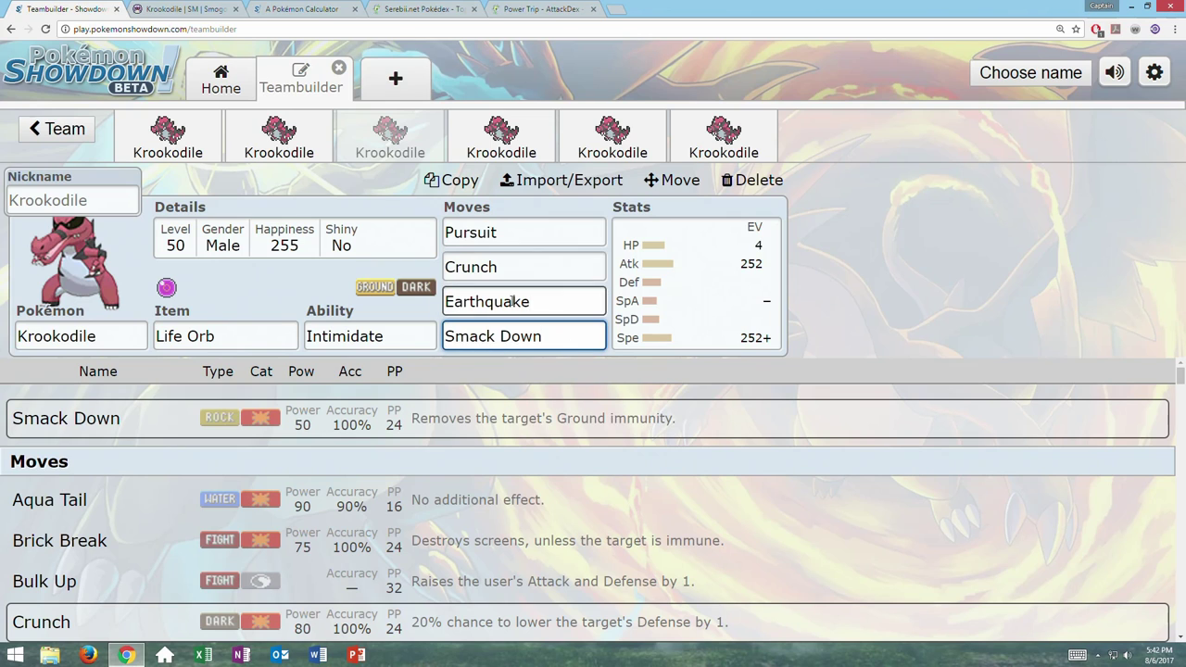
Open the fourth Krookodile set, holding Choice Specs, and review its EV spread and nature
left_click(489, 137)
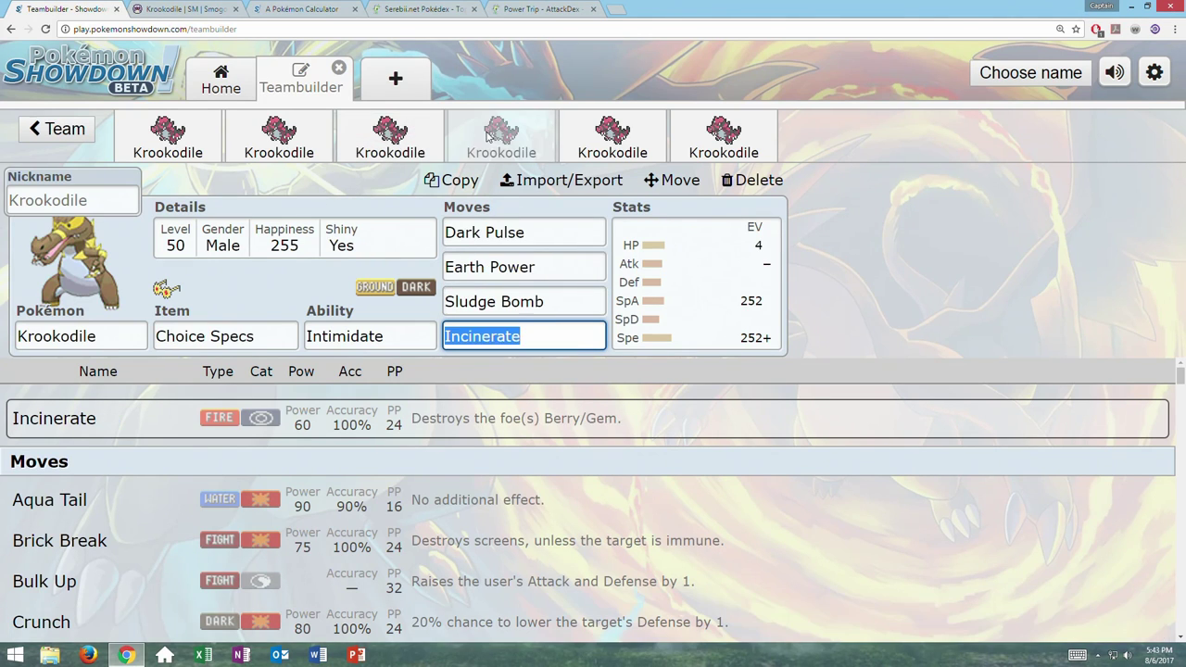
left_click(932, 267)
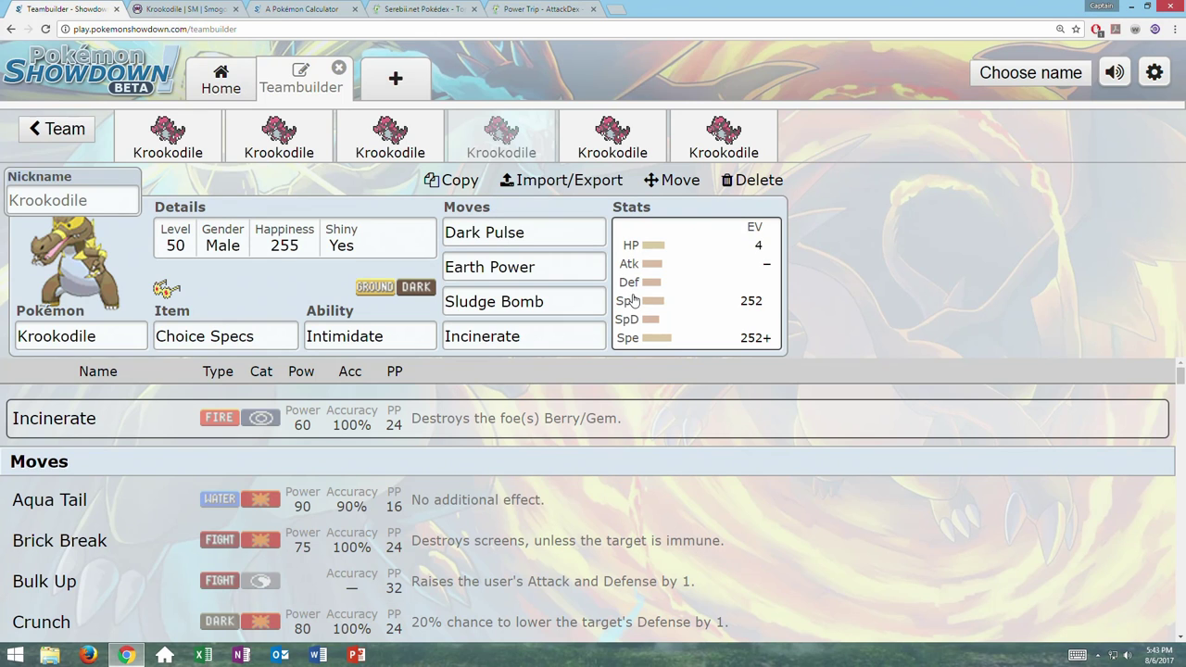
left_click(676, 288)
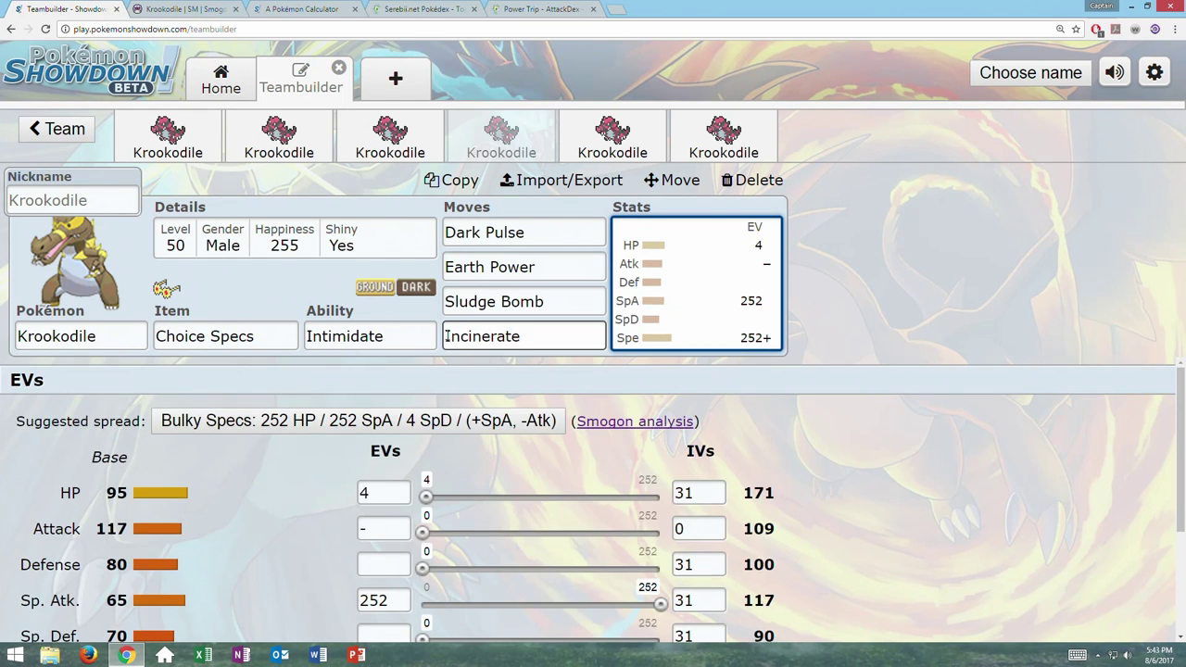
scroll(658, 379, "down", 1)
scroll(802, 386, "down", 1)
scroll(829, 394, "up", 1)
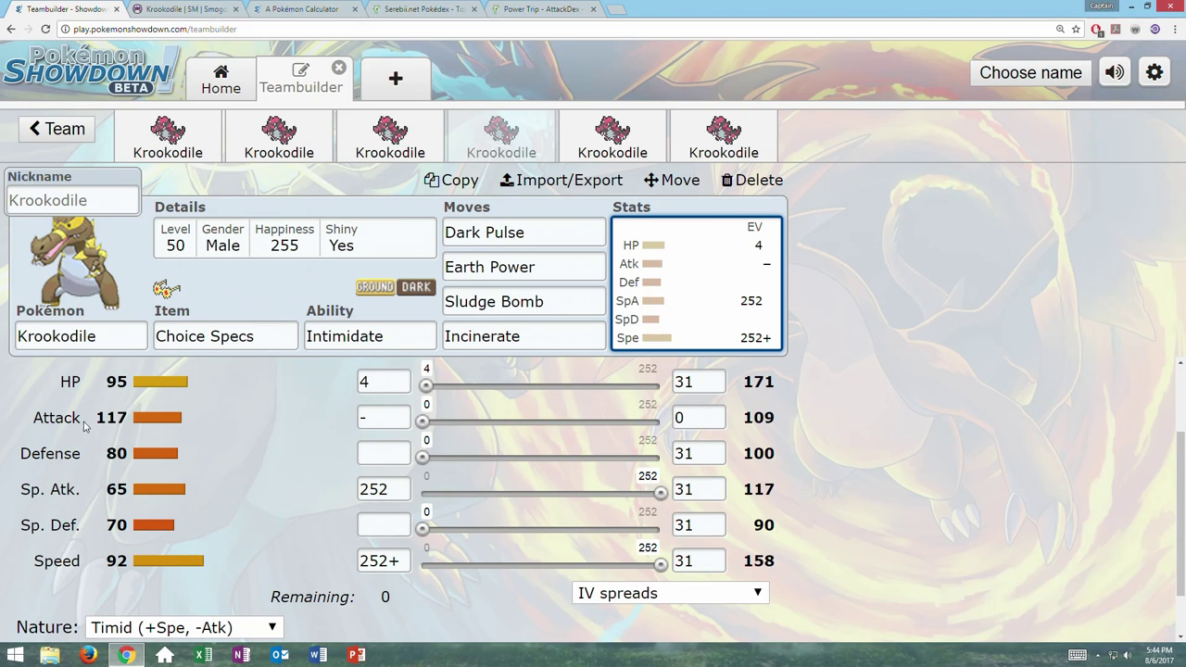
Try a physical spread on the Choice Specs Krookodile: 252 Attack EVs, 31 Attack IV, no Sp. Atk EVs and Jolly nature
left_click_drag(657, 501, 418, 496)
type("31")
left_click_drag(423, 422, 659, 421)
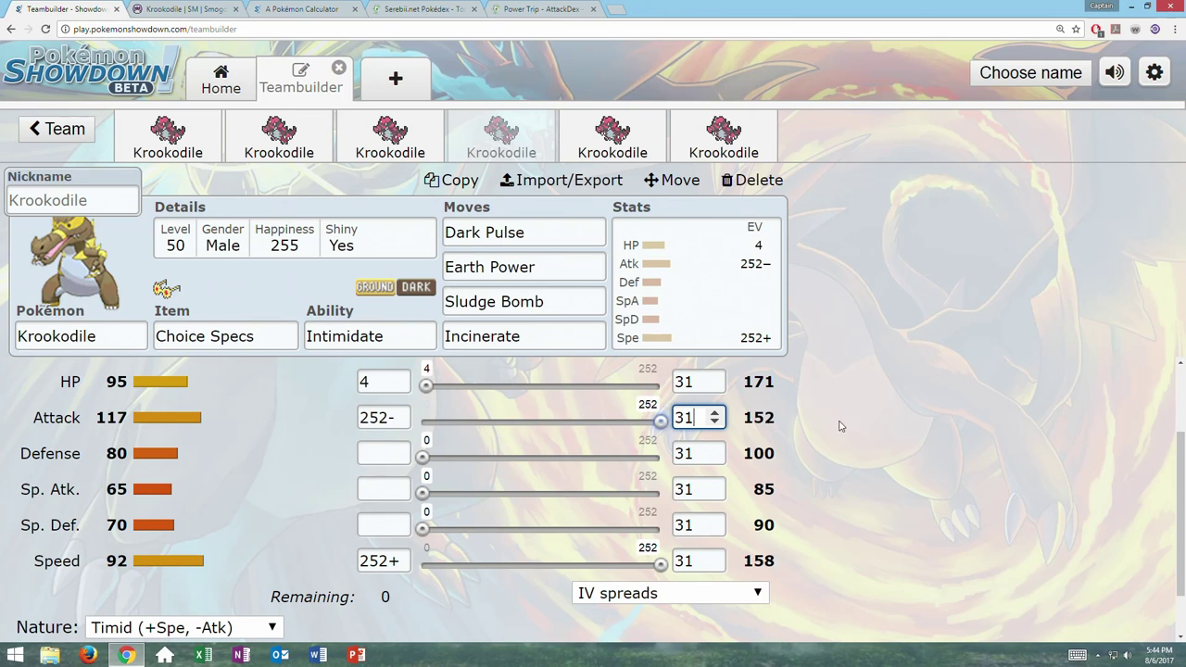
left_click(387, 489)
type("-")
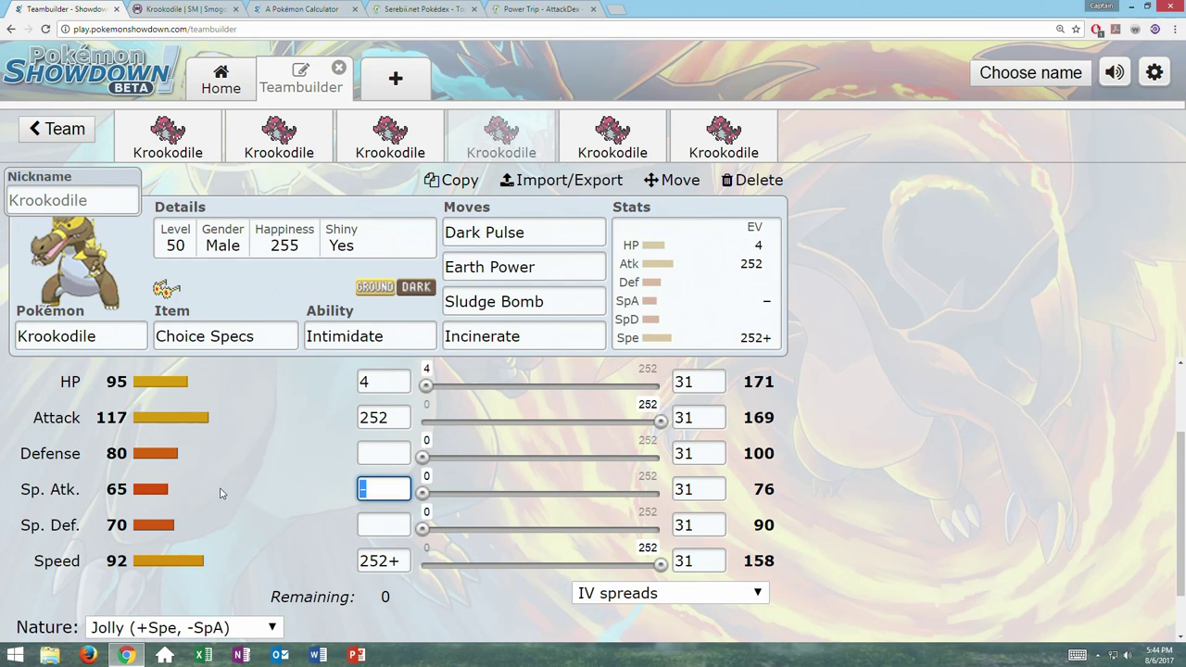
Restore the special spread with Attack as the lowered stat without EVs and 252 EVs in Sp. Atk
left_click(402, 423)
type("-")
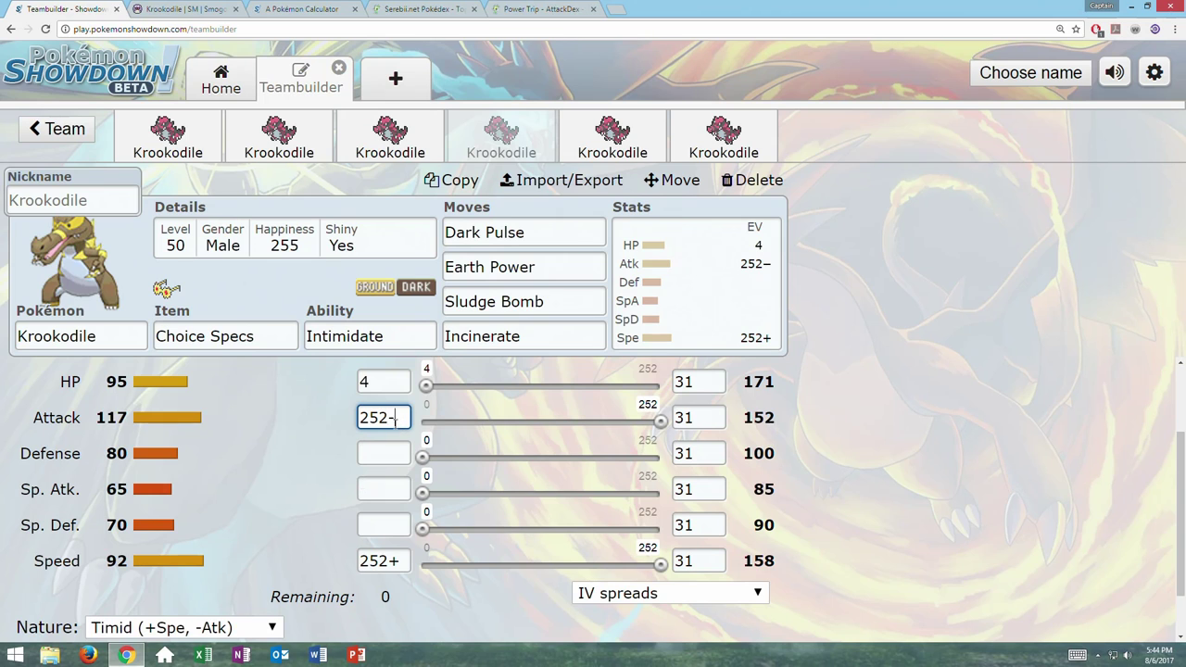
key("Left")
key("BackSpace")
key("BackSpace")
key("BackSpace")
left_click_drag(423, 492, 934, 455)
Examine the details of the Choice Specs Krookodile's Incinerate, Sludge Bomb, Earth Power and Dark Pulse moves
left_click(490, 337)
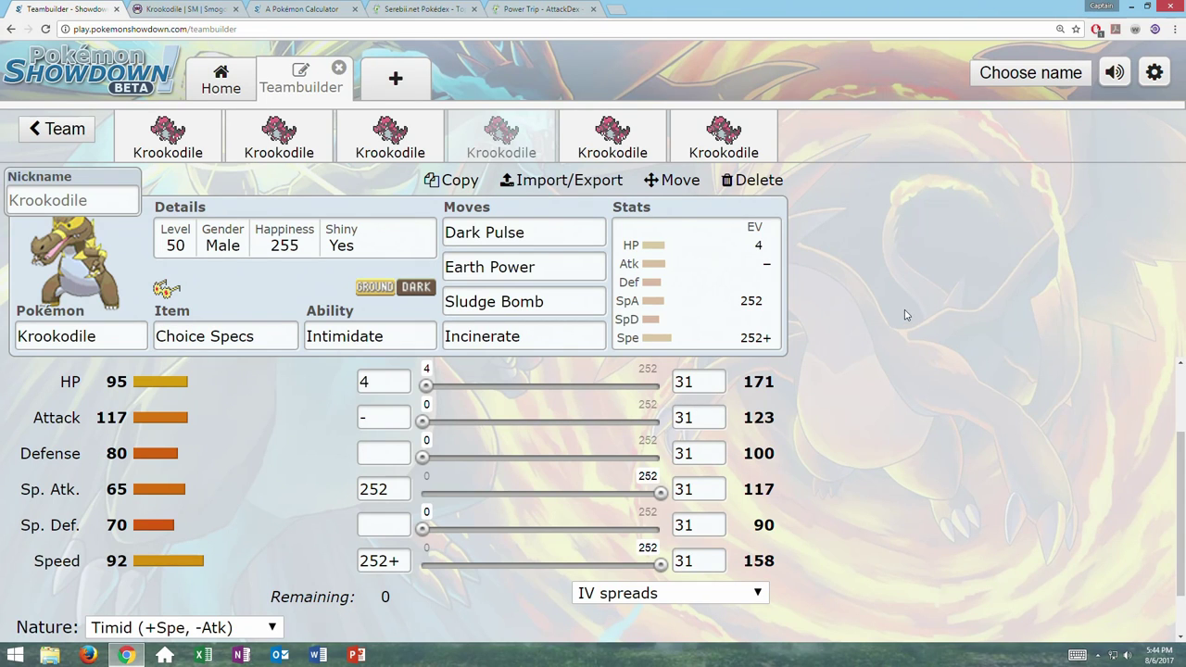
left_click(534, 336)
left_click(569, 299)
left_click(558, 266)
left_click(550, 235)
left_click(548, 338)
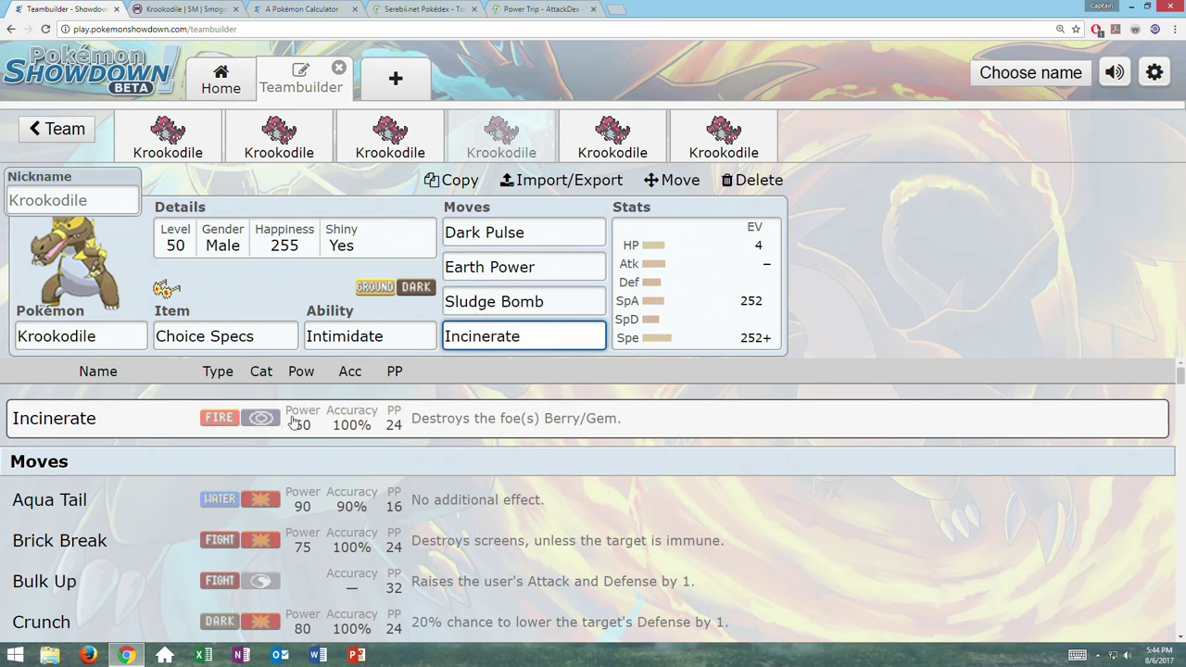
scroll(259, 556, "down", 4)
scroll(182, 574, "up", 4)
left_click(565, 311)
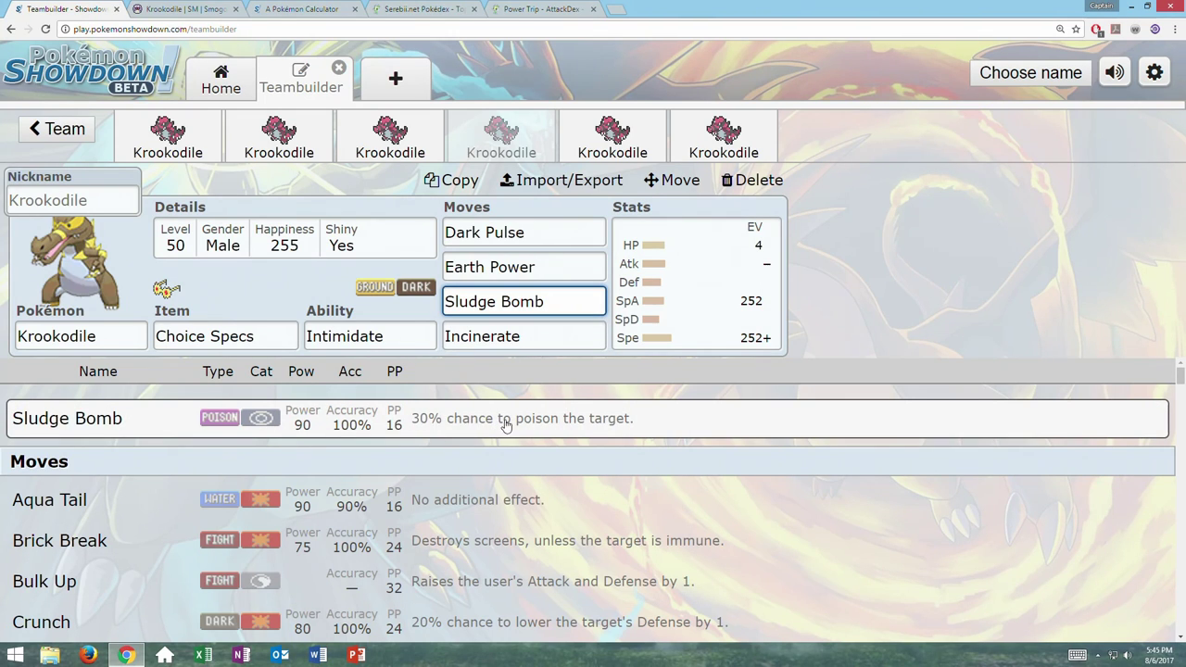
left_click(542, 273)
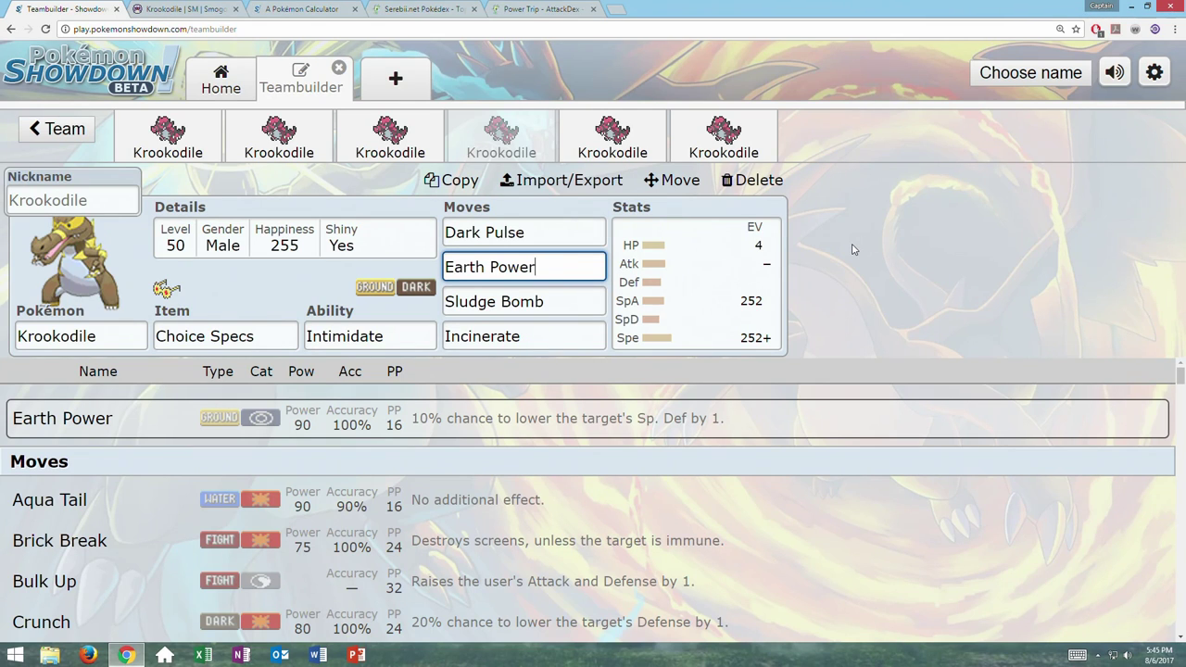
Export the Choice Specs Krookodile set and copy its text
left_click(562, 180)
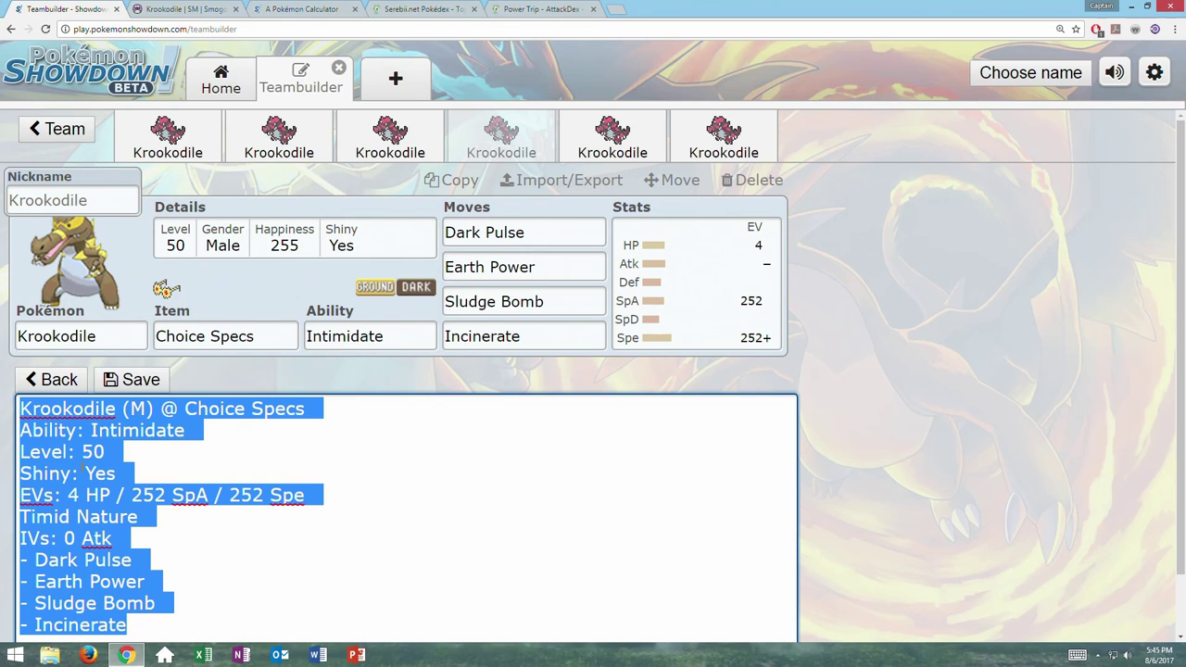
right_click(92, 469)
left_click(108, 292)
Switch to the damage calculator and import the copied Choice Specs Krookodile set in place of the previous import text
left_click(326, 11)
left_click(562, 552)
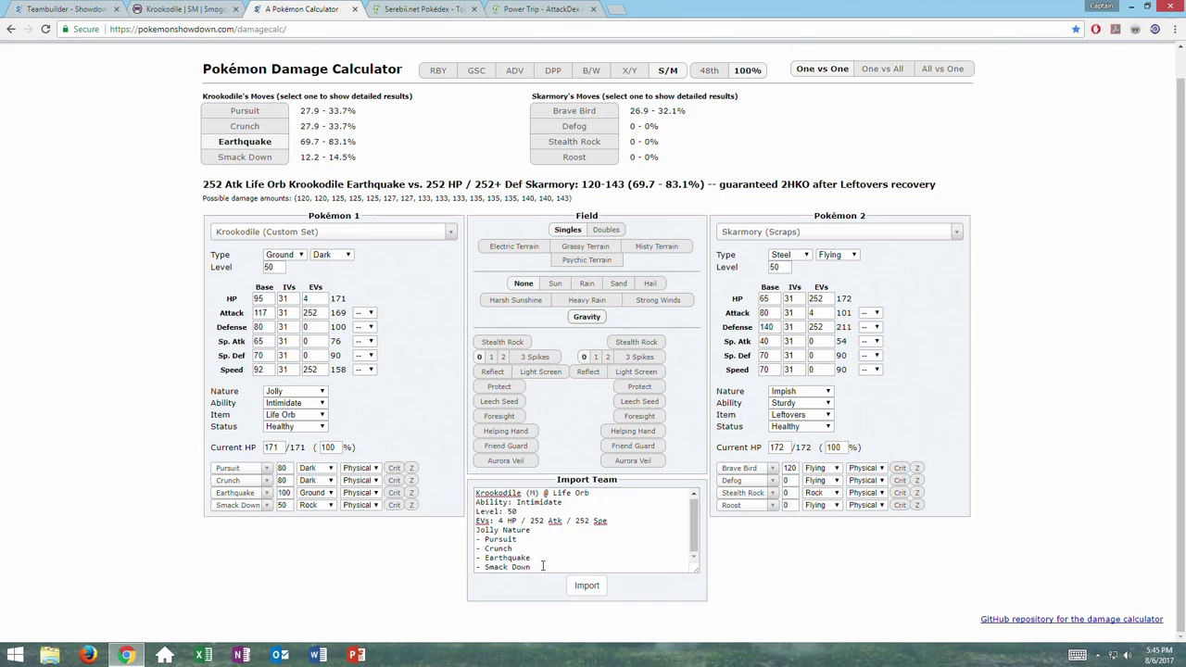
key("ctrl+a")
key("ctrl+v")
left_click(586, 585)
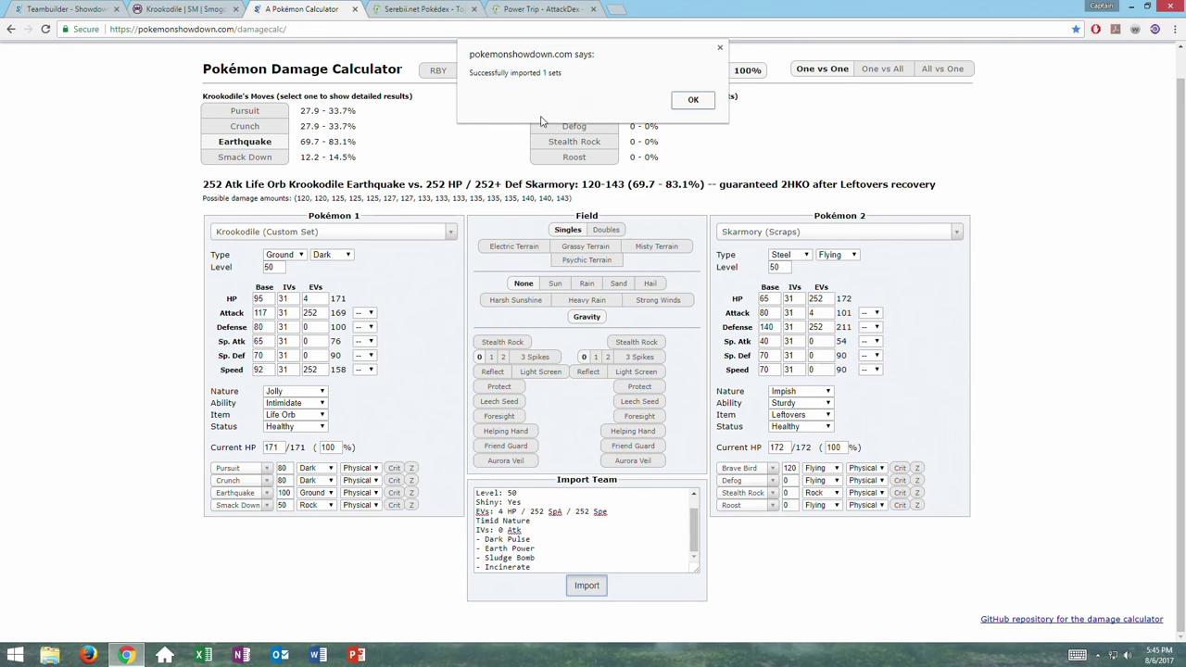
left_click(693, 99)
left_click(313, 232)
type("g")
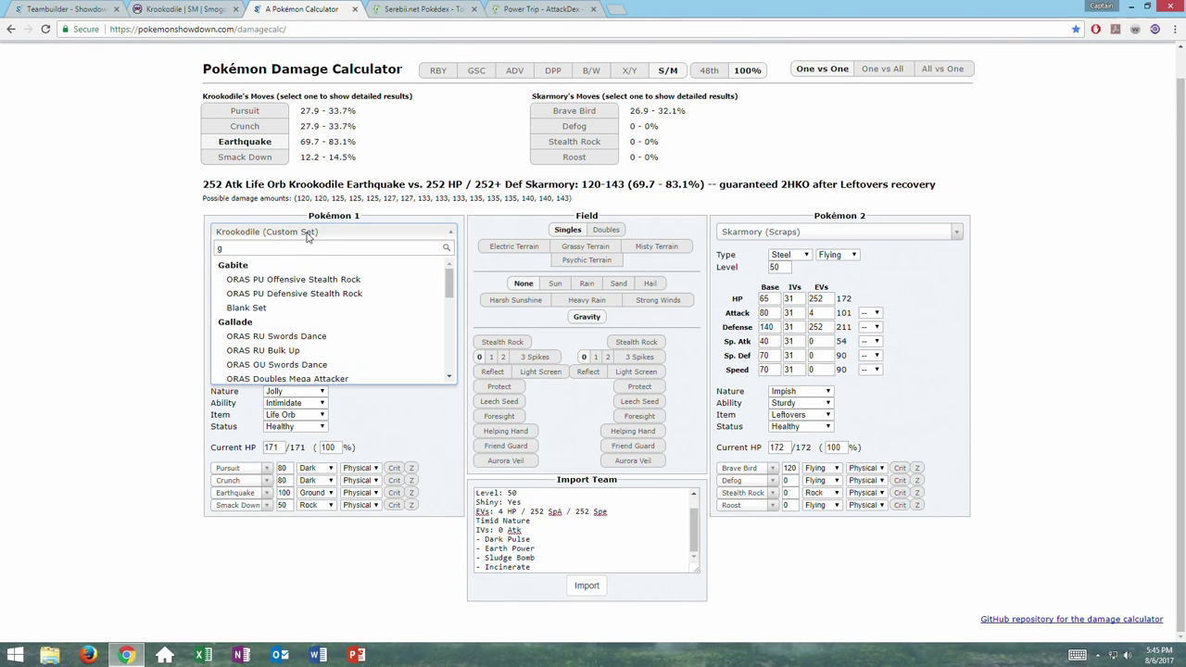
left_click(292, 280)
Load the newly imported Krookodile Custom Set as Pokémon 1 and turn Gravity off
left_click(295, 234)
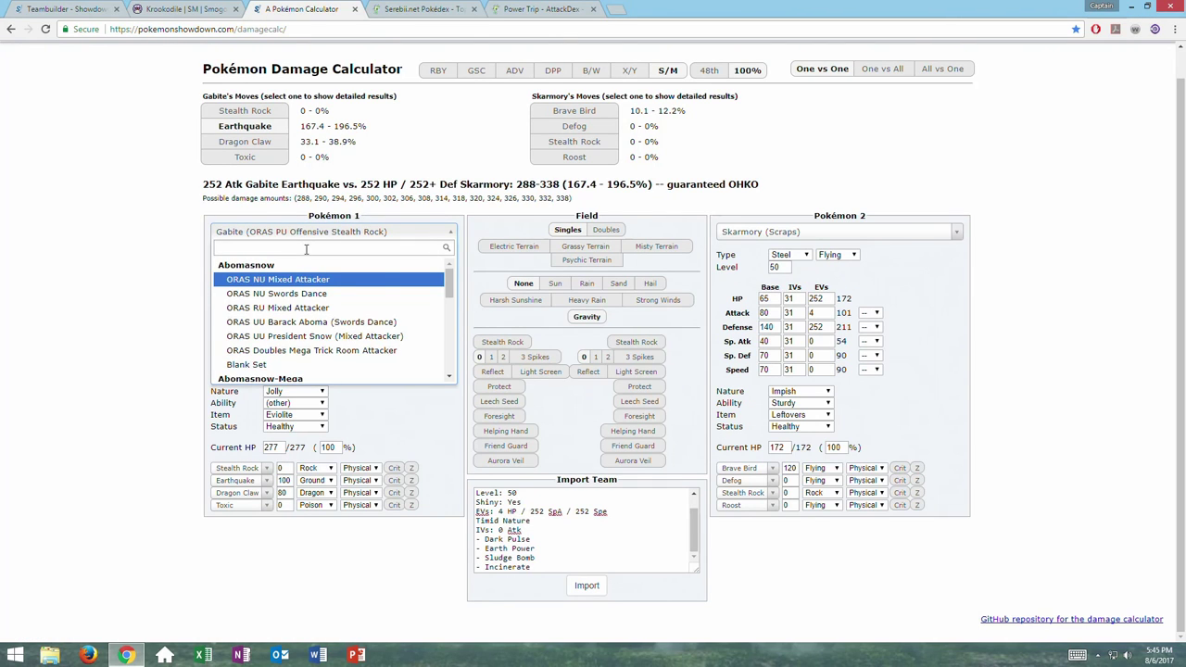
type("kro")
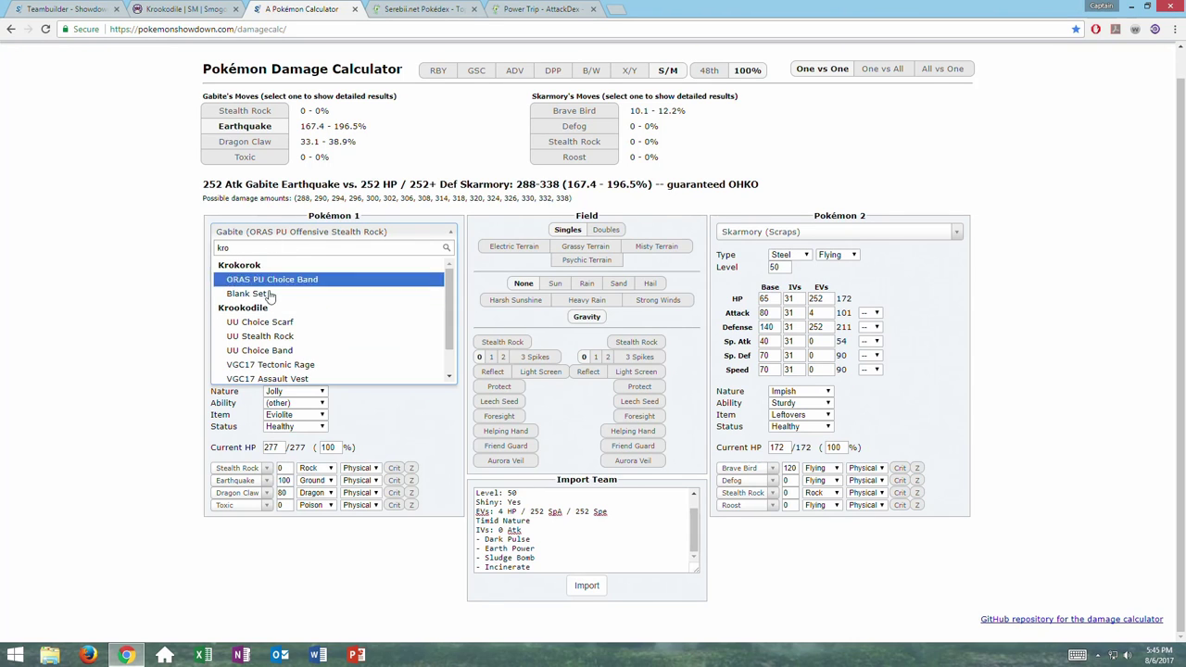
scroll(269, 325, "down", 1)
left_click(246, 362)
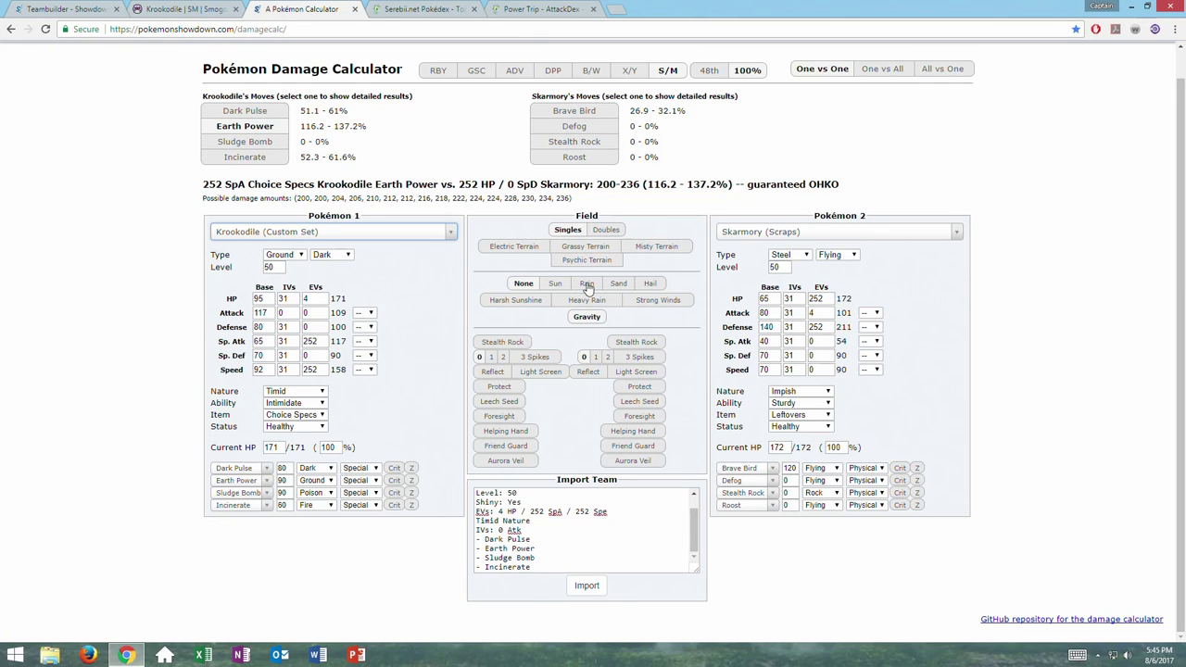
left_click(593, 317)
Load Gigalith's DOU Showdown Usage set as Pokémon 2 and set its level to 50
left_click(838, 234)
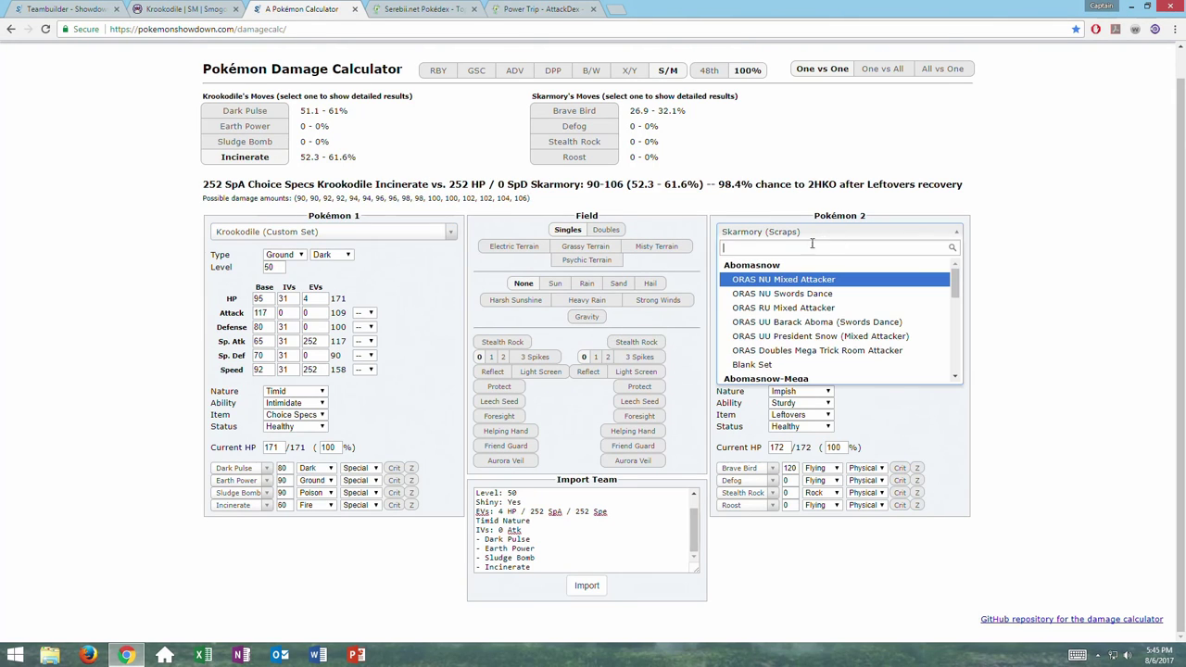
left_click(393, 342)
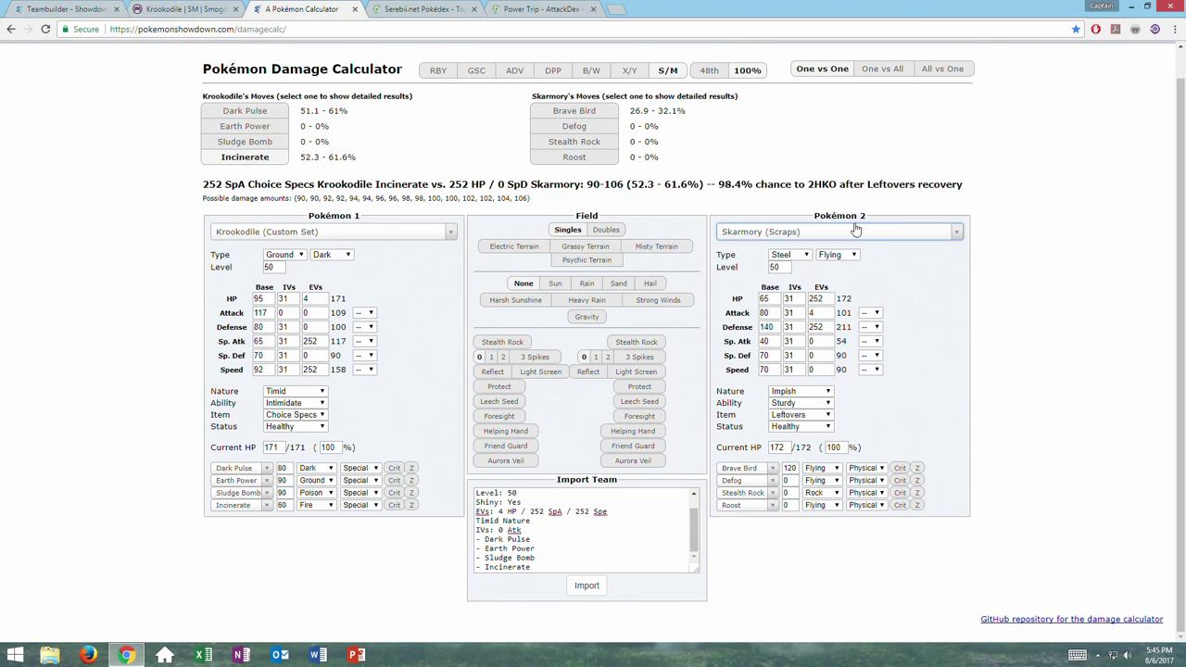
left_click(895, 235)
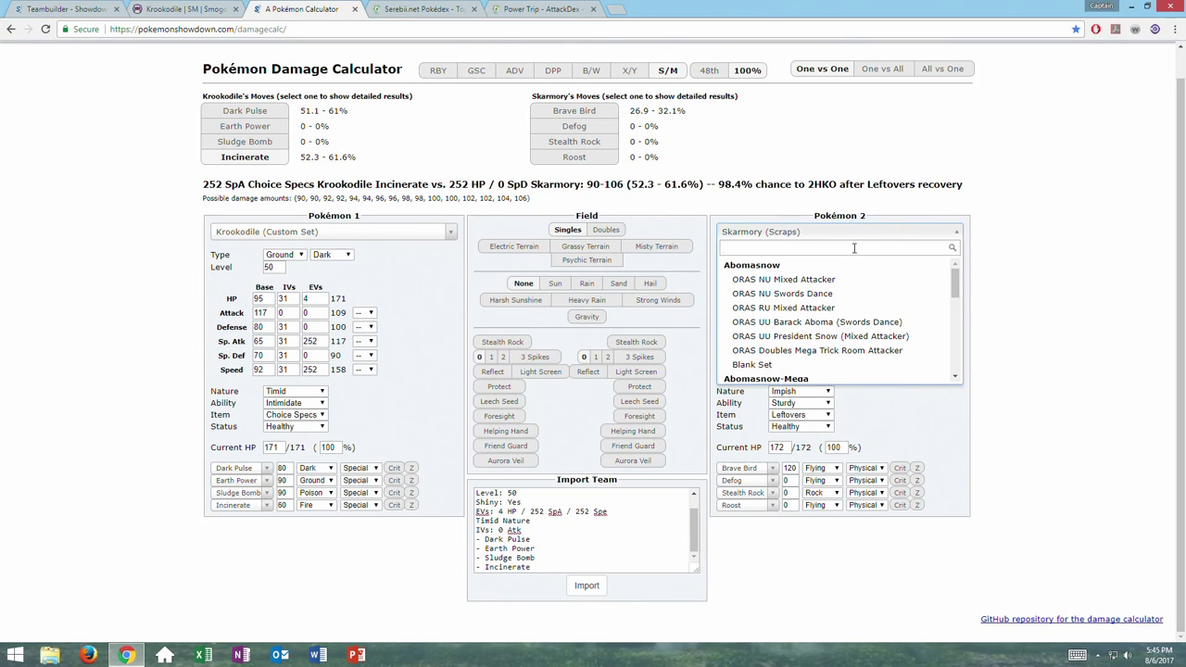
type("gig")
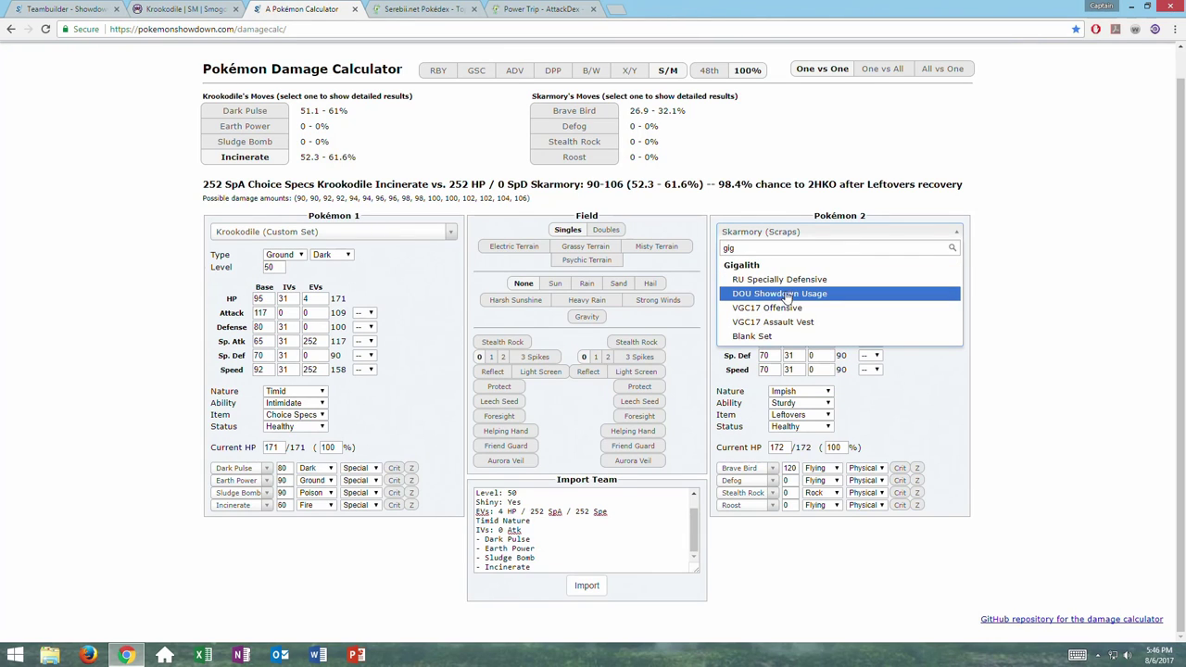
left_click(786, 293)
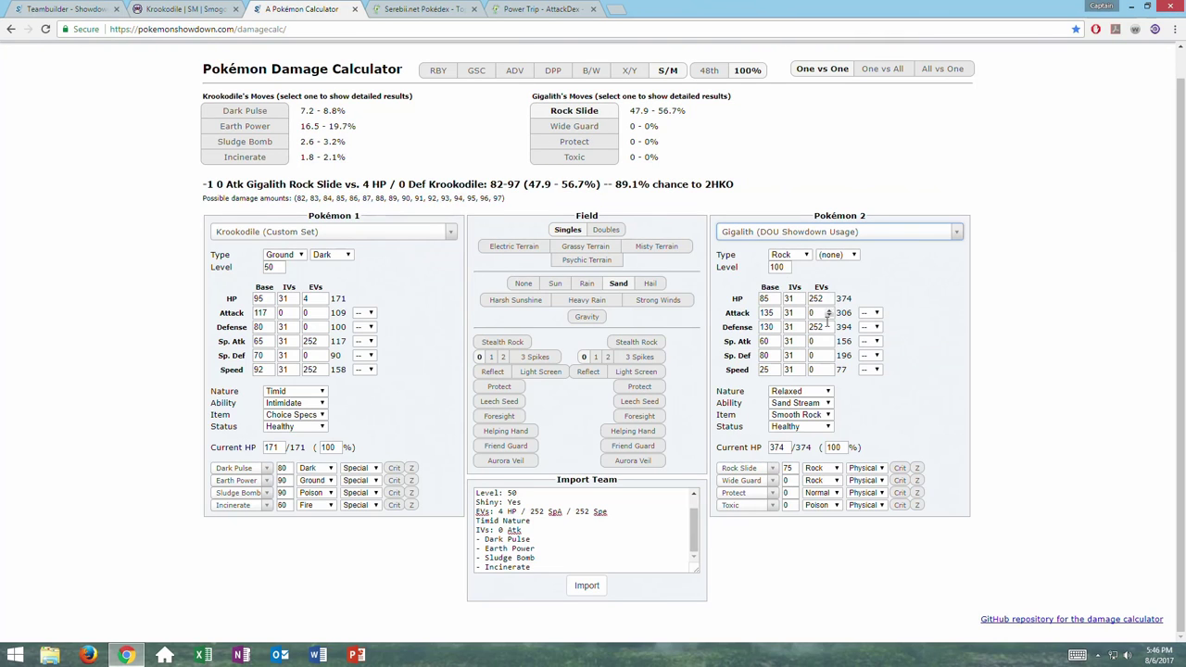
double_click(787, 267)
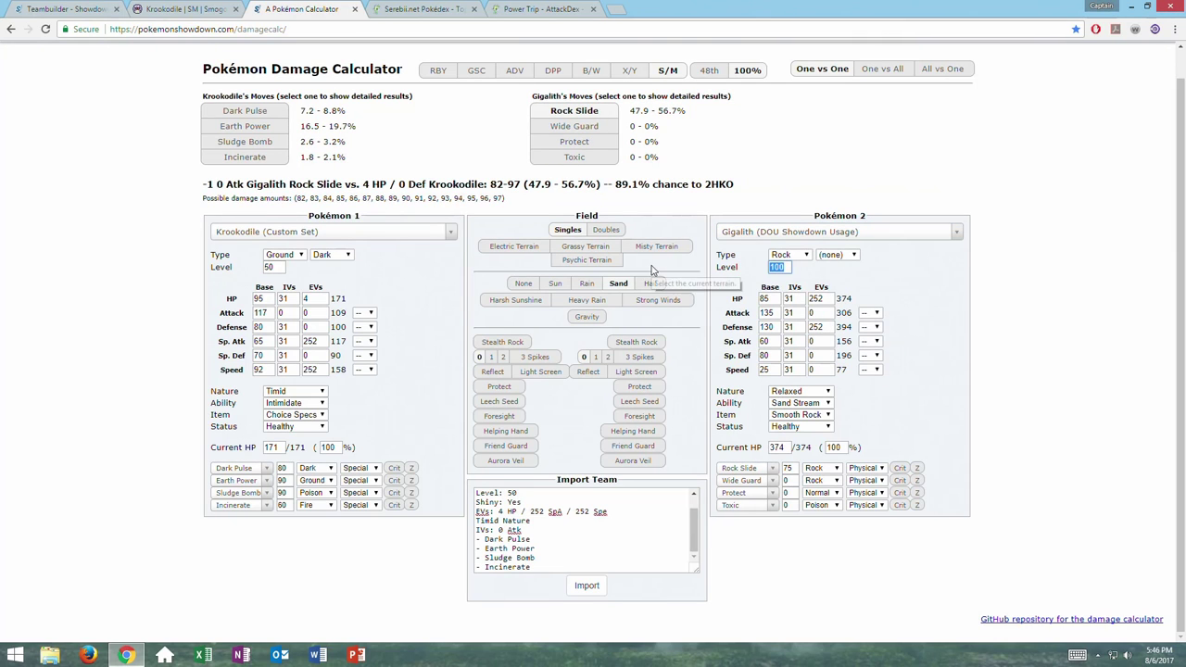
type("50")
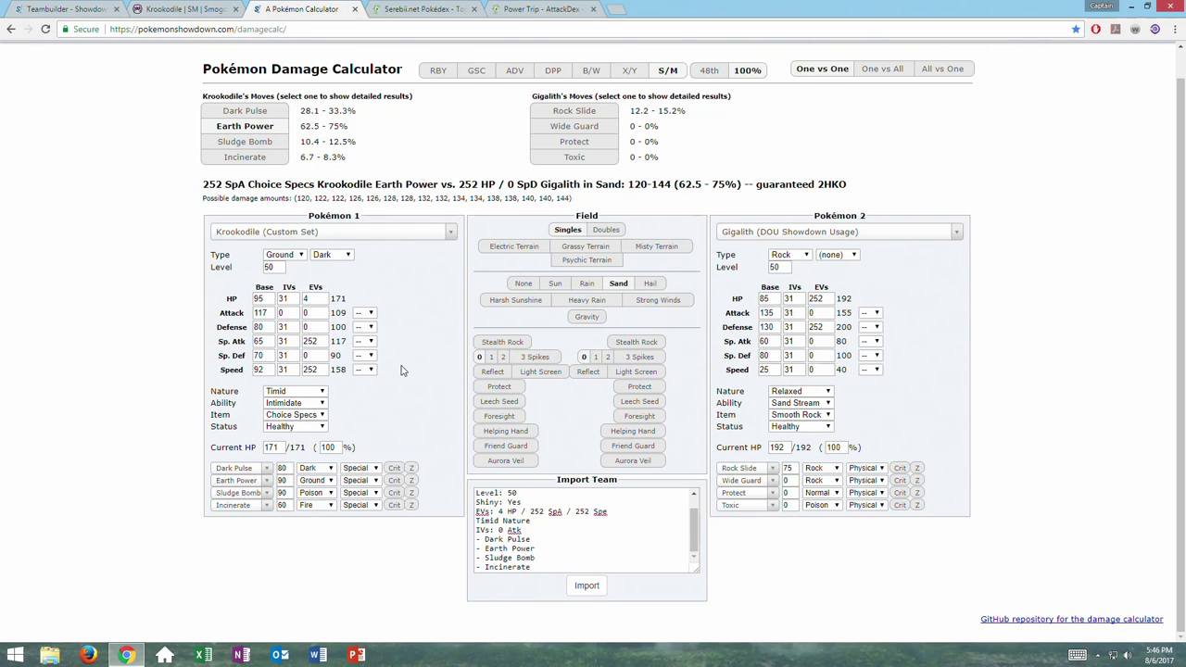
Load Tapu Lele's OU Choice Specs set as Pokémon 2 and set its level to 50
left_click(858, 232)
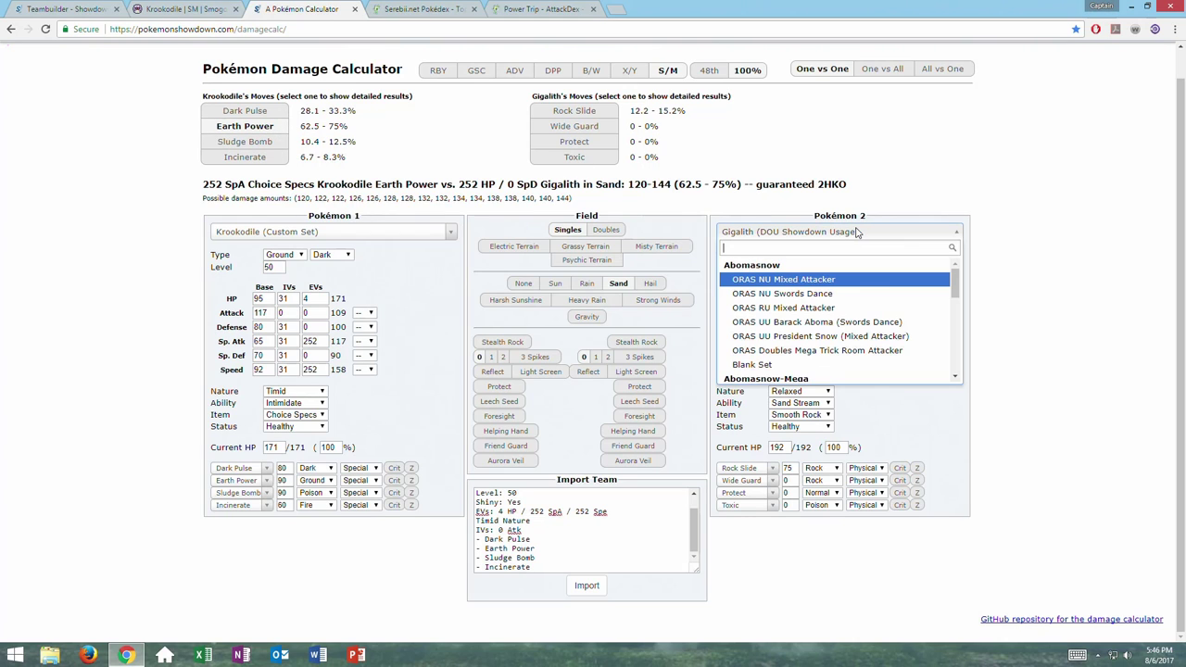
type("tapu")
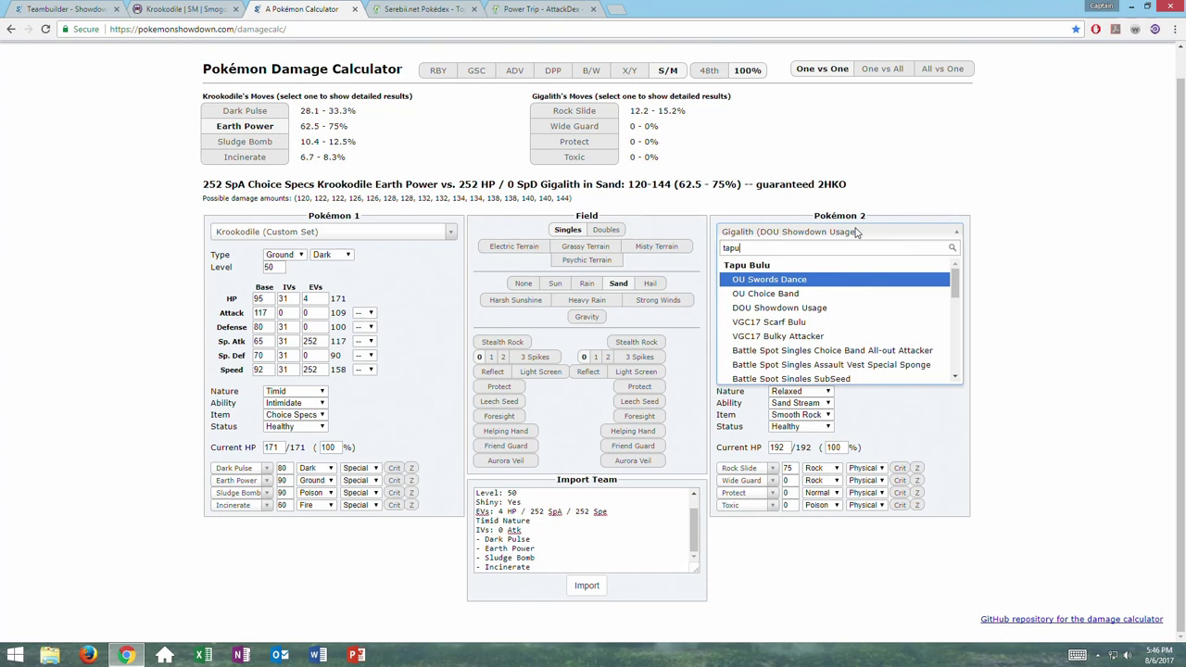
type(" l;e")
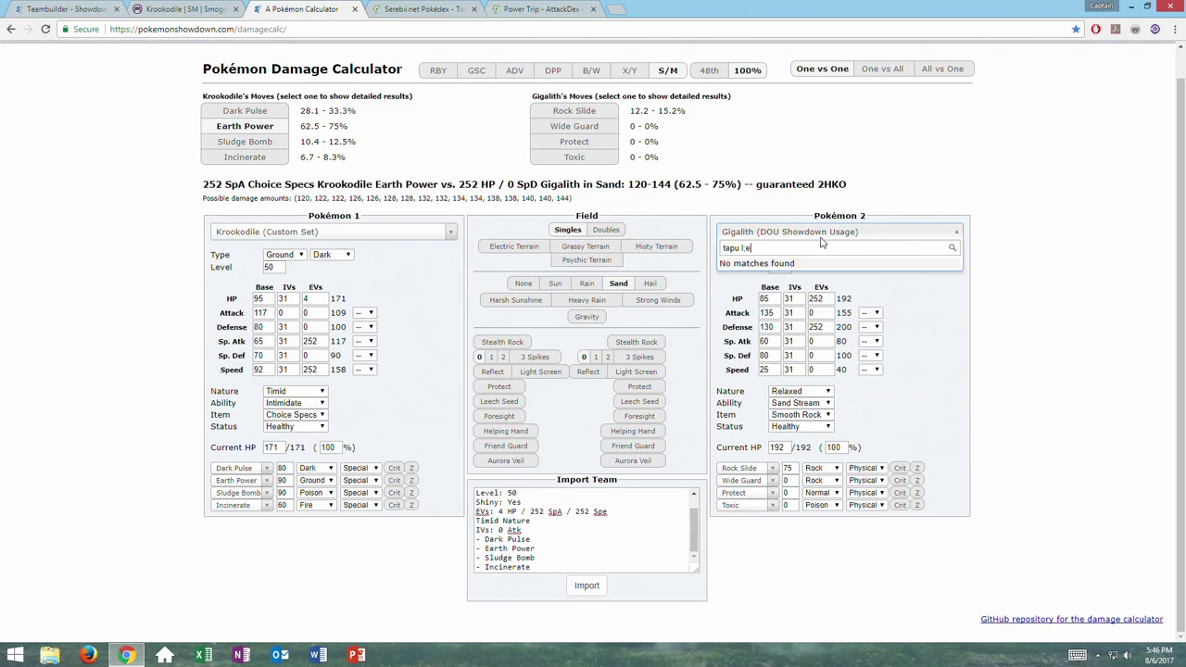
key("BackSpace")
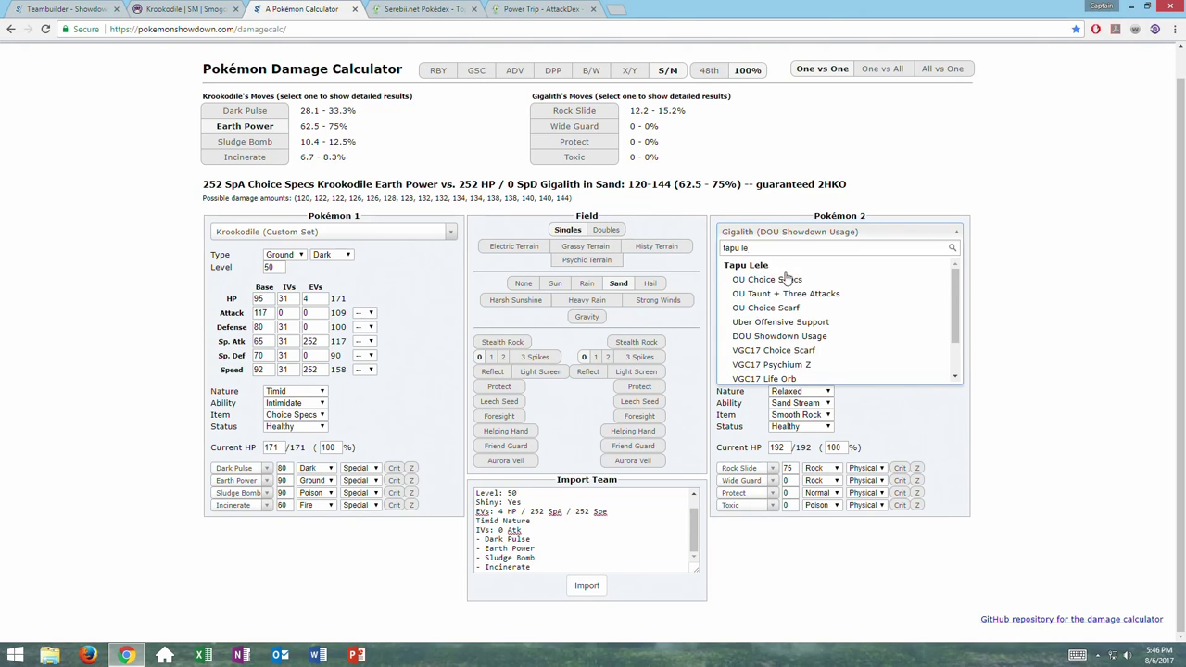
scroll(806, 296, "down", 1)
scroll(806, 303, "up", 3)
left_click(795, 289)
double_click(791, 266)
type("50")
left_click(913, 285)
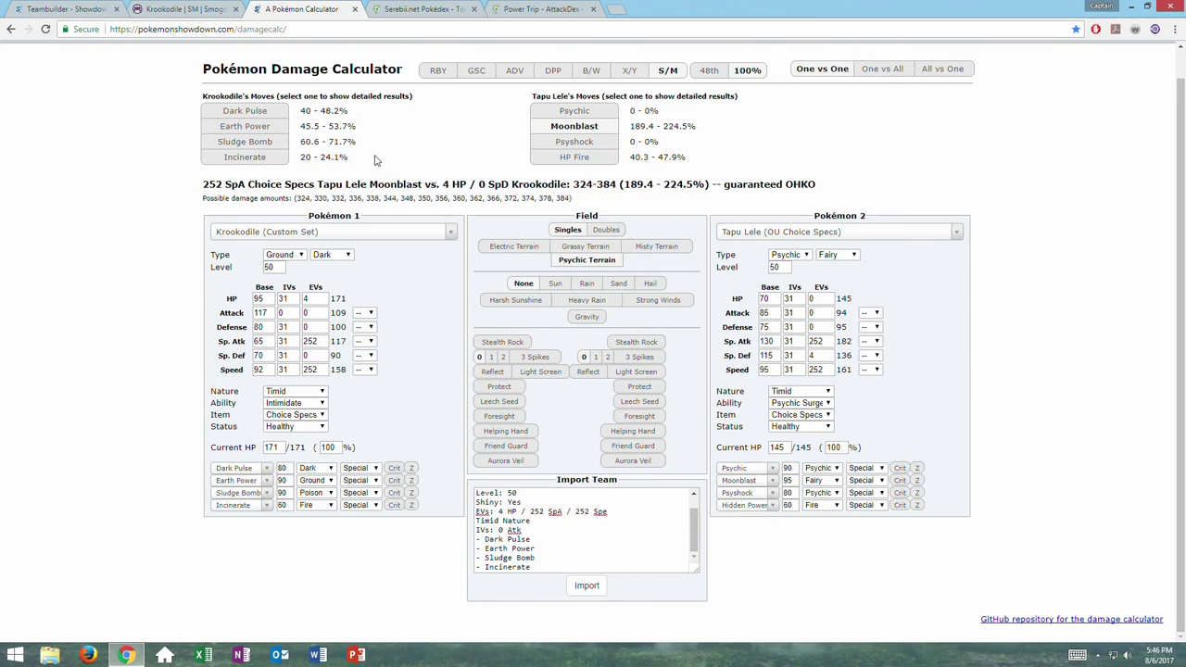
Switch to Serebii's Defense stat ranking and open its Sun & Moon version to look for another opponent
left_click(834, 233)
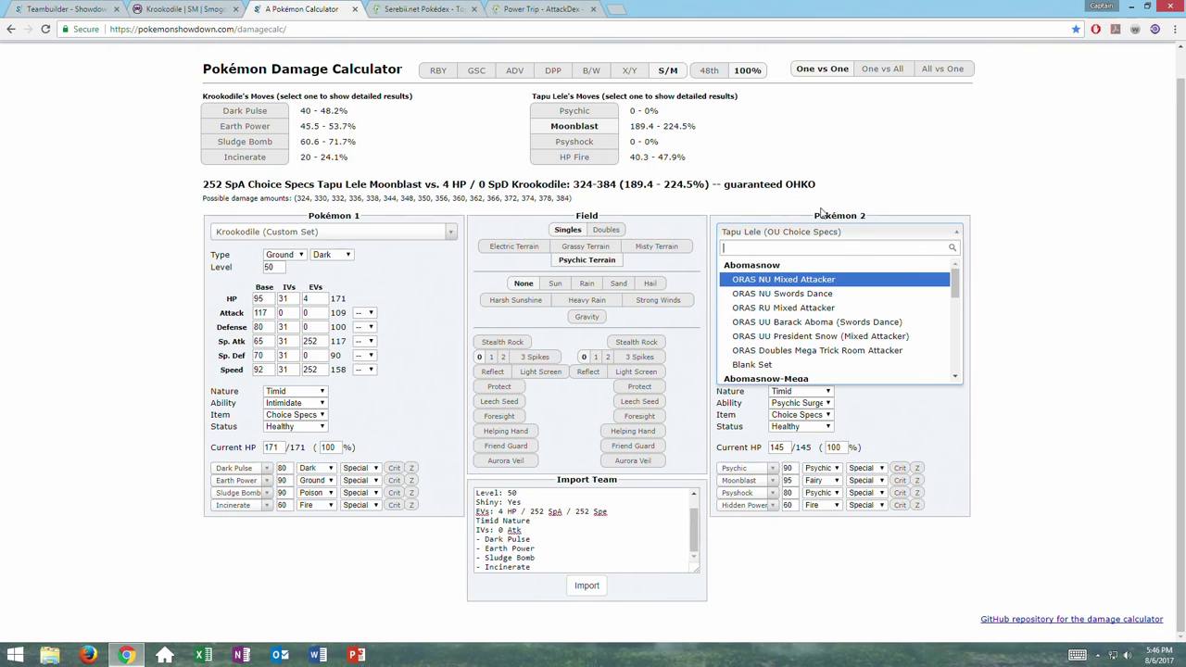
left_click(425, 8)
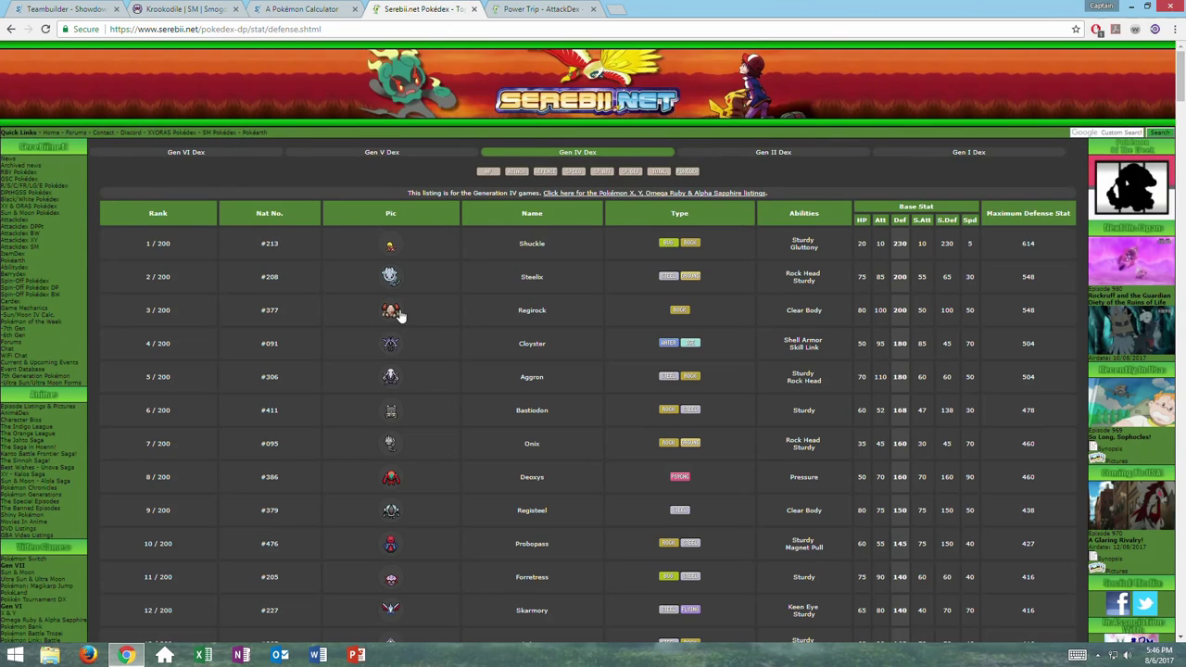
left_click(190, 153)
left_click(179, 153)
scroll(415, 265, "down", 6)
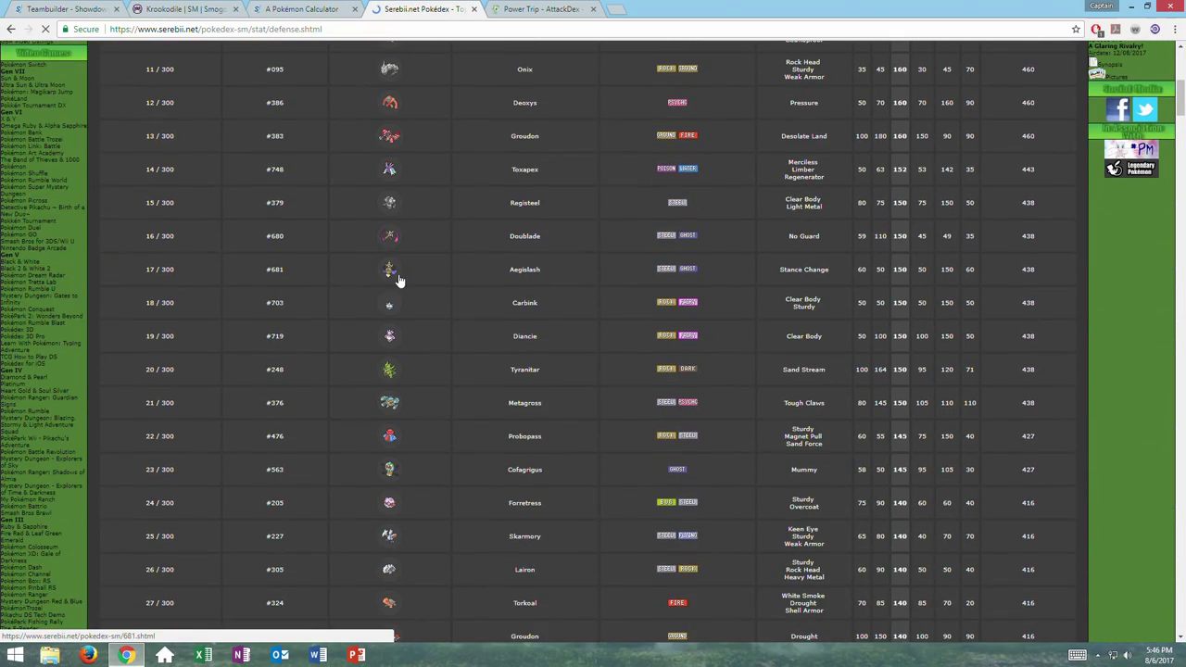
scroll(398, 273, "down", 6)
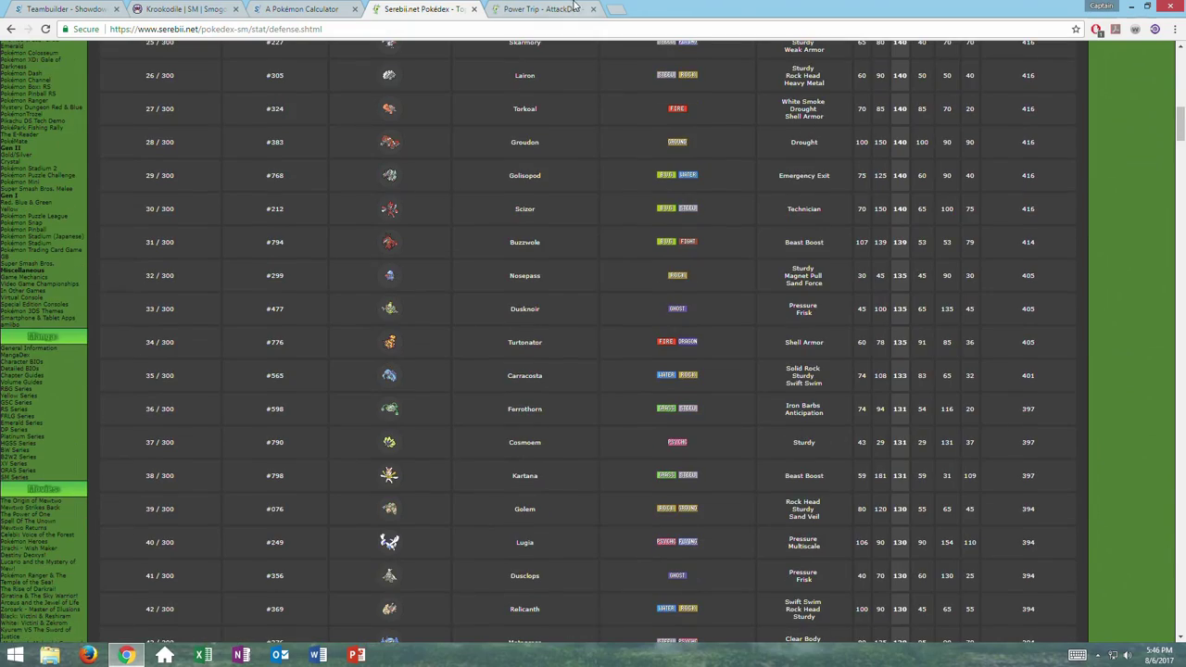
Look further down the Sun & Moon Defense ranking, to about rank 115, for a common bulky Pokémon to test against
left_click(553, 9)
left_click(306, 8)
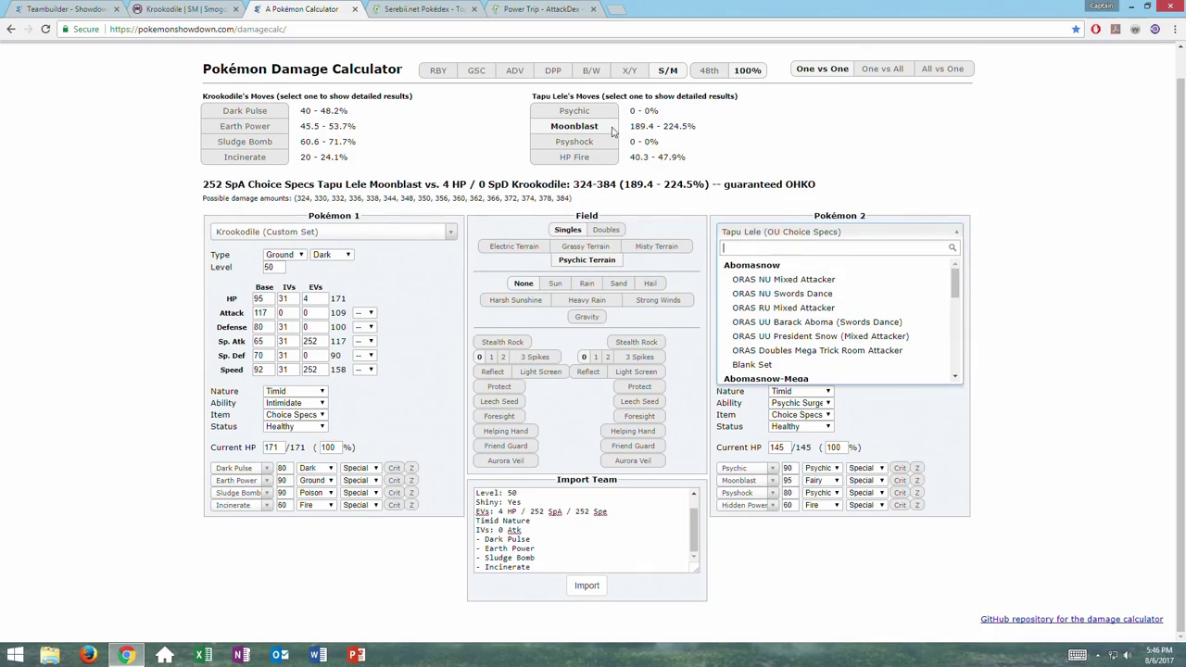
left_click(524, 8)
left_click(417, 9)
scroll(389, 361, "down", 8)
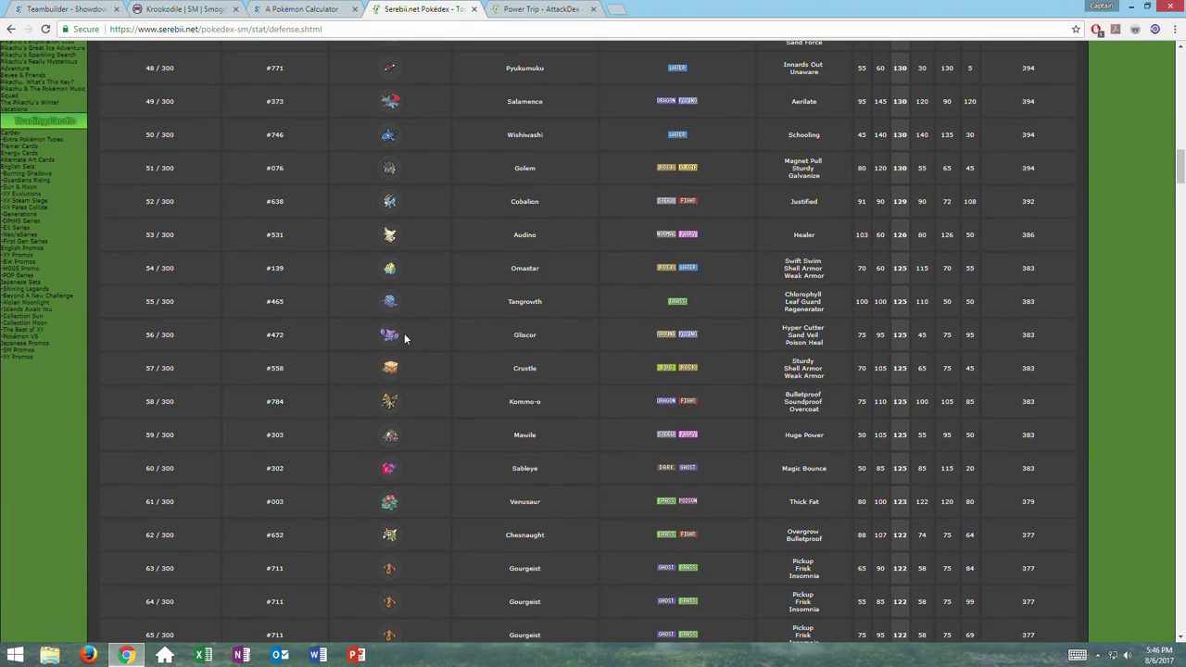
scroll(404, 335, "down", 2)
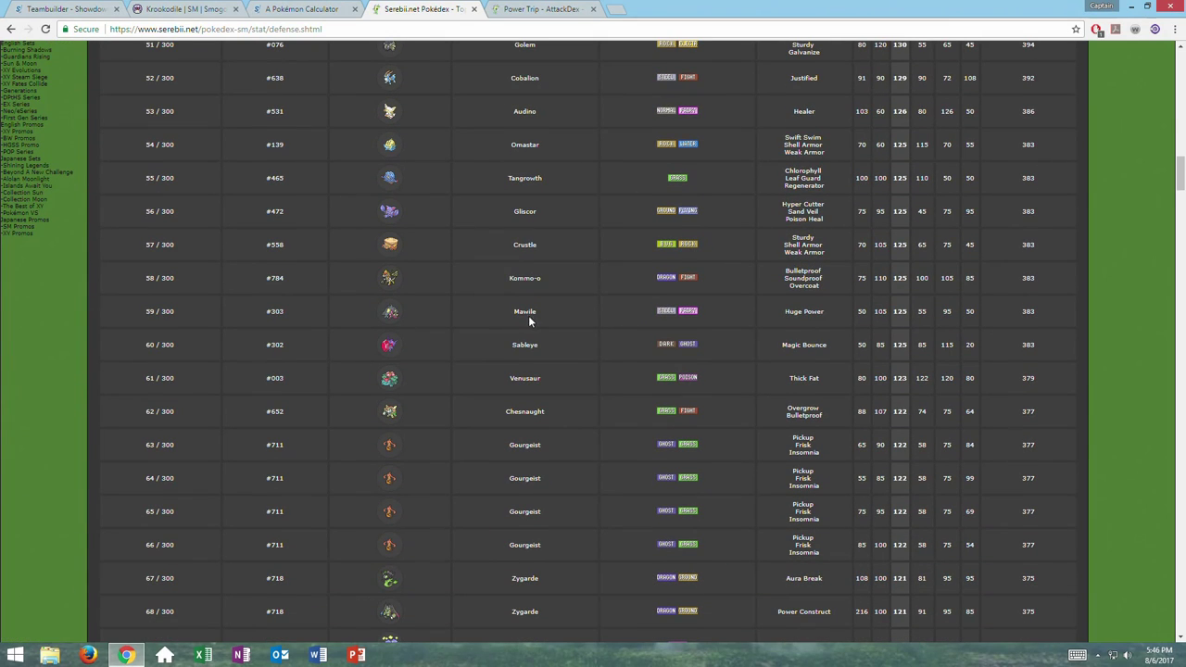
scroll(408, 340, "down", 4)
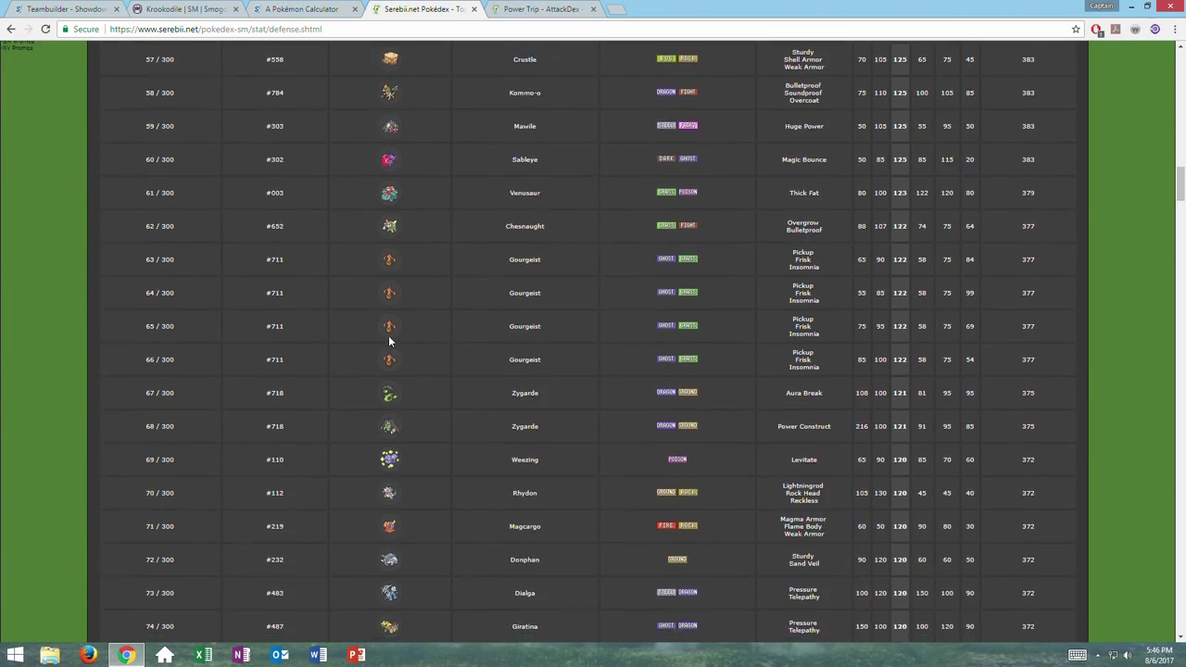
scroll(384, 323, "down", 4)
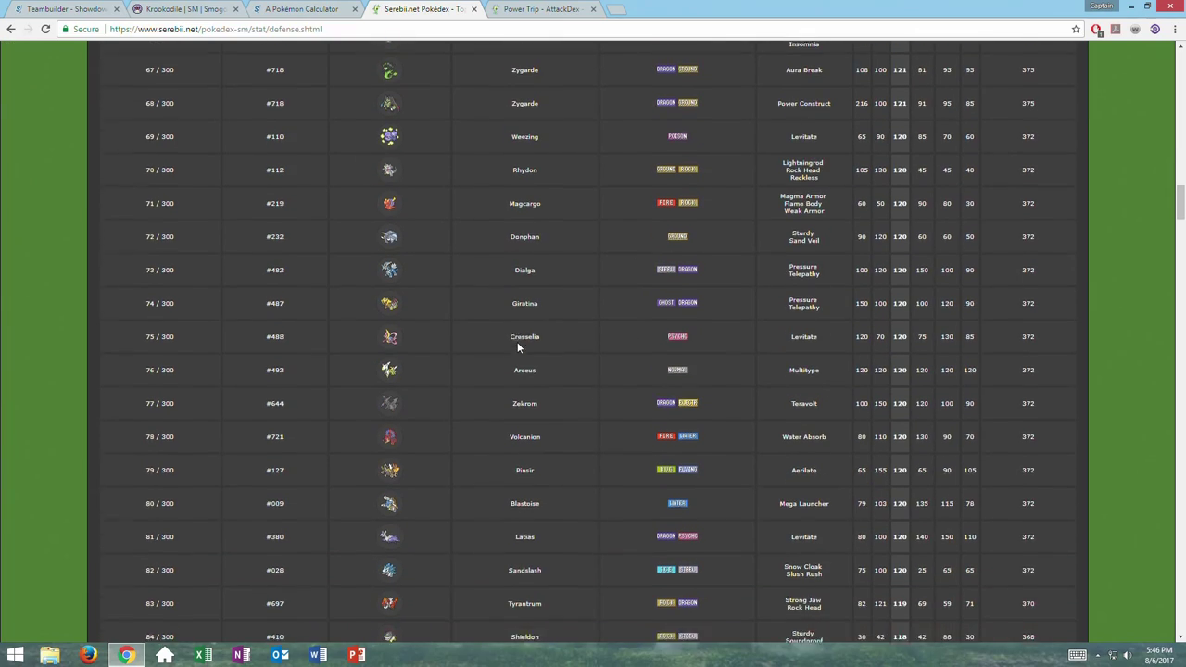
scroll(511, 339, "down", 4)
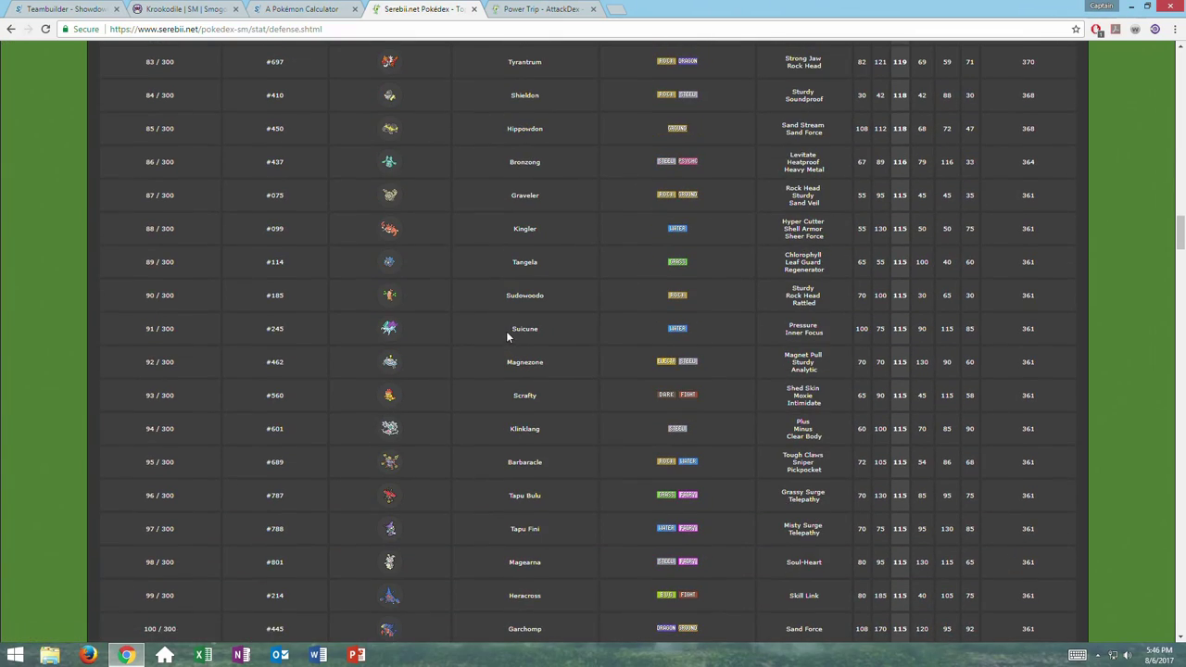
scroll(506, 337, "down", 3)
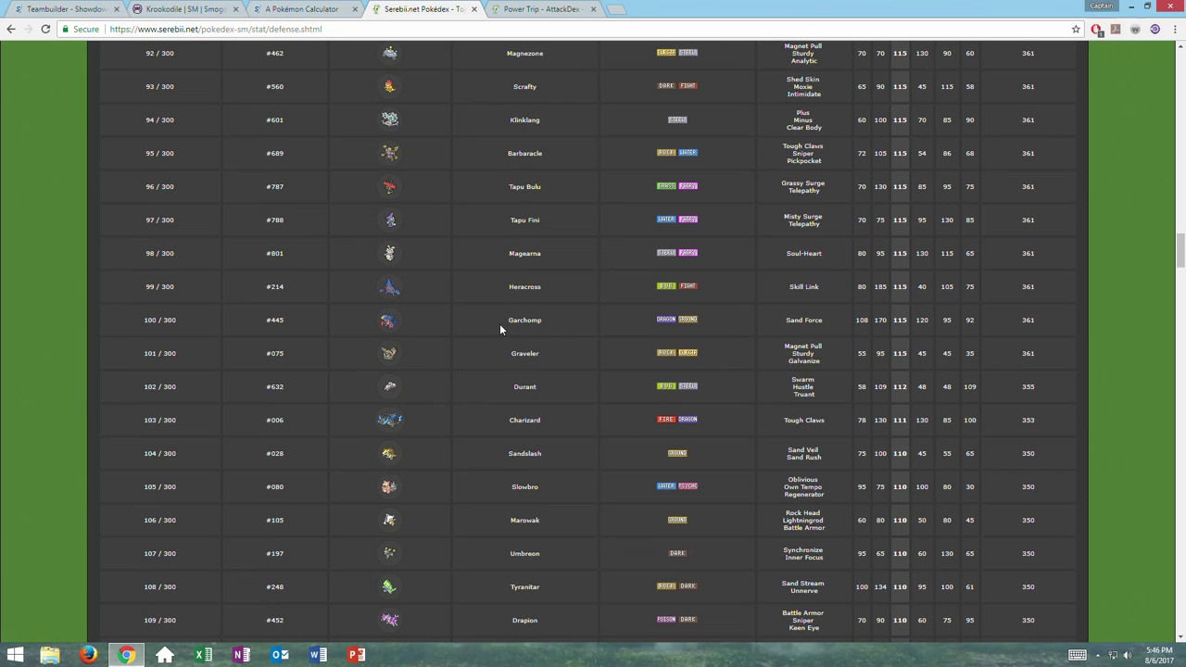
scroll(498, 325, "down", 2)
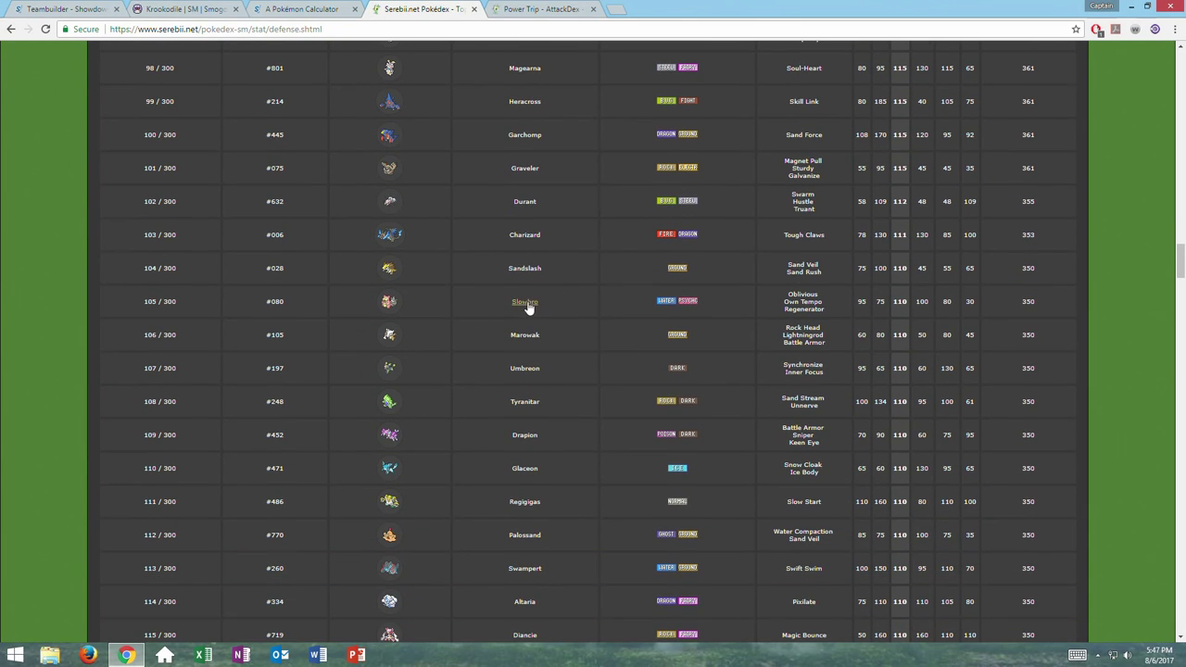
Back in the damage calculator, load Slowbro's OU Defensive set as Pokémon 2 and set its level to 50
left_click(561, 8)
left_click(295, 8)
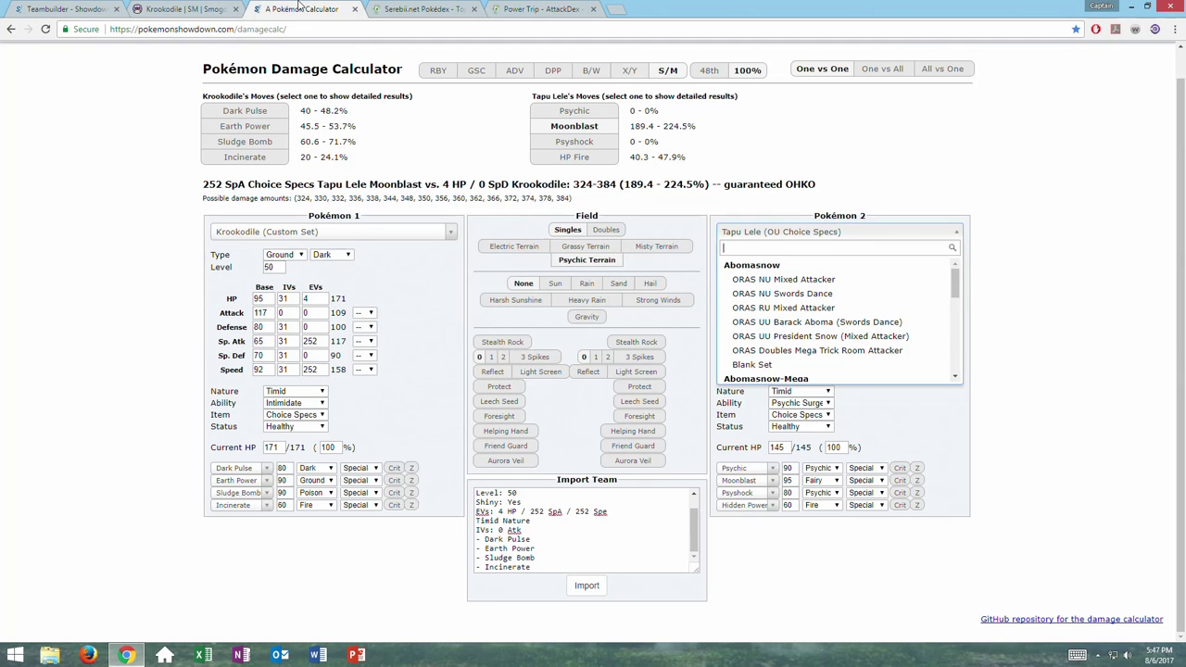
type("slo")
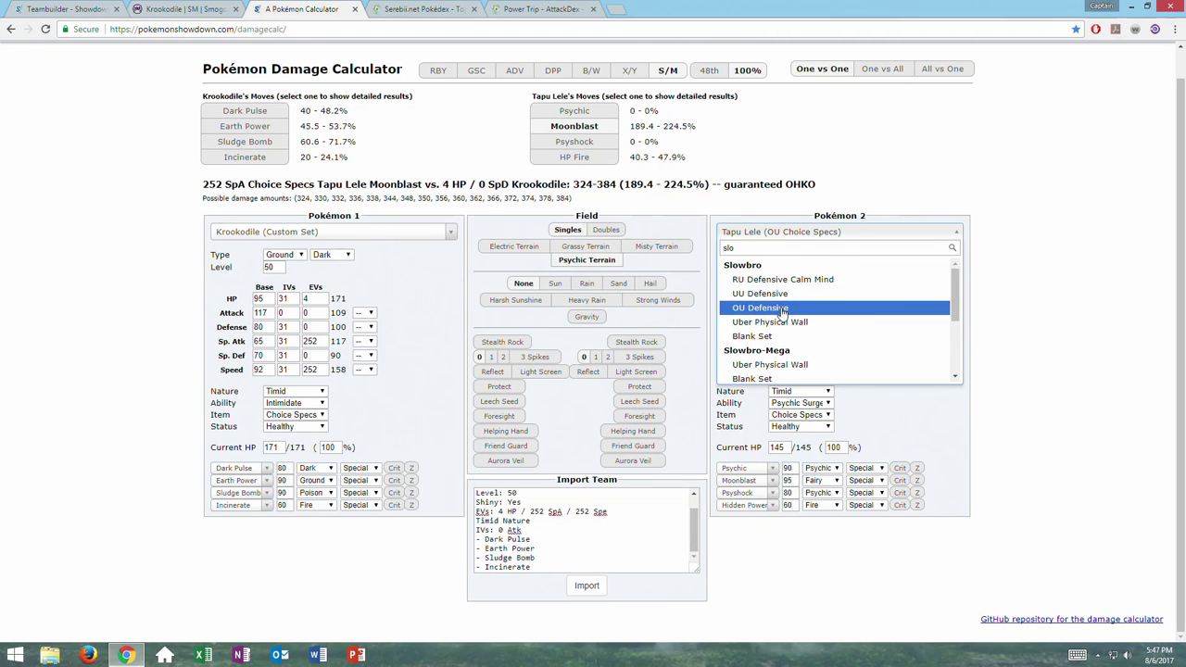
left_click(783, 307)
double_click(793, 278)
type("50")
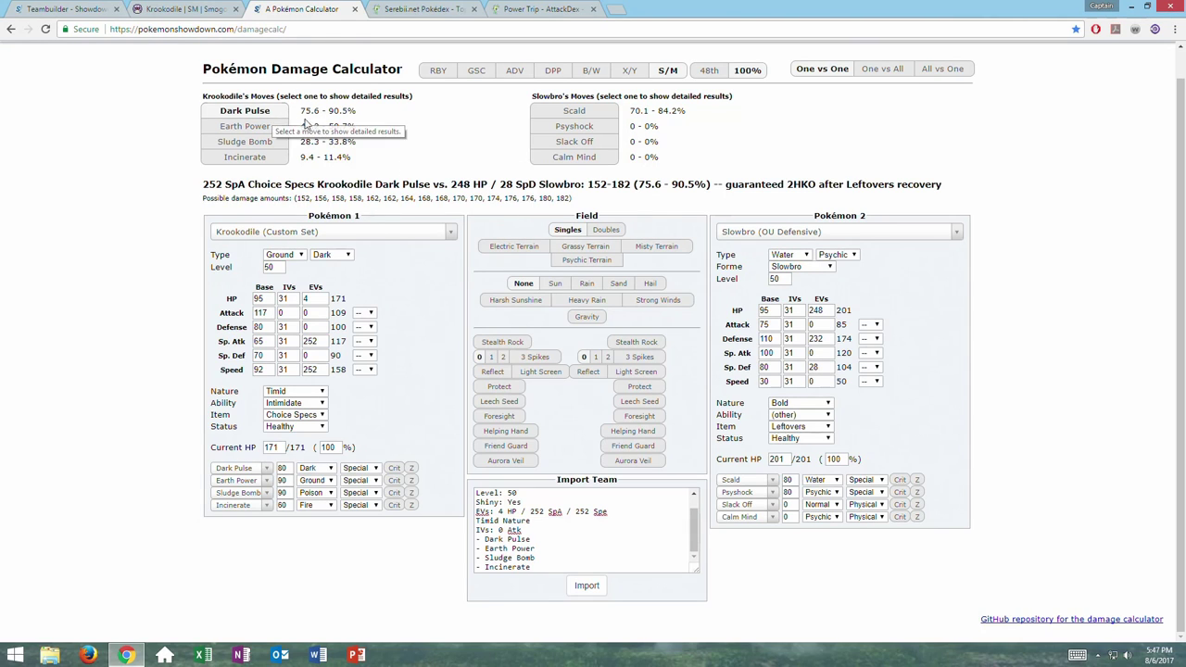
Consult Serebii's Defense ranking for another opponent, and load Diancie's RU Specially Defensive set as Pokémon 2 at level 50
left_click(838, 231)
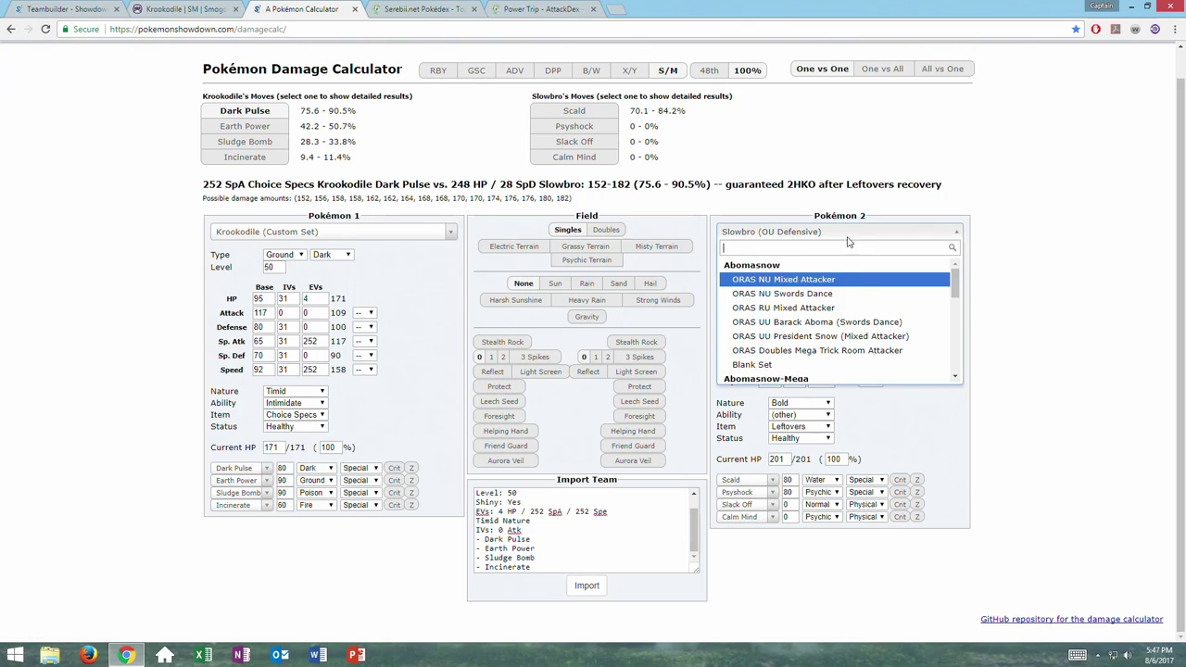
left_click(388, 9)
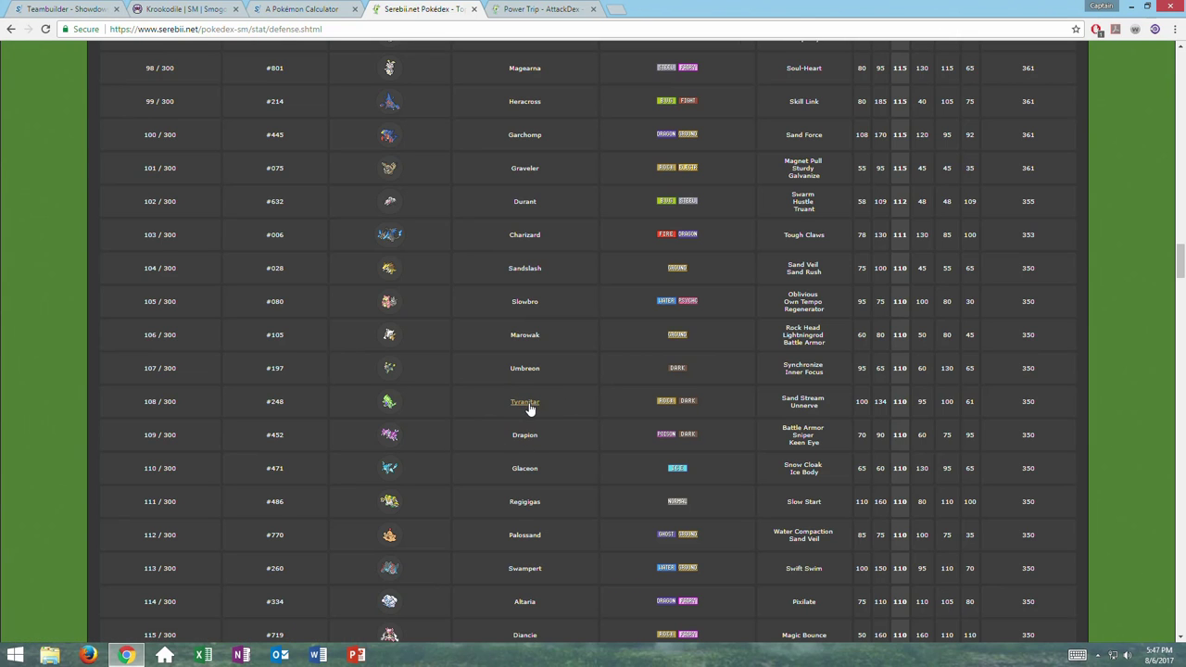
scroll(434, 329, "down", 2)
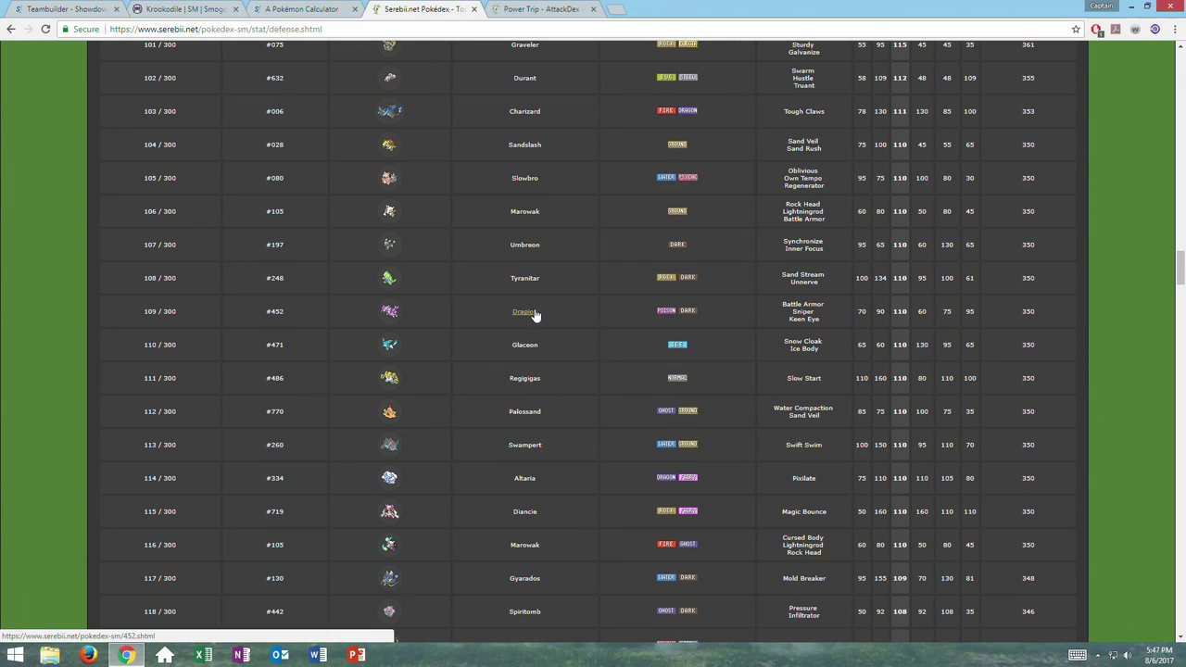
scroll(389, 348, "down", 2)
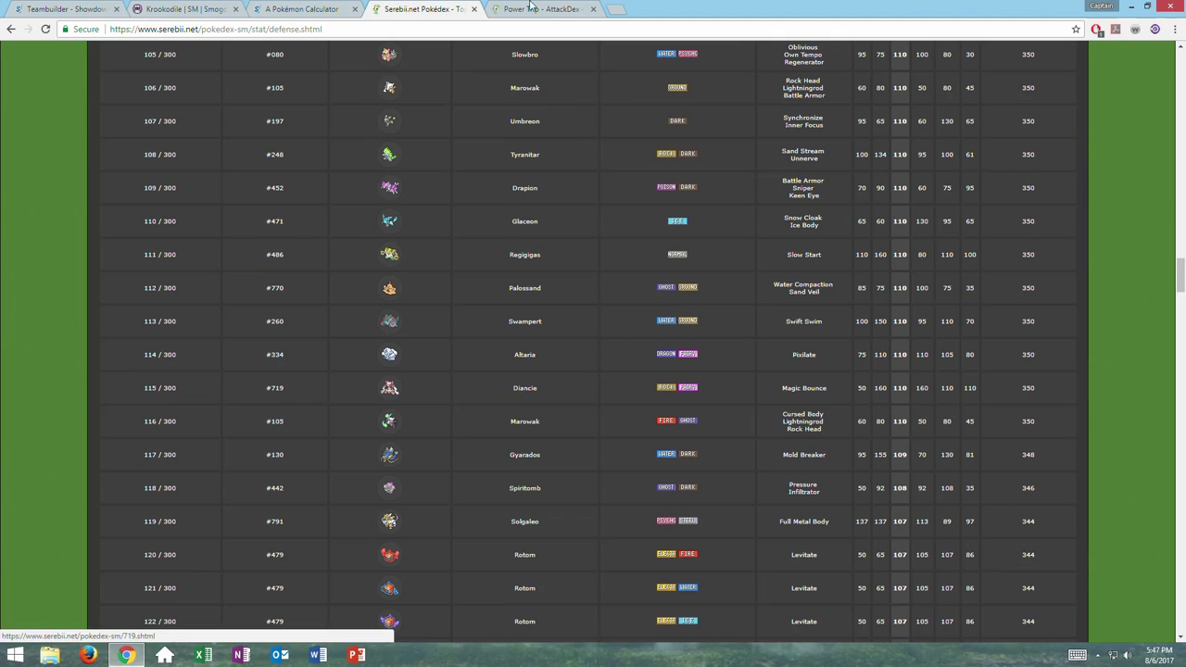
left_click(580, 9)
left_click(310, 8)
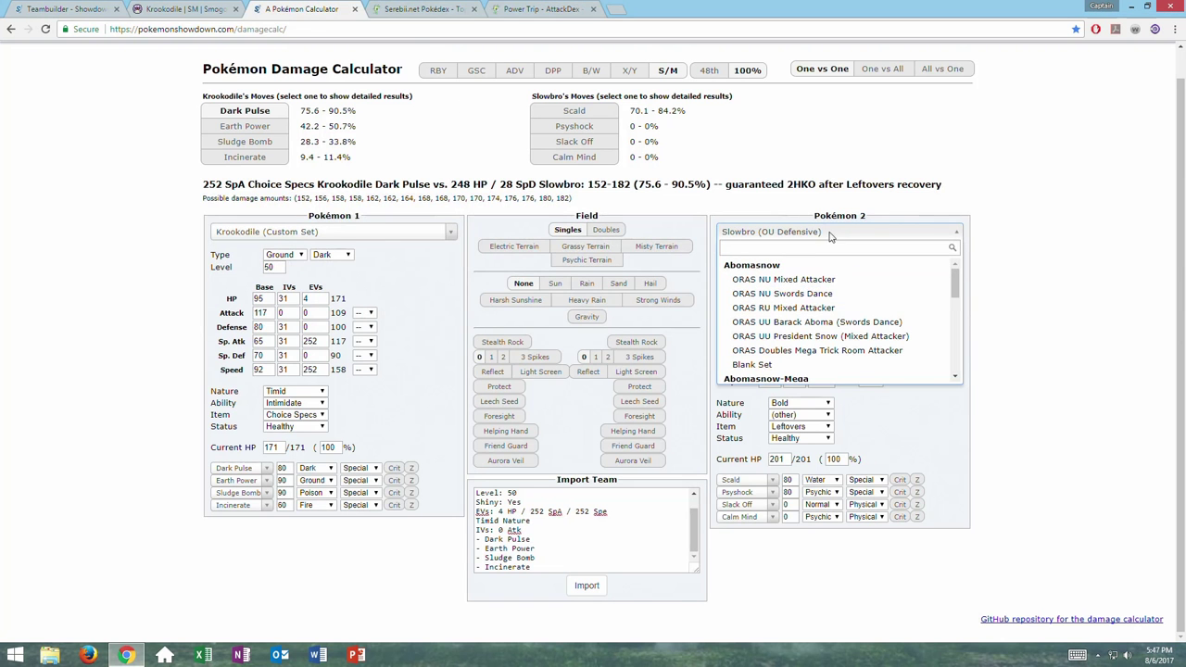
type("dia")
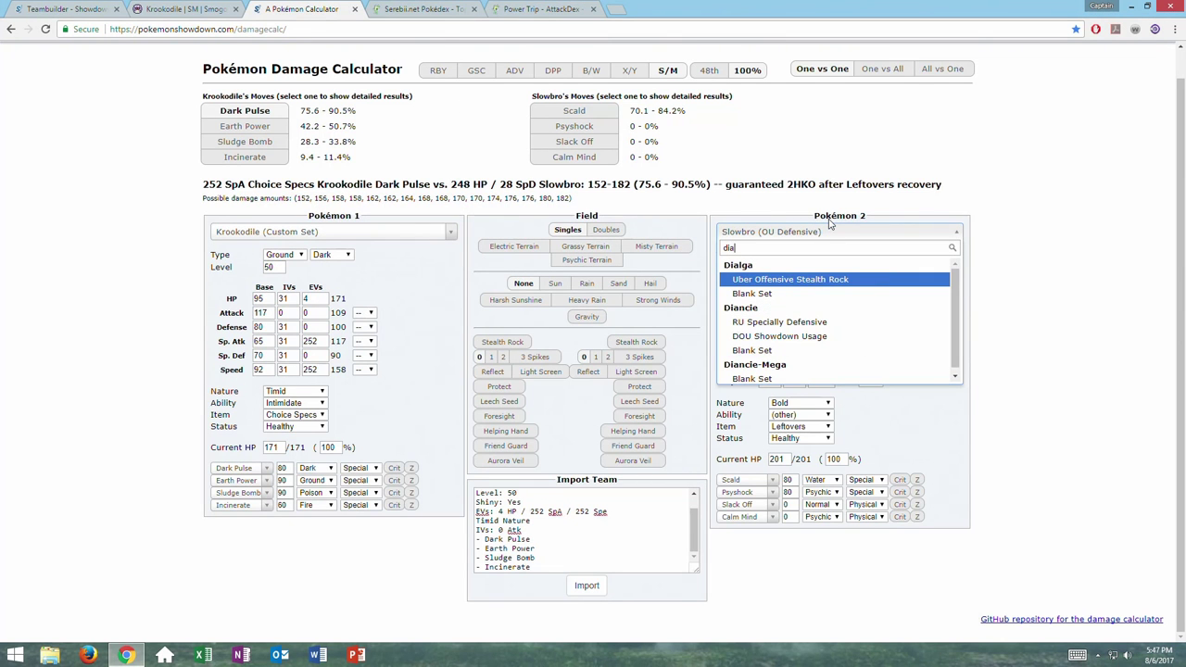
left_click(781, 326)
key("Tab")
key("Tab")
key("Tab")
type("50")
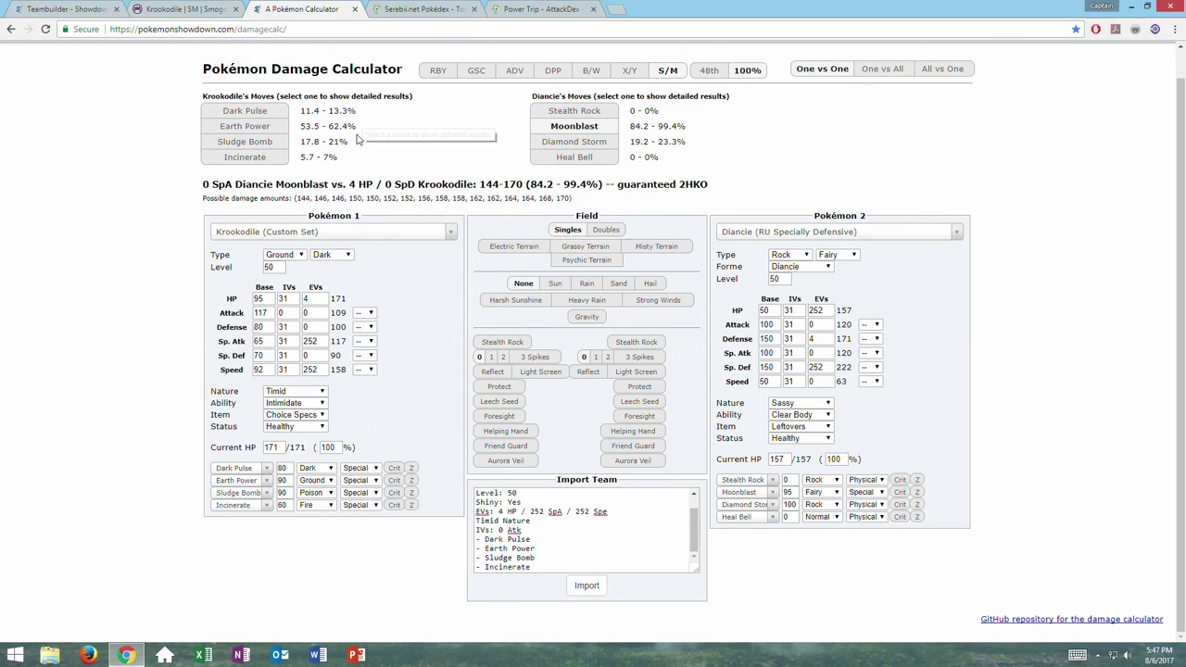
Examine Serebii's Defense ranking from about rank 115 to 144 for the next opponent to test
left_click(833, 233)
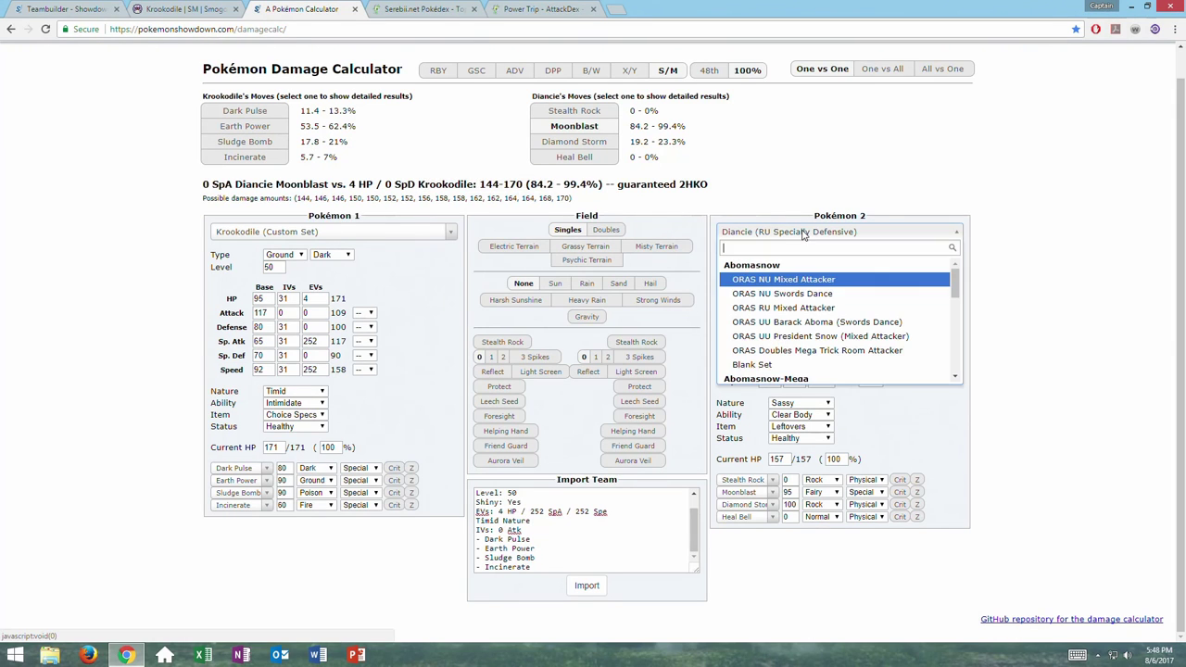
left_click(417, 8)
scroll(433, 344, "down", 5)
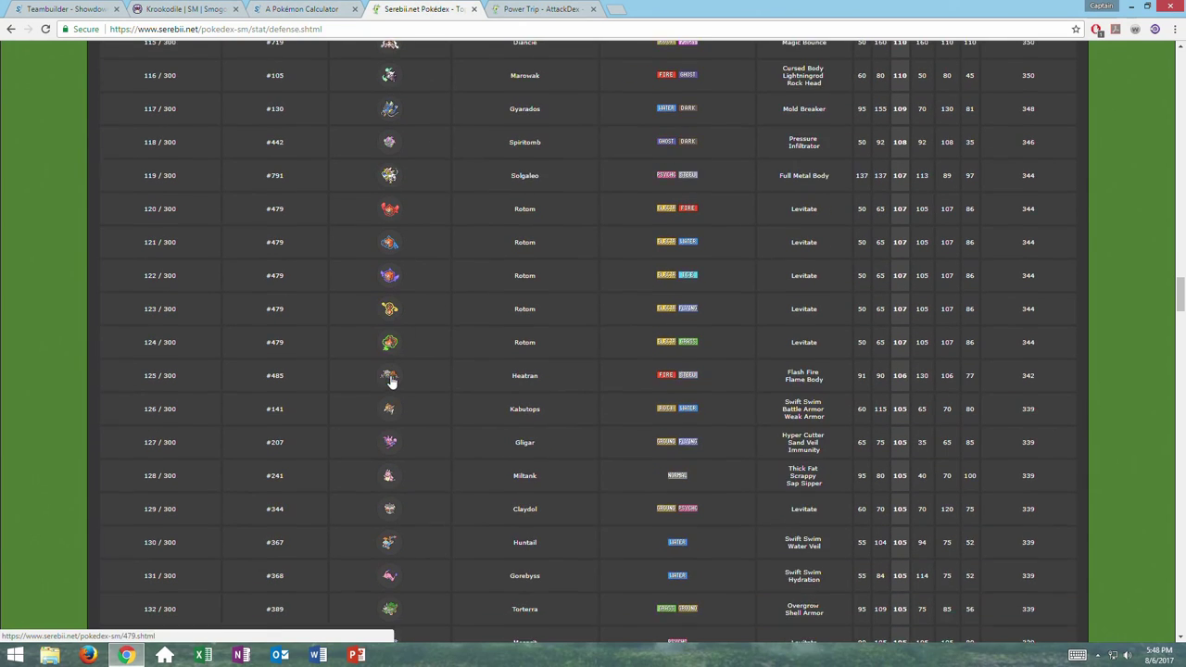
scroll(391, 382, "down", 1)
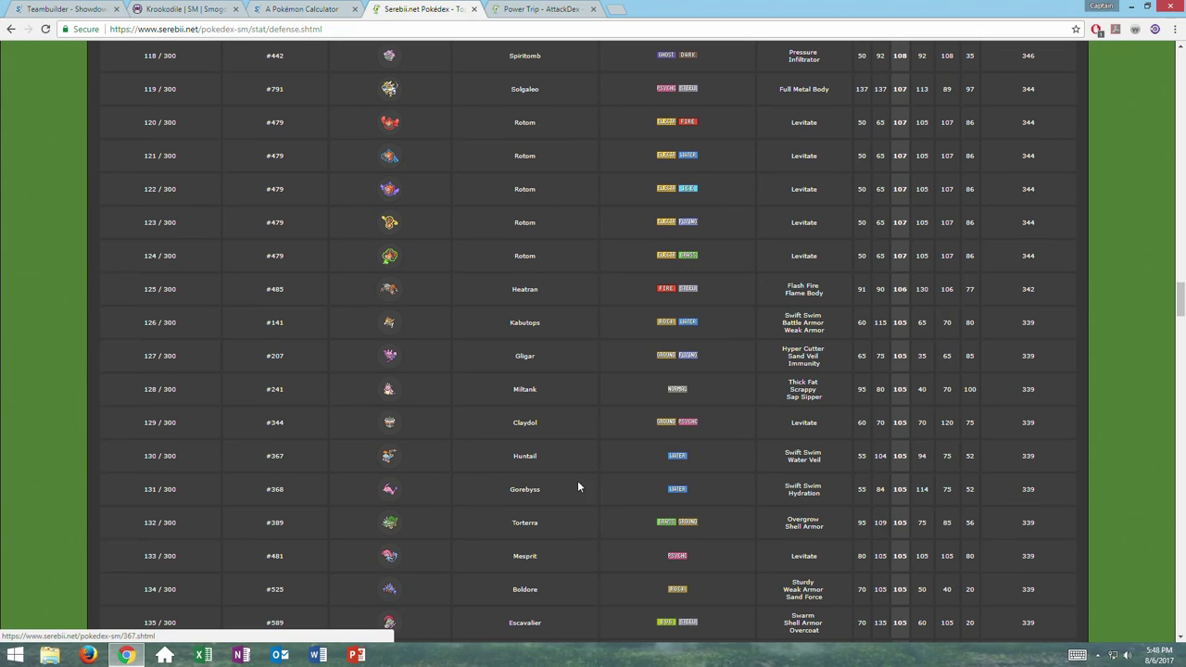
scroll(394, 382, "down", 2)
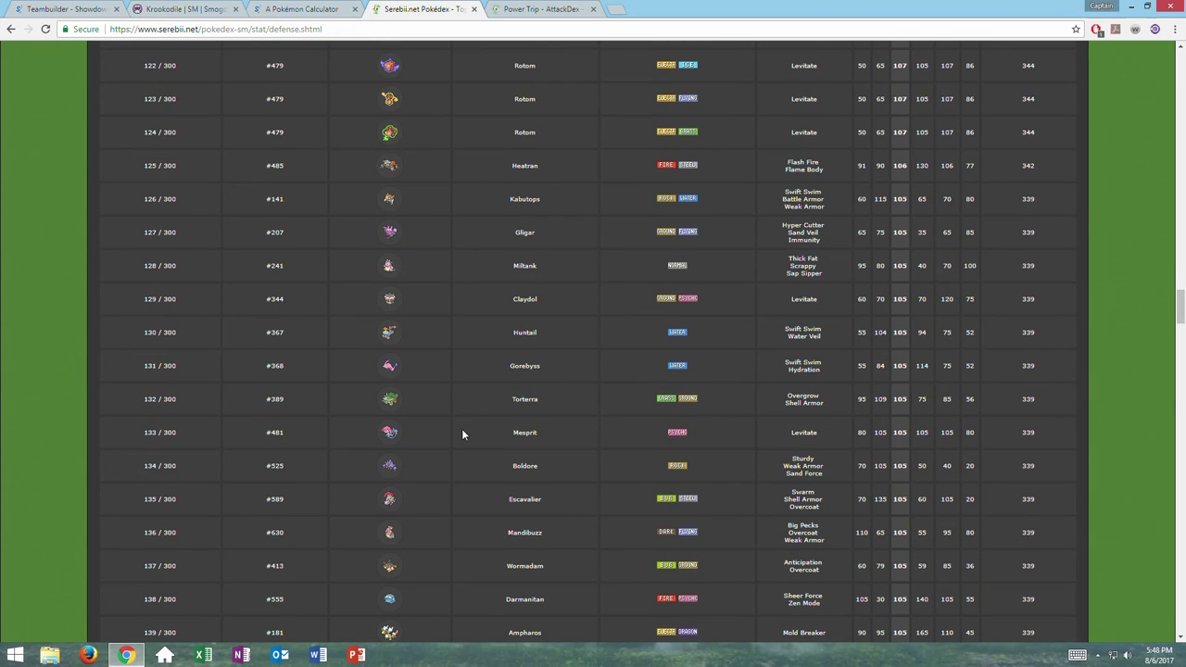
scroll(475, 439, "down", 1)
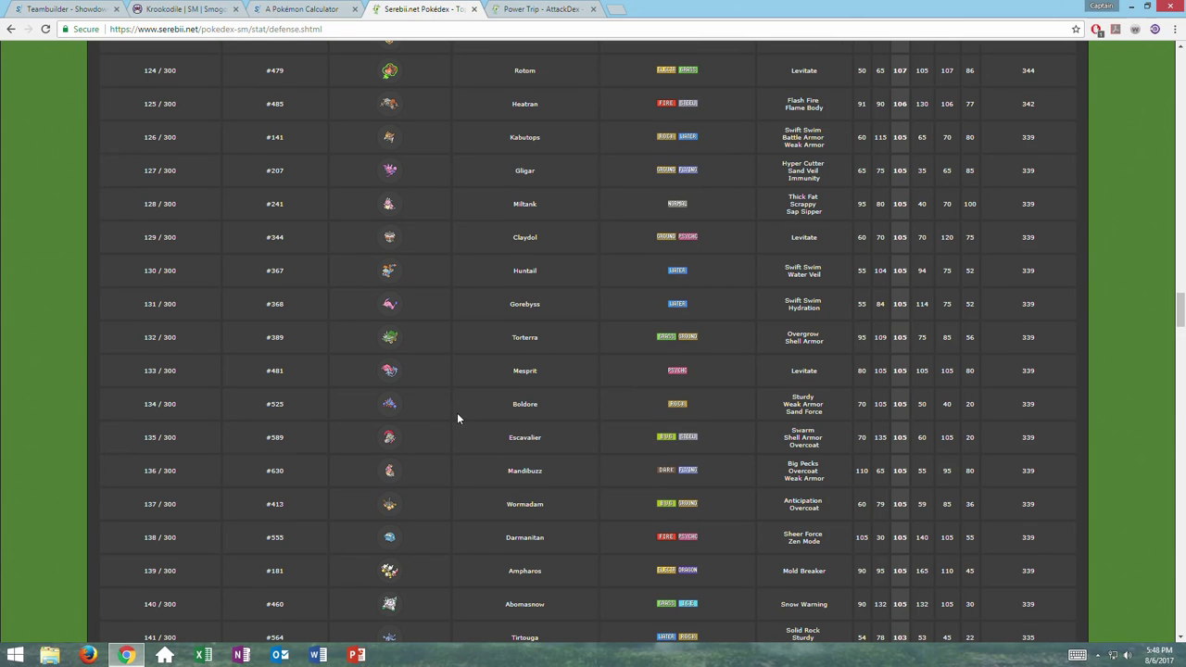
scroll(399, 475, "down", 1)
scroll(400, 473, "down", 1)
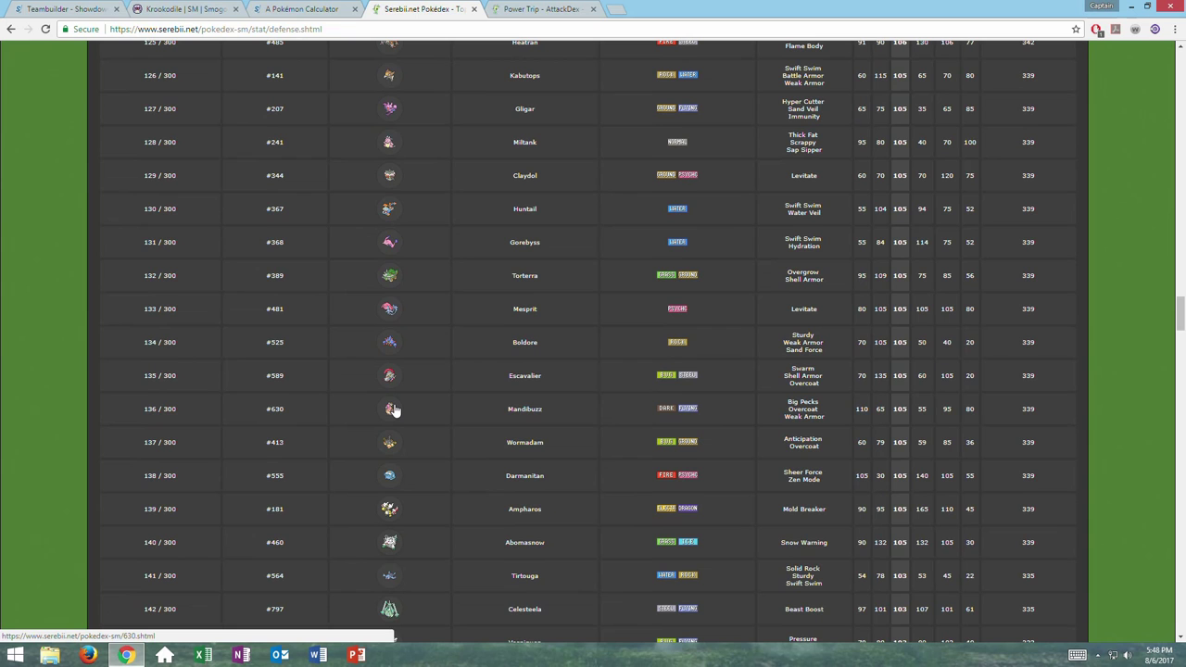
scroll(393, 410, "down", 1)
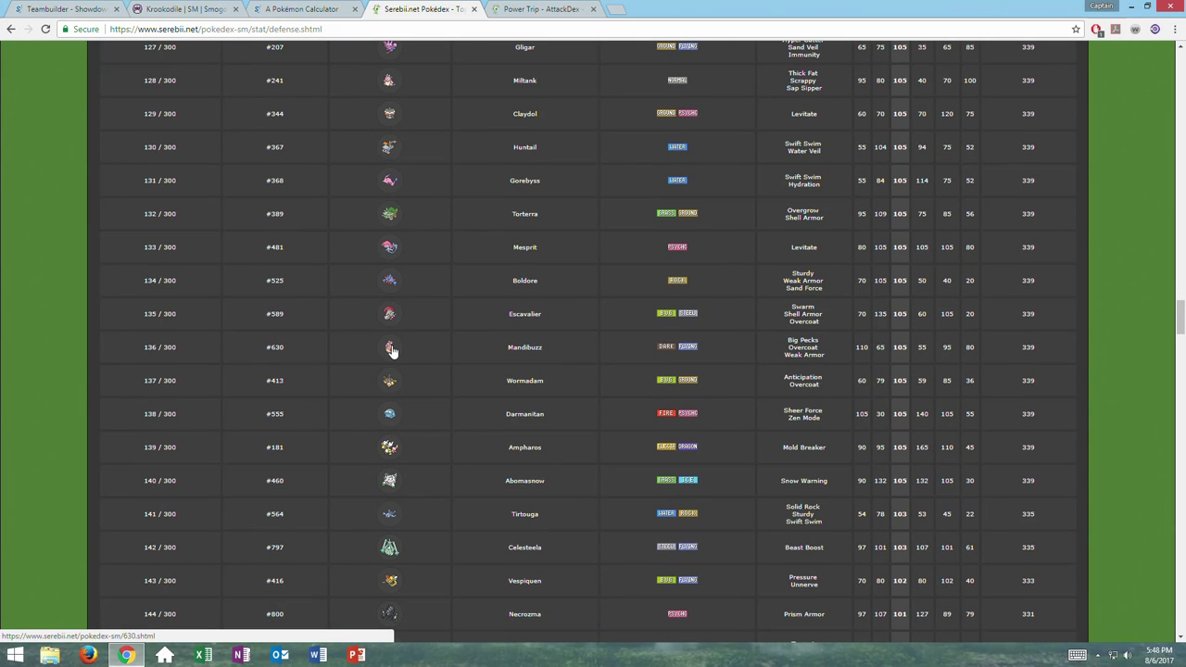
Return to the damage calculator and load Mandibuzz's Custom Set as Pokémon 2 at level 50
left_click(547, 9)
left_click(259, 8)
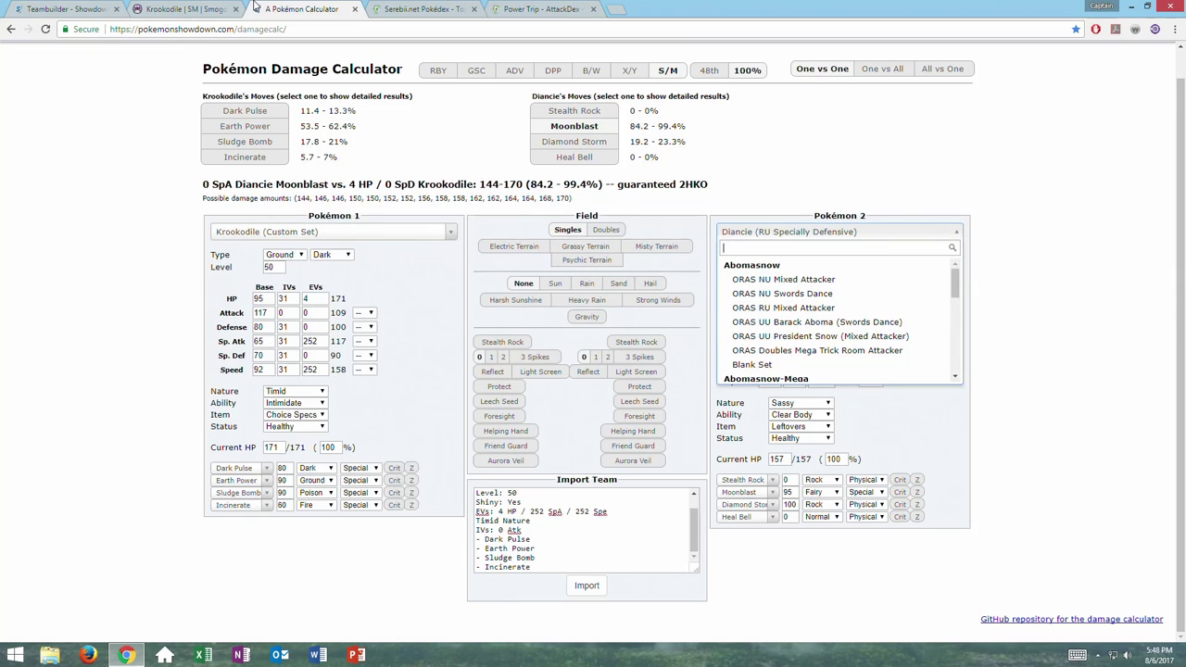
type("man")
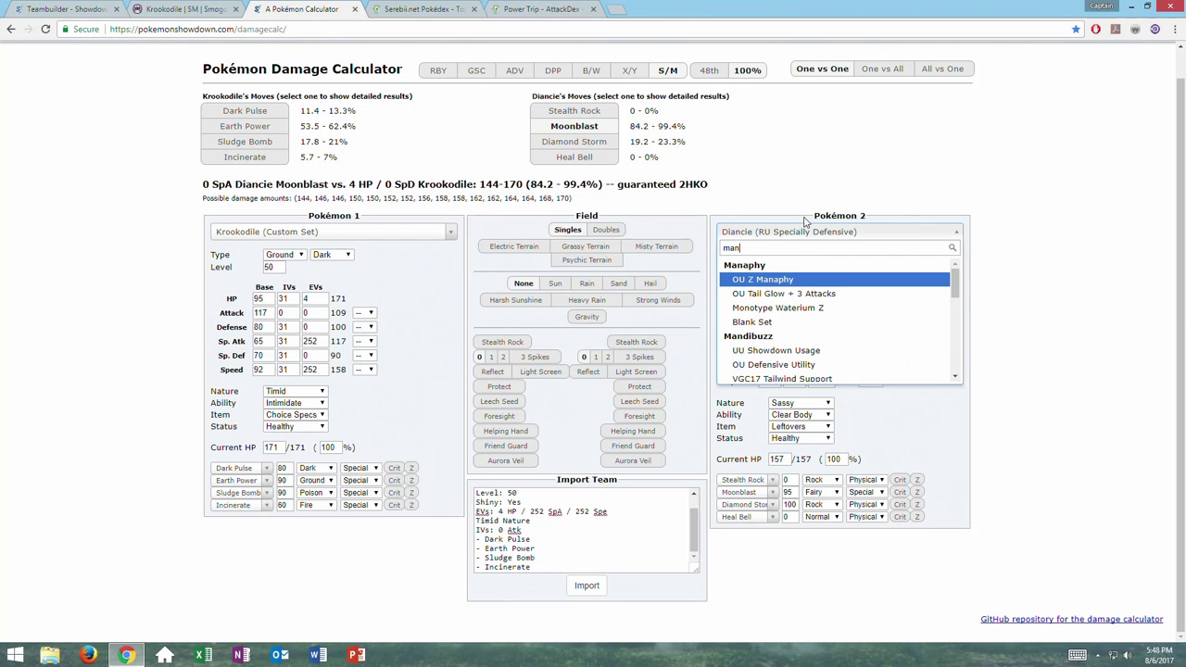
scroll(822, 278, "down", 2)
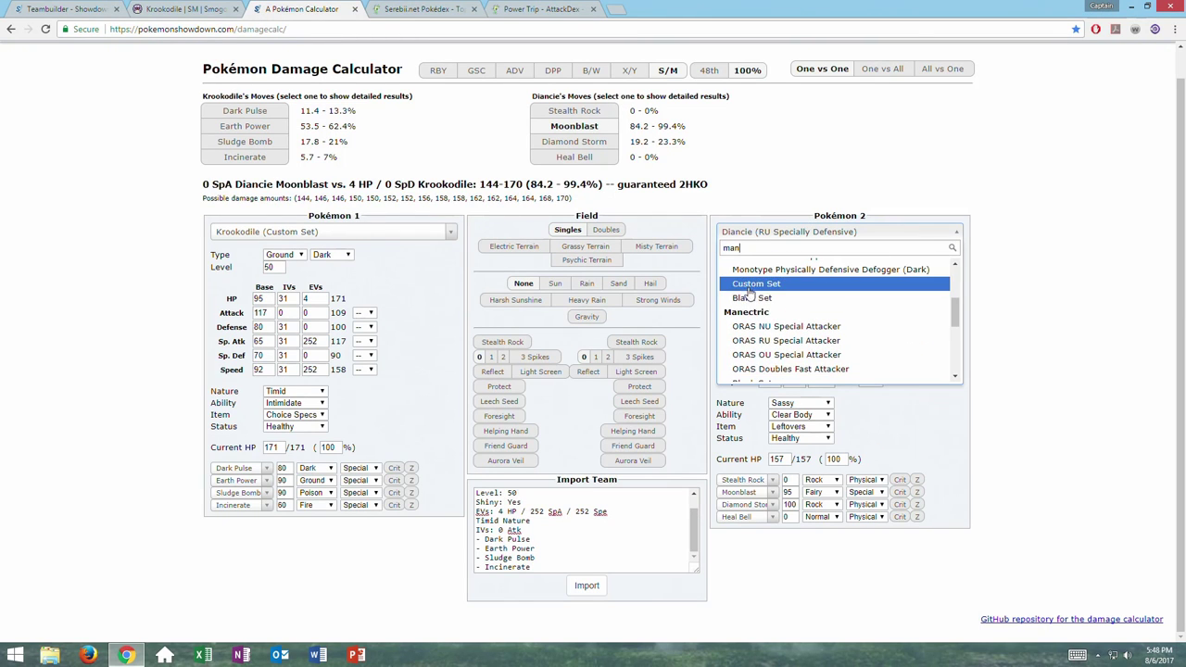
scroll(839, 299, "up", 1)
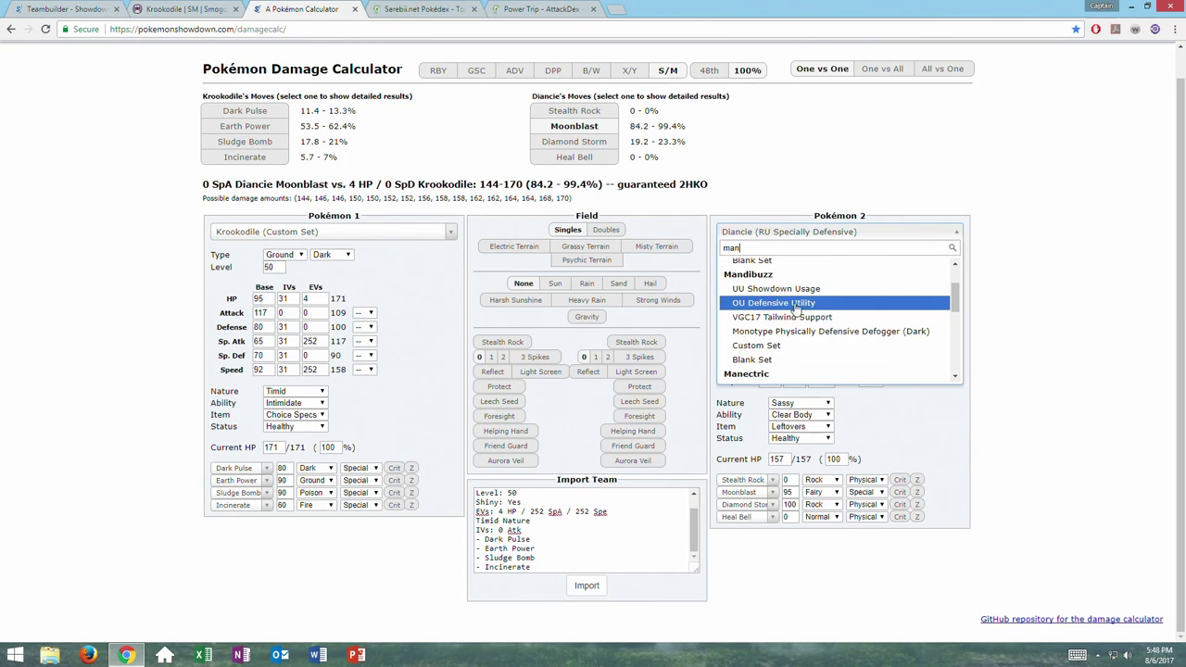
left_click(758, 347)
double_click(780, 267)
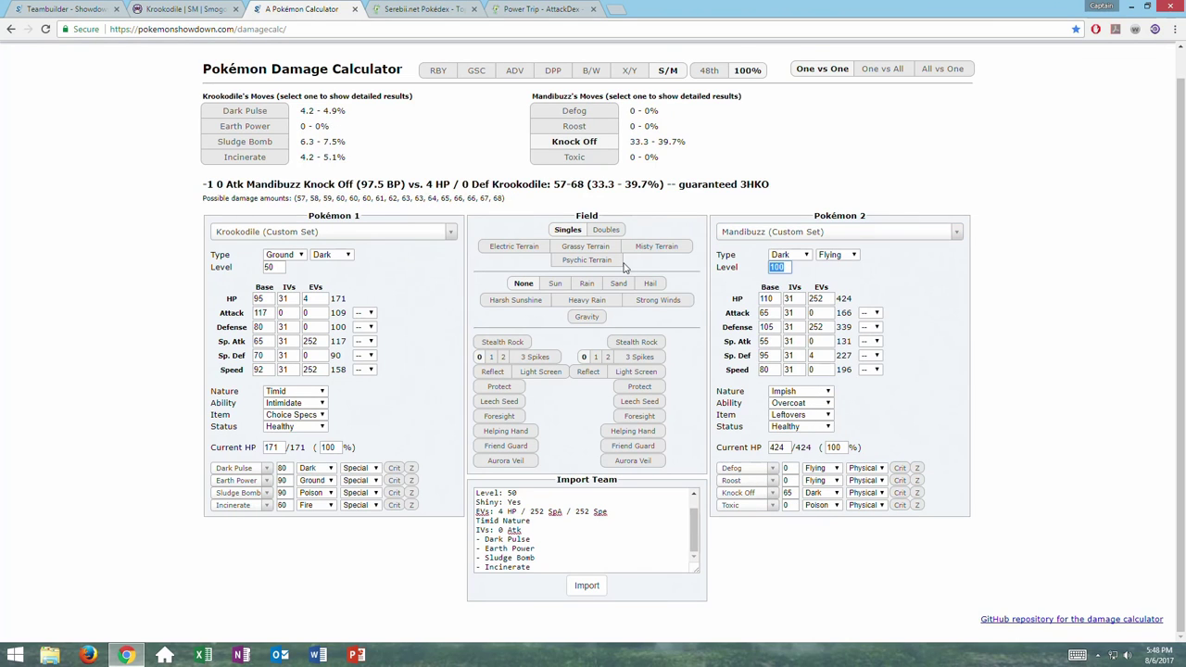
type("50")
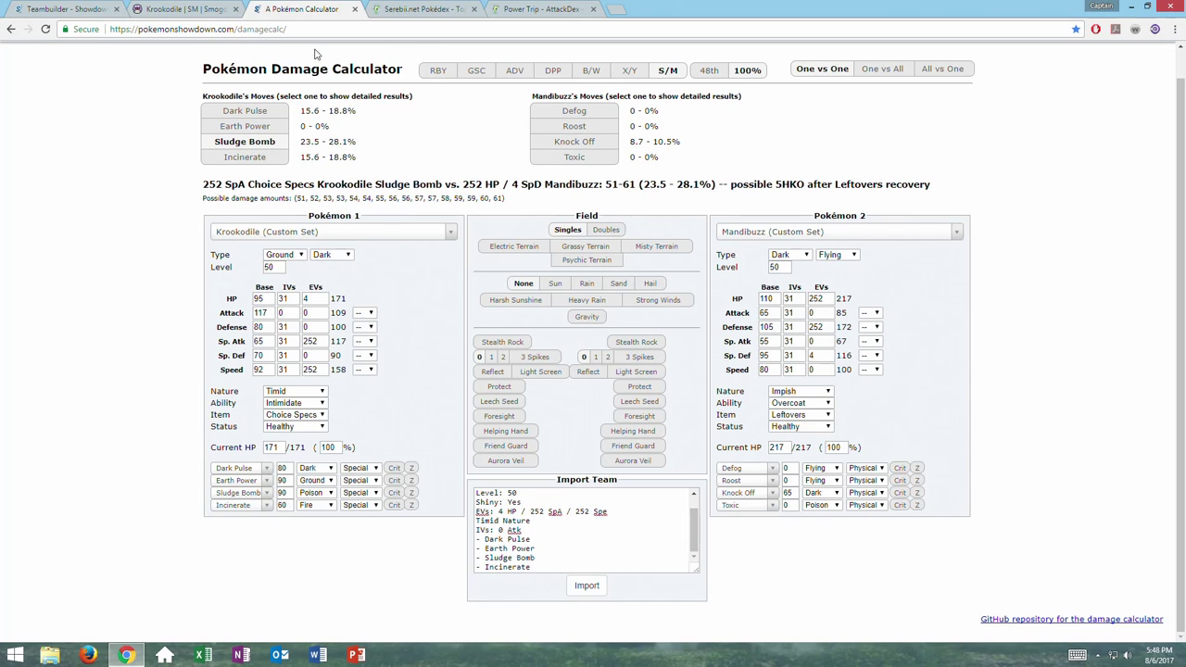
Return to the Teambuilder, leave the Choice Specs Krookodile's export text and show its EVs
left_click(65, 8)
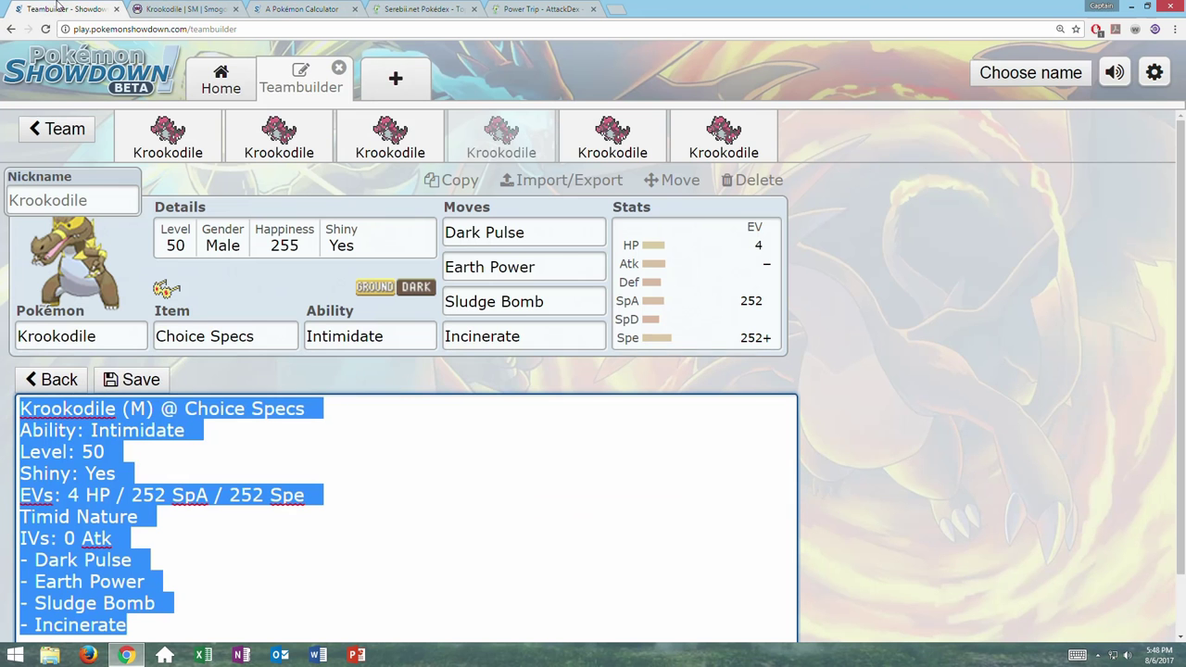
left_click(53, 379)
left_click(694, 318)
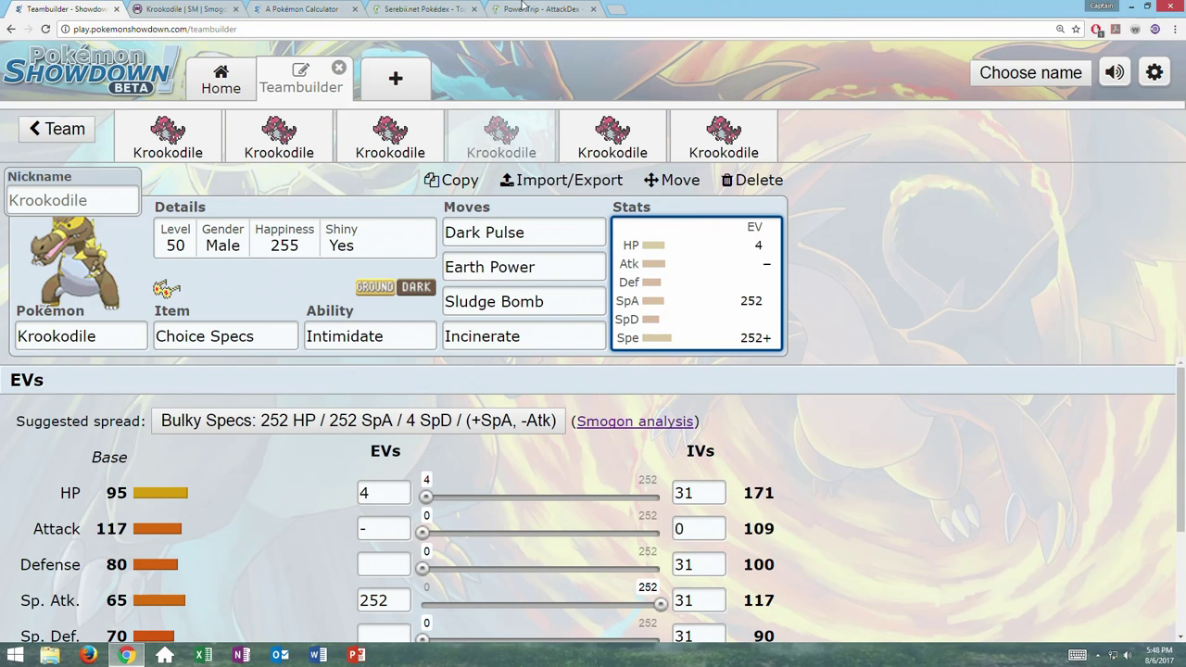
Return to the damage calculator and load Tapu Bulu's OU Swords Dance set as Pokémon 2 at level 50
left_click(466, 9)
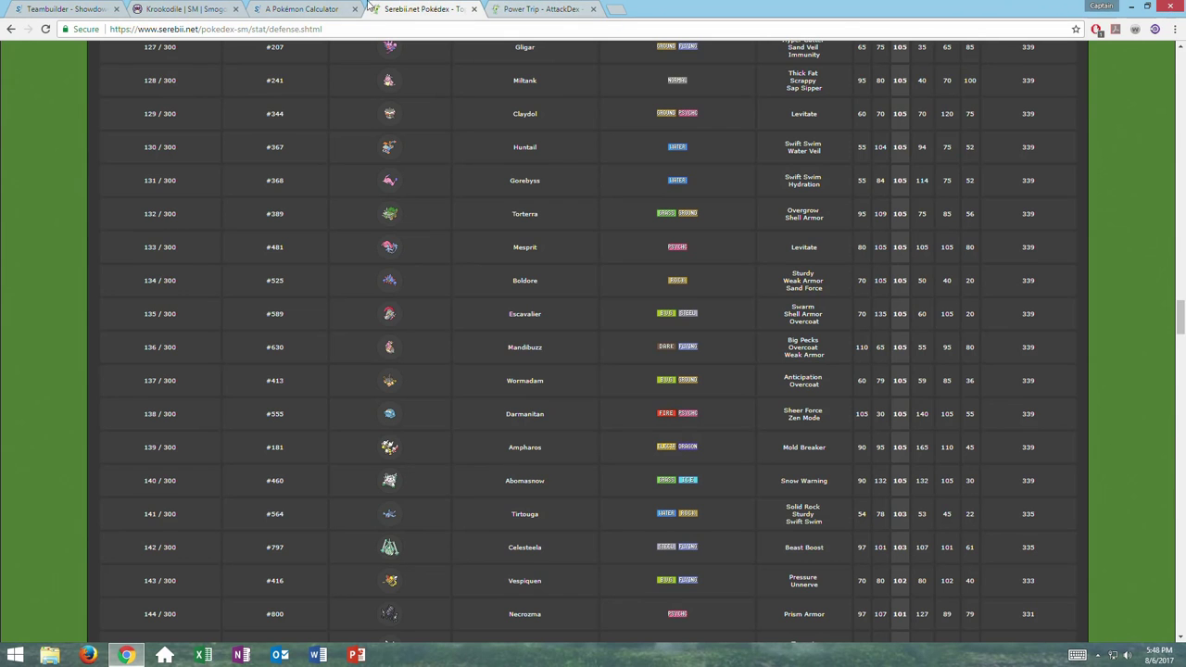
left_click(310, 9)
left_click(838, 233)
type("tapu bul")
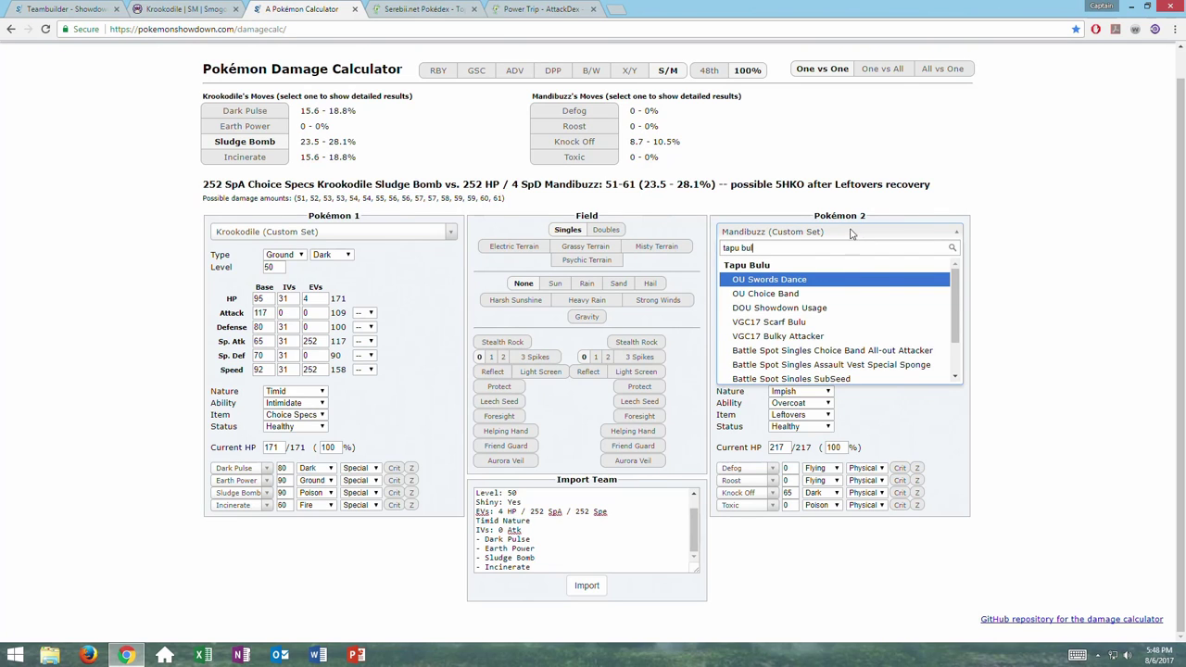
left_click(791, 282)
double_click(775, 267)
type("50")
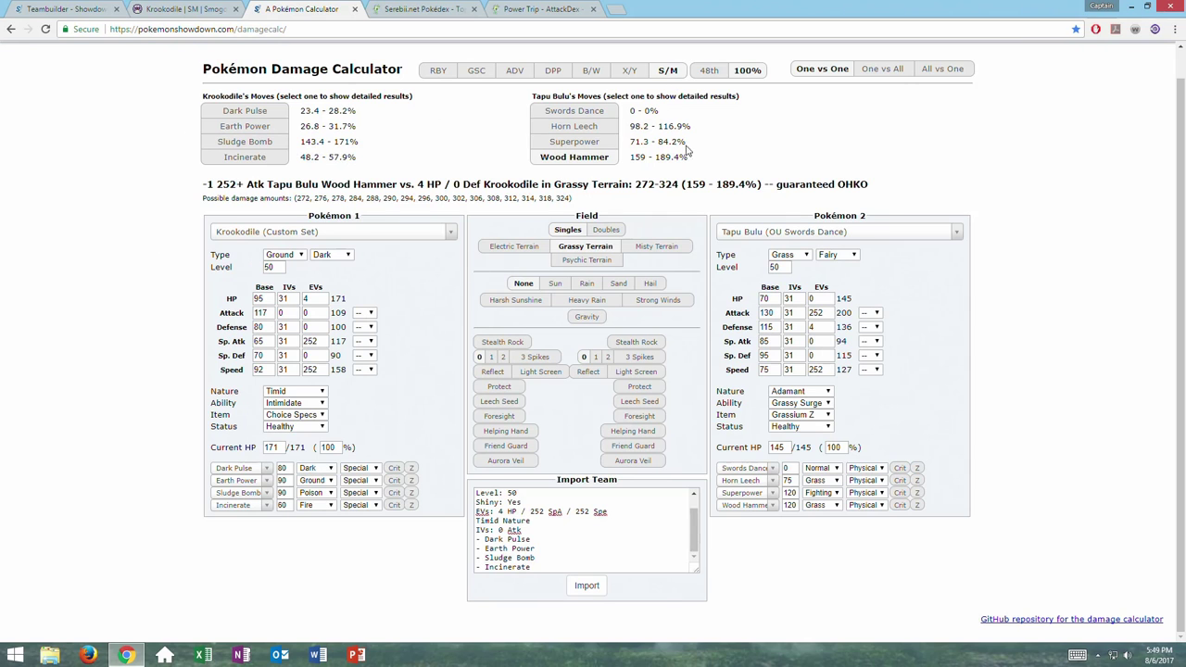
Open the fifth Krookodile set, the Life Orb one, in the Teambuilder and view Iron Tail's details
left_click(58, 8)
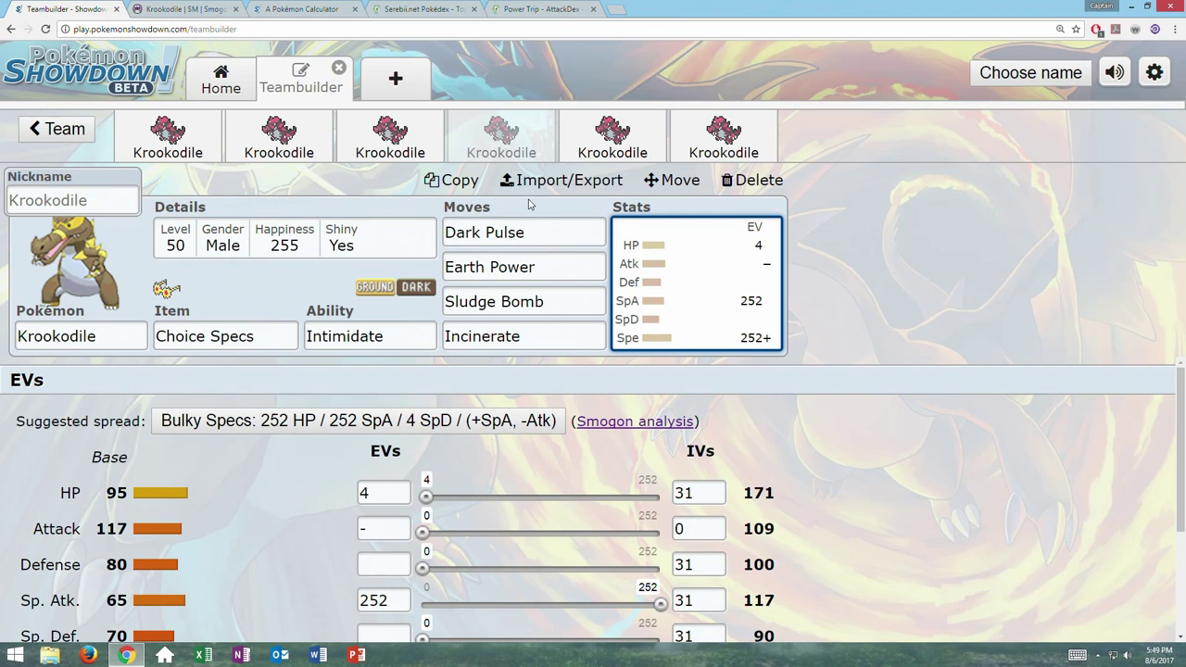
left_click(616, 135)
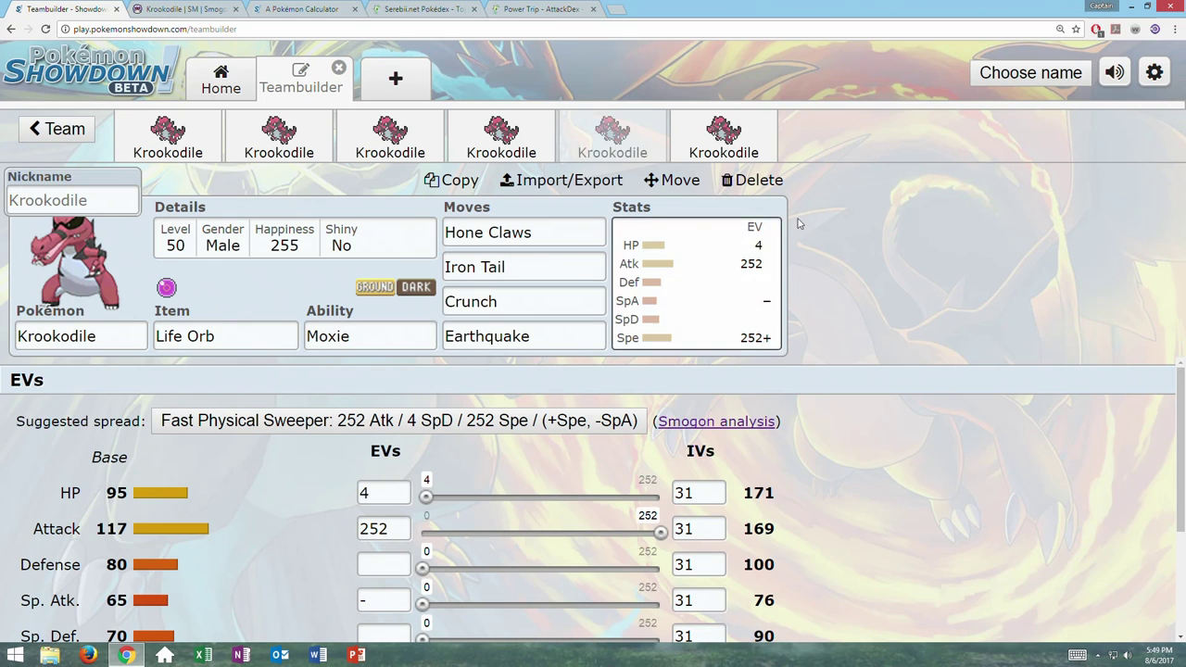
left_click(530, 275)
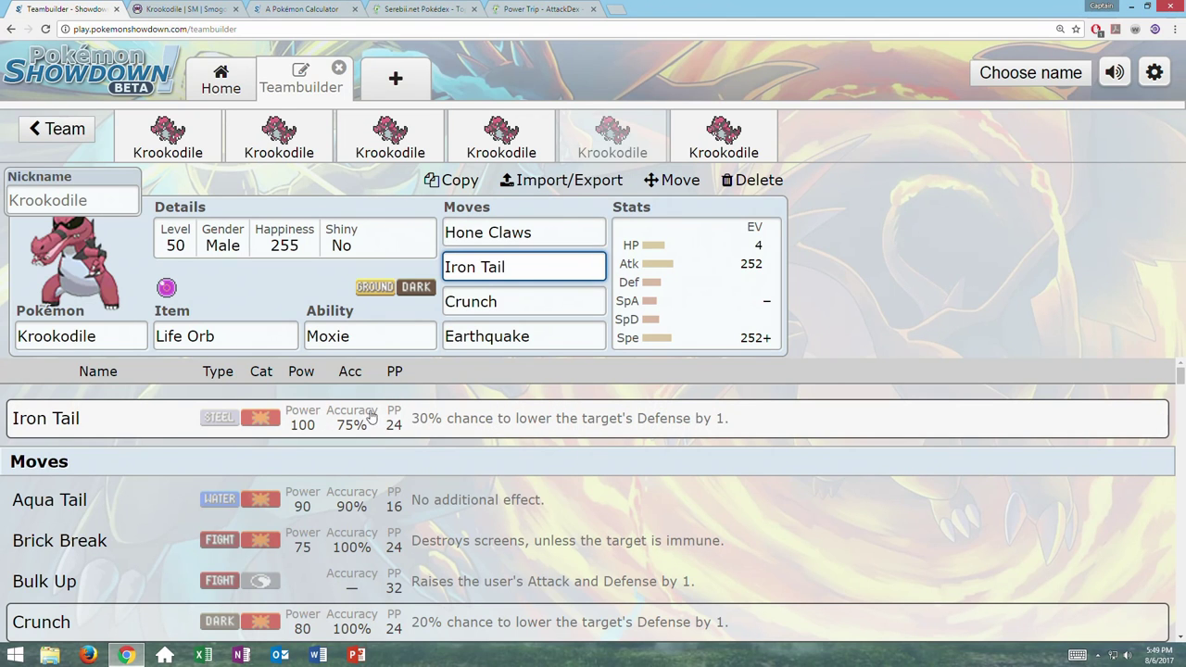
Go back to the Google results and consult the stat stage and accuracy multipliers on Serebii's Stats page
left_click(475, 13)
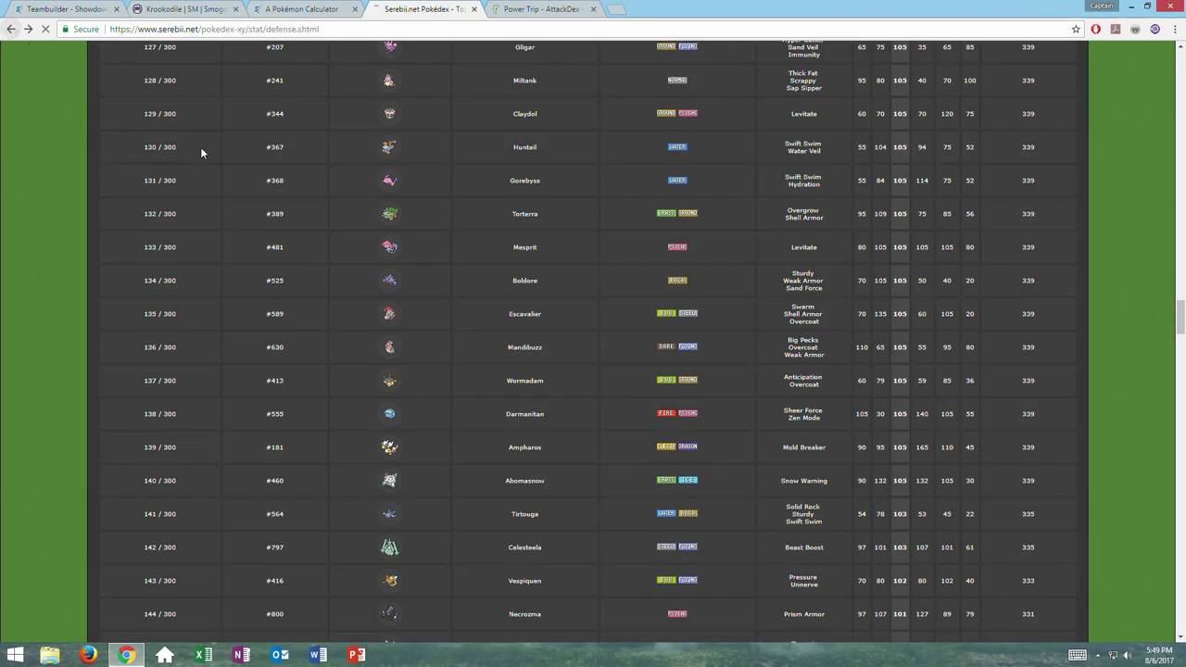
left_click(9, 28)
left_click(12, 29)
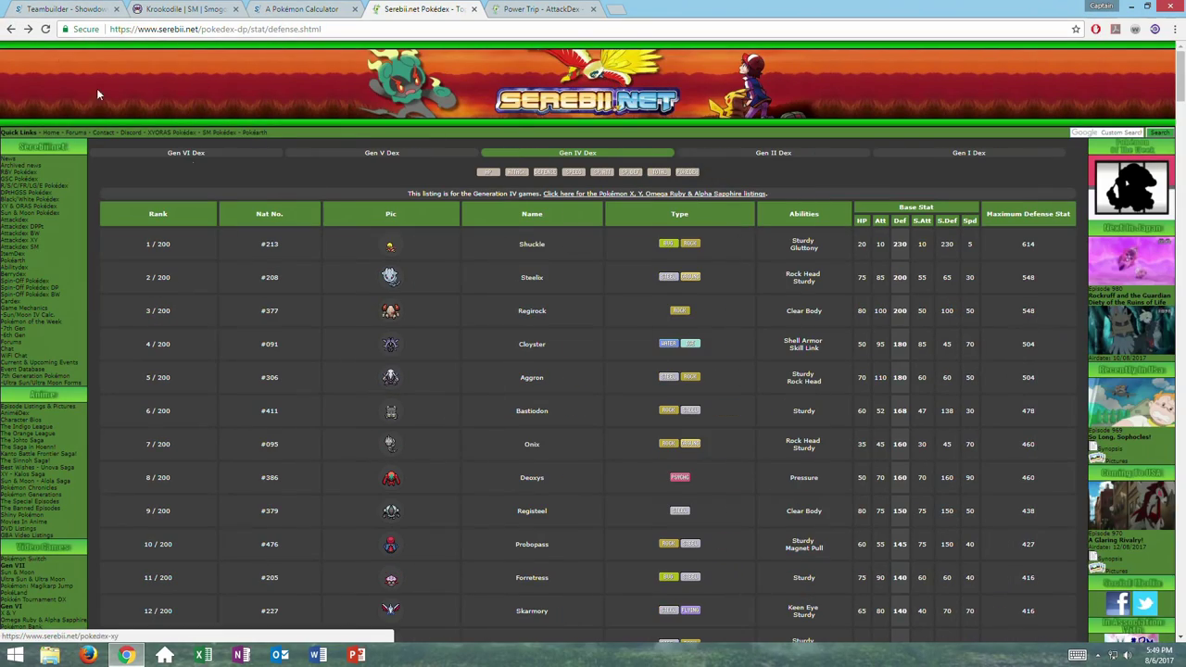
left_click(11, 29)
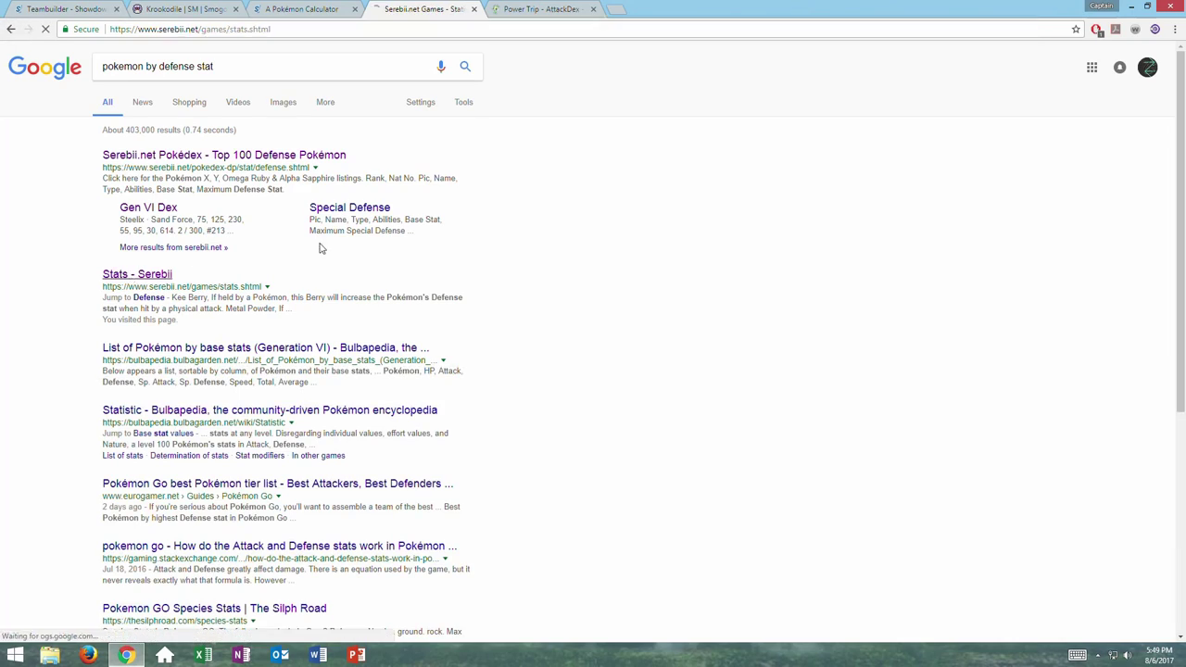
left_click(130, 275)
scroll(482, 305, "down", 5)
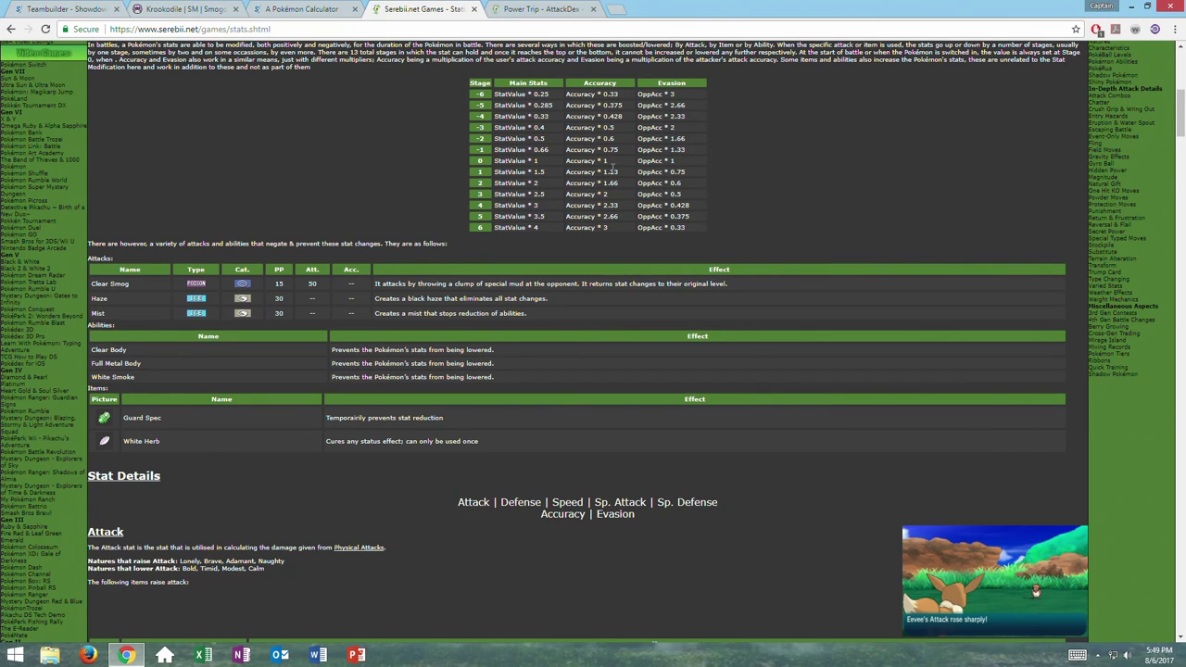
Back in the Teambuilder, review the Life Orb Krookodile's moves, Moxie ability, EV spread and nature
left_click(298, 8)
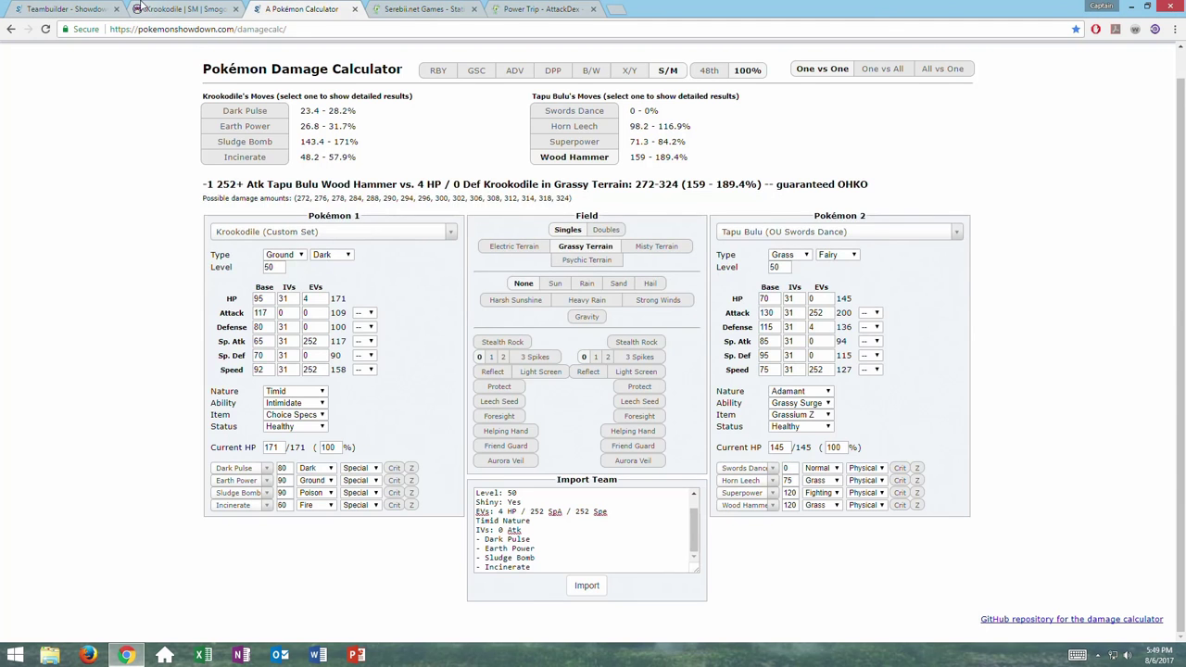
left_click(52, 8)
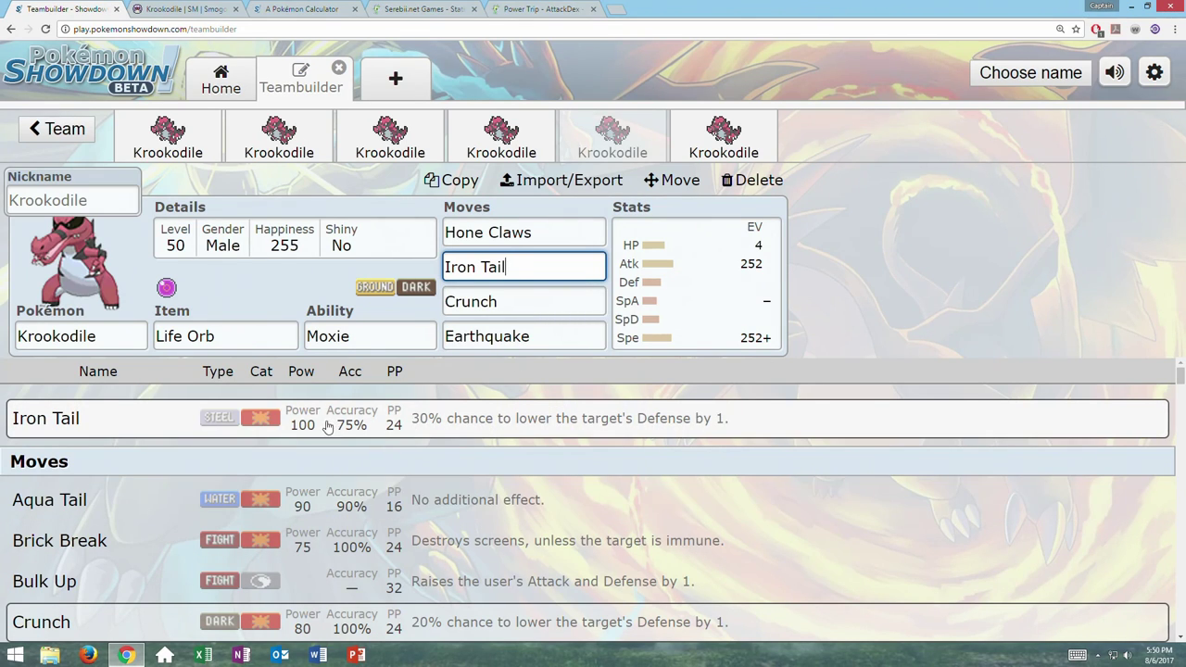
left_click(554, 231)
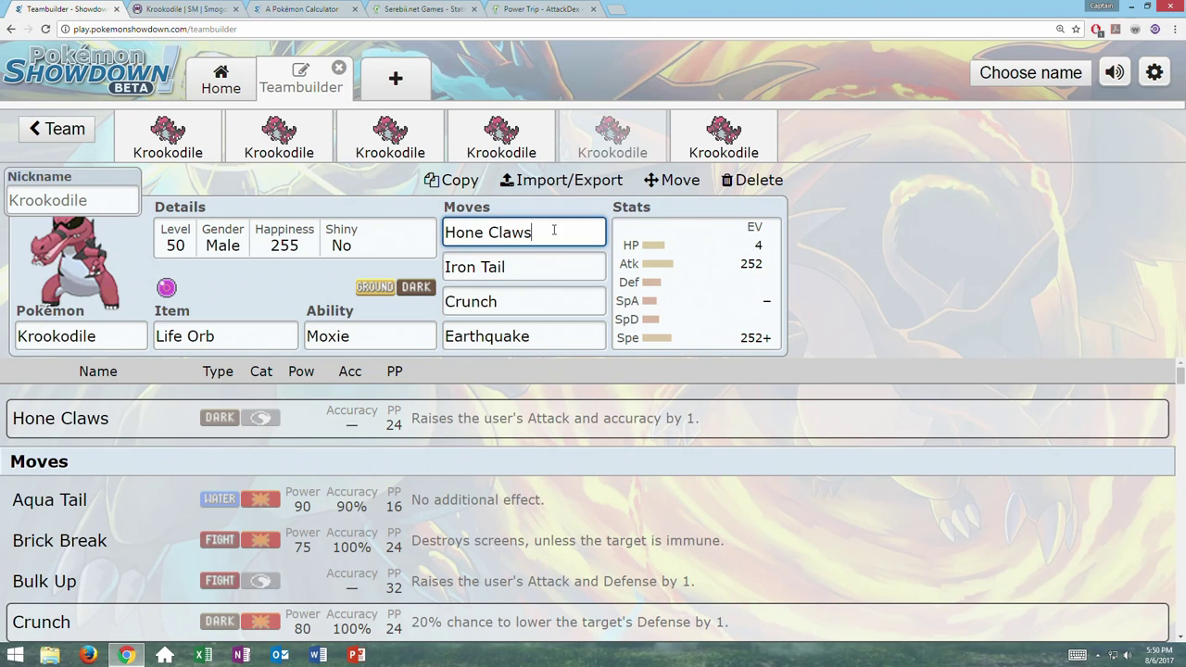
left_click(526, 311)
left_click(523, 335)
left_click(375, 333)
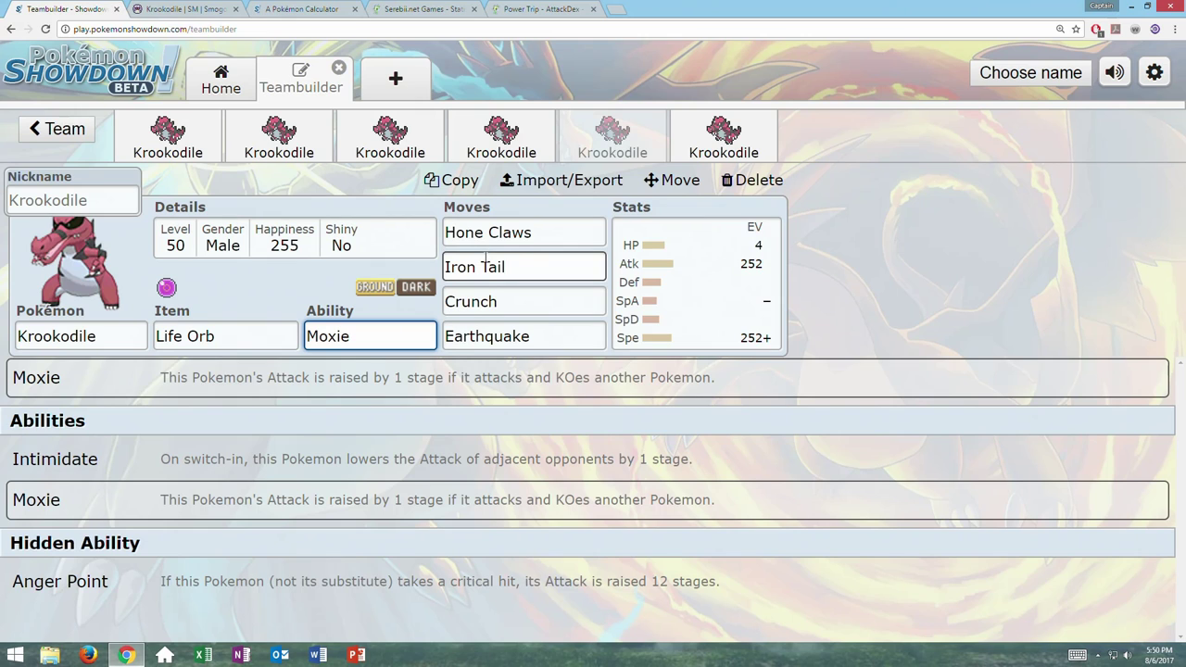
left_click(671, 282)
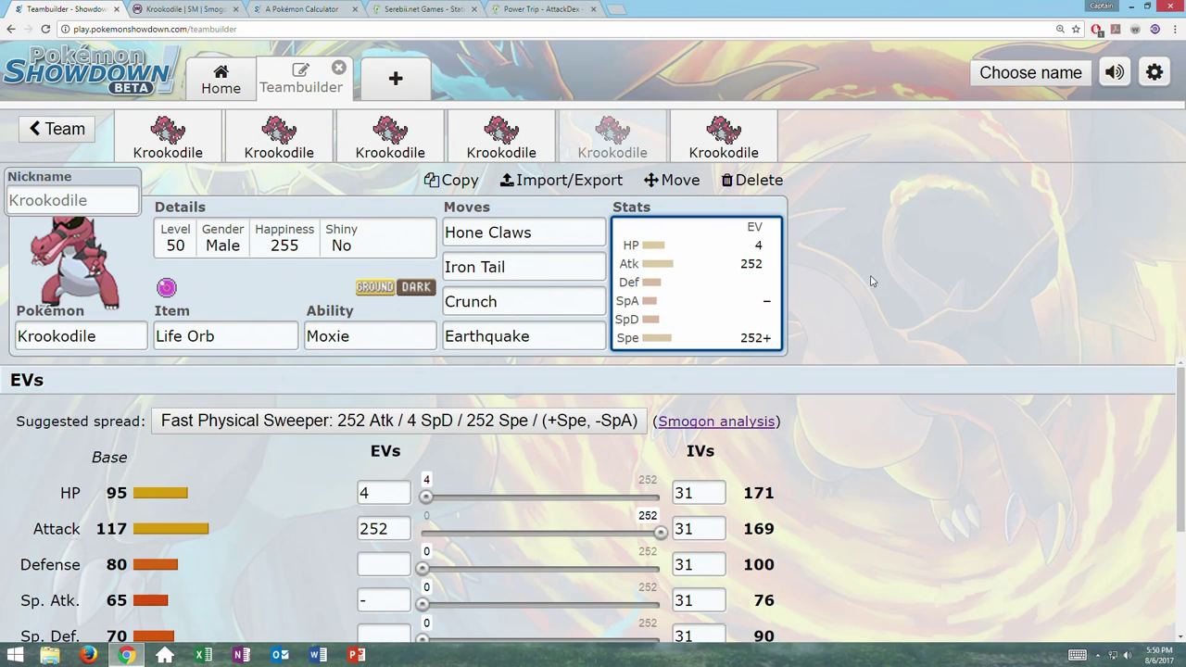
scroll(778, 466, "down", 3)
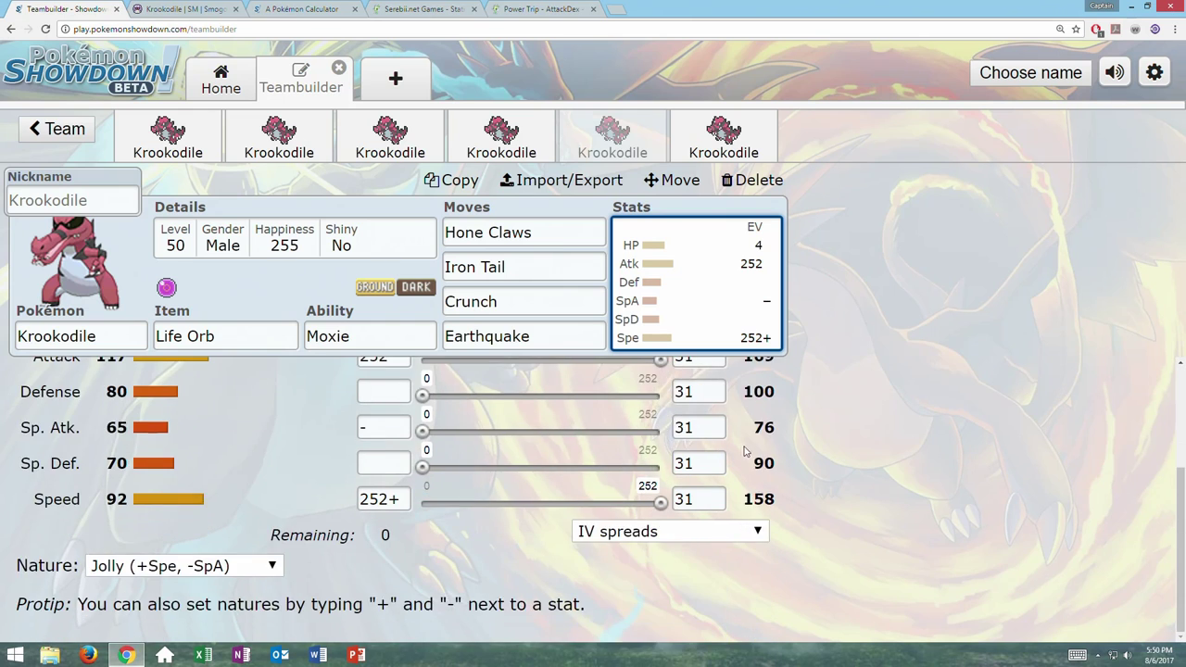
scroll(602, 463, "up", 3)
scroll(389, 446, "down", 2)
scroll(381, 415, "up", 3)
Export the Life Orb Krookodile set, copy its text and import it into the damage calculator in place of the Choice Specs text
left_click(560, 179)
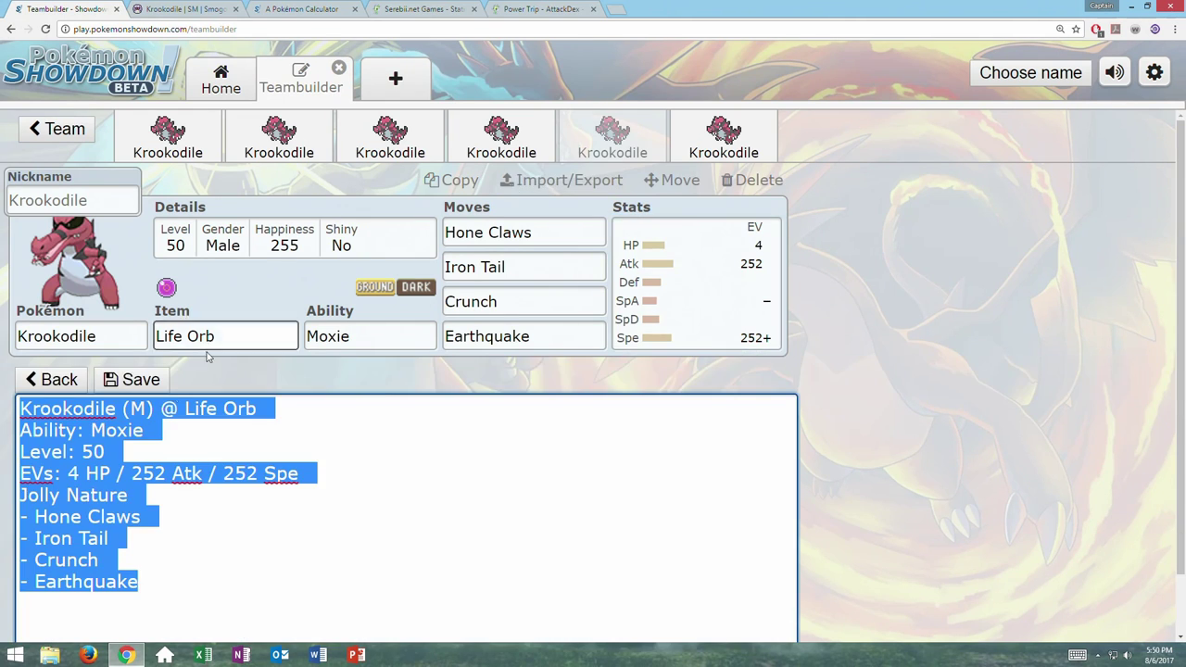
right_click(112, 403)
left_click(119, 438)
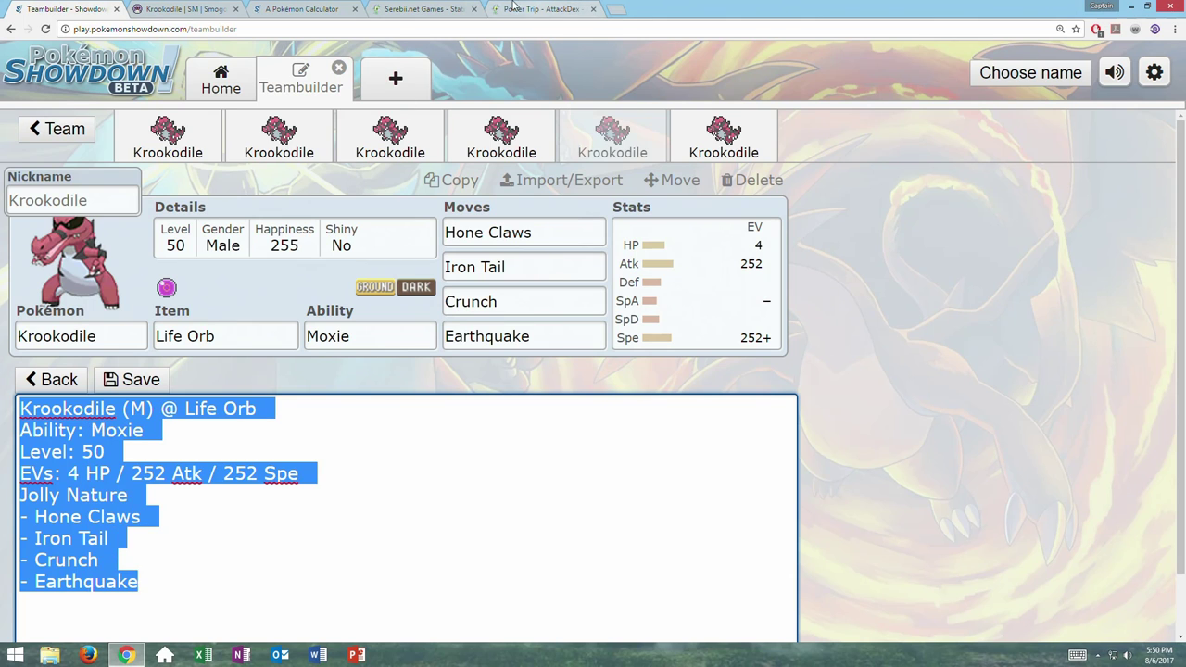
left_click(305, 8)
left_click(547, 569)
key("ctrl+a")
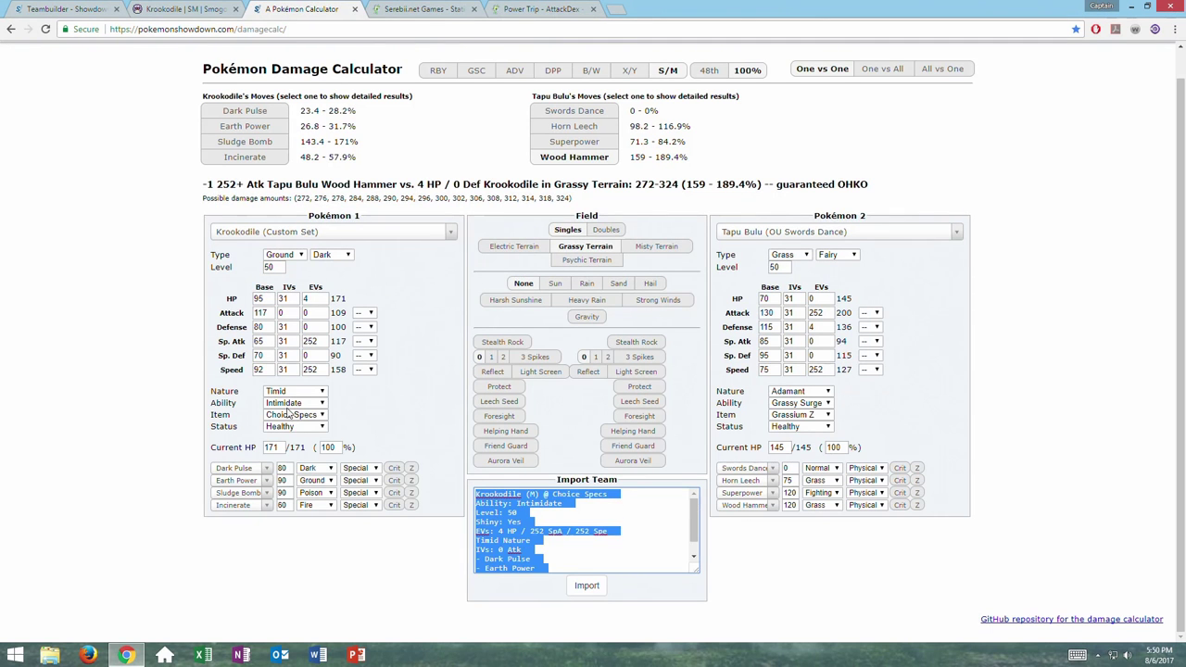
key("ctrl+v")
left_click(586, 585)
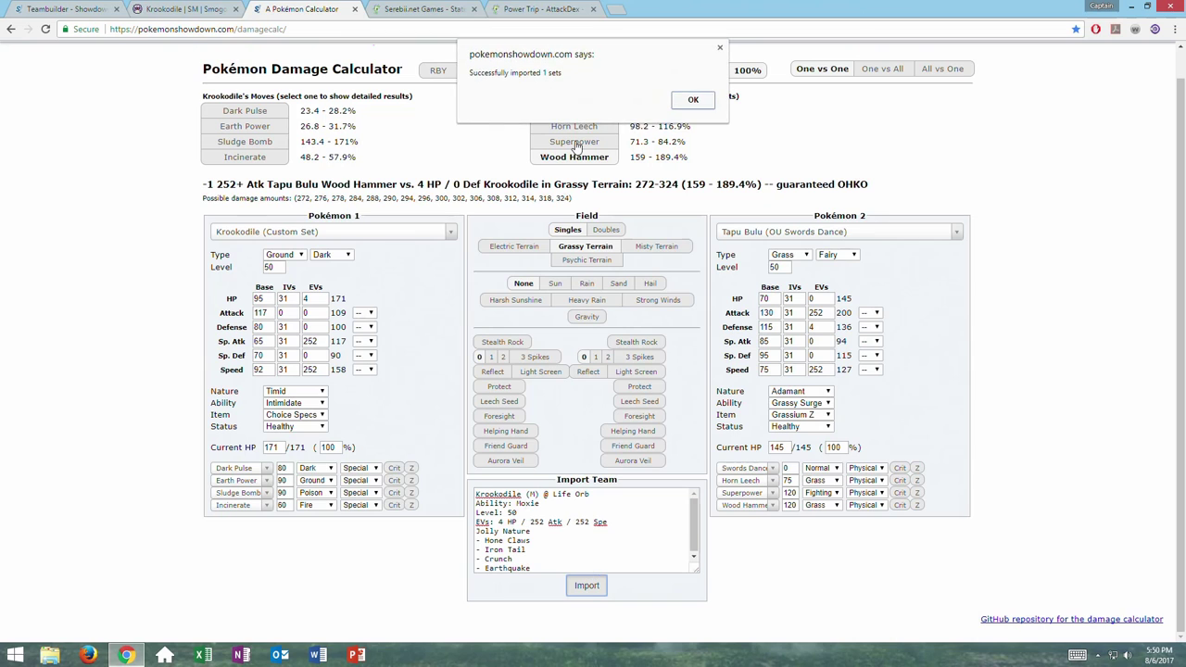
left_click(693, 101)
Load Krookodile's Custom Set as Pokémon 1 and set its Attack boost to +1
left_click(309, 233)
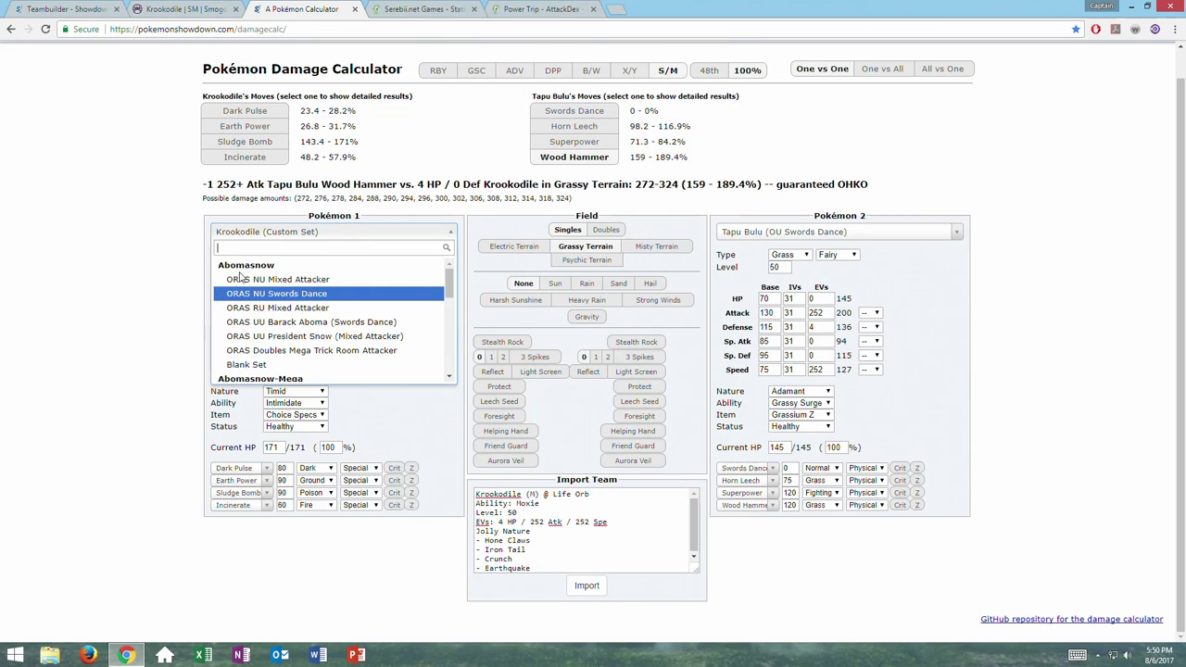
left_click(269, 293)
left_click(257, 234)
type("kroo")
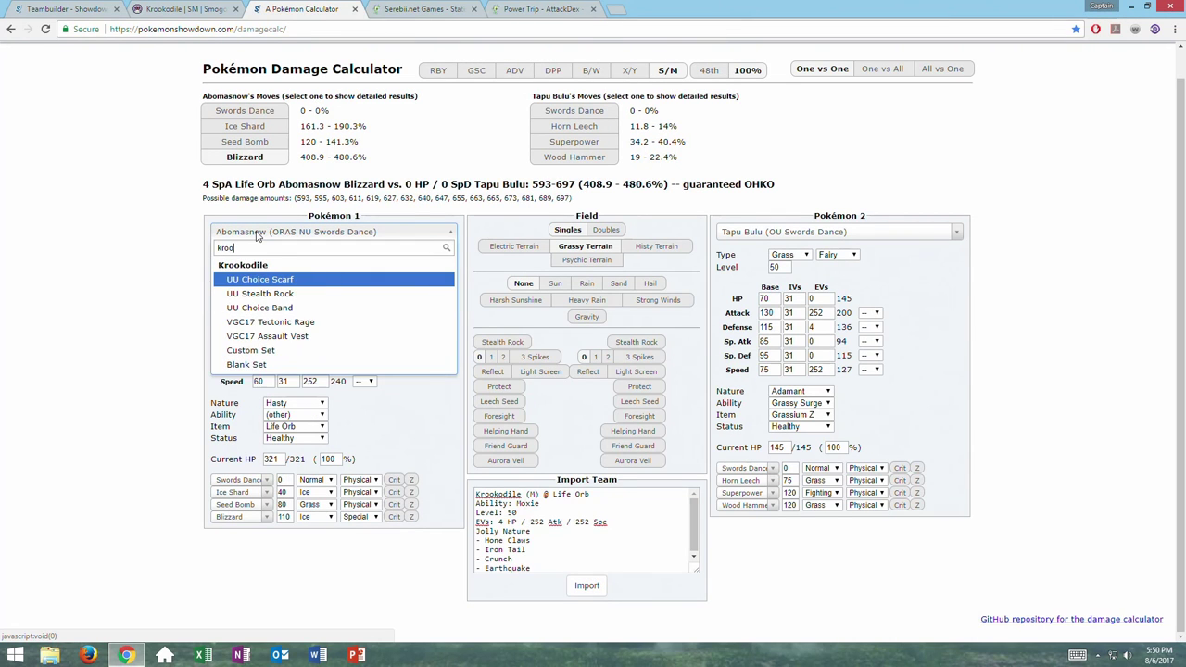
left_click(252, 351)
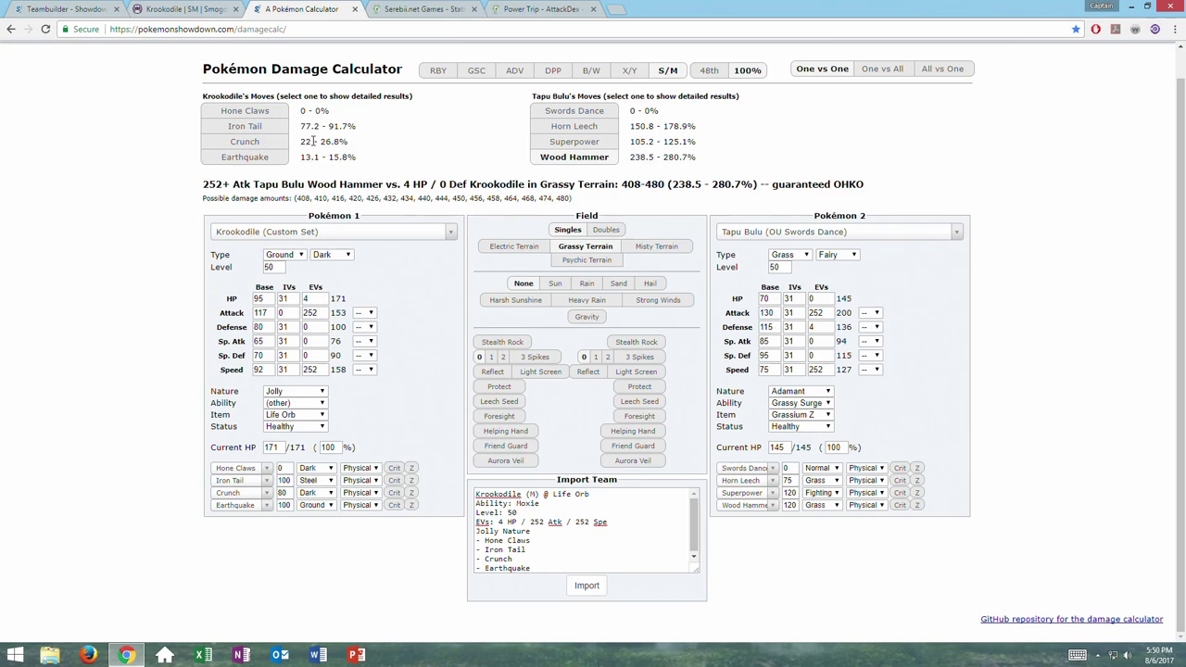
left_click(374, 314)
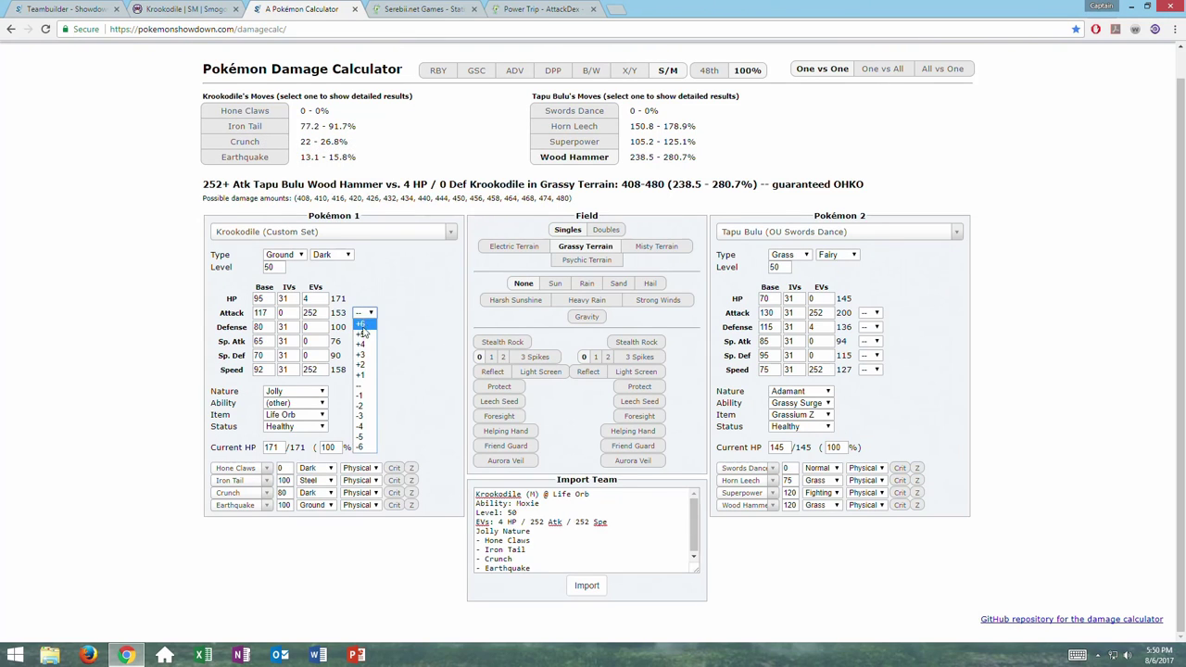
left_click(366, 377)
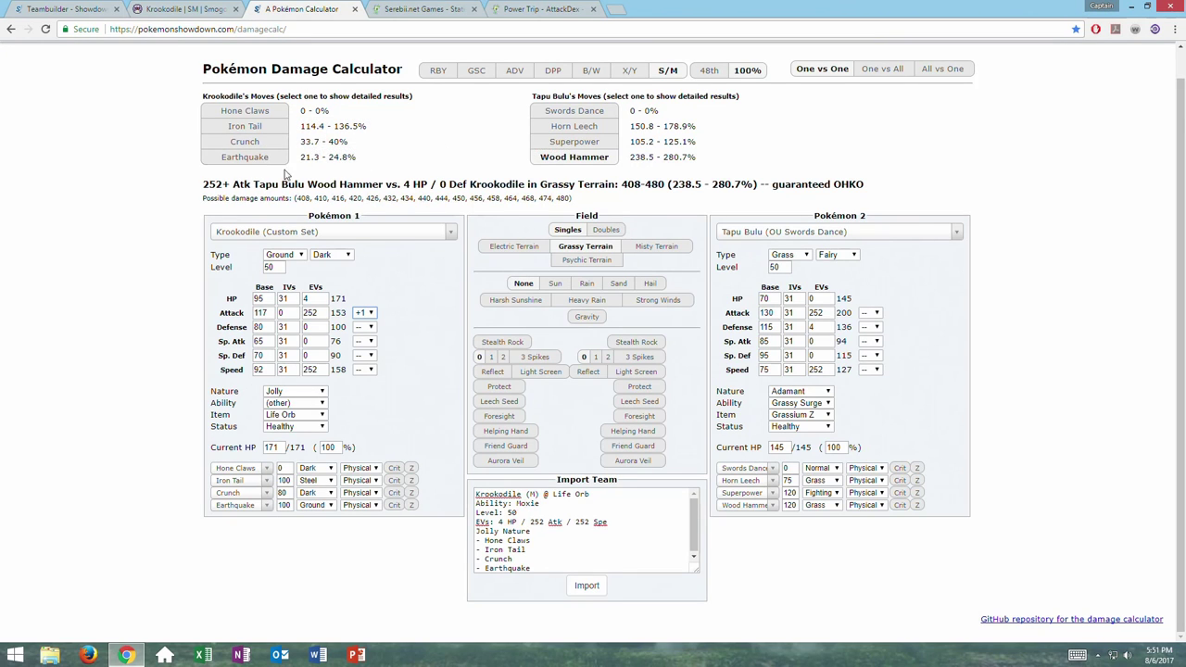
Load Avalugg's ORAS PU Rapid Spin set as Pokémon 2 and set its level to 50
left_click(778, 233)
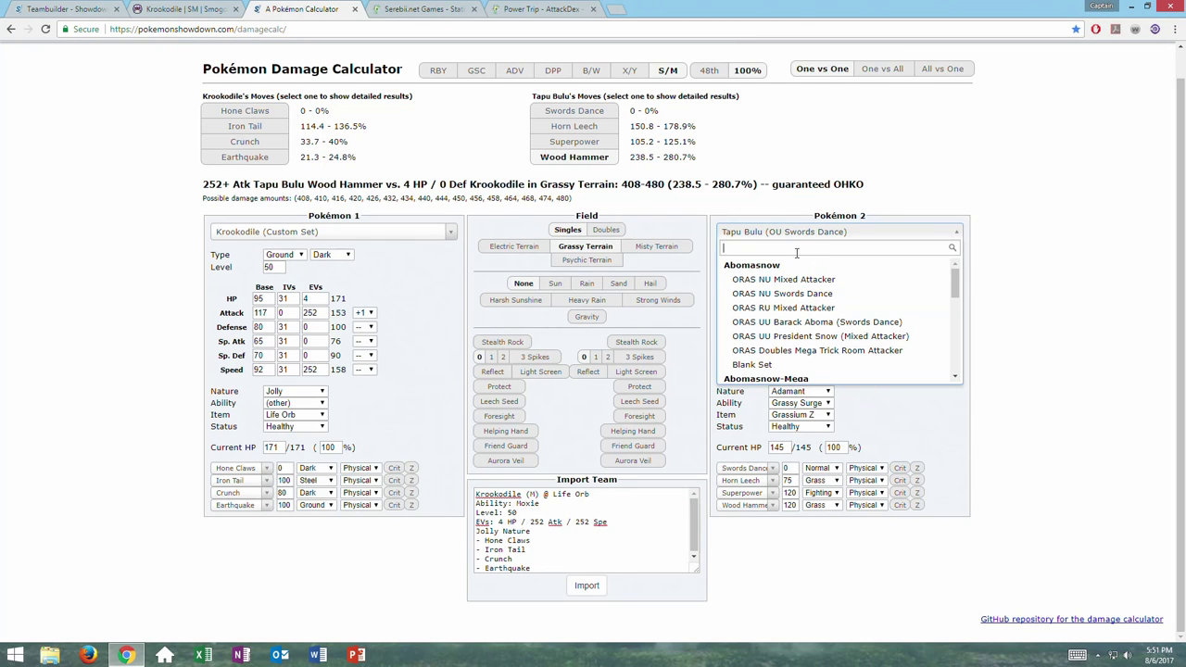
type("av")
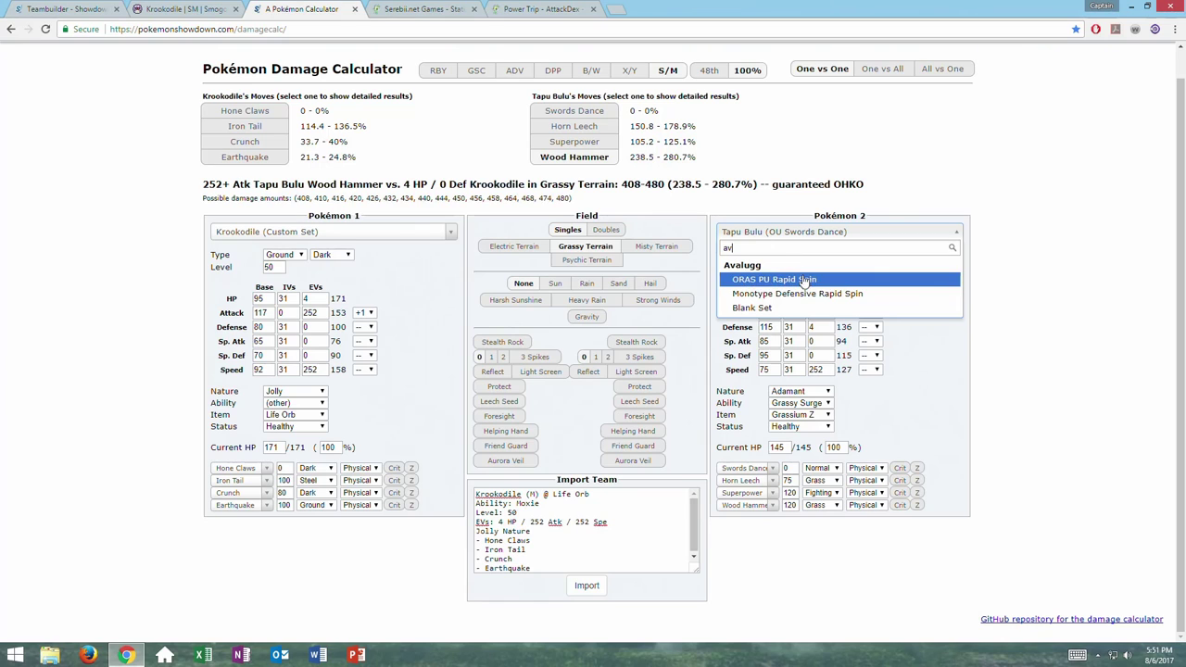
left_click(804, 281)
double_click(783, 268)
type("50")
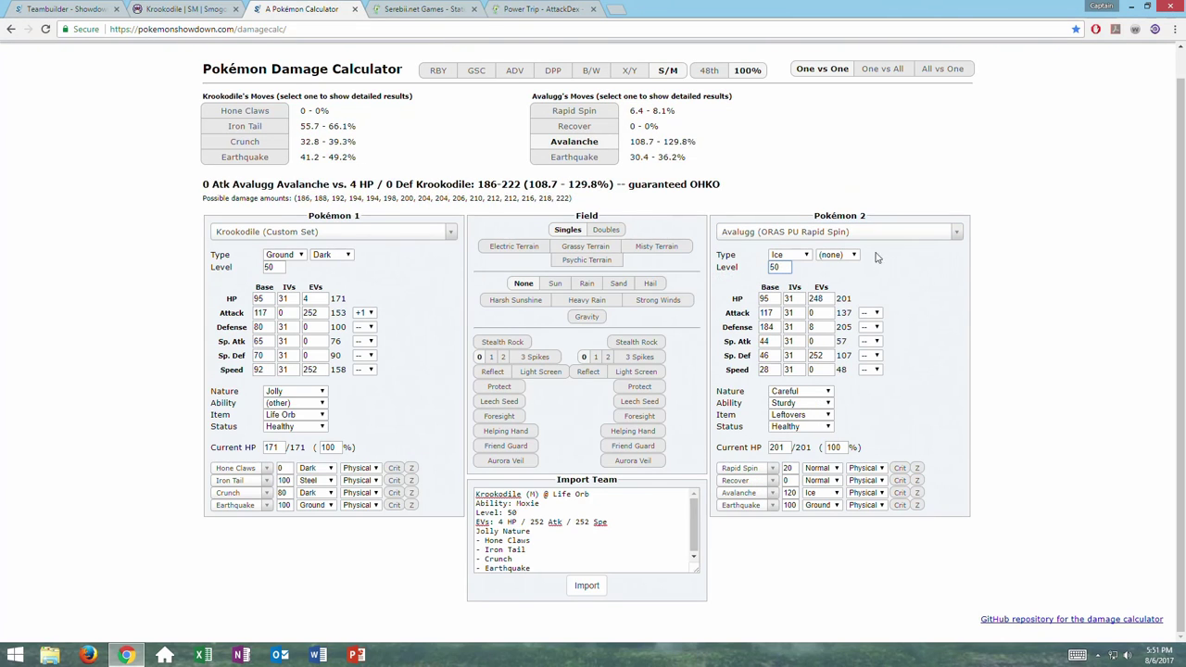
left_click(909, 300)
Open Serebii's Gen VII ranking of Pokémon by Defense stat and look through it for another bulky opponent
left_click(821, 233)
key("ctrl+Tab")
left_click(509, 7)
left_click(425, 8)
left_click(11, 29)
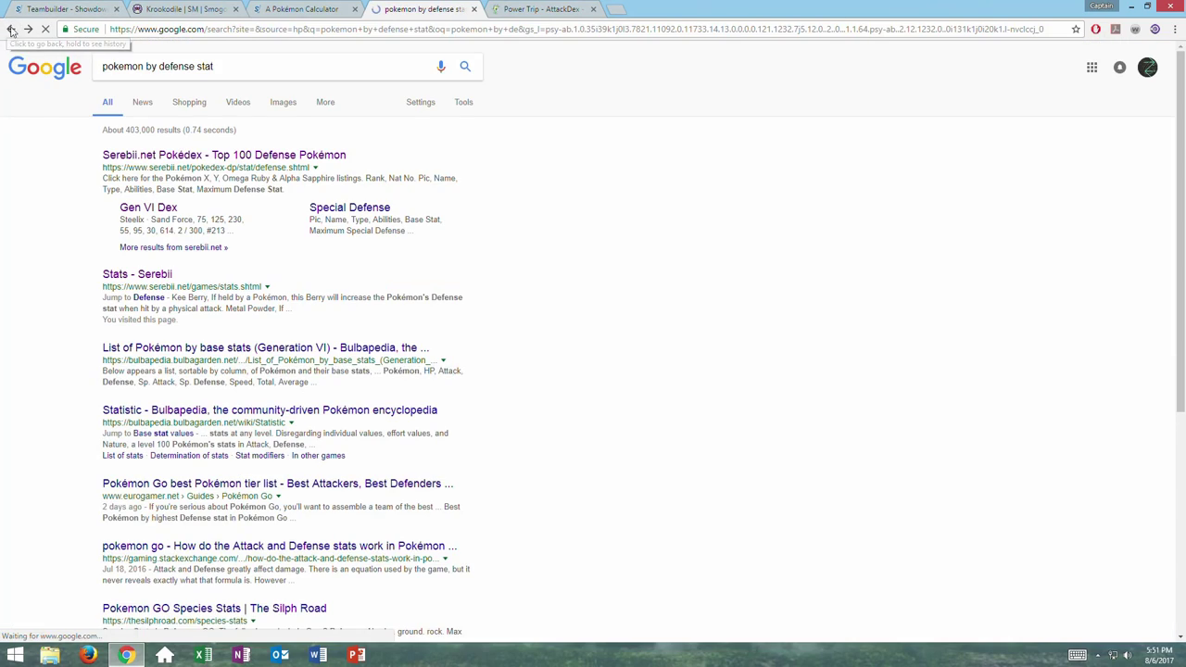
left_click(190, 156)
left_click(185, 154)
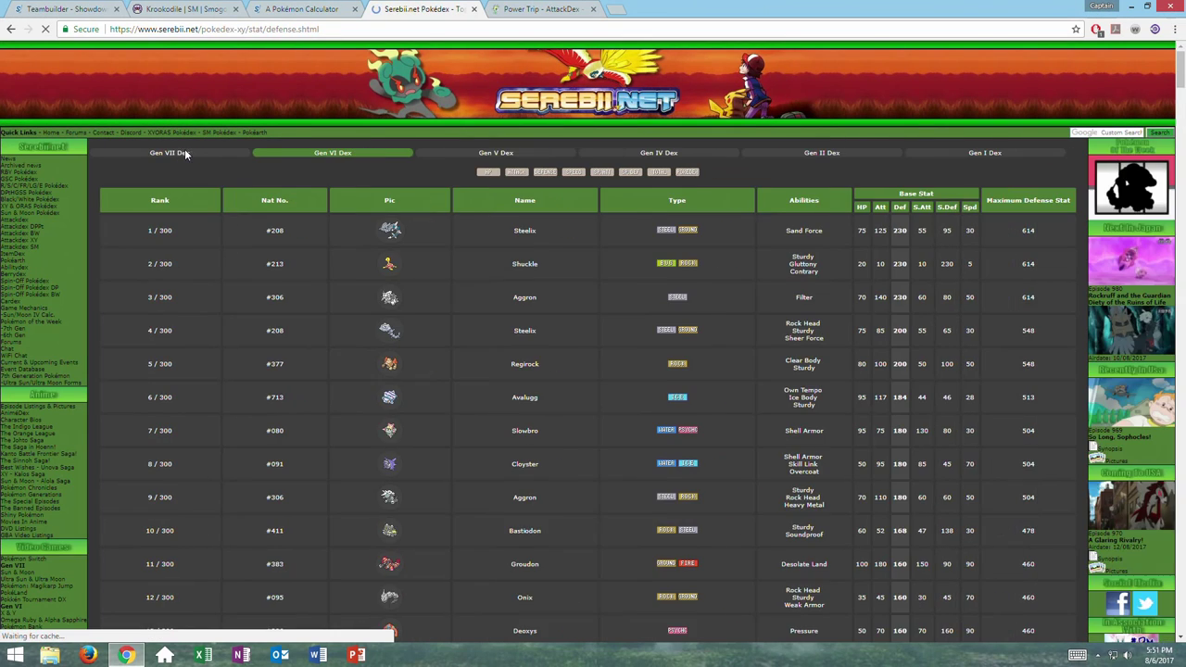
scroll(464, 251, "down", 1)
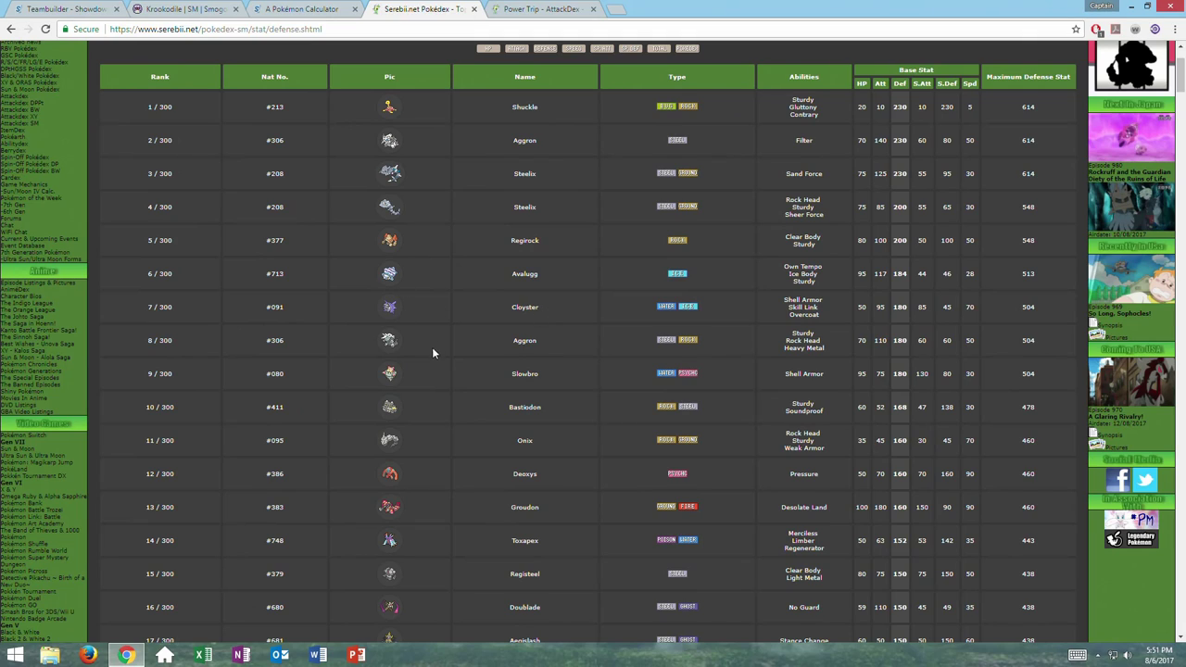
scroll(431, 357, "down", 10)
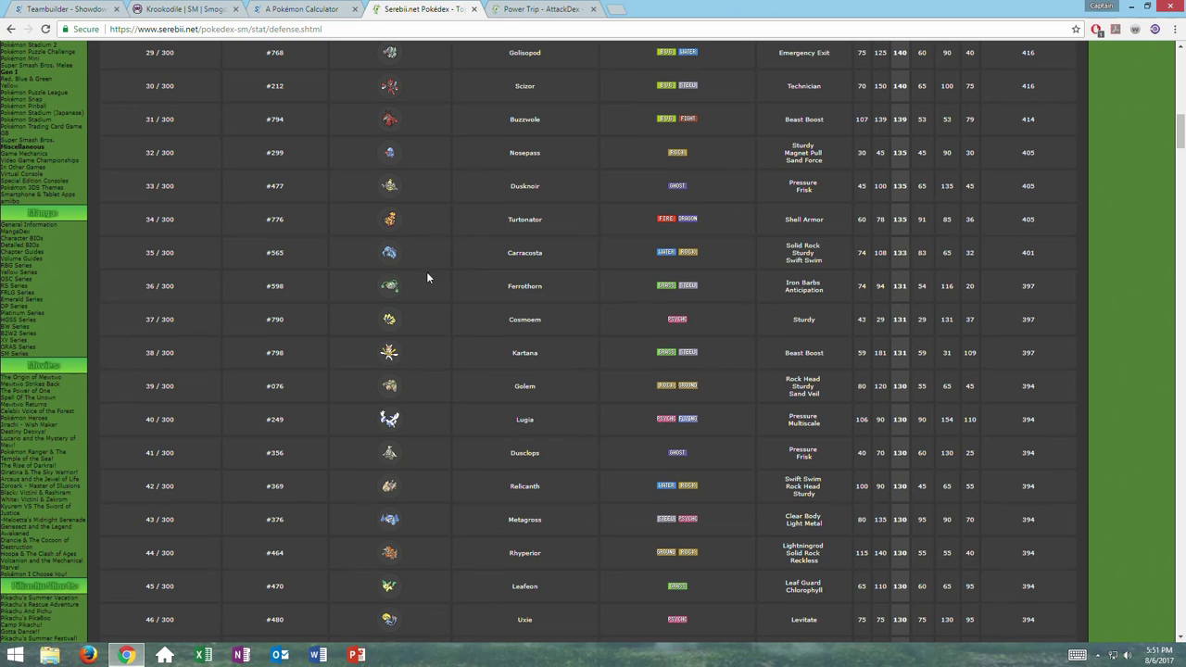
scroll(511, 408, "down", 3)
scroll(487, 269, "down", 2)
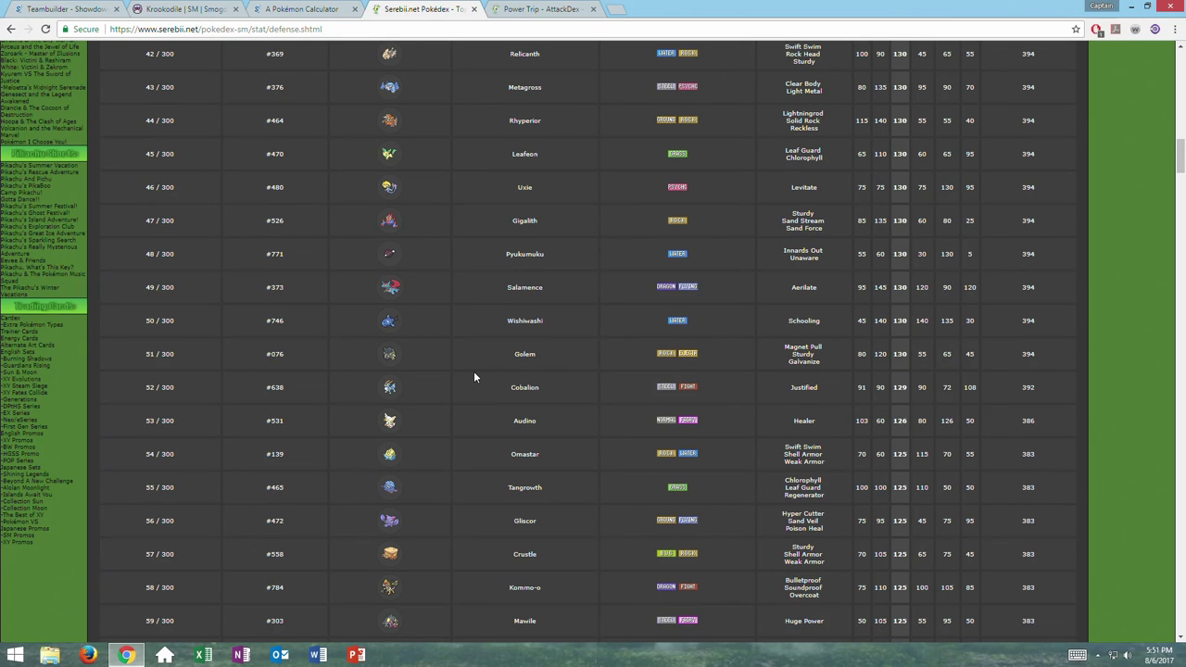
scroll(473, 375, "down", 2)
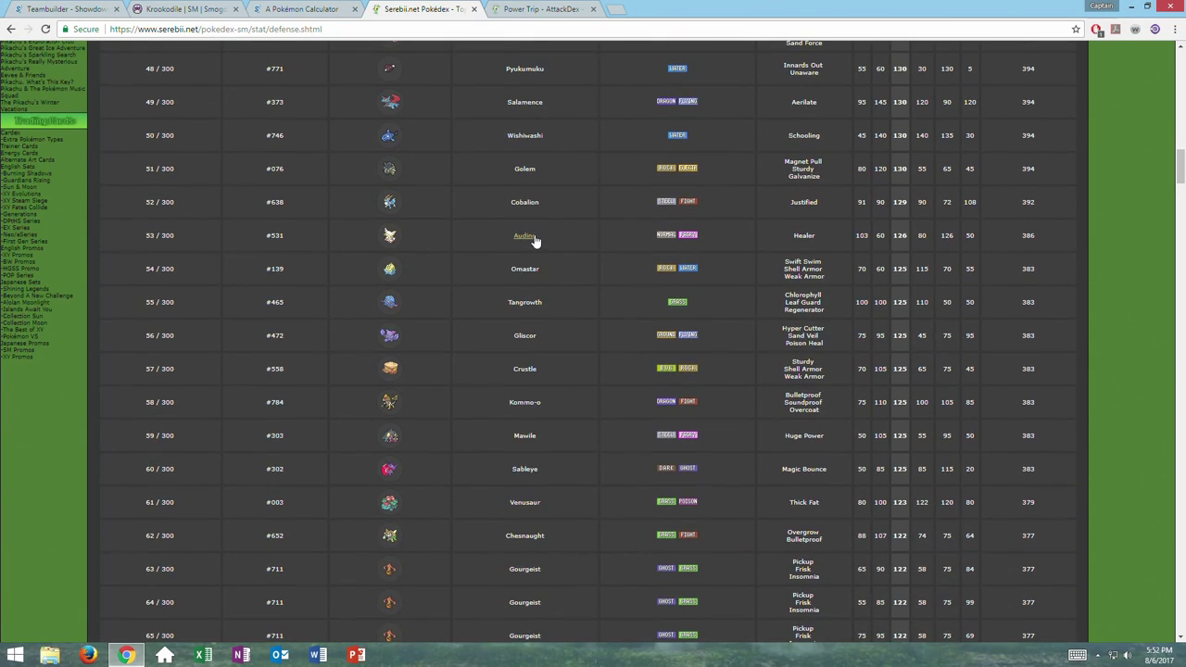
Back in the damage calculator, load Audino-Mega's Raynel set as Pokémon 2
key("ctrl+shift+Tab")
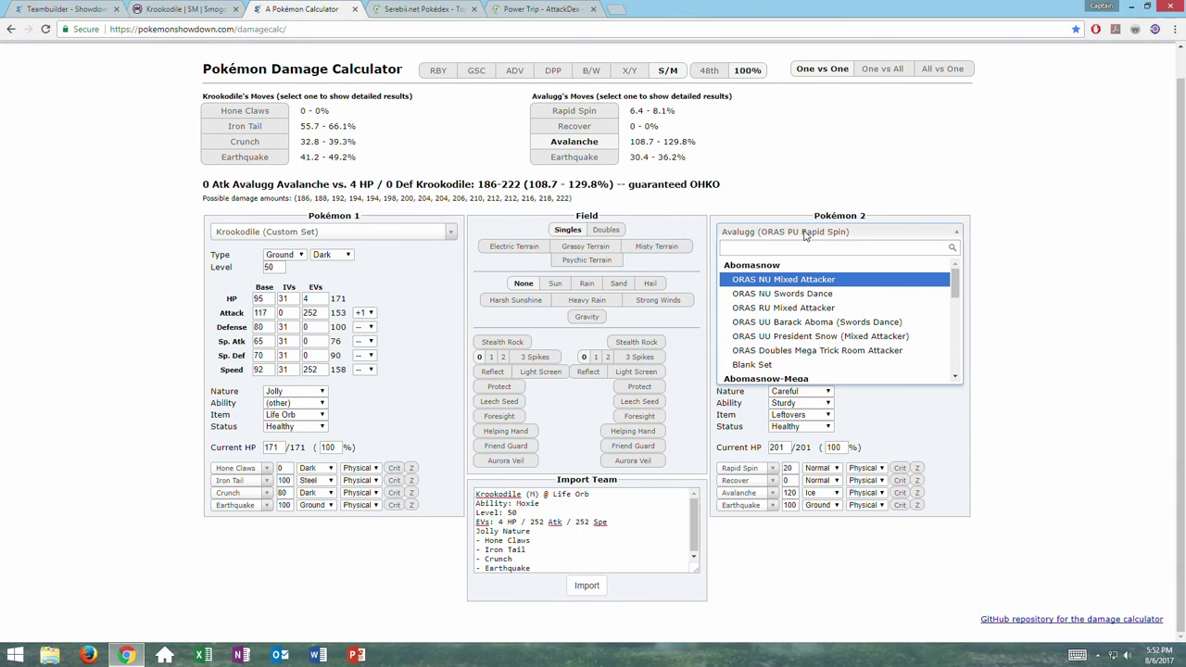
type("aud")
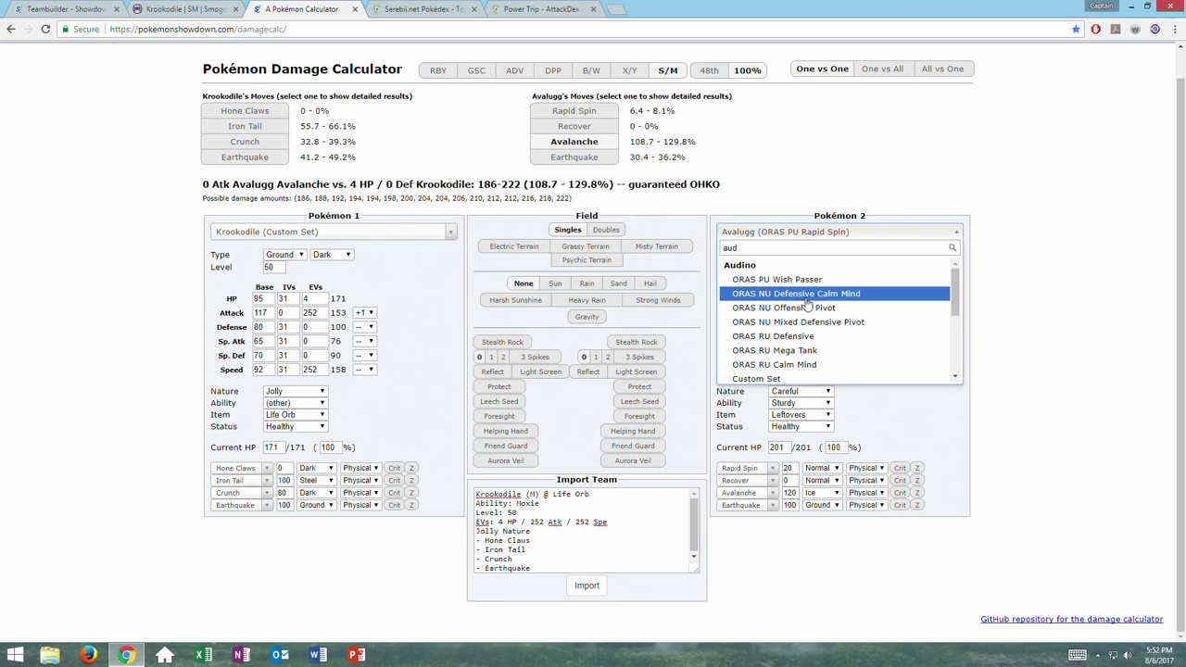
scroll(788, 306, "down", 2)
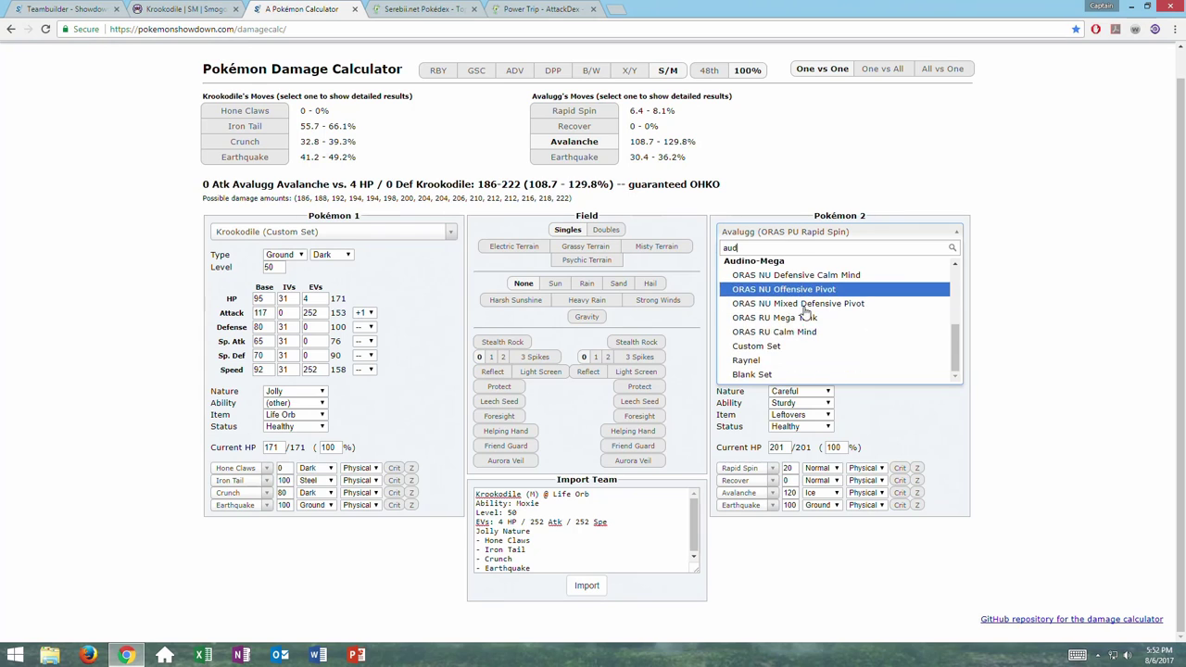
left_click(747, 360)
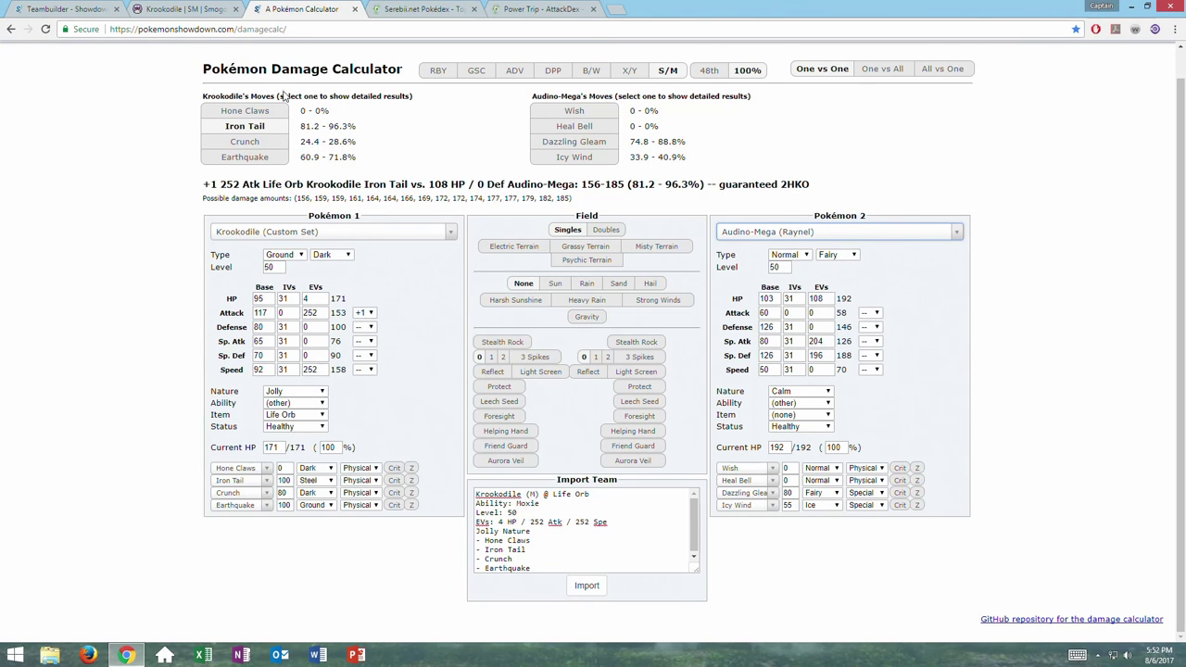
In the Teambuilder, open the Assault Vest Krookodile and set its EVs to 4 HP and 252 Attack
left_click(79, 8)
left_click(47, 305)
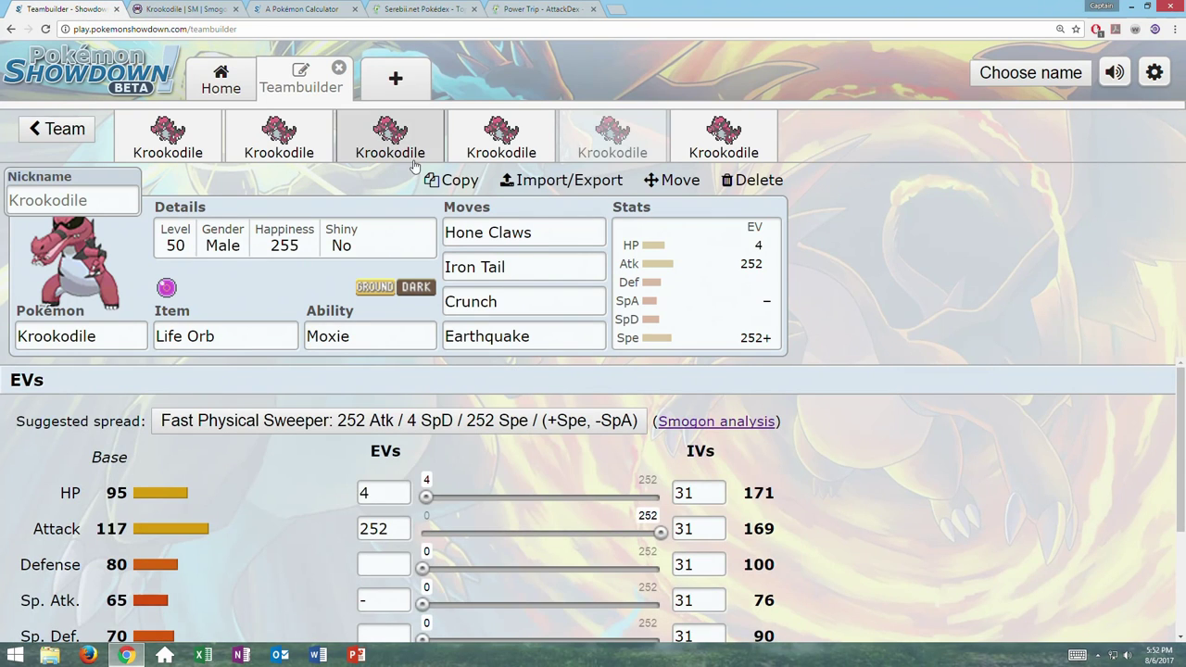
left_click(721, 137)
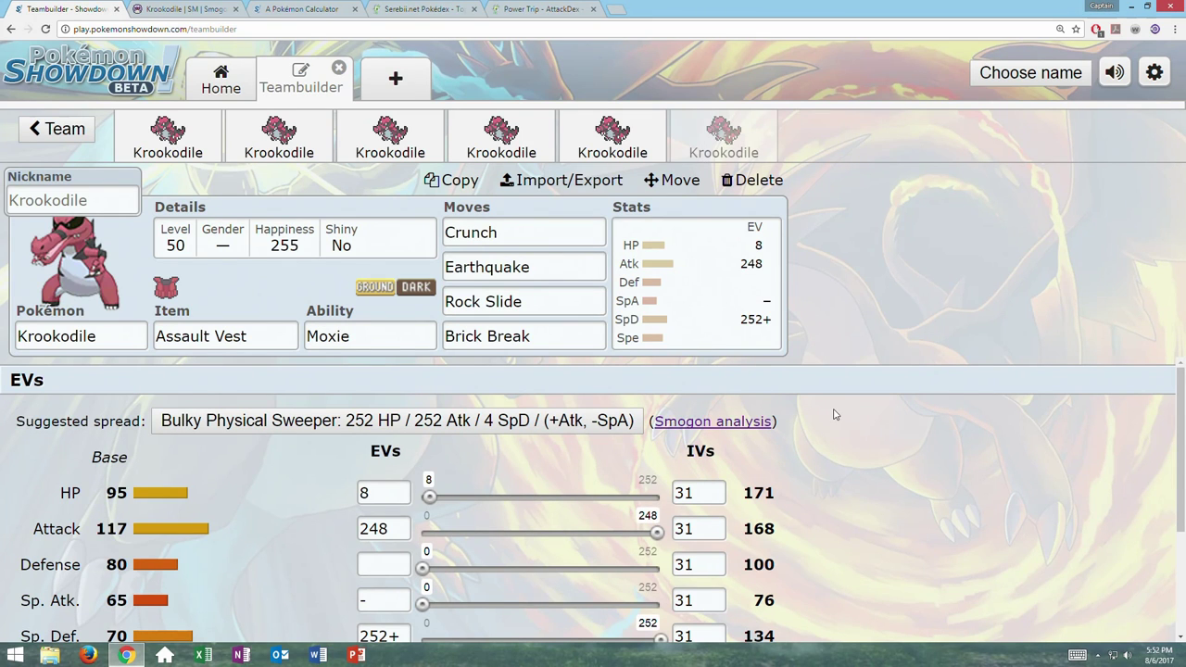
scroll(832, 419, "down", 3)
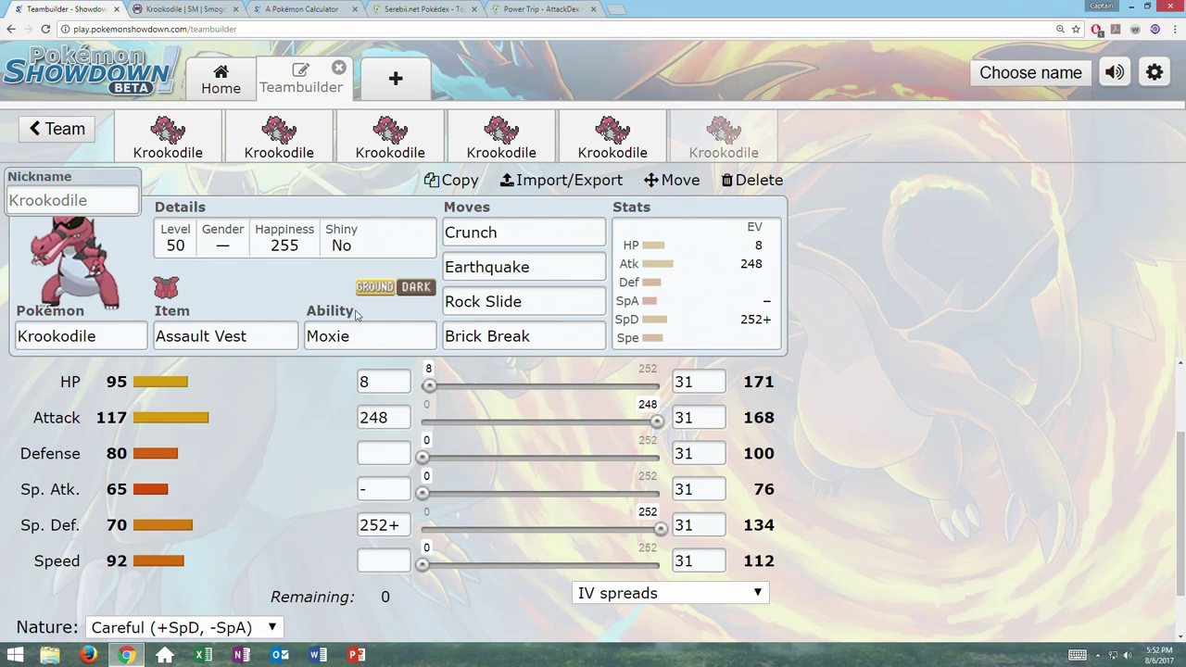
left_click_drag(431, 387, 431, 392)
key("Tab")
type("252")
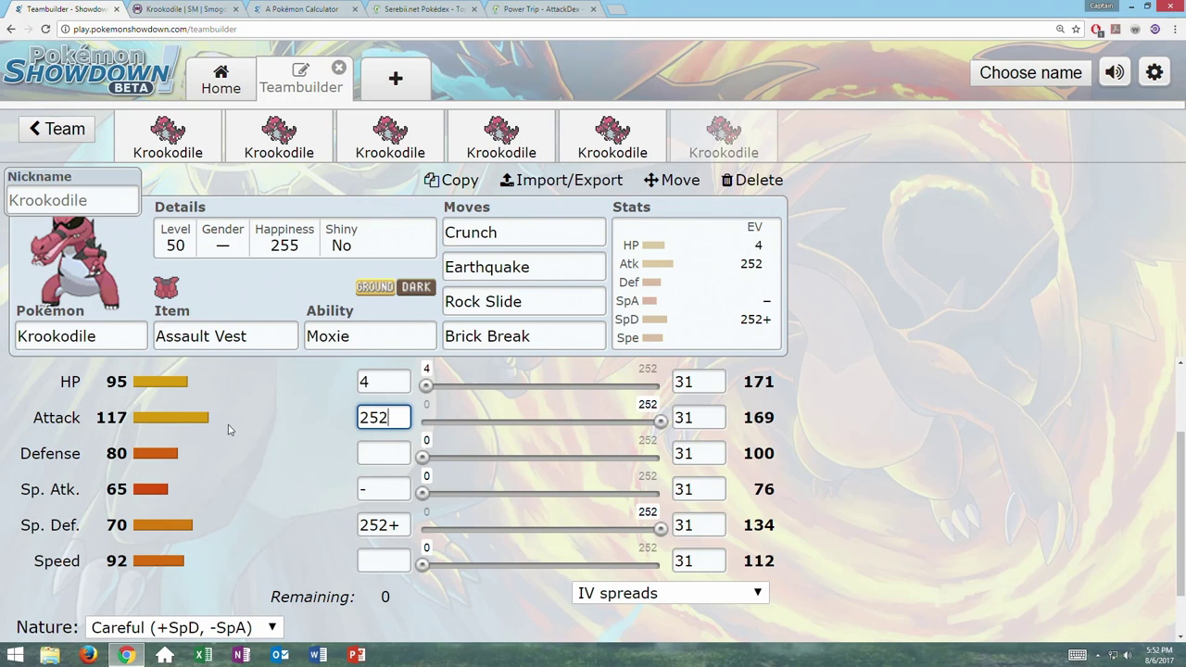
left_click(929, 429)
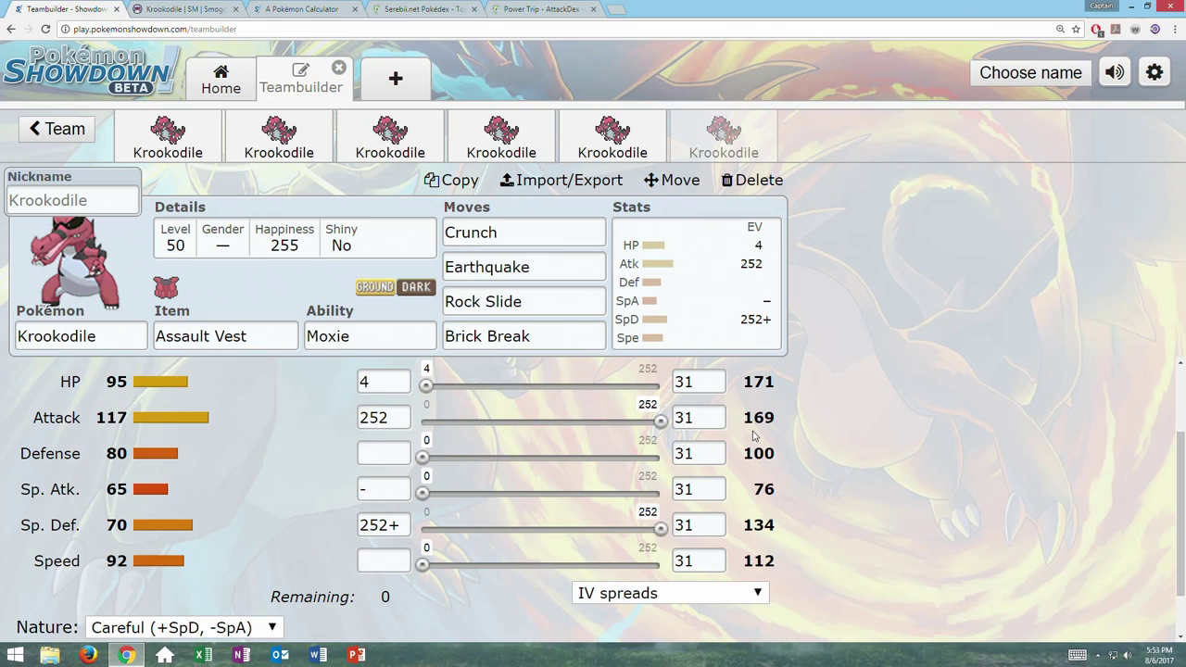
Export the Assault Vest Krookodile set, copy its text and import it into the damage calculator in place of the Life Orb text
left_click(561, 180)
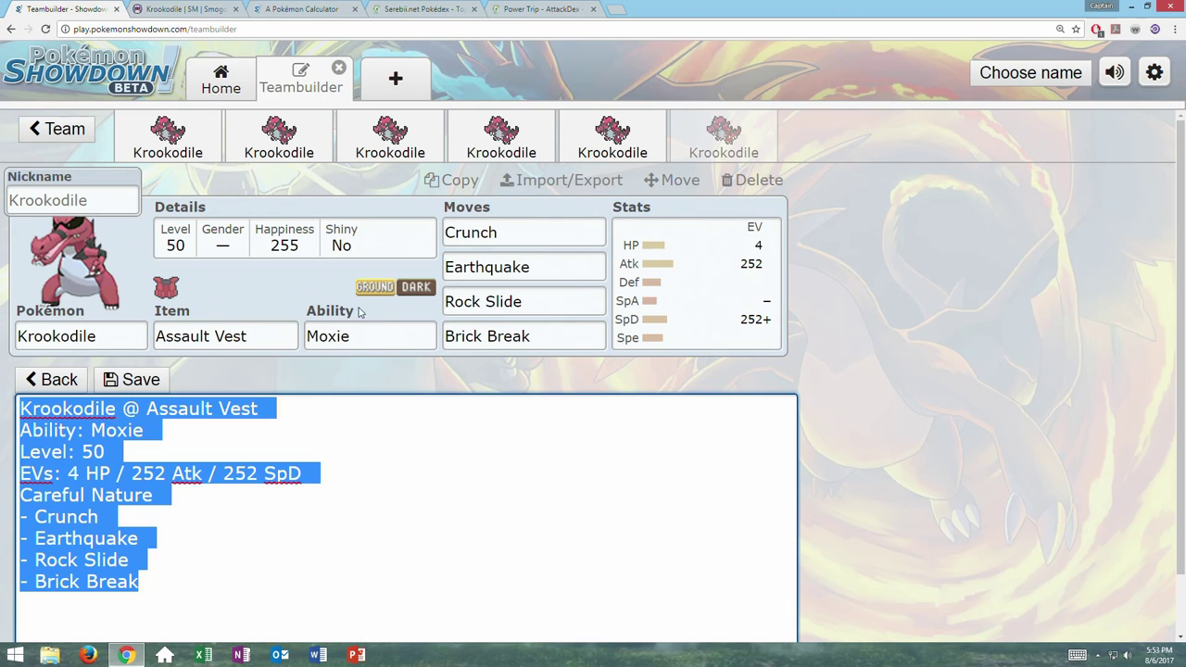
right_click(248, 415)
left_click(269, 441)
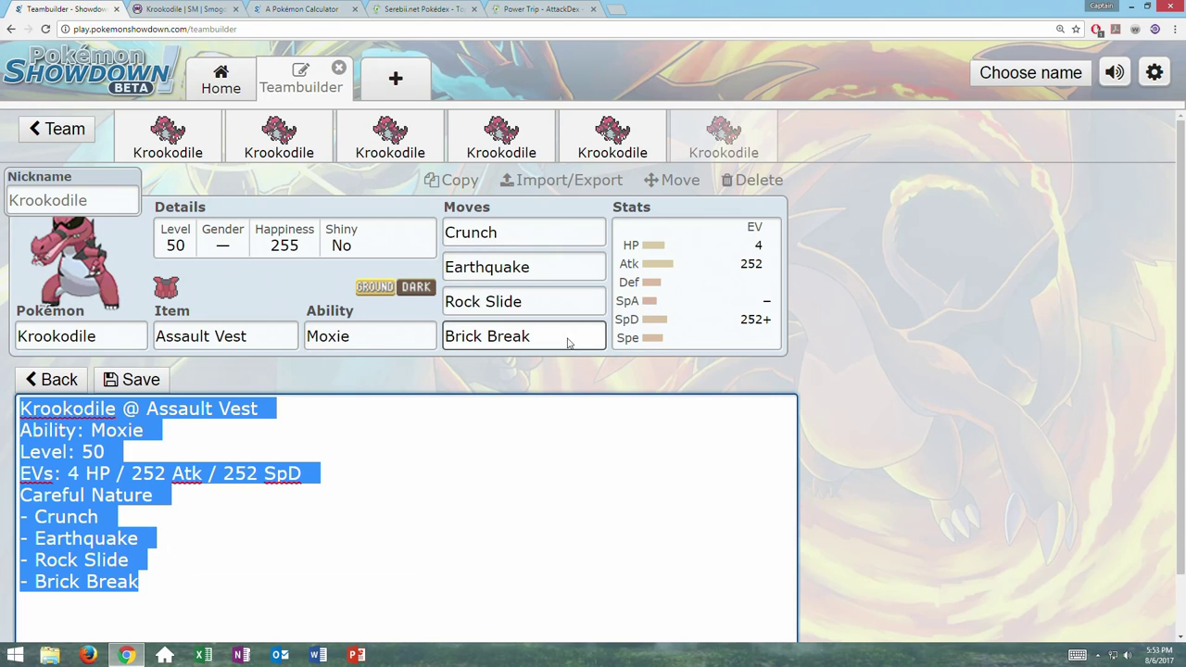
left_click(222, 8)
left_click(297, 8)
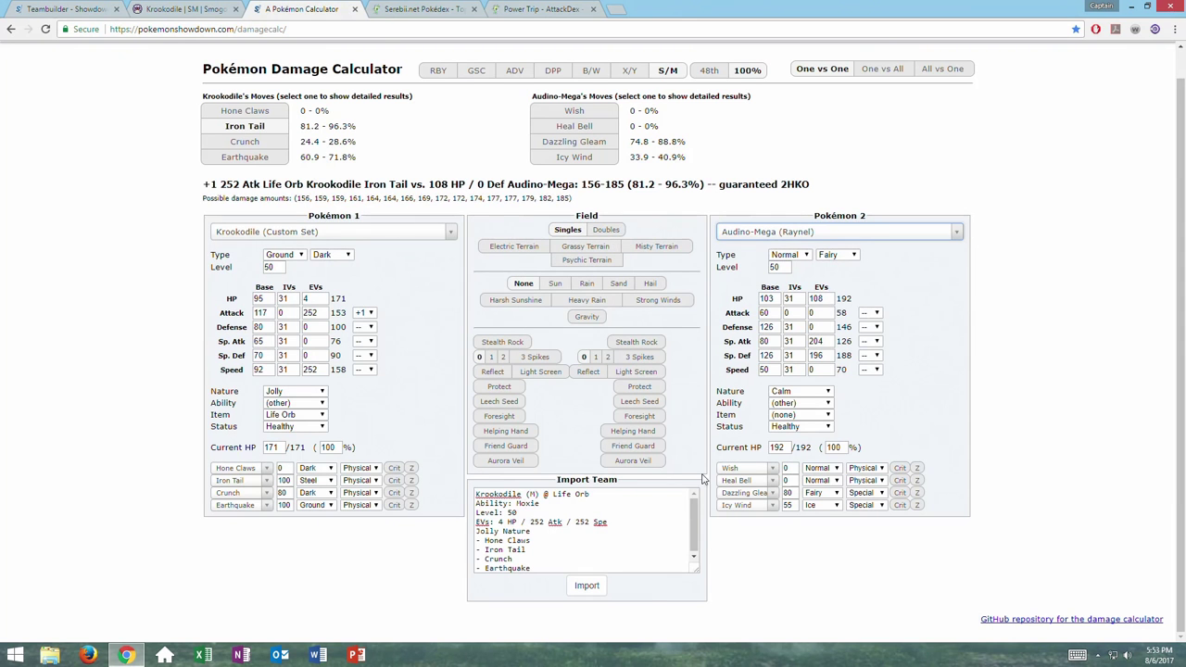
key("ctrl+a")
key("ctrl+v")
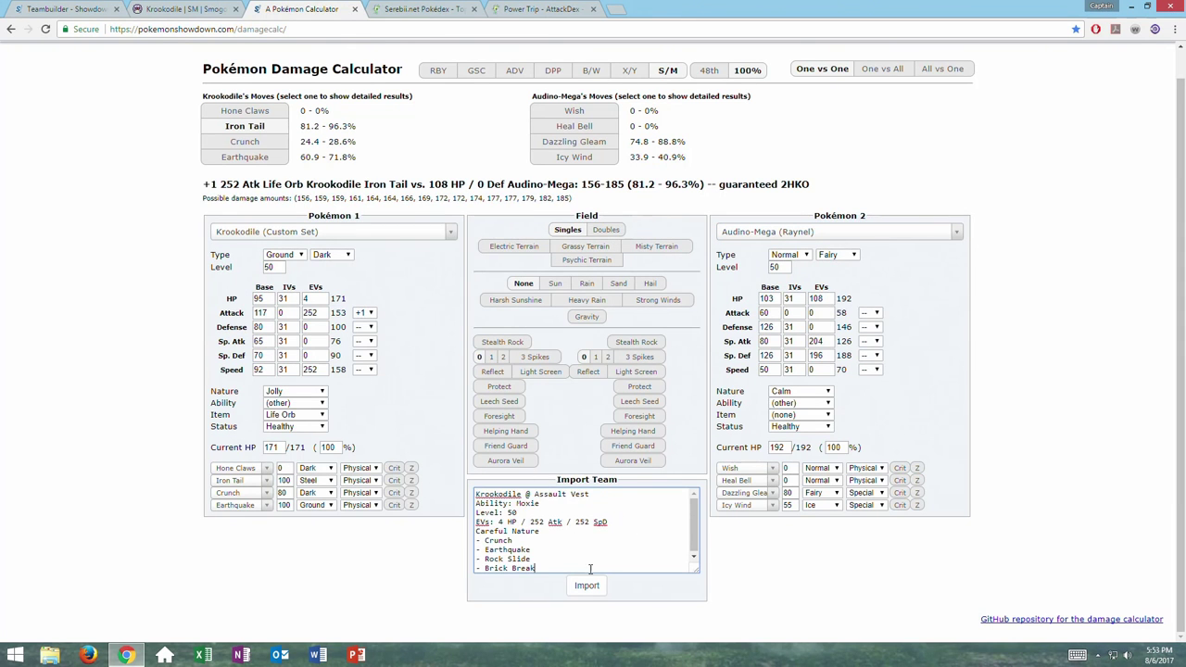
left_click(600, 586)
left_click(691, 101)
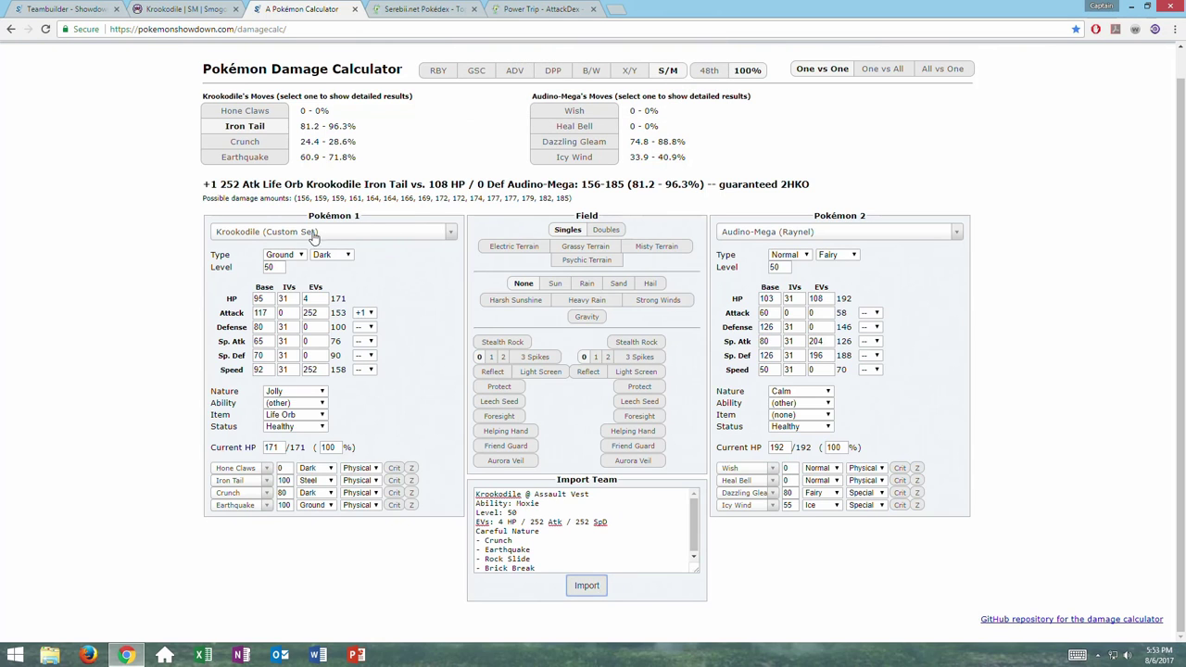
Reload Krookodile's Custom Set as Pokémon 1 to use the imported Assault Vest set
left_click(312, 232)
left_click(252, 295)
left_click(274, 234)
type("kroo")
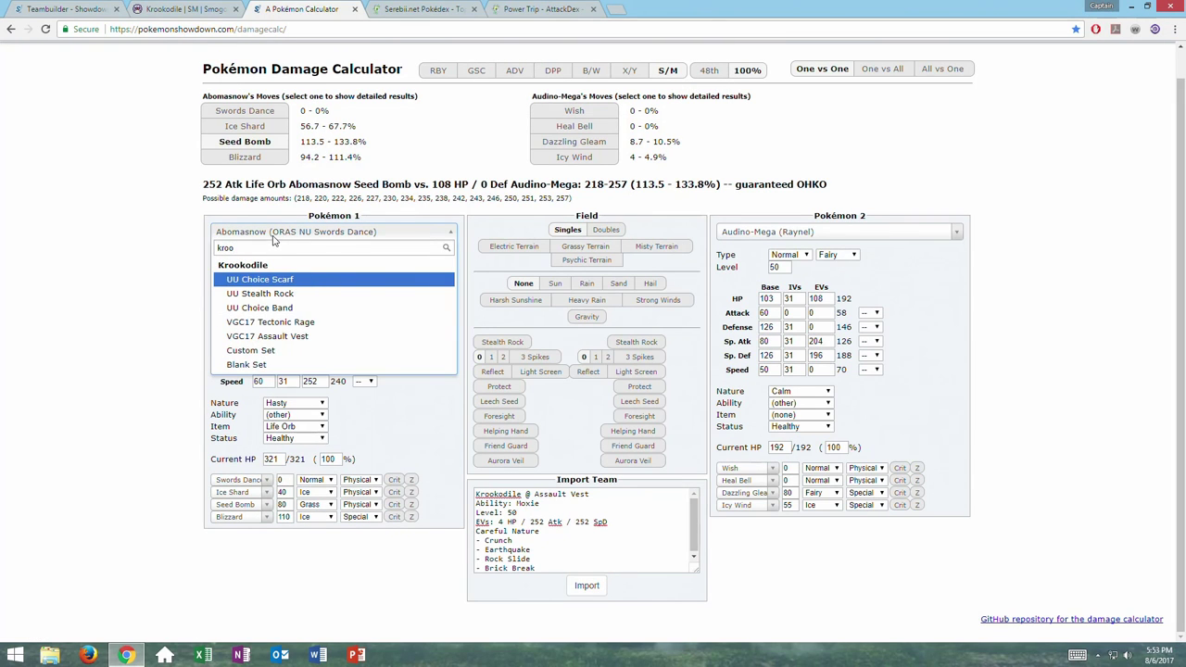
left_click(259, 352)
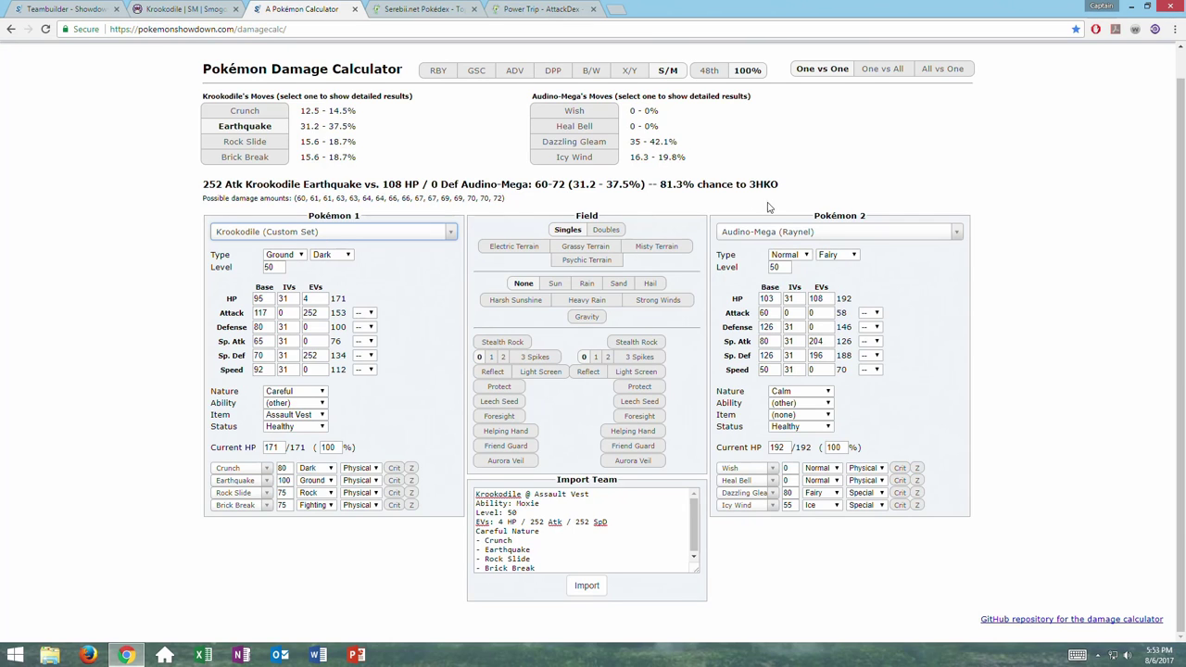
Load Tapu Lele's OU Choice Specs set as Pokémon 2 and set its level to 50
left_click(774, 233)
type("tapu")
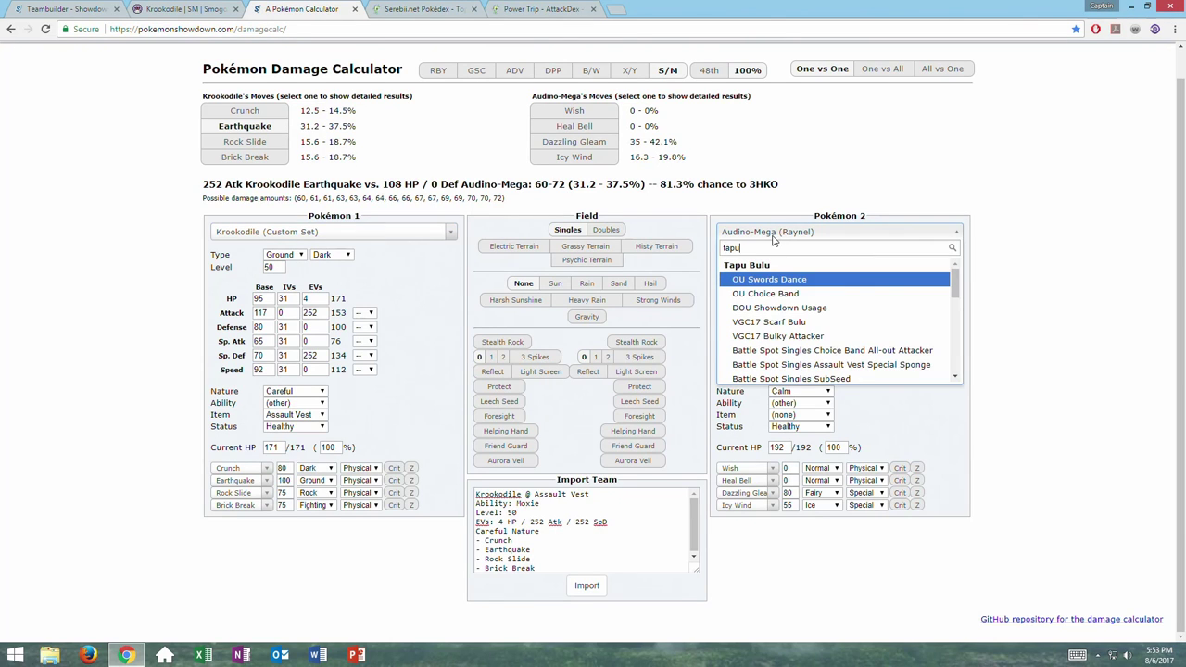
type(" le")
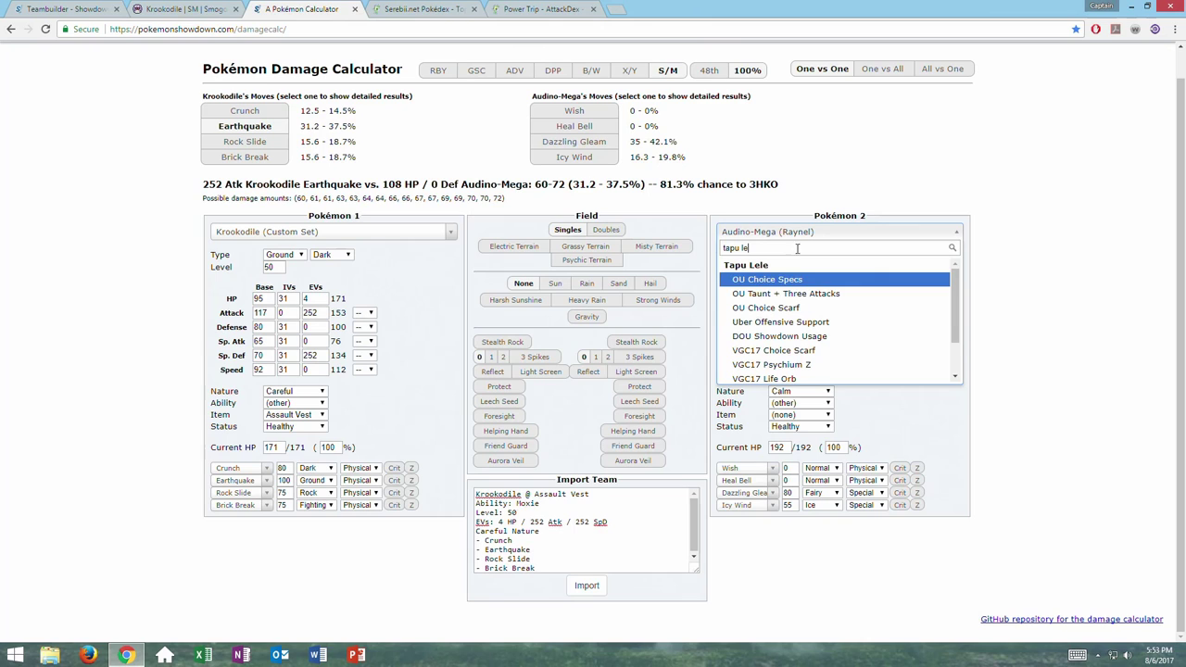
left_click(788, 282)
left_click_drag(786, 269, 679, 271)
type("50")
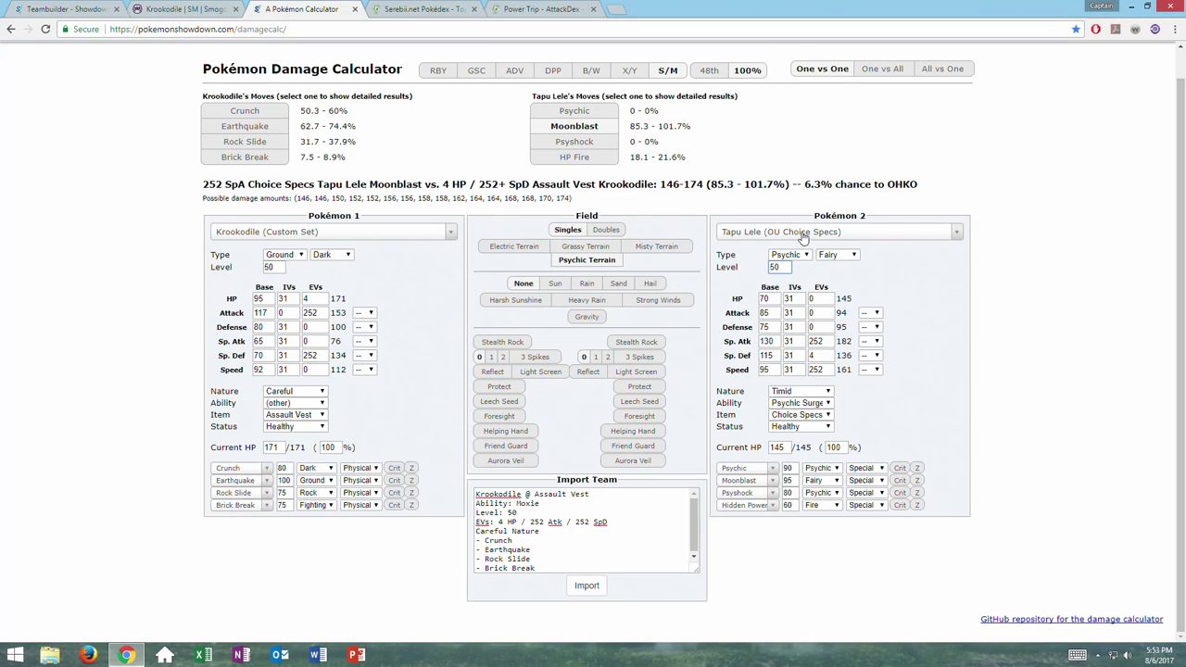
Change Tapu Lele's held item to Choice Scarf
left_click(824, 415)
key("Down")
key("Up")
key("Up")
key("Up")
key("Up")
key("Up")
key("Up")
key("Up")
key("Down")
key("Down")
key("Down")
key("Down")
key("Down")
key("Return")
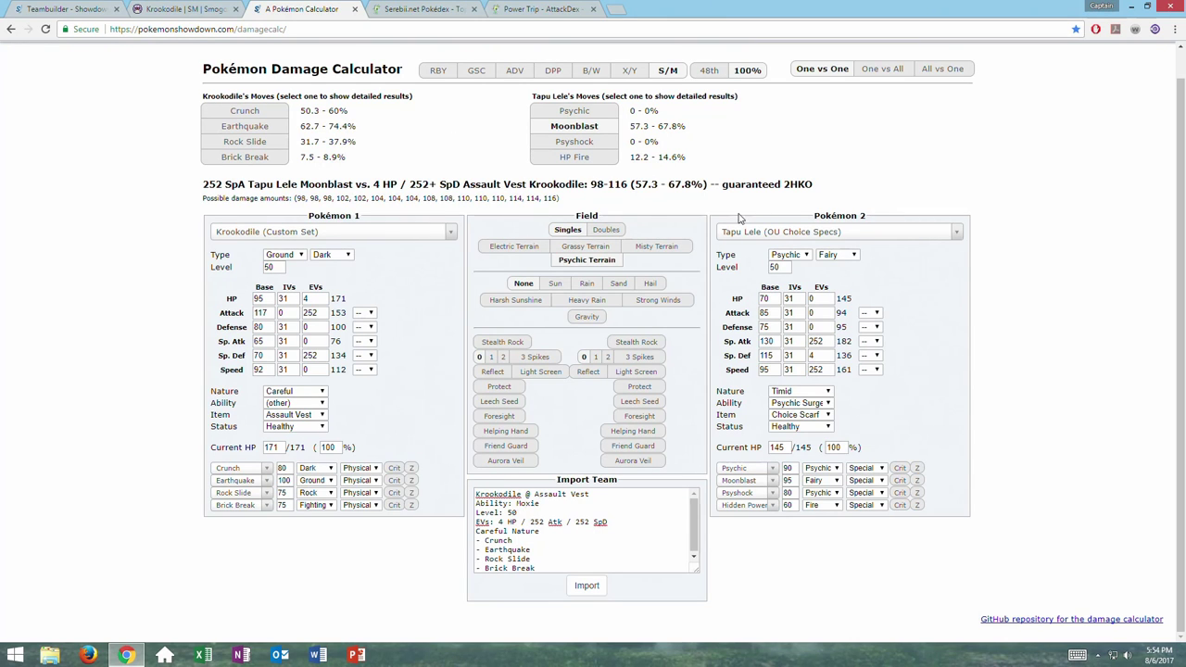
Leave Serebii's Defense ranking and search Google for "pokemon by special attack stat"
left_click(388, 8)
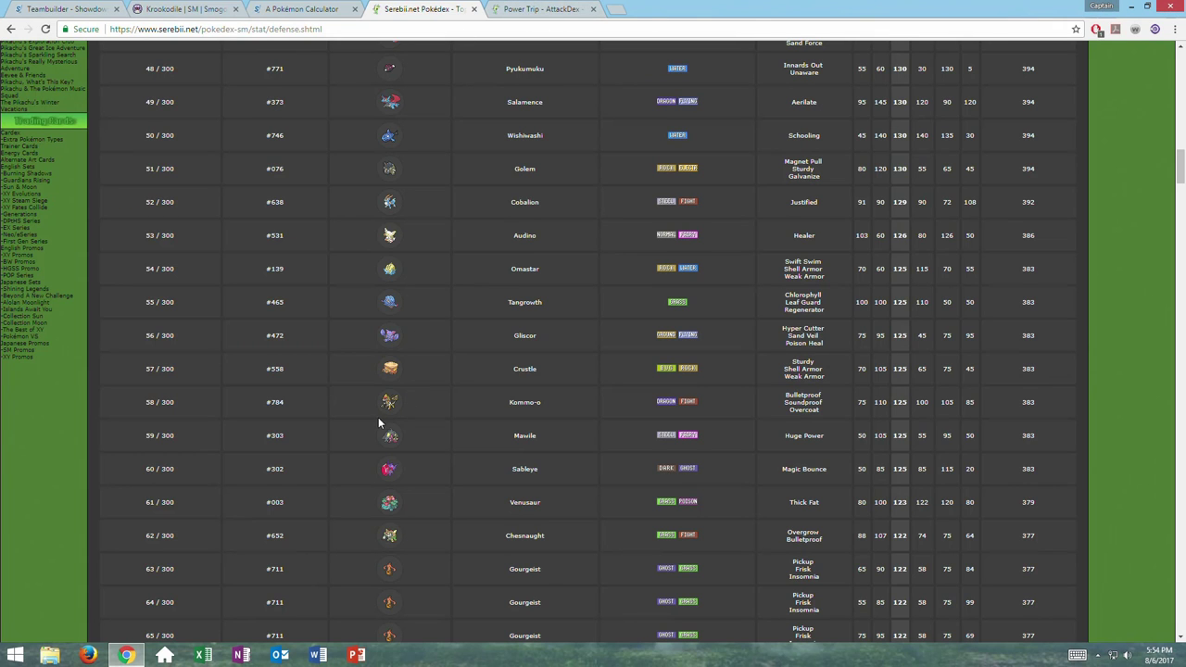
scroll(413, 437, "down", 5)
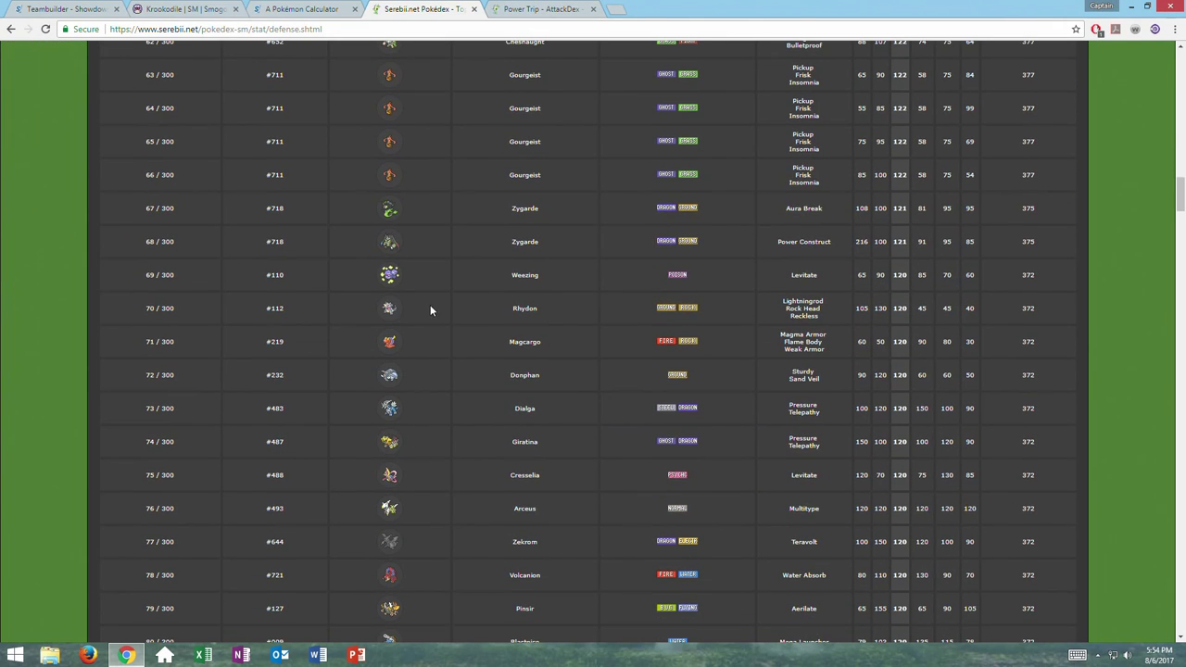
left_click(10, 28)
left_click(11, 29)
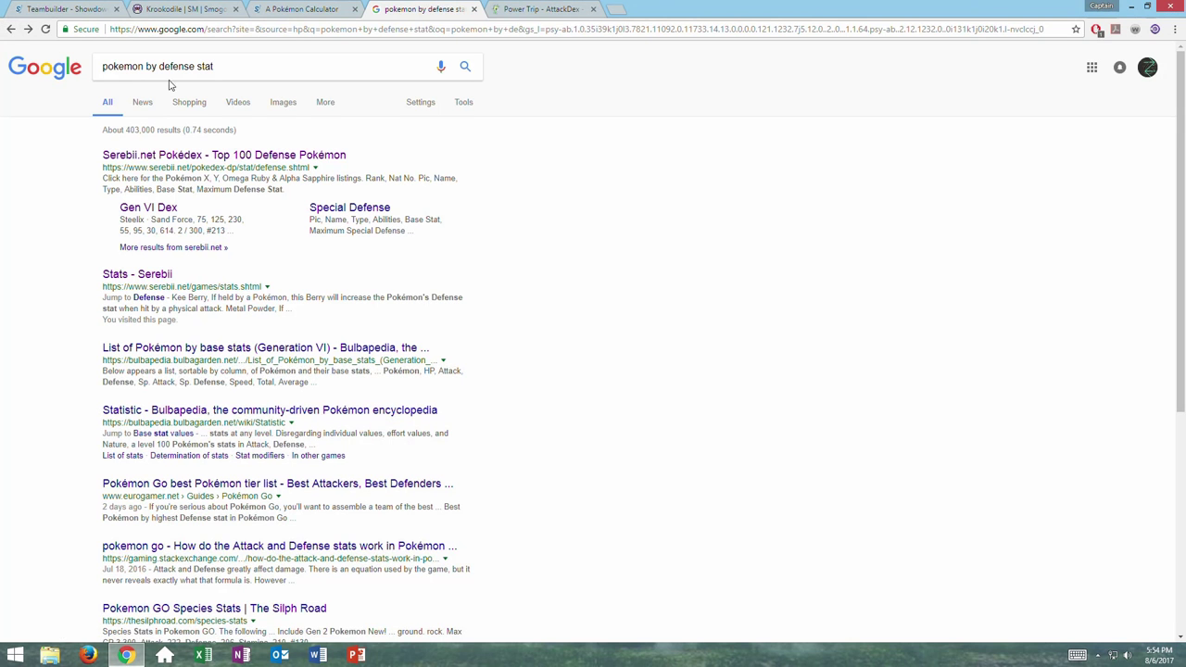
left_click(225, 73)
left_click_drag(225, 74, 162, 73)
type("special s")
key("BackSpace")
type("attack stat")
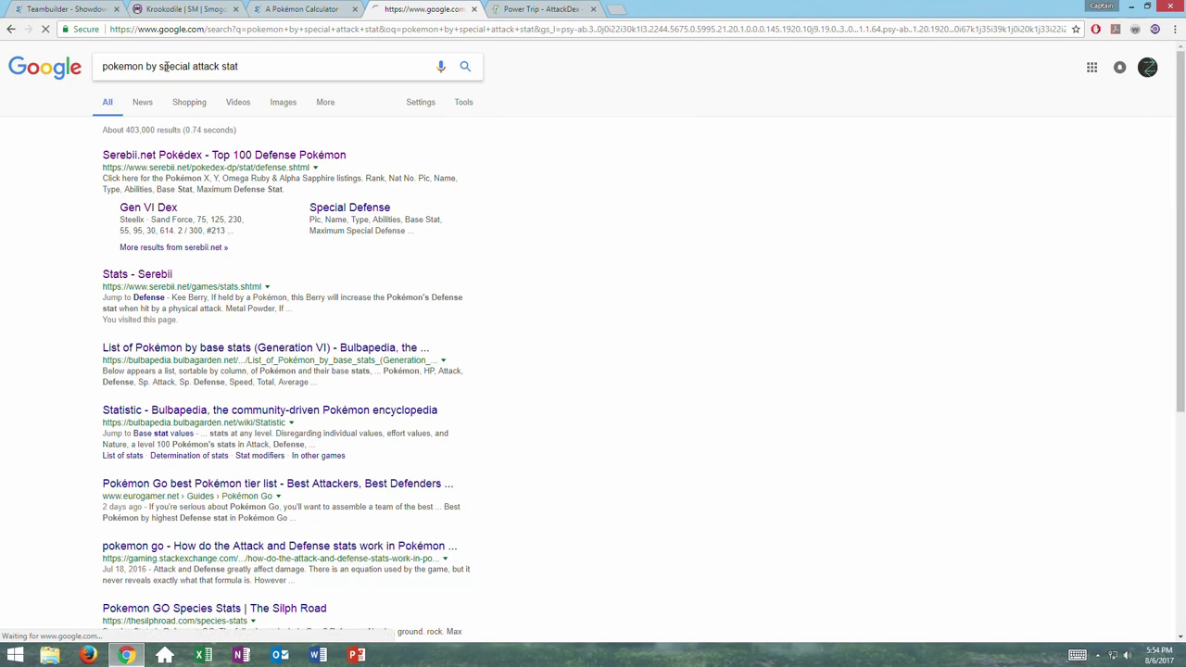
key("Return")
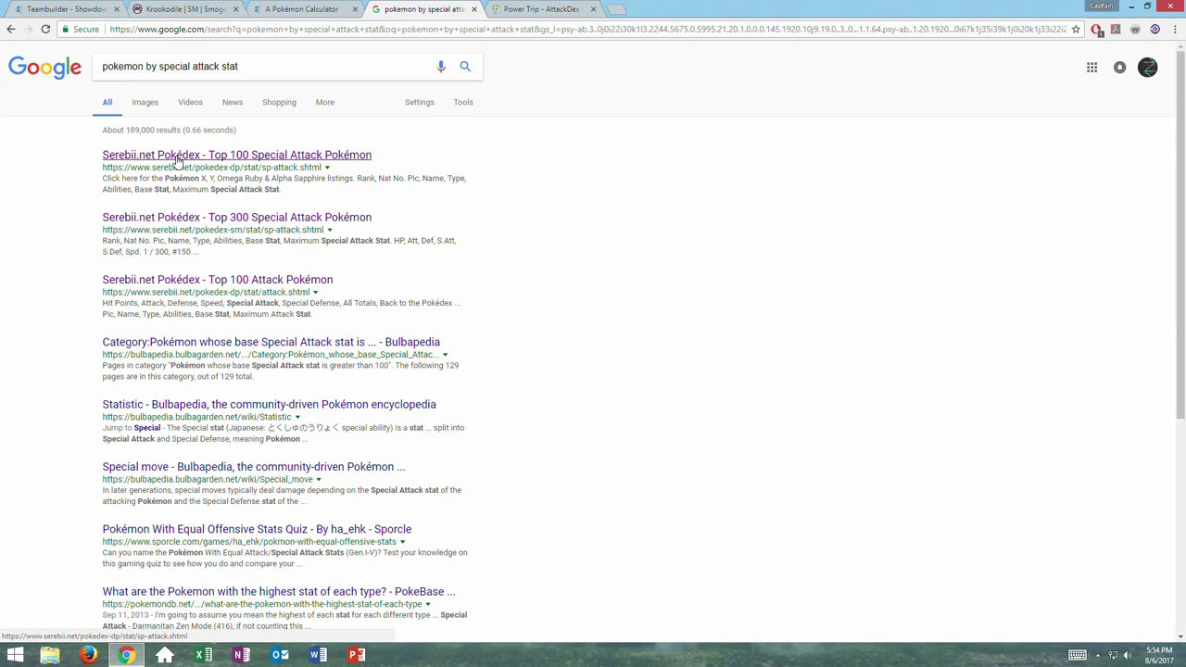
Open Serebii's Gen VII Special Attack ranking and look through it for a strong special attacker
left_click(178, 161)
left_click(205, 153)
left_click(199, 155)
scroll(391, 302, "down", 10)
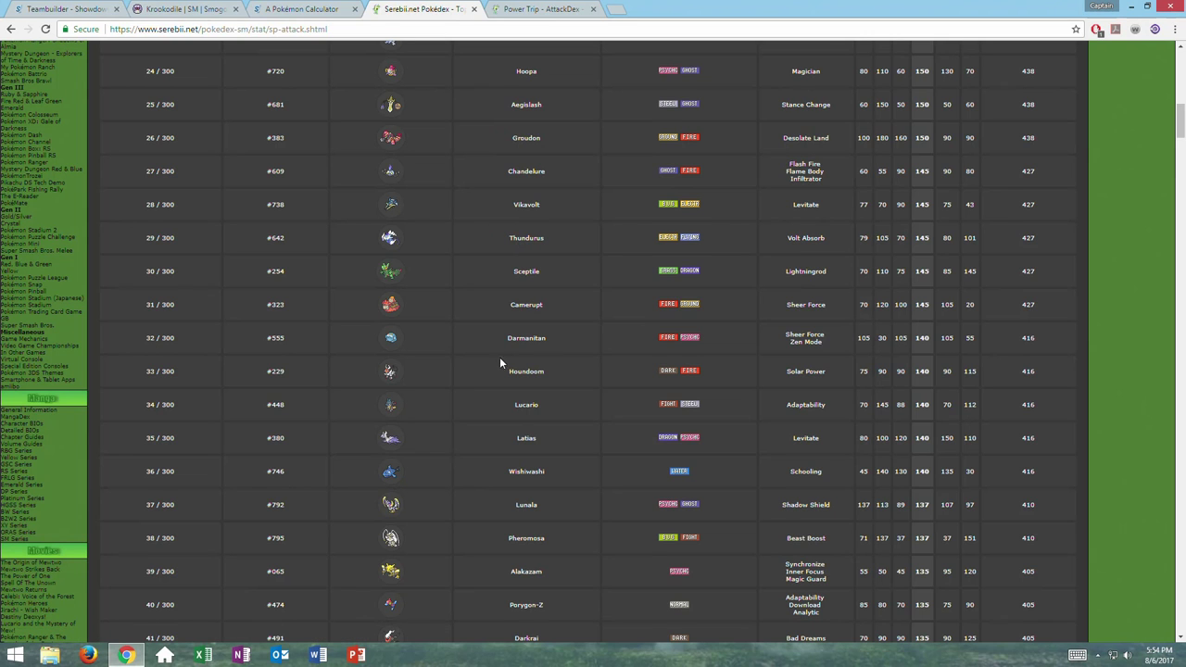
Return to the damage calculator and load Sceptile-Mega's Custom Set as Pokémon 2
key("ctrl+Tab")
key("ctrl+shift+Tab")
key("ctrl+shift+Tab")
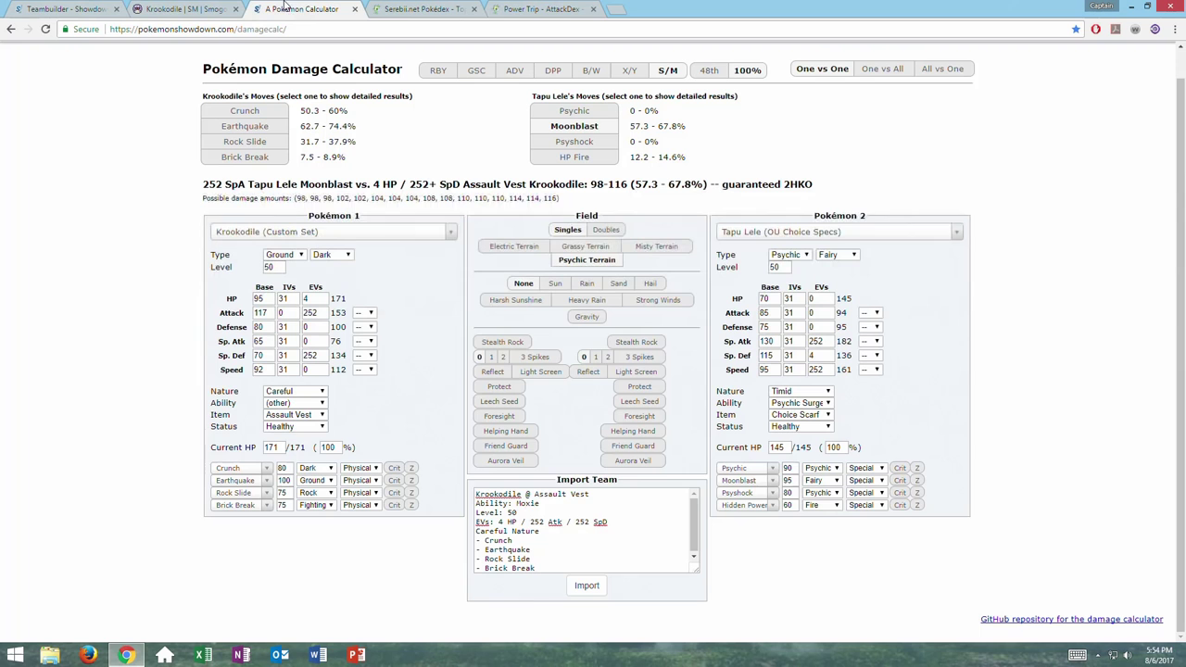
left_click(854, 231)
type("sce")
scroll(756, 320, "down", 1)
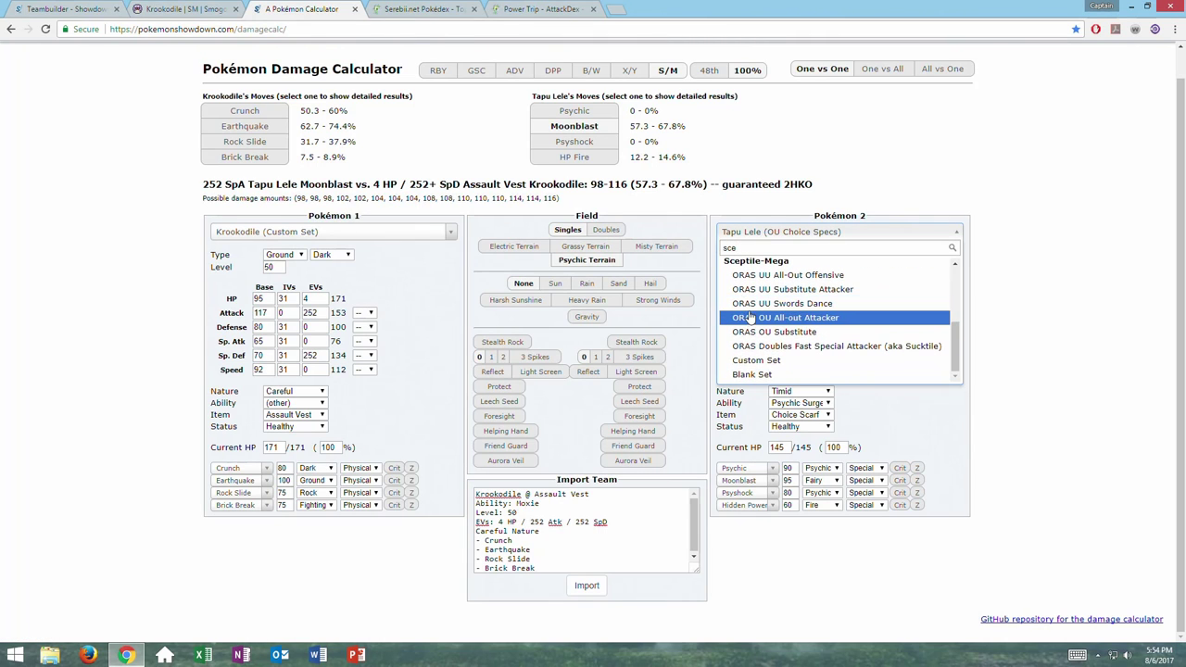
left_click(758, 364)
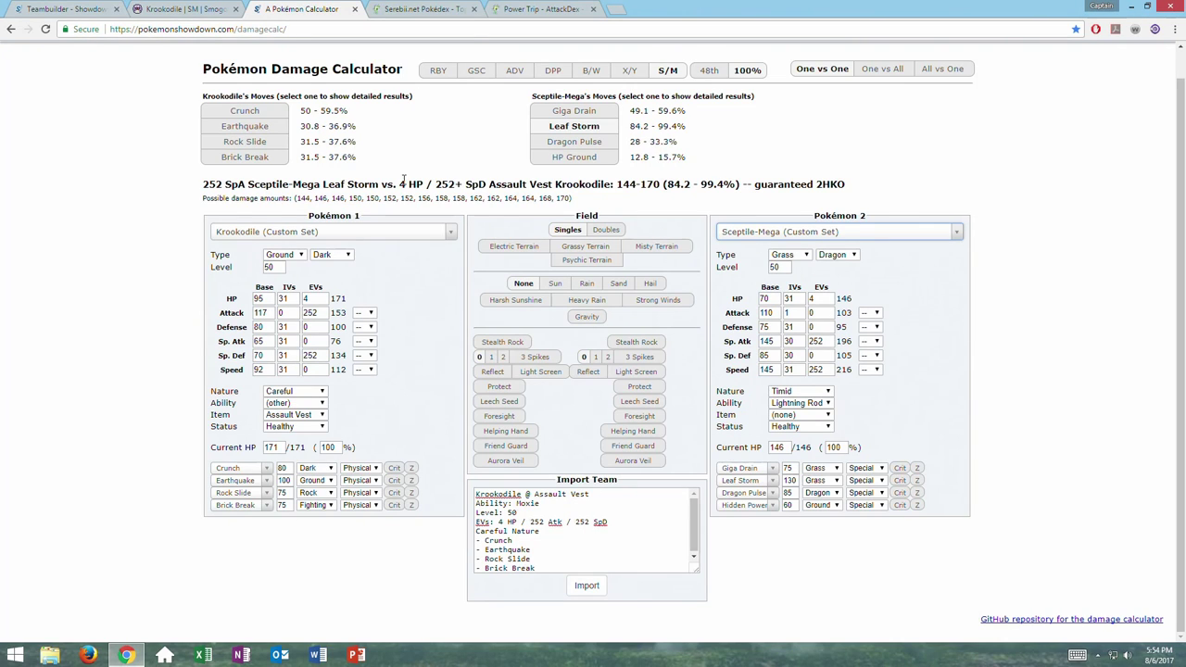
Check Serebii's Special Attack ranking again, load Porygon-Z's OU Ghost Z-Conversion set as Pokémon 2 in the damage calculator, and set its level to 50
left_click(456, 9)
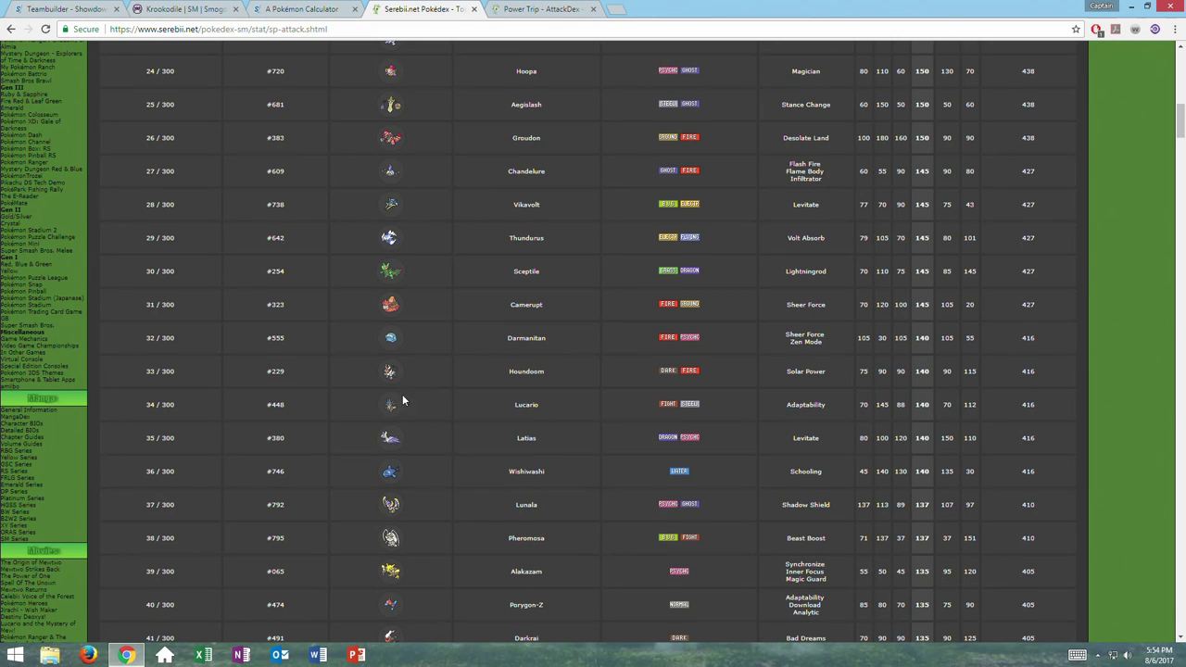
scroll(441, 446, "down", 5)
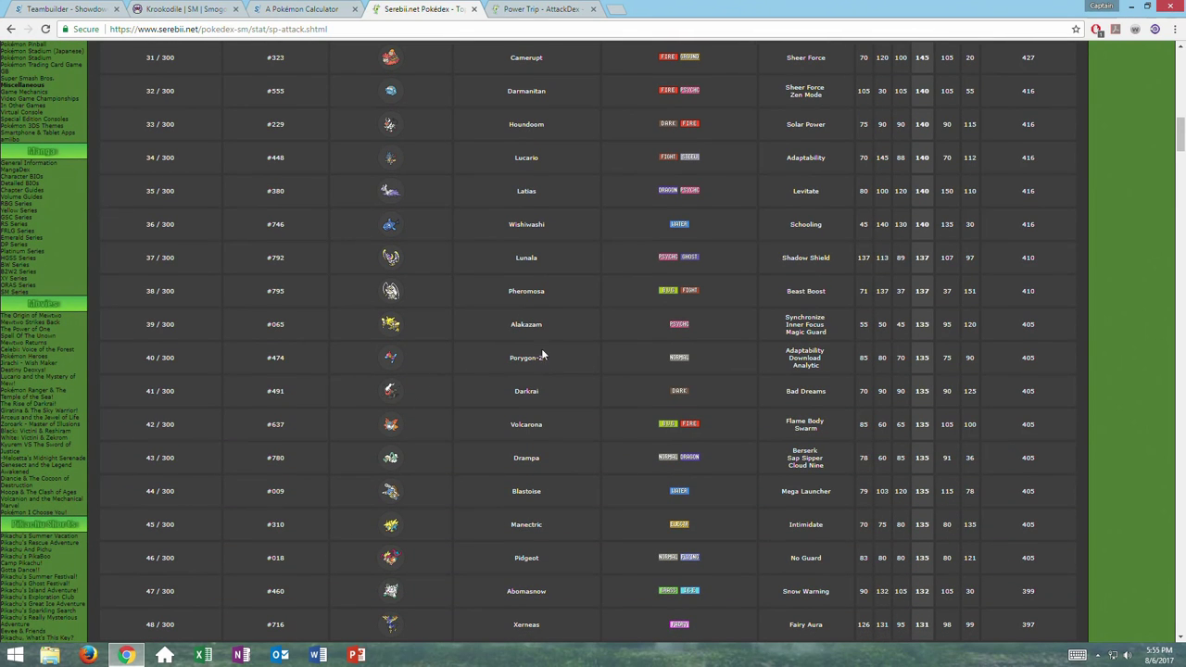
left_click(301, 8)
left_click(781, 233)
type("por")
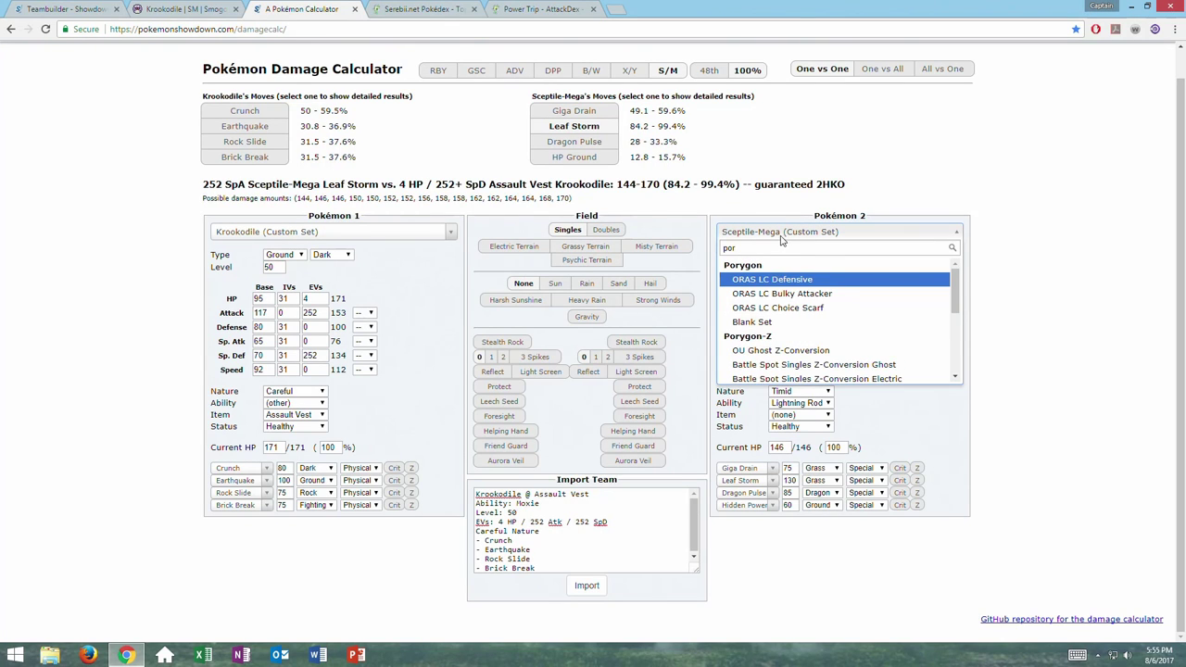
left_click(830, 353)
double_click(780, 267)
type("50")
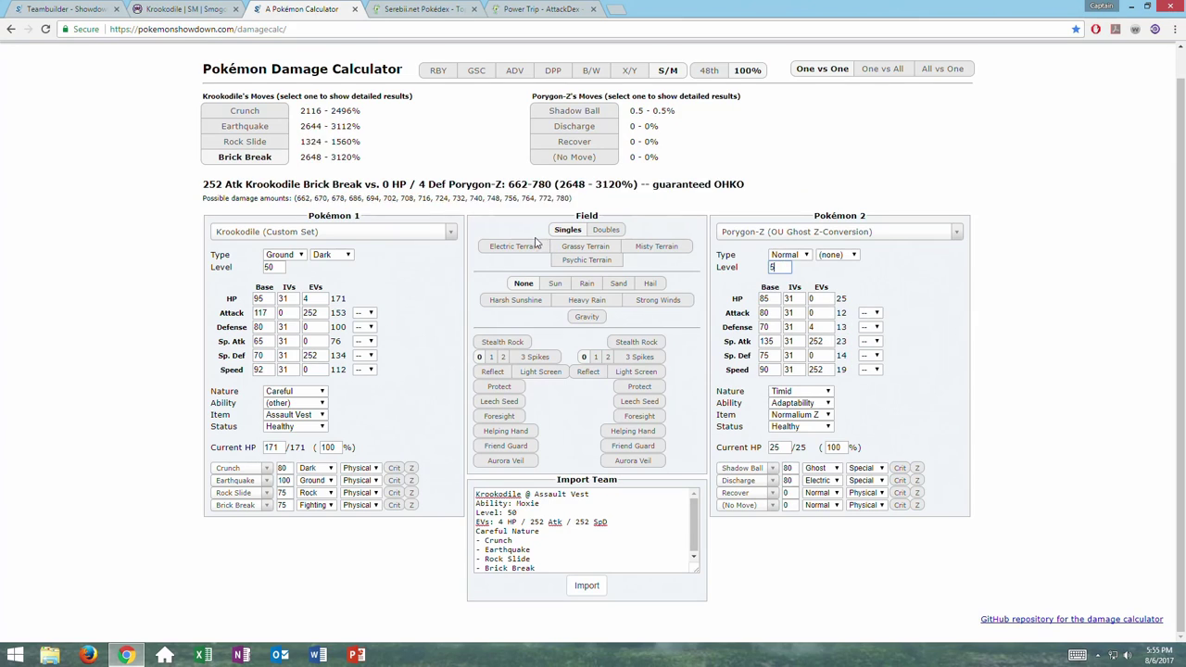
left_click(921, 328)
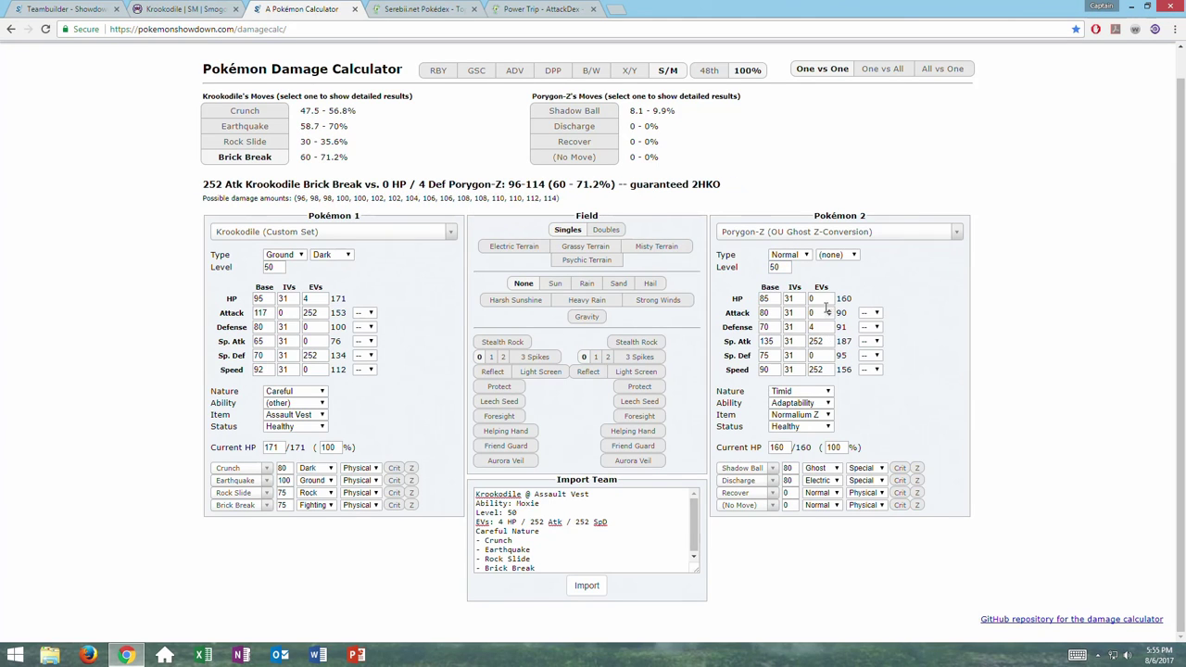
Change Porygon-Z's type to Ghost and apply a +1 boost to its Attack, Defense, Sp. Atk, Sp. Def and Speed
left_click(787, 255)
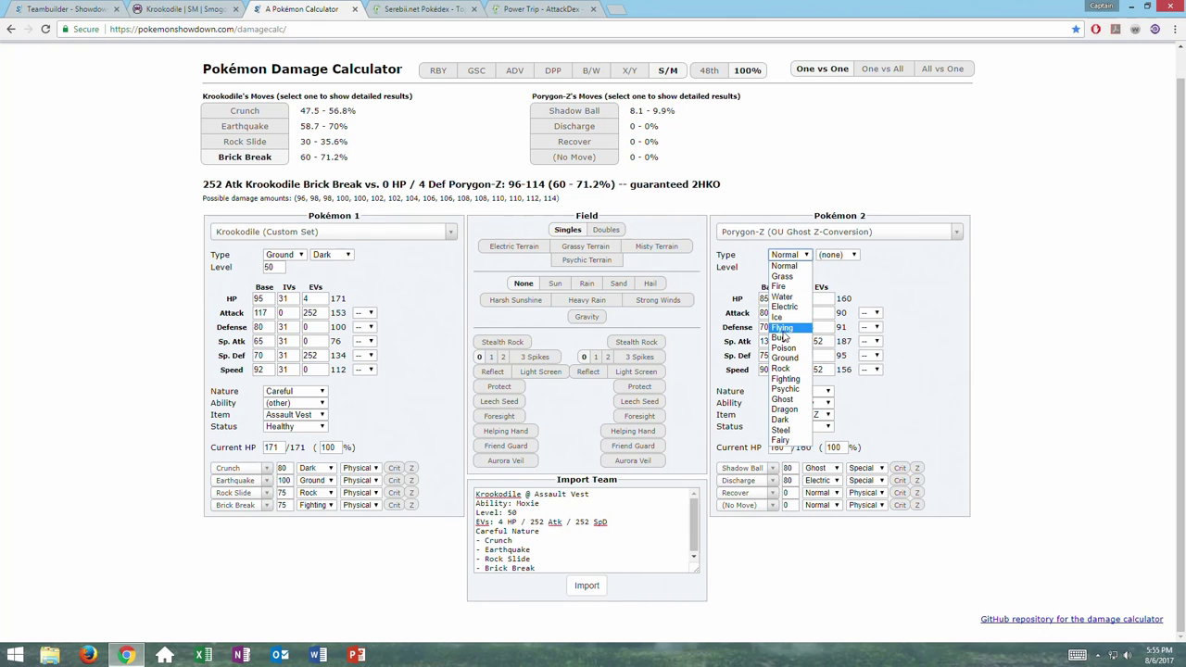
left_click(783, 400)
left_click(871, 312)
left_click(872, 371)
left_click(871, 327)
left_click(871, 390)
left_click(871, 341)
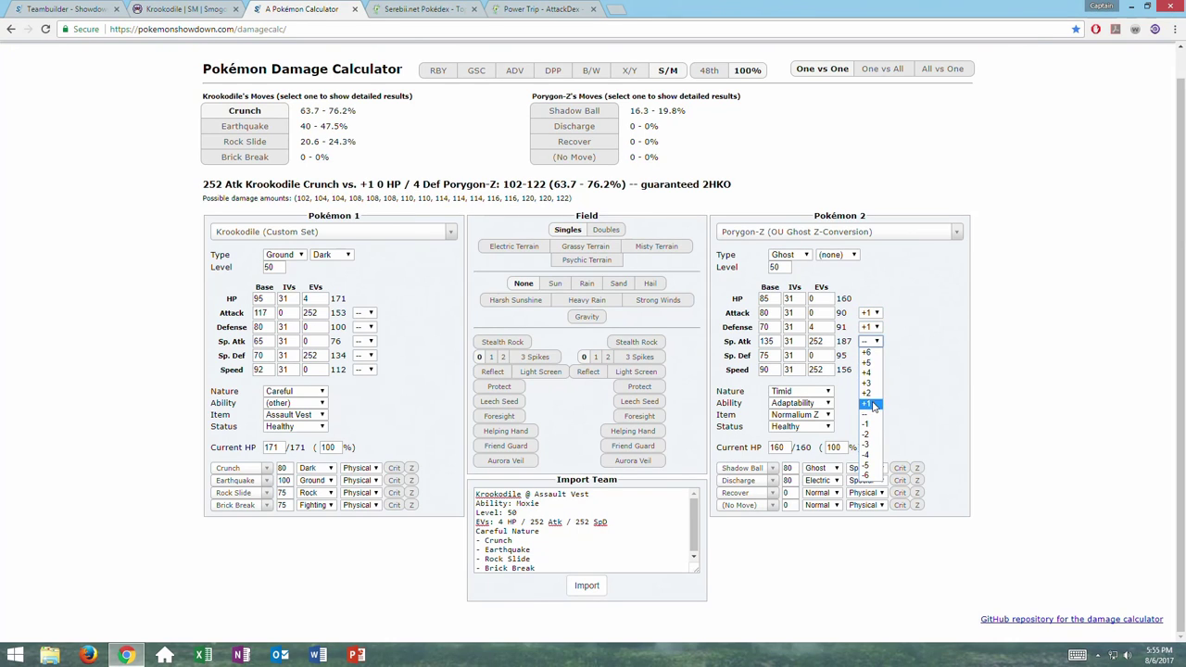
left_click(872, 404)
left_click(871, 355)
left_click(869, 418)
left_click(871, 370)
left_click(866, 432)
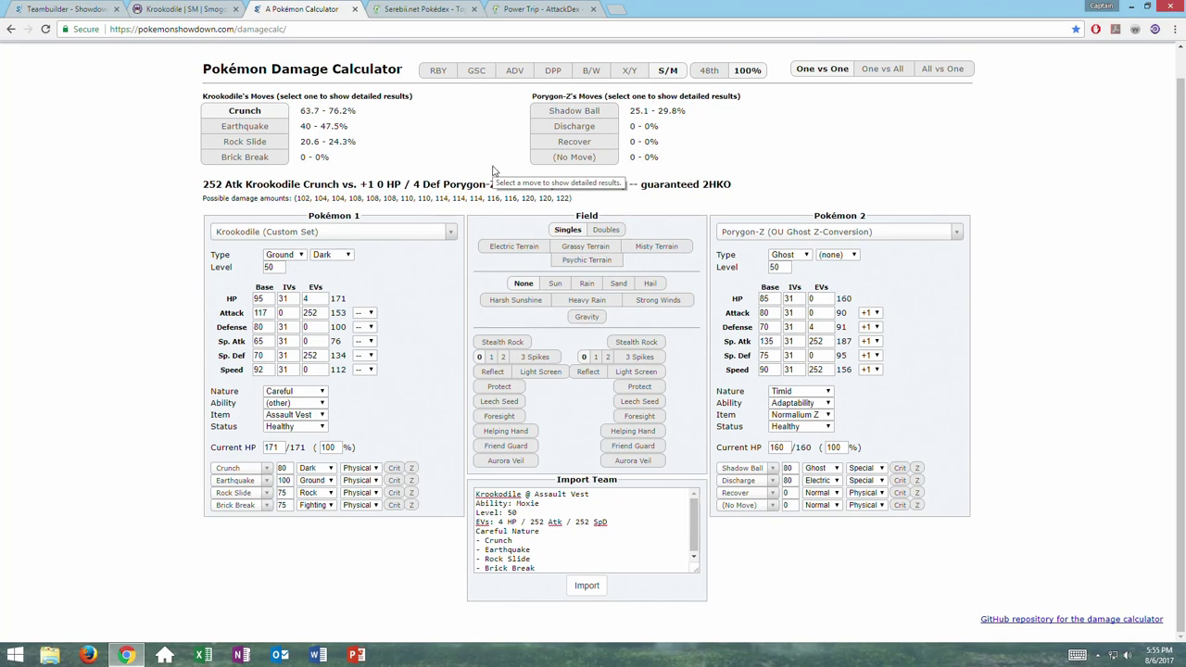
left_click(773, 506)
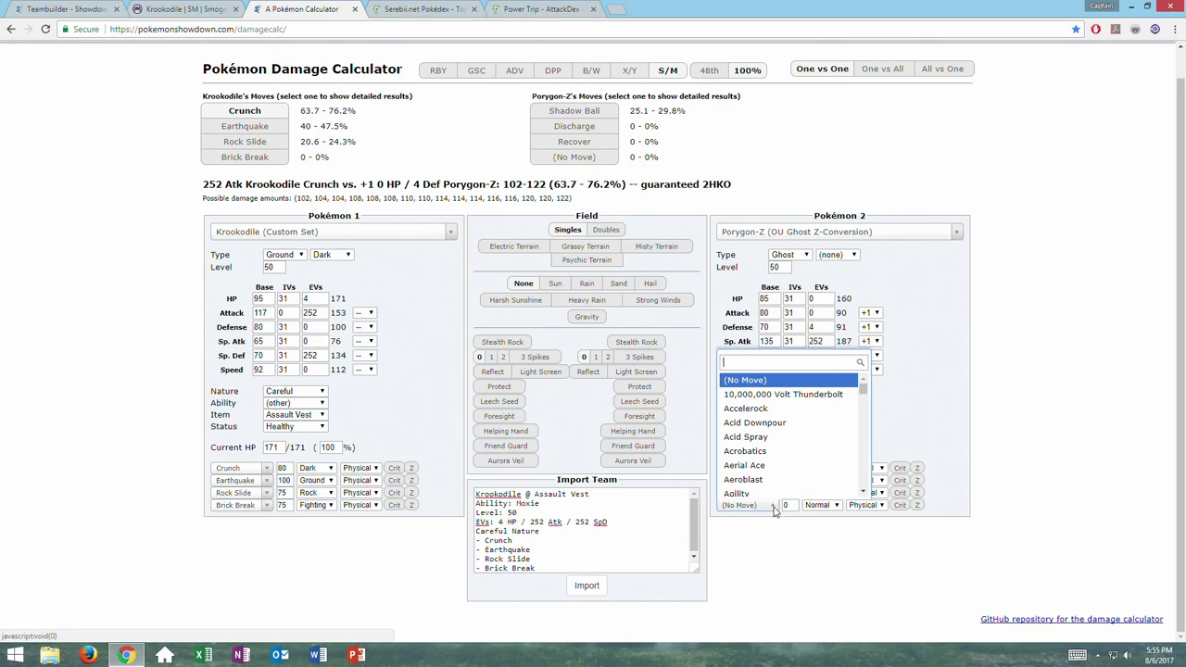
left_click(939, 430)
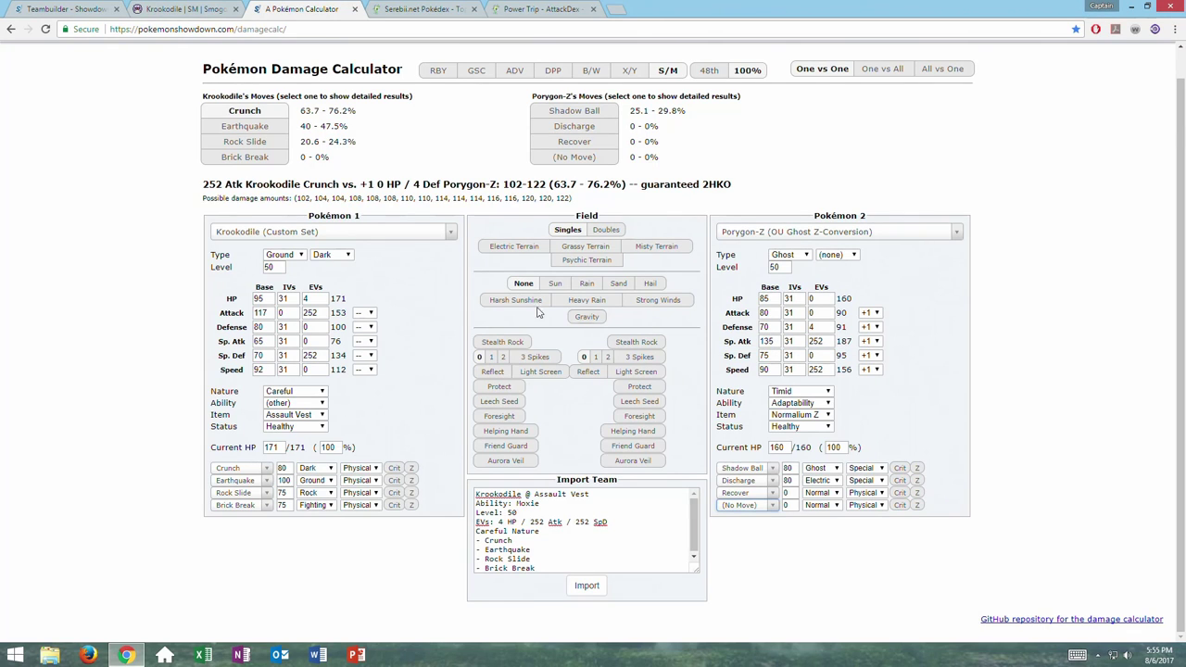
Return to the Teambuilder, close the Assault Vest Krookodile's export text and review the team's other Krookodile sets
left_click(58, 9)
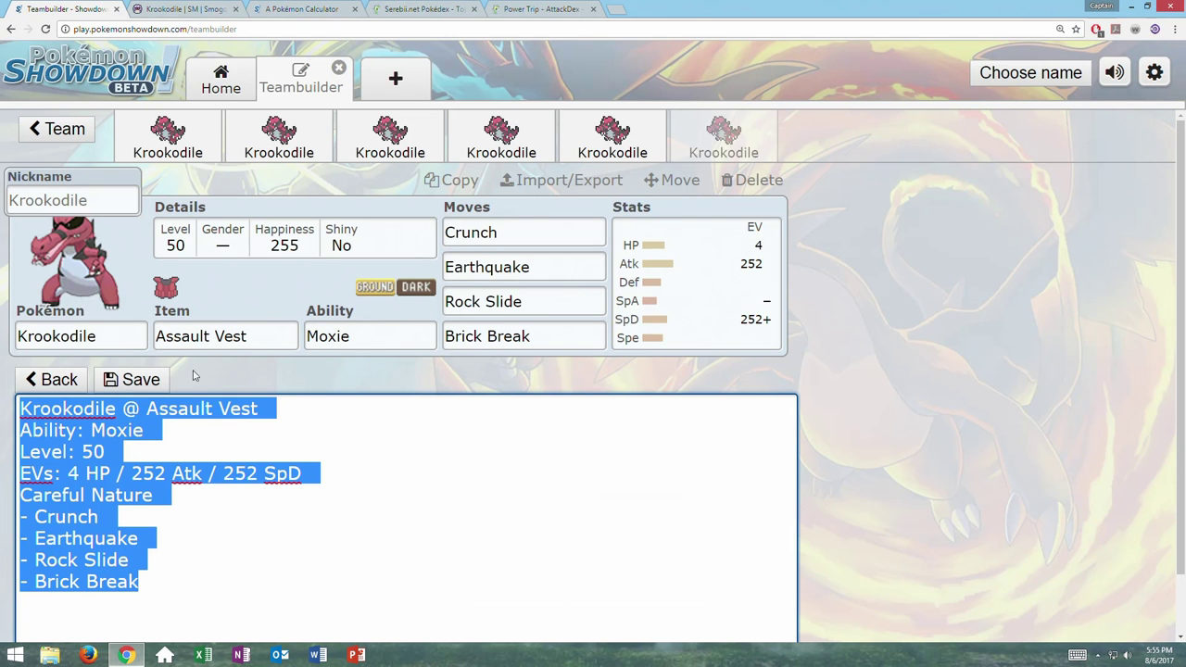
left_click(38, 387)
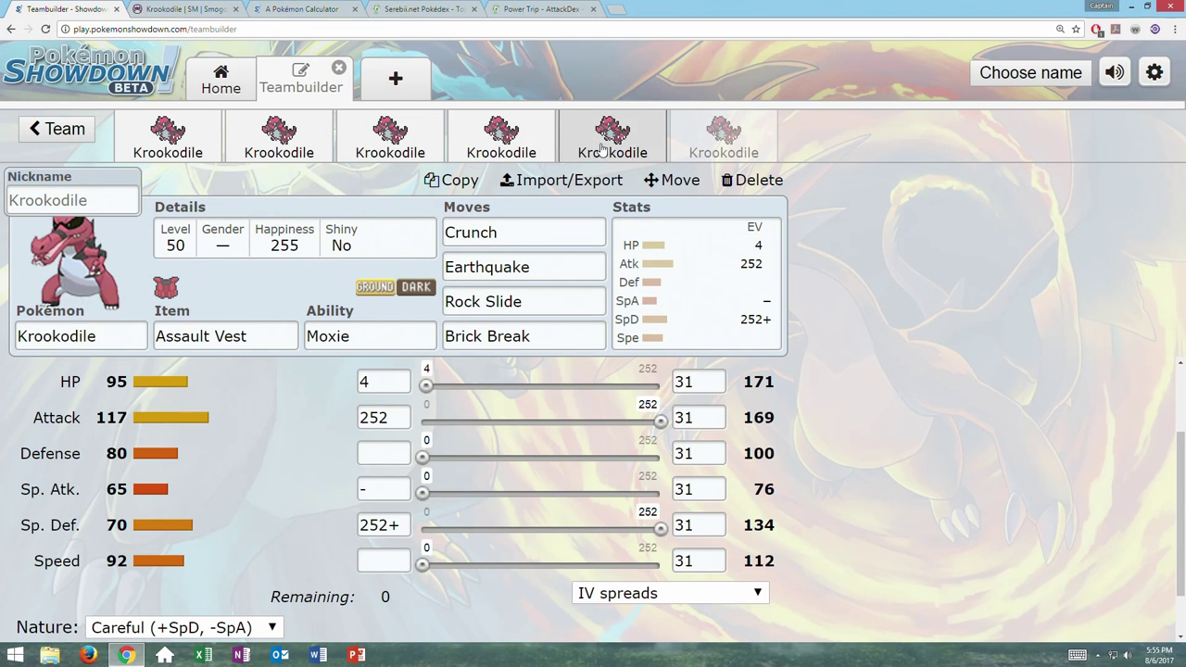
left_click(615, 133)
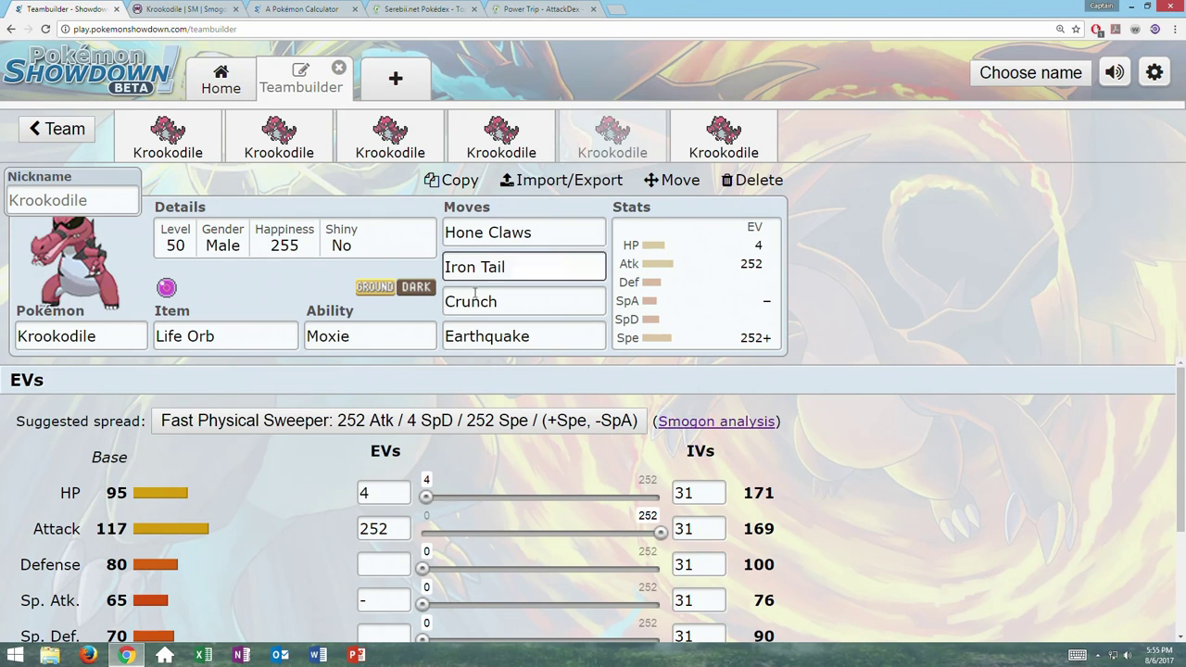
left_click(727, 132)
left_click(648, 139)
left_click(714, 139)
left_click(296, 139)
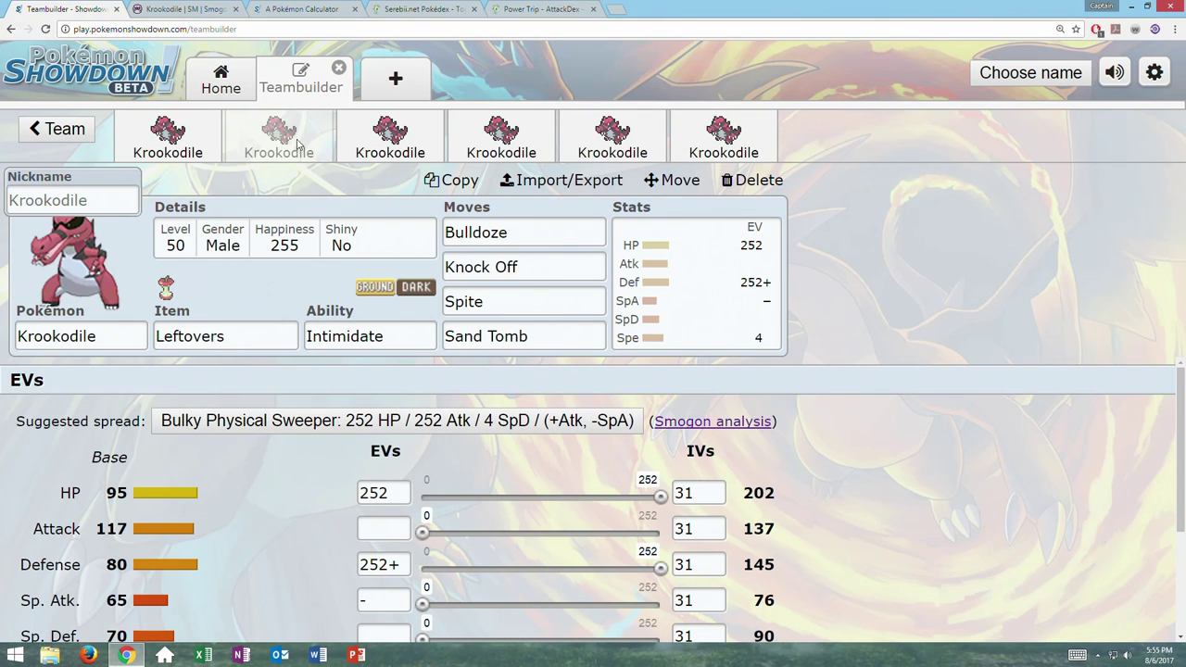
left_click(387, 139)
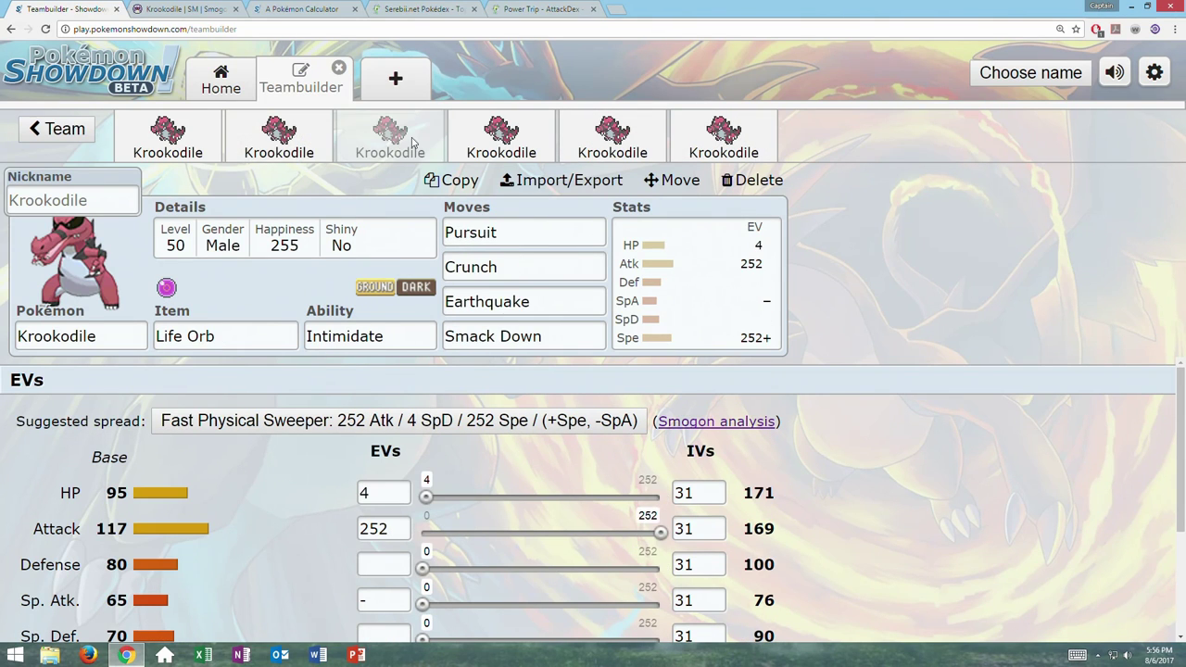
left_click(500, 137)
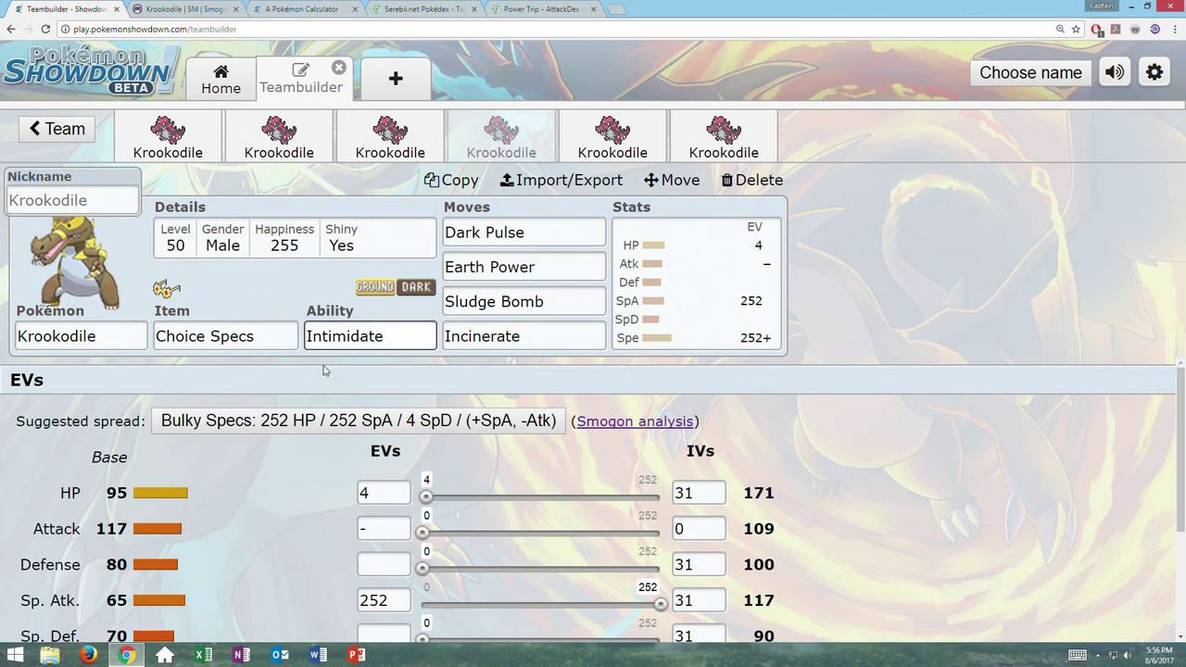
left_click(217, 127)
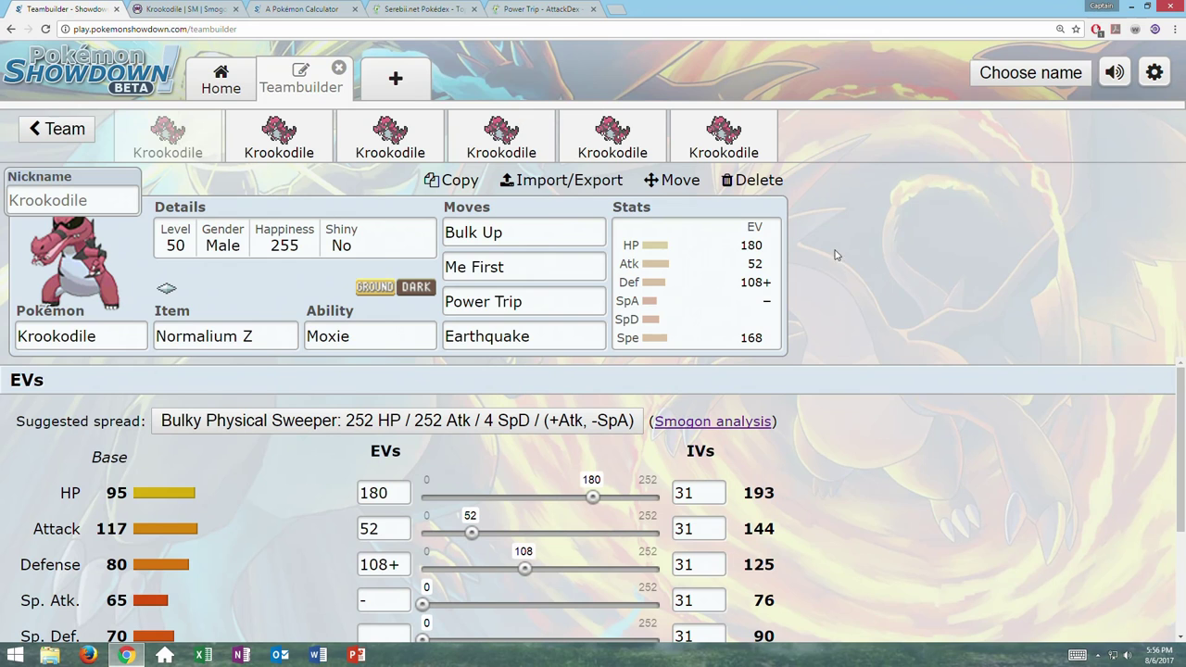
Compare the Normalium Z Krookodile set with the Choice Specs Krookodile set
left_click(458, 132)
left_click(215, 132)
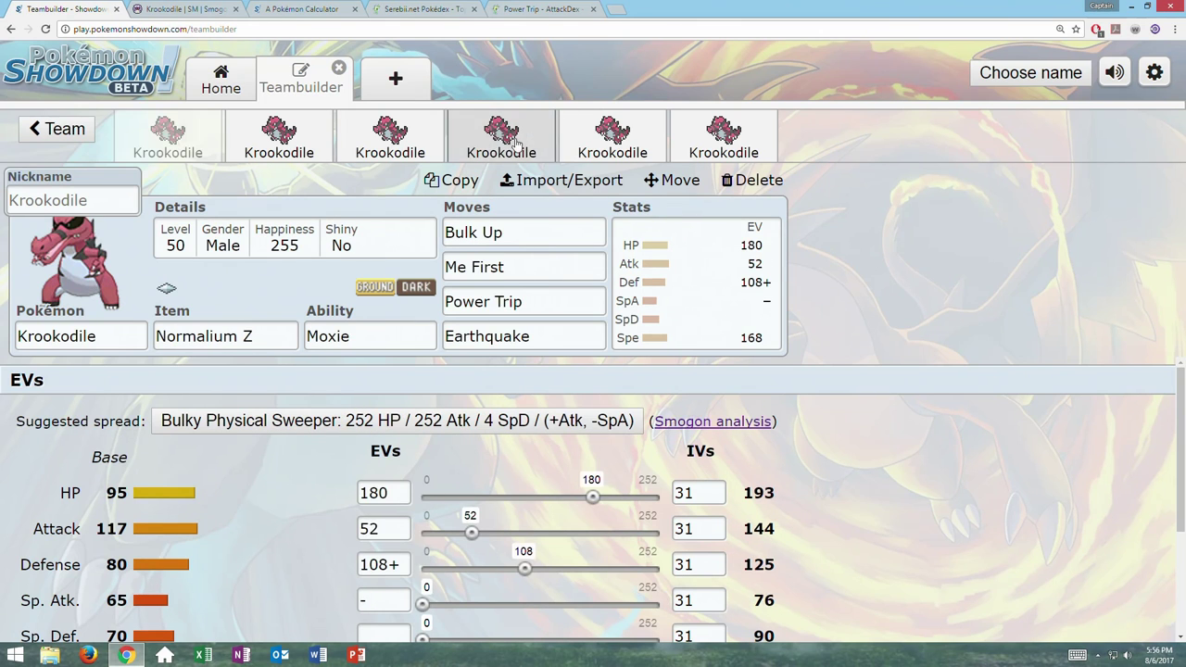
left_click(463, 133)
left_click(214, 132)
left_click(463, 134)
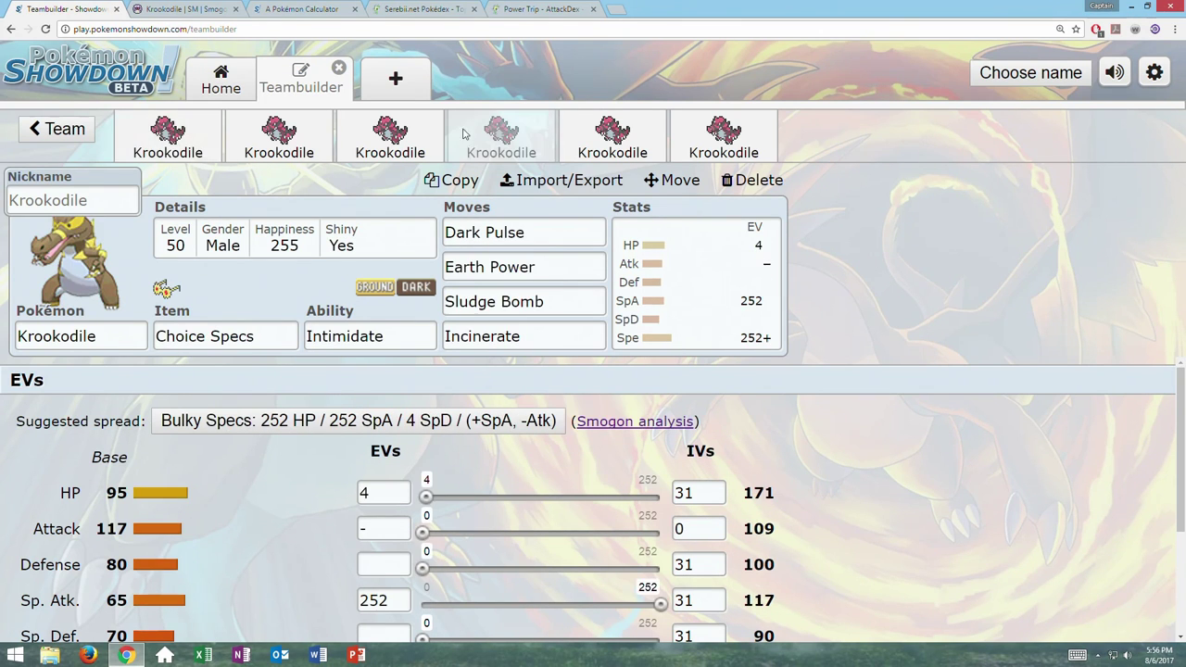
left_click(164, 132)
left_click(463, 134)
left_click(215, 139)
Go through all six Krookodile sets once more, from the Leftovers set to the Life Orb set with Hone Claws
left_click(254, 149)
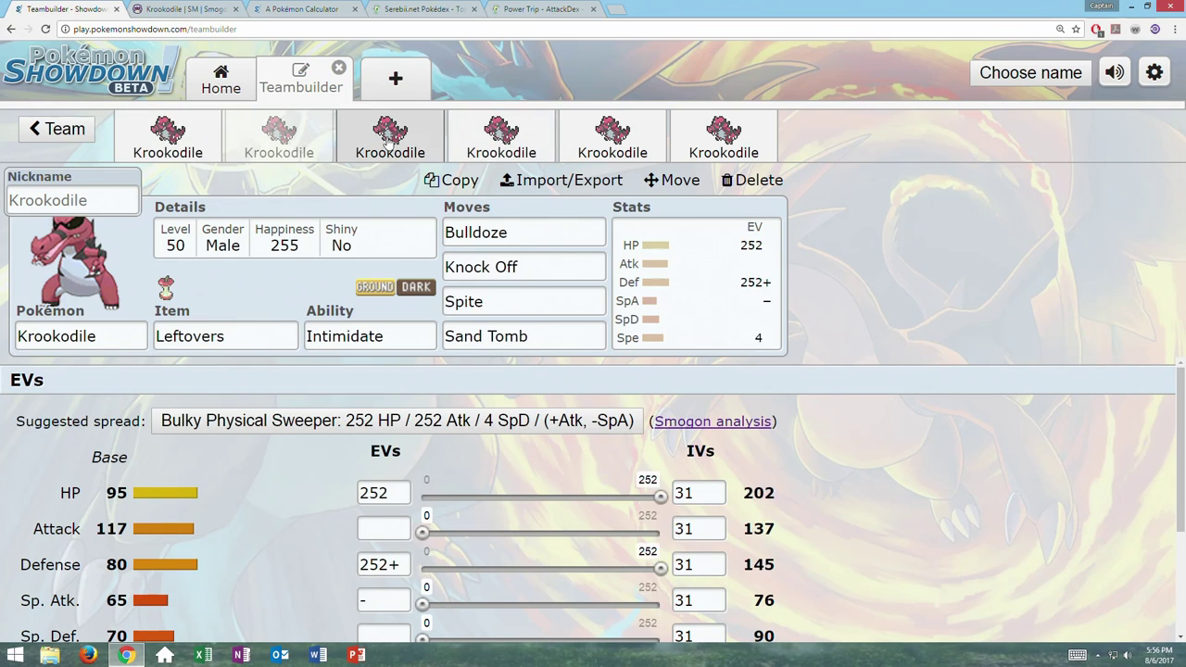
left_click(390, 134)
left_click(613, 134)
left_click(723, 135)
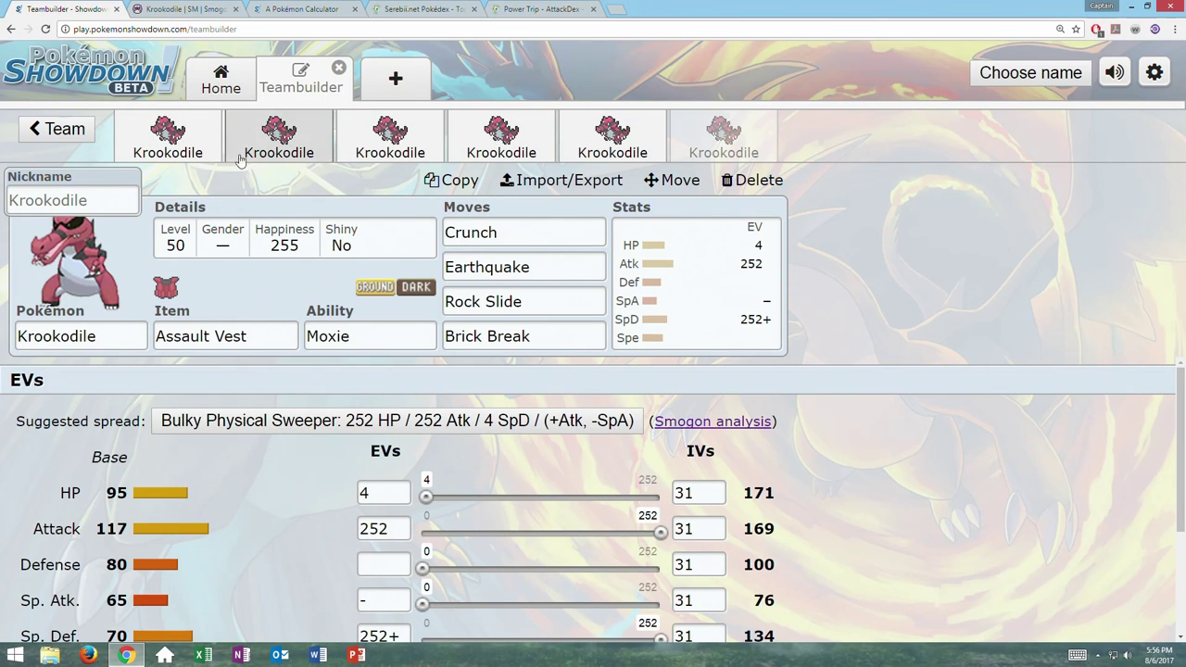
left_click(166, 139)
left_click(496, 139)
left_click(279, 139)
left_click(390, 139)
left_click(612, 139)
Set the Assault Vest Krookodile's gender to Male and open the Normalium Z Krookodile's EV settings
left_click(724, 134)
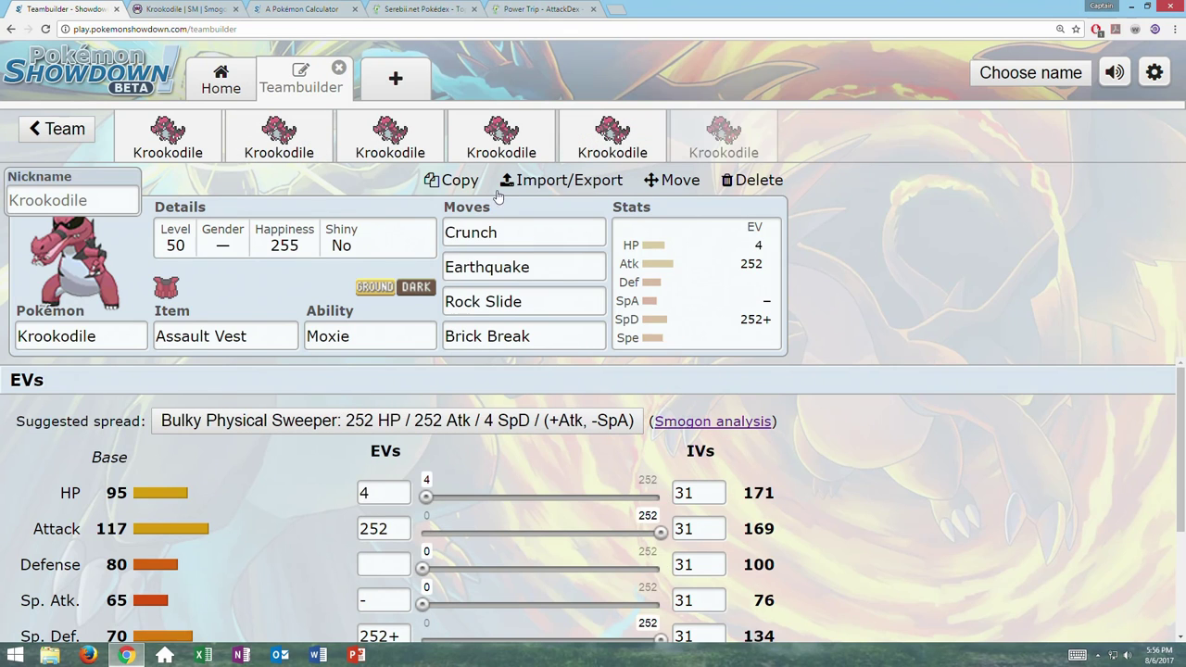
left_click(280, 241)
left_click(136, 435)
left_click(199, 139)
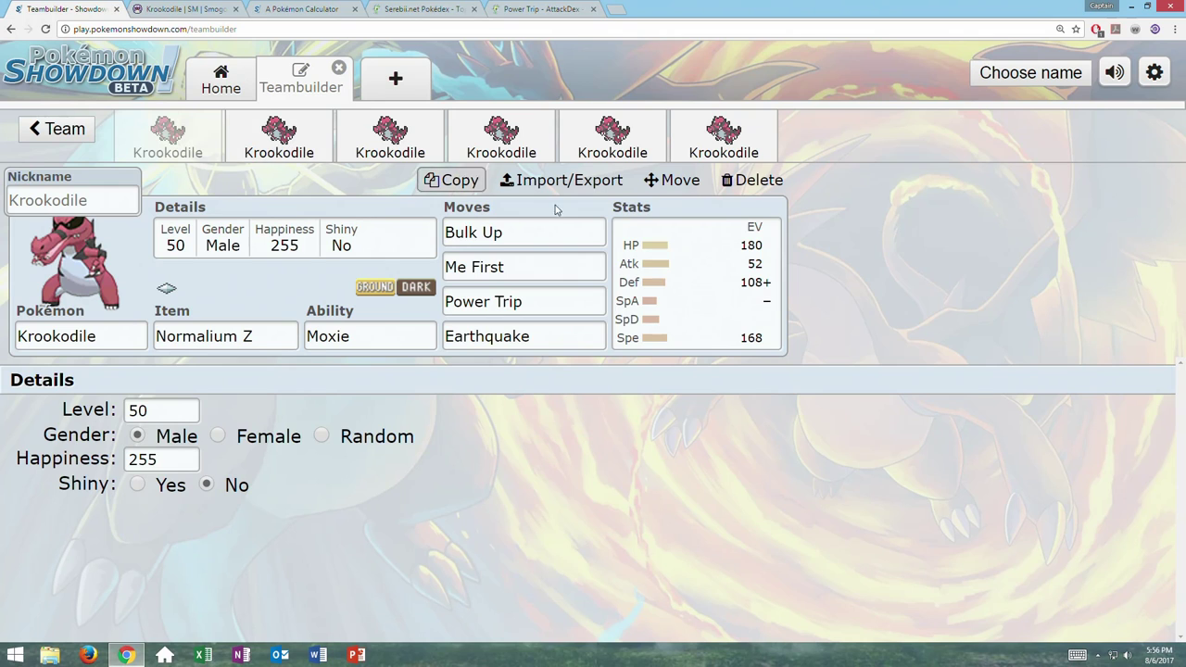
left_click(721, 280)
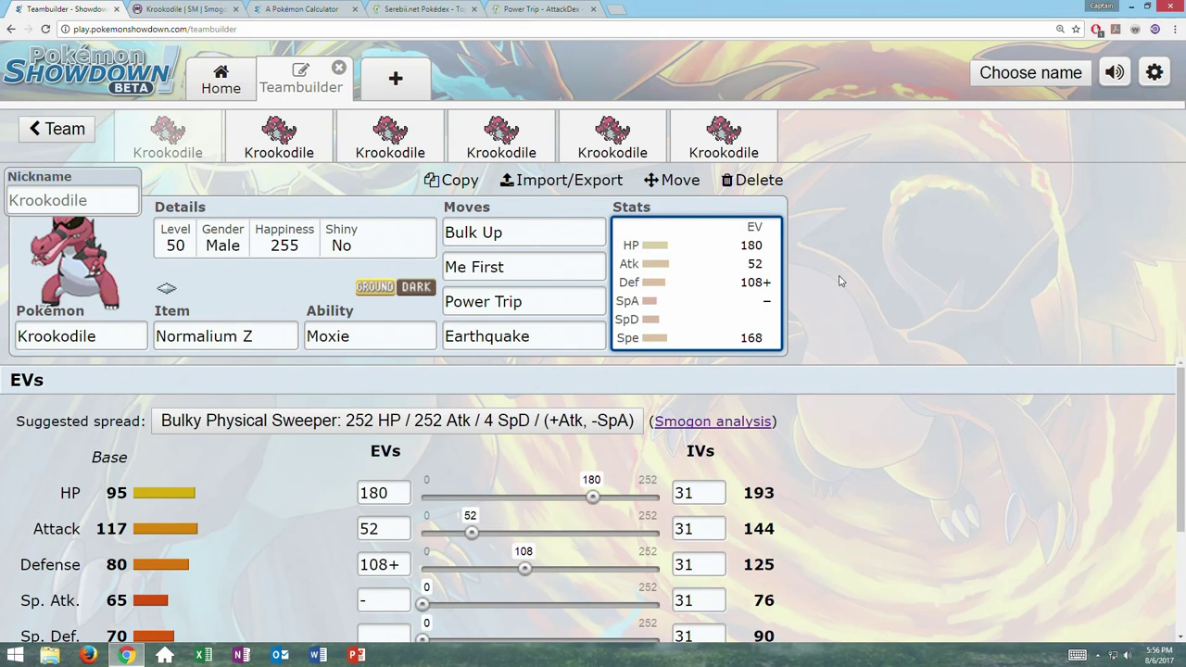